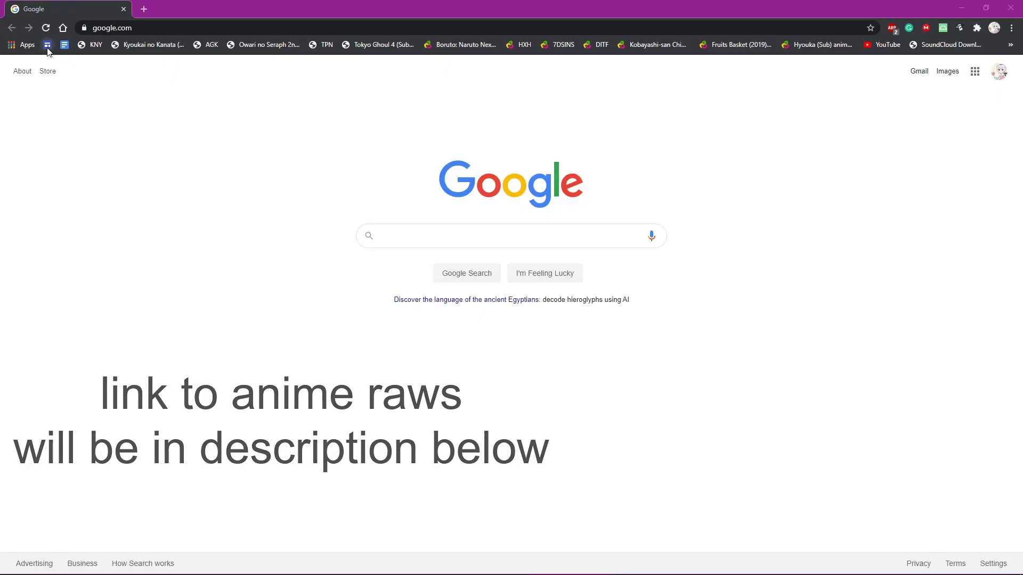
Open the Anime-Raws official list, find "hyouka" on the page and open the Hyouka folder
{"action": "left_click", "coordinate": [47, 45]}
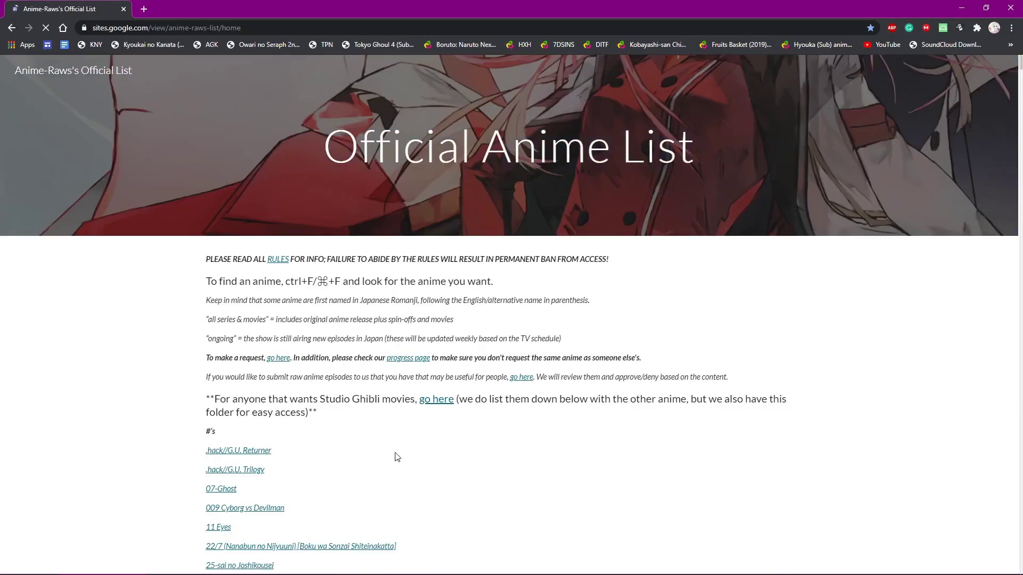
{"action": "key", "text": "ctrl+f"}
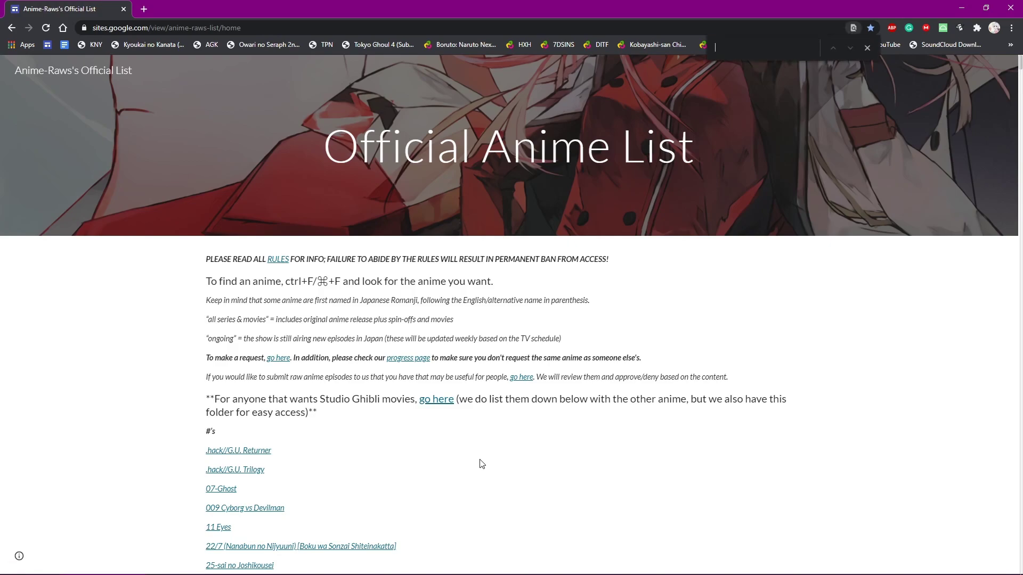
{"action": "type", "text": "haikyuu"}
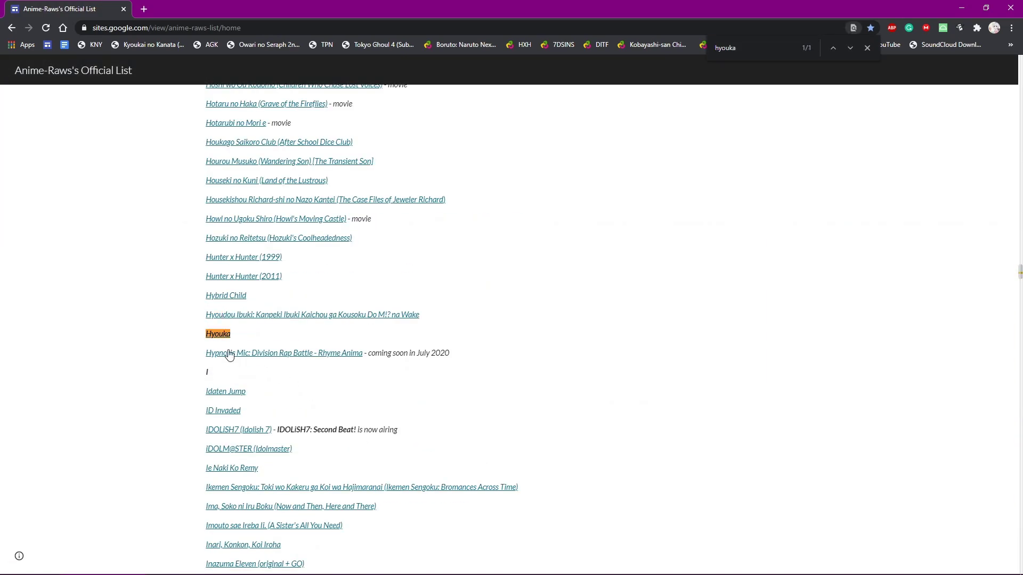
{"action": "left_click", "coordinate": [225, 336]}
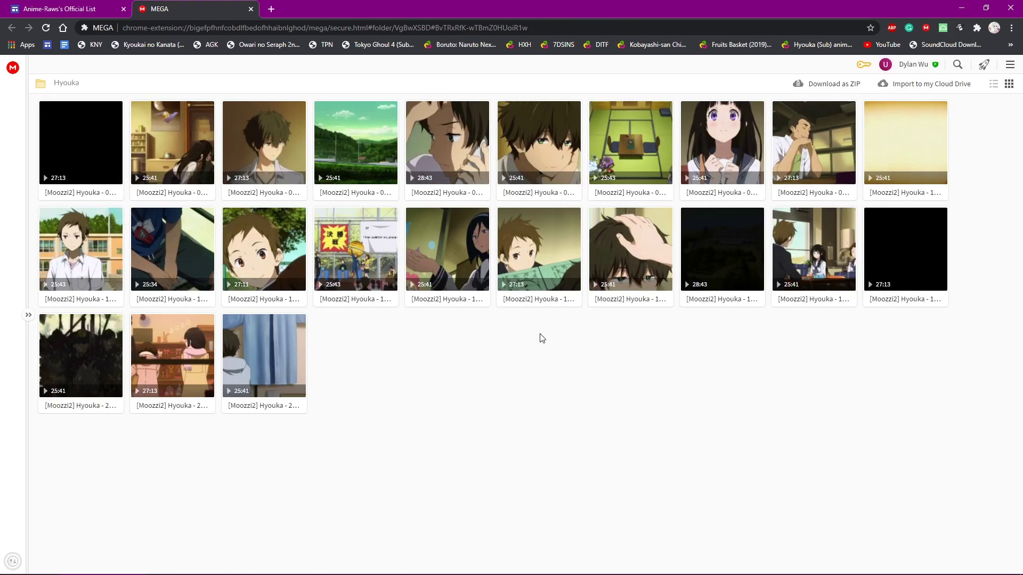
Open the Hyouka episode 01 video in the MEGA folder, download it and show it in the transfer queue
{"action": "double_click", "coordinate": [92, 154]}
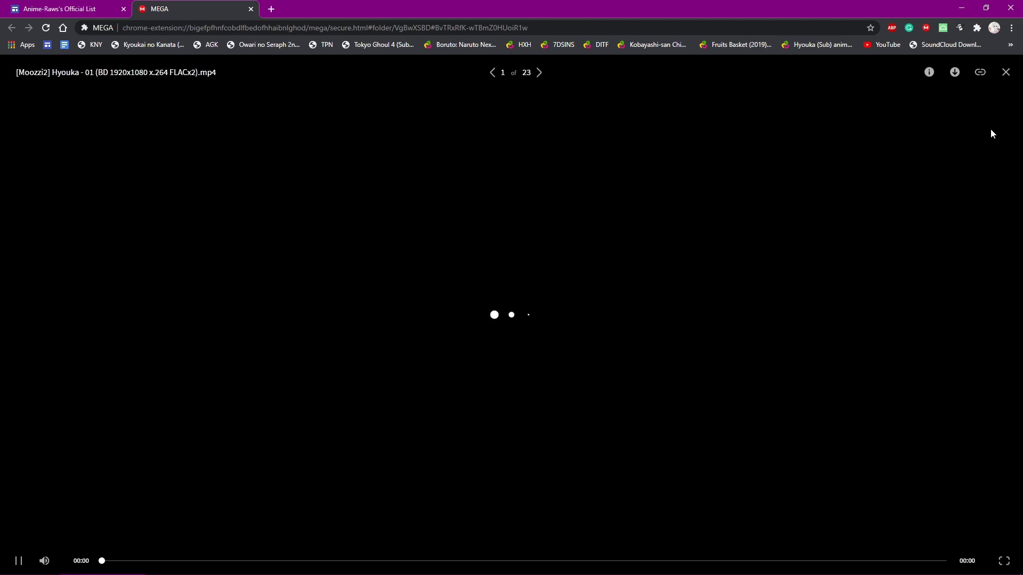
{"action": "left_click", "coordinate": [954, 77]}
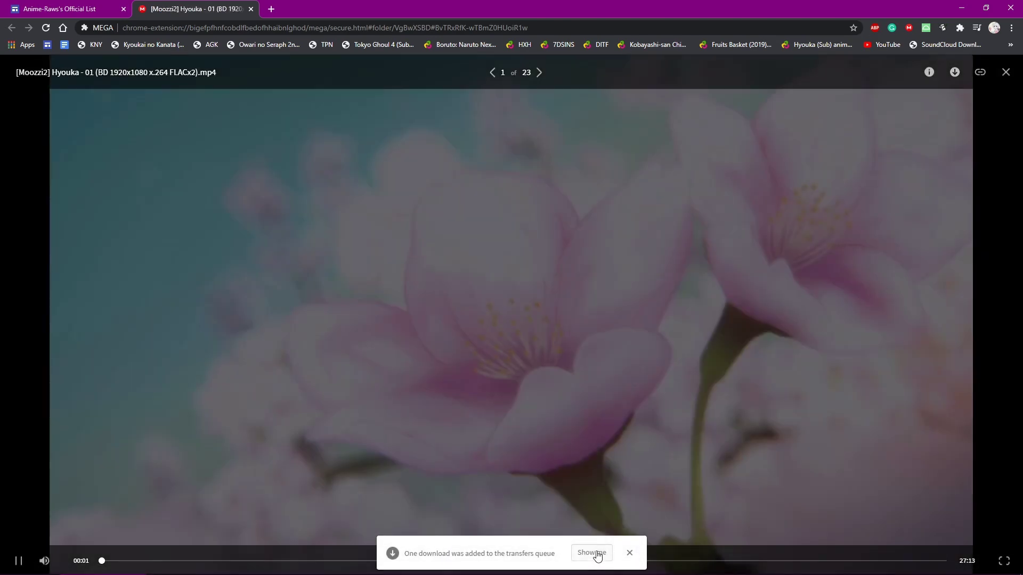
{"action": "left_click", "coordinate": [592, 555]}
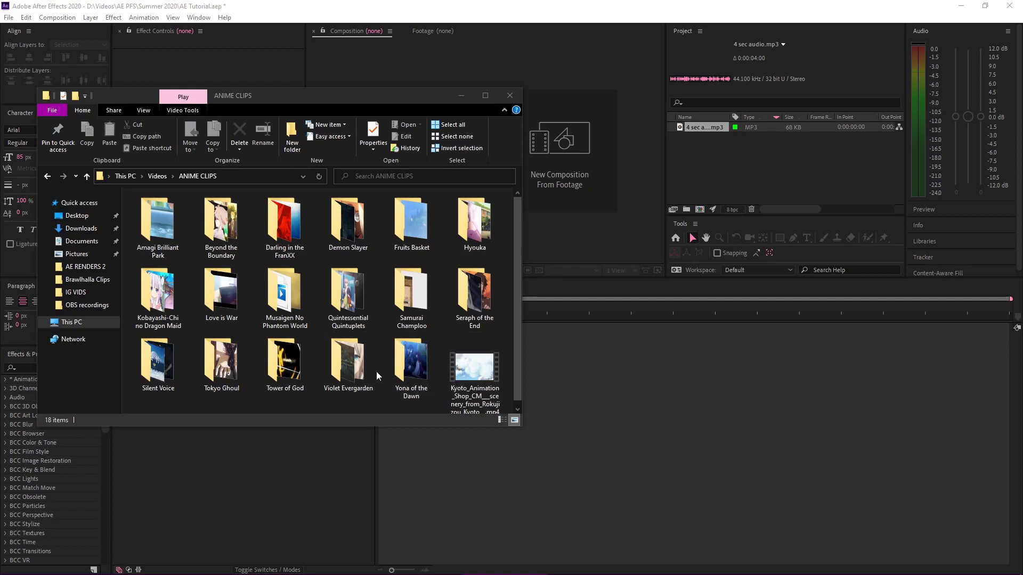
In After Effects, import Hyouka episode 01 from the ANIME CLIPS folder and create a composition from the 4 sec audio file
{"action": "double_click", "coordinate": [474, 221]}
{"action": "left_click_drag", "start_coordinate": [158, 229], "coordinate": [735, 160]}
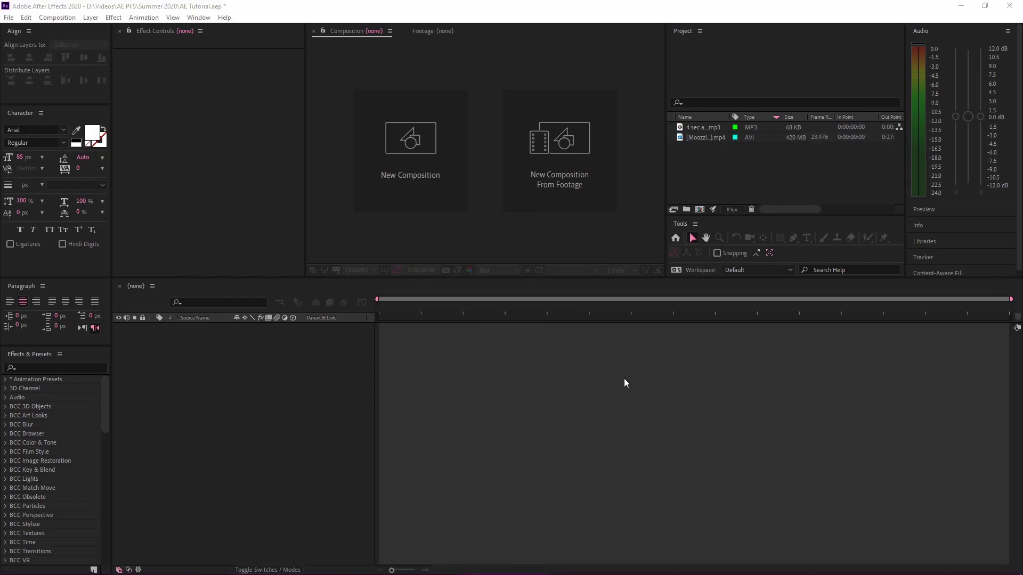
{"action": "left_click_drag", "start_coordinate": [726, 128], "coordinate": [466, 420]}
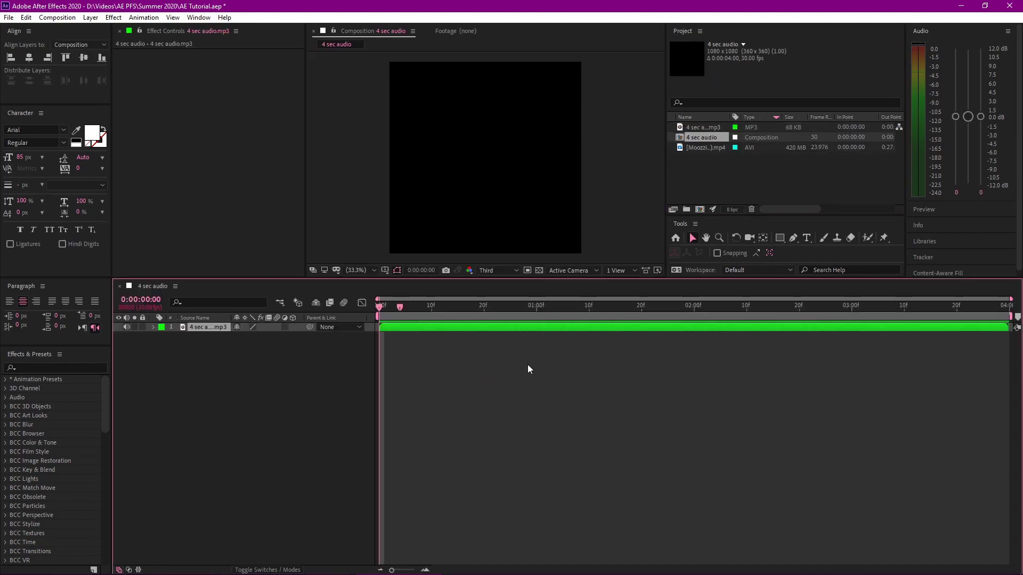
Open the settings of the 4 sec audio composition and choose a frame rate of 30 frames per second
{"action": "right_click", "coordinate": [715, 138]}
{"action": "left_click", "coordinate": [729, 143]}
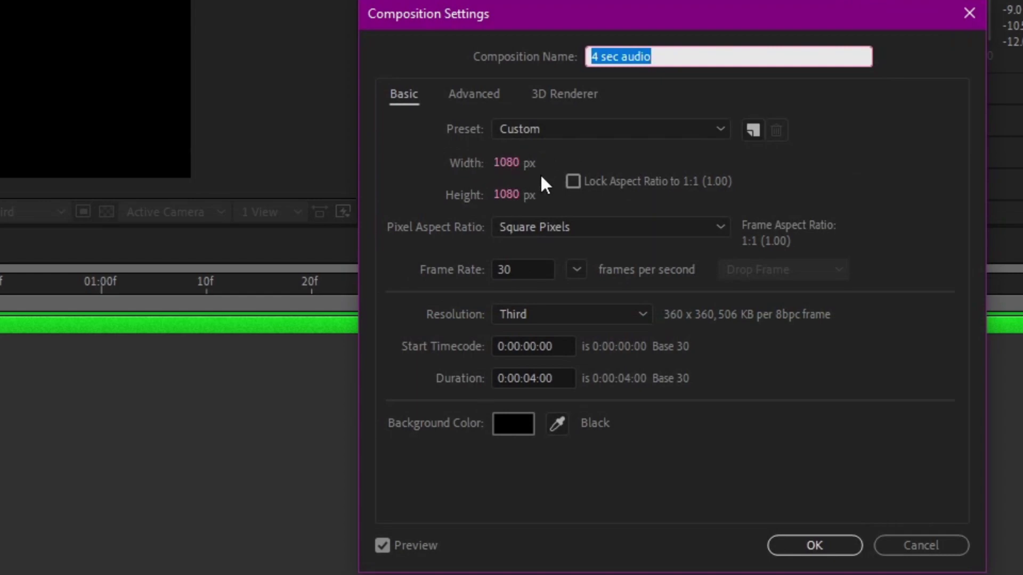
{"action": "left_click", "coordinate": [577, 270]}
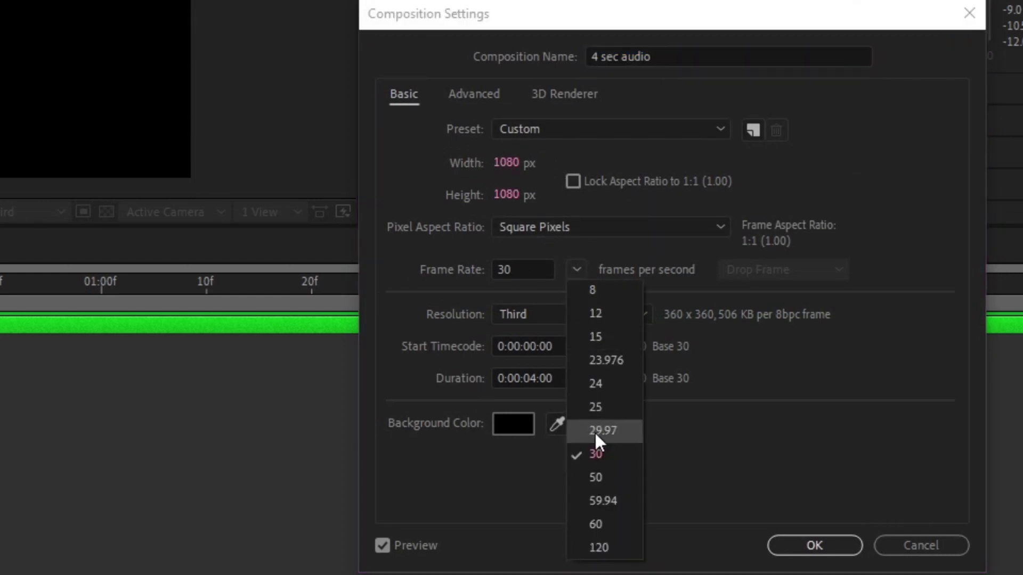
{"action": "left_click", "coordinate": [606, 455]}
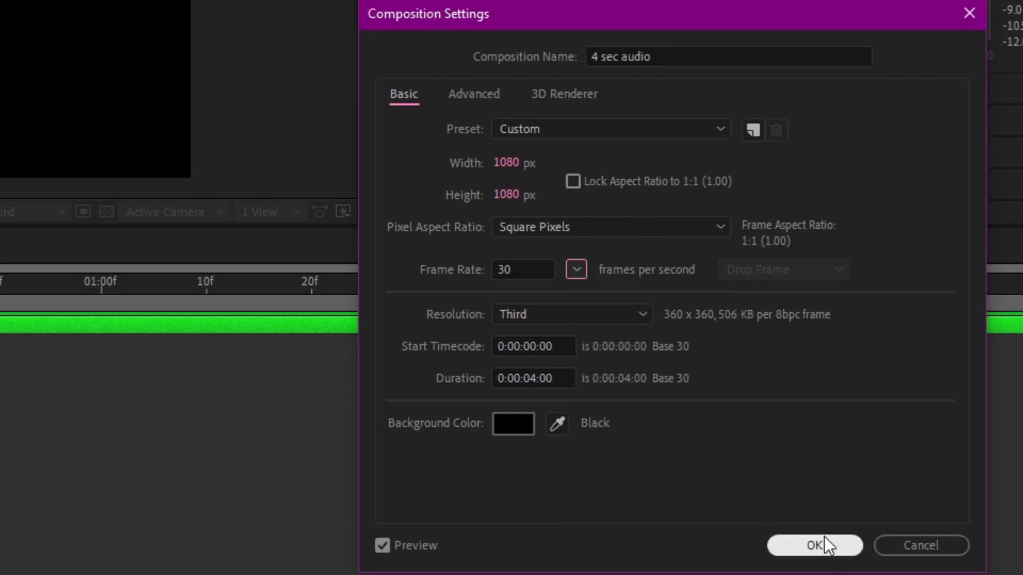
Rename the composition as Comp 1 and apply its settings
{"action": "left_click", "coordinate": [714, 53]}
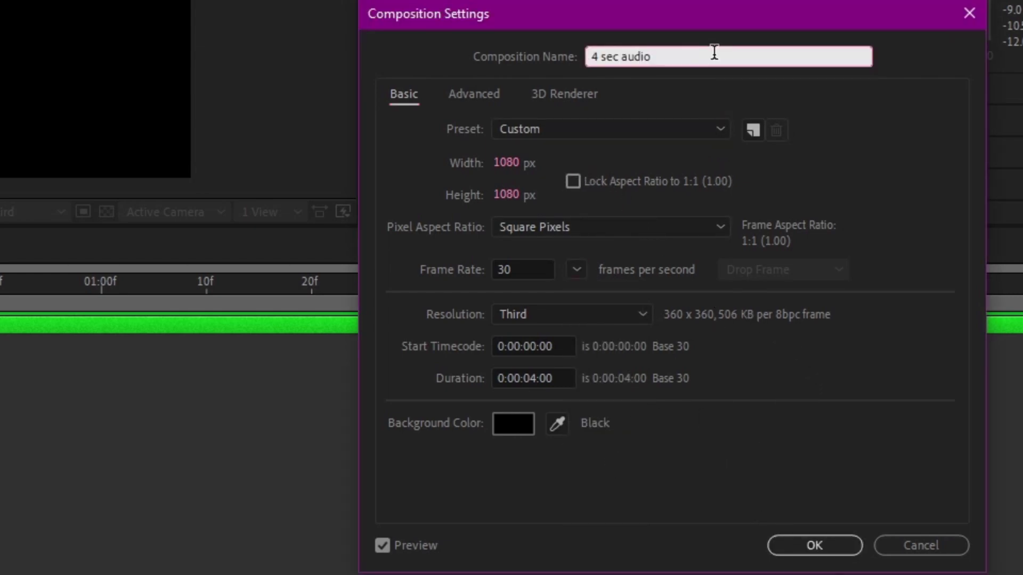
{"action": "key", "text": "BackSpace"}
{"action": "key", "text": "BackSpace"}
{"action": "key", "text": "BackSpace"}
{"action": "key", "text": "BackSpace"}
{"action": "key", "text": "BackSpace"}
{"action": "key", "text": "BackSpace"}
{"action": "key", "text": "BackSpace"}
{"action": "key", "text": "BackSpace"}
{"action": "key", "text": "BackSpace"}
{"action": "key", "text": "BackSpace"}
{"action": "key", "text": "BackSpace"}
{"action": "type", "text": "Comp 1"}
{"action": "left_click", "coordinate": [852, 548]}
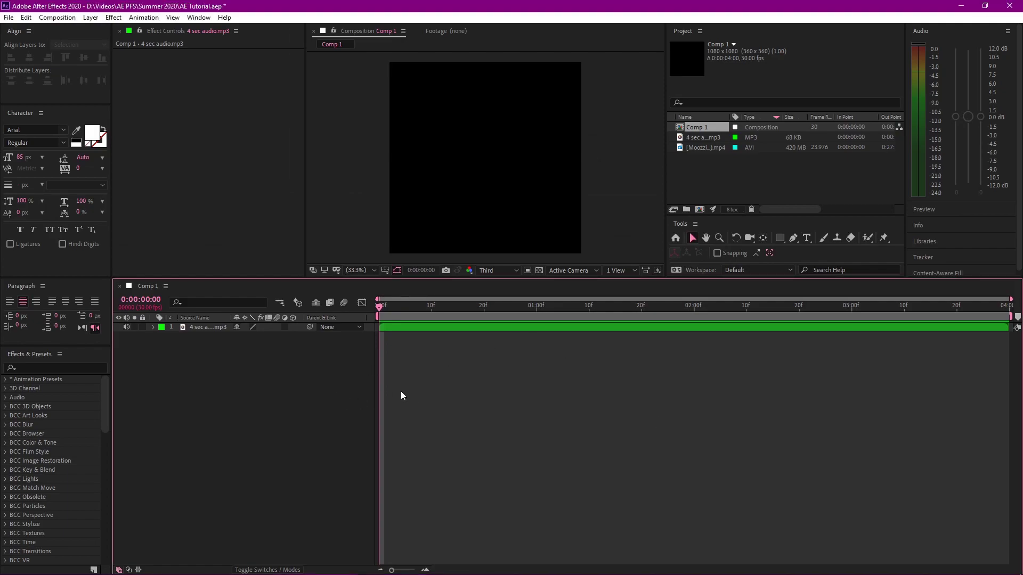
Reveal the waveform of the 4 sec audio layer in the timeline
{"action": "left_click", "coordinate": [437, 327]}
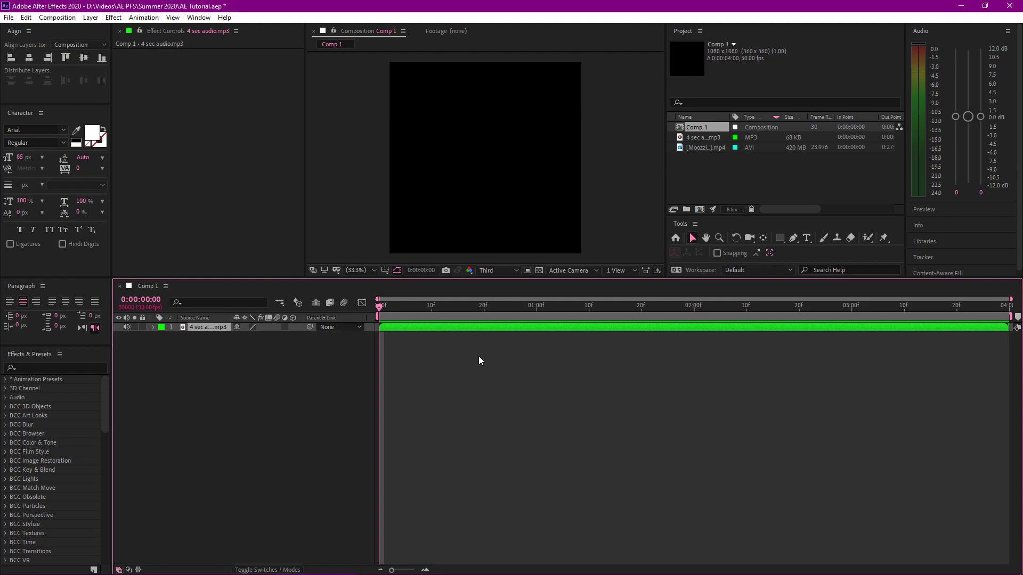
{"action": "key", "text": "l"}
{"action": "key", "text": "l"}
{"action": "left_click", "coordinate": [513, 423]}
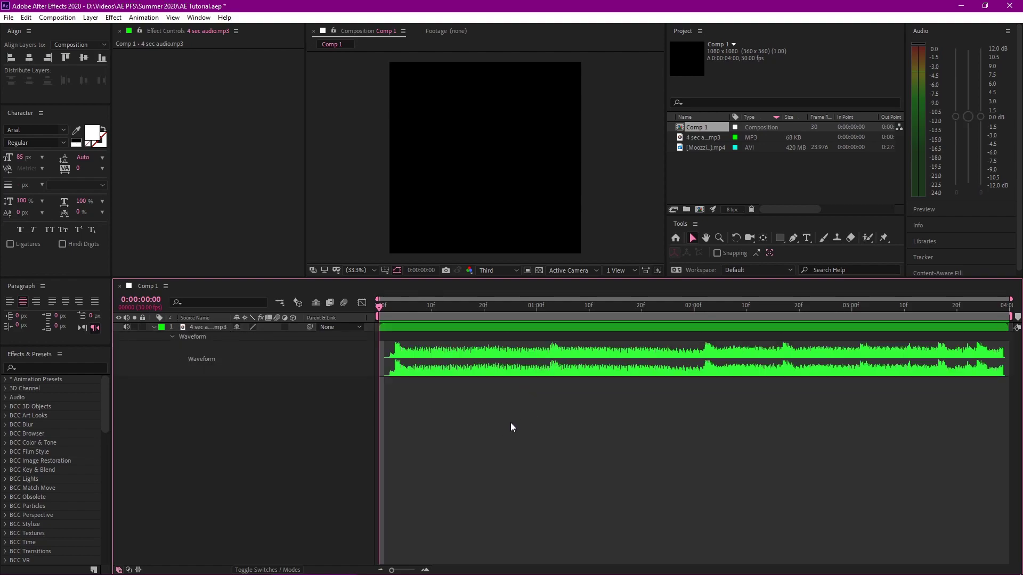
Add a composition marker on the first beat of the waveform, at 0:00:00:03
{"action": "left_click", "coordinate": [395, 312]}
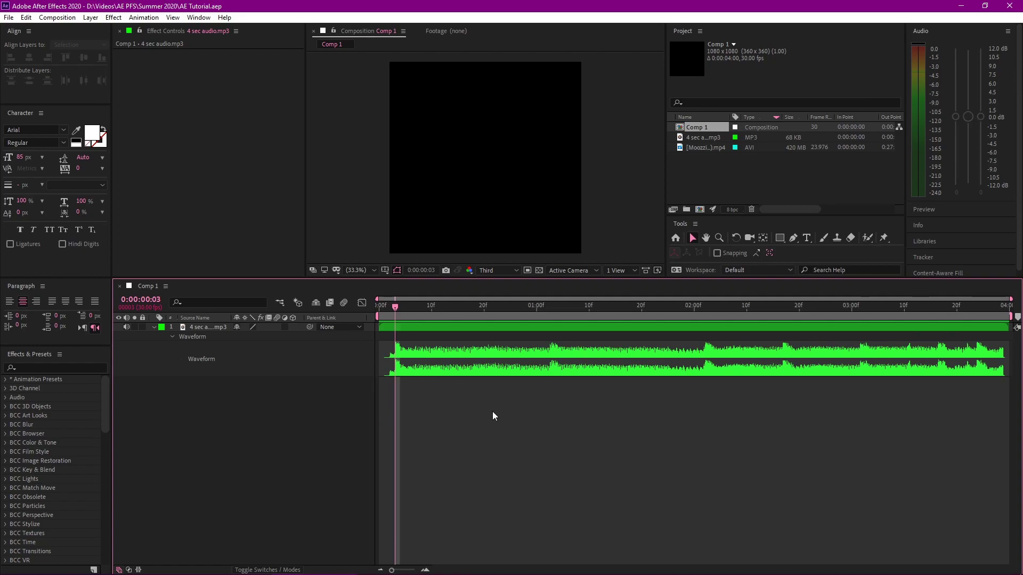
{"action": "key", "text": "KP_Multiply"}
{"action": "left_click", "coordinate": [1016, 317]}
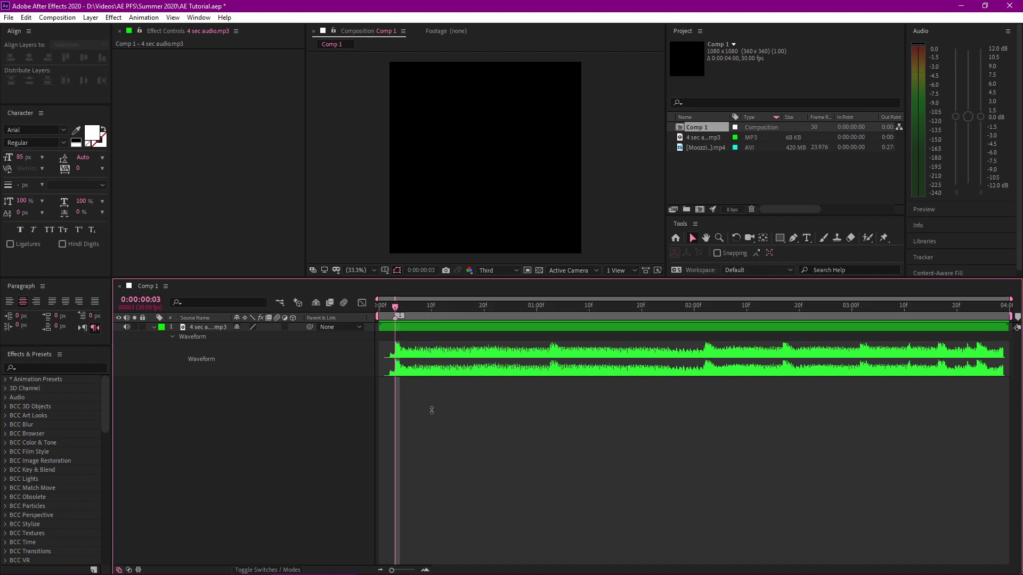
Play through the audio and add composition markers on the remaining beats of the waveform
{"action": "left_click_drag", "start_coordinate": [474, 308], "coordinate": [636, 310]}
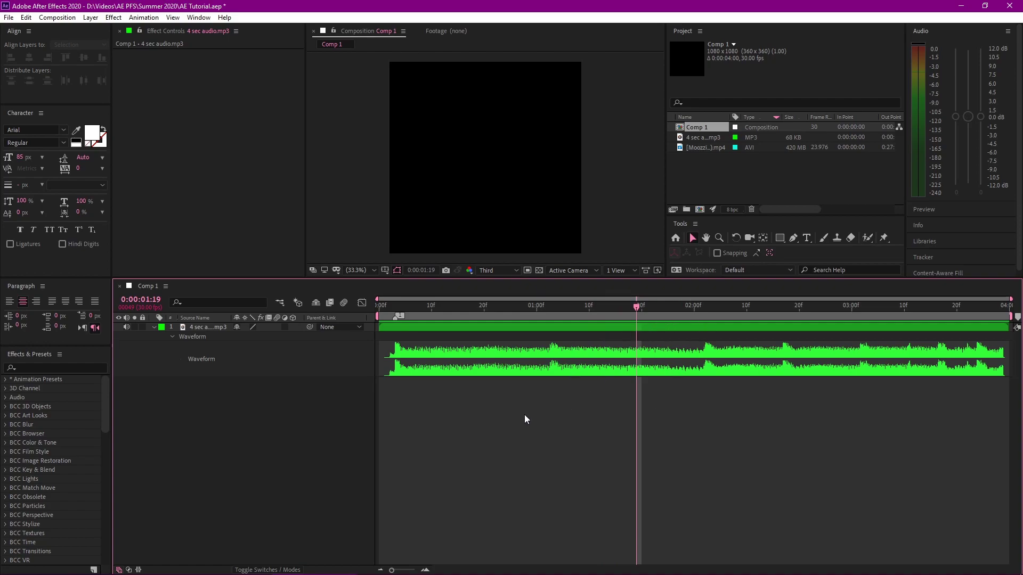
{"action": "key", "text": "space"}
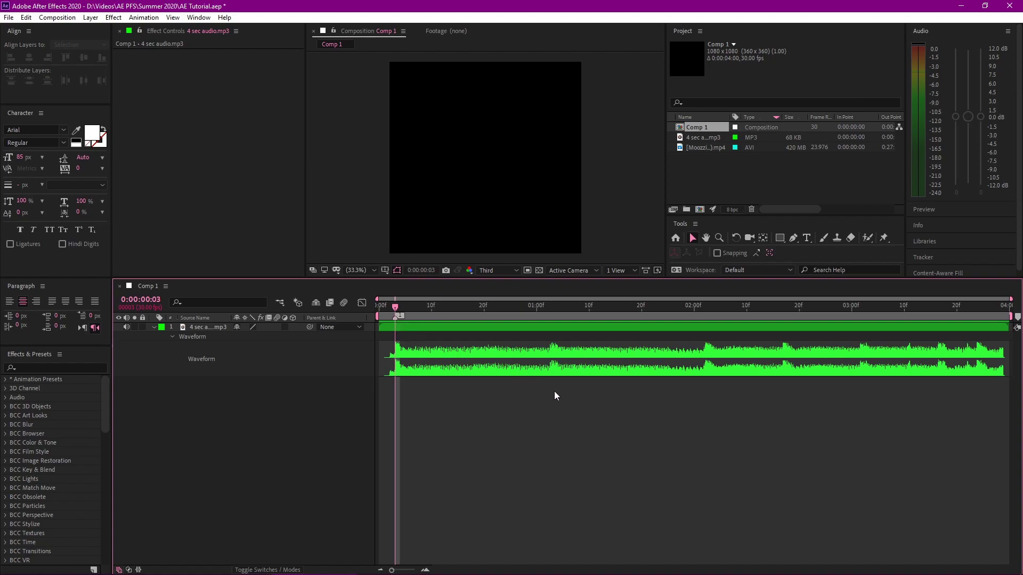
{"action": "left_click", "coordinate": [550, 311]}
{"action": "key", "text": "Page_Up"}
{"action": "key", "text": "Page_Down"}
{"action": "key", "text": "space"}
{"action": "key", "text": "KP_Multiply"}
{"action": "key", "text": "KP_Multiply"}
{"action": "key", "text": "KP_Multiply"}
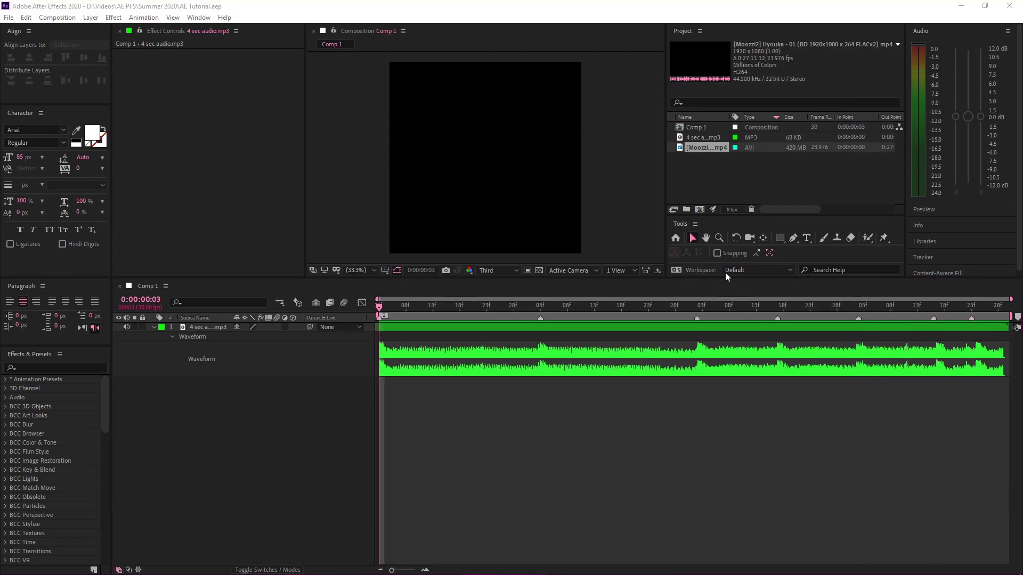
Open the Hyouka episode 01 video in the Footage viewer and locate the classroom scene at about 0:03:54
{"action": "left_click", "coordinate": [558, 463]}
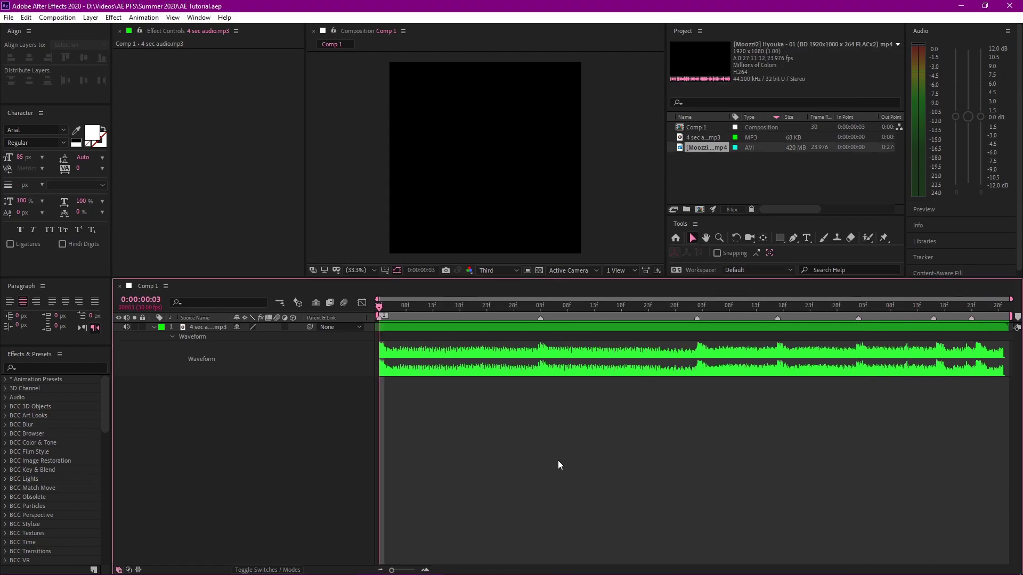
{"action": "double_click", "coordinate": [705, 147]}
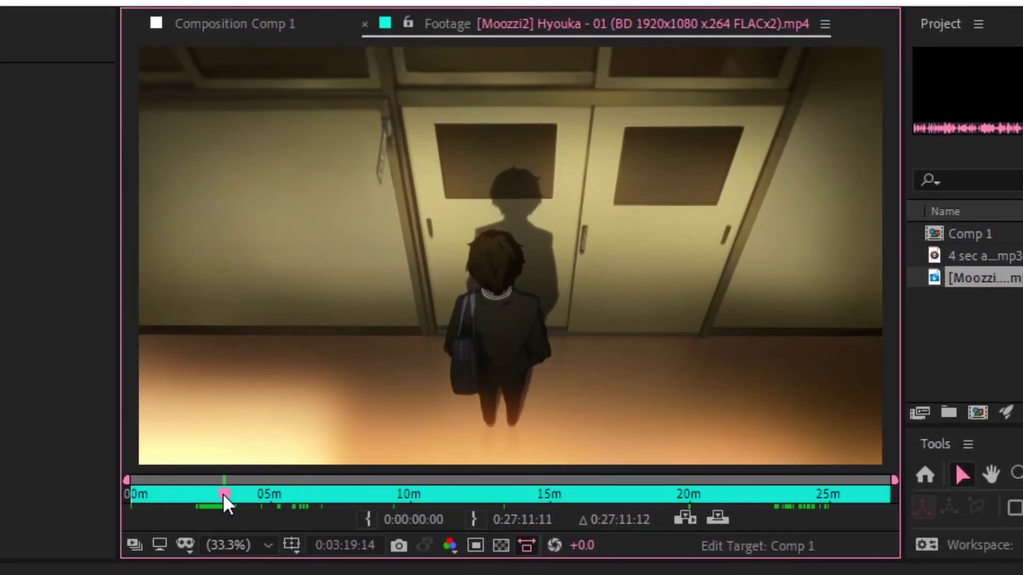
{"action": "left_click_drag", "start_coordinate": [222, 497], "coordinate": [229, 504]}
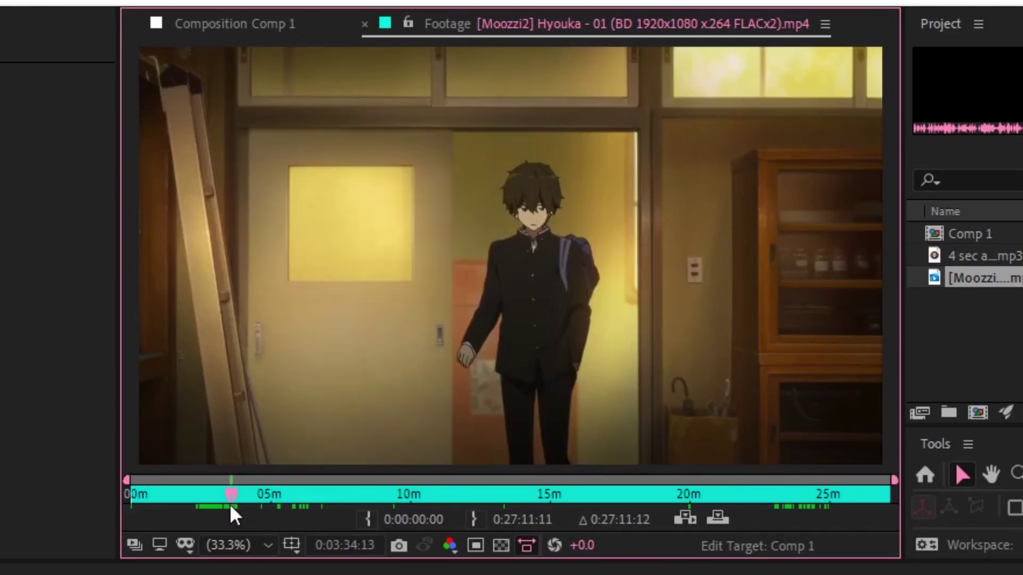
{"action": "left_click_drag", "start_coordinate": [126, 480], "coordinate": [207, 480]}
{"action": "left_click_drag", "start_coordinate": [894, 480], "coordinate": [398, 480]}
{"action": "left_click_drag", "start_coordinate": [215, 499], "coordinate": [255, 505]}
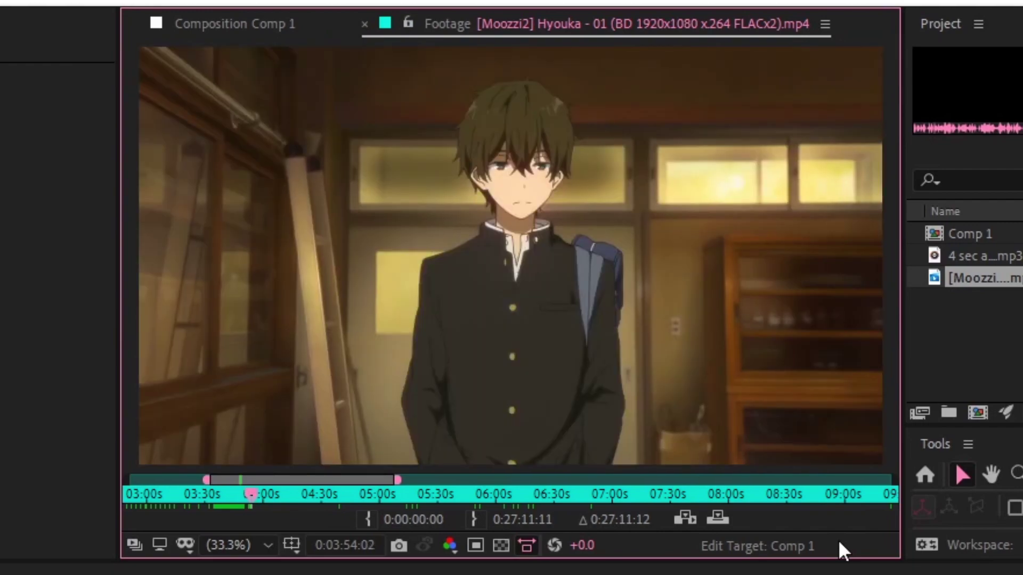
Set the footage's in point to 0:03:54:04, the first frame of the shot of the girl at the window
{"action": "key", "text": "Page_Down"}
{"action": "key", "text": "Page_Down"}
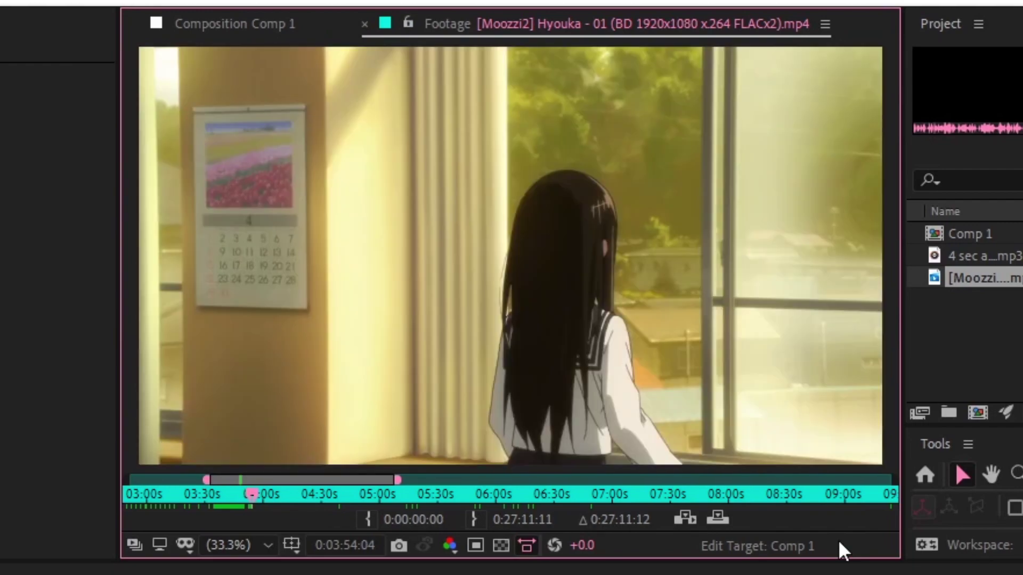
{"action": "key", "text": "Page_Up"}
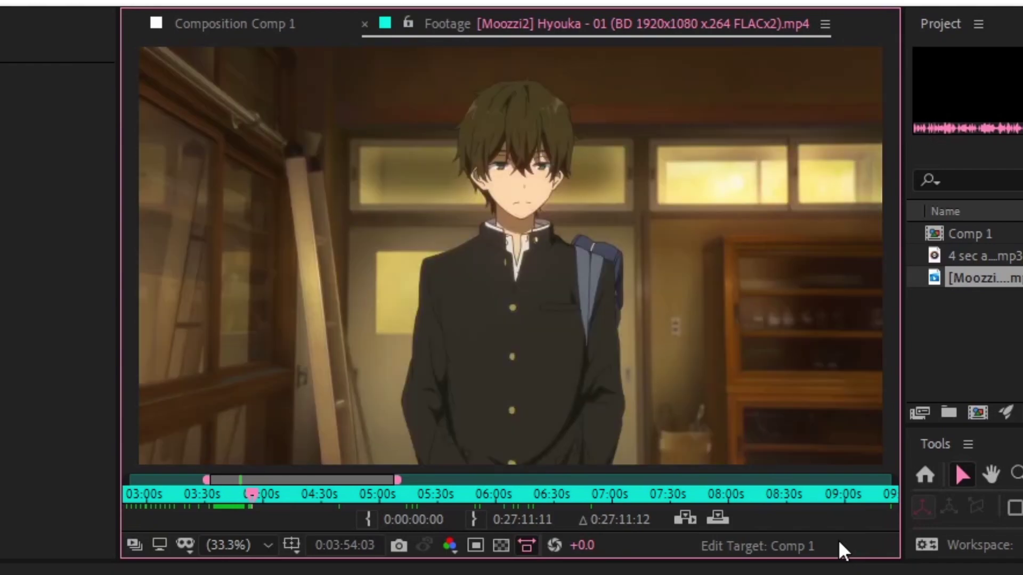
{"action": "key", "text": "Page_Down"}
{"action": "key", "text": "Page_Up"}
{"action": "key", "text": "Page_Down"}
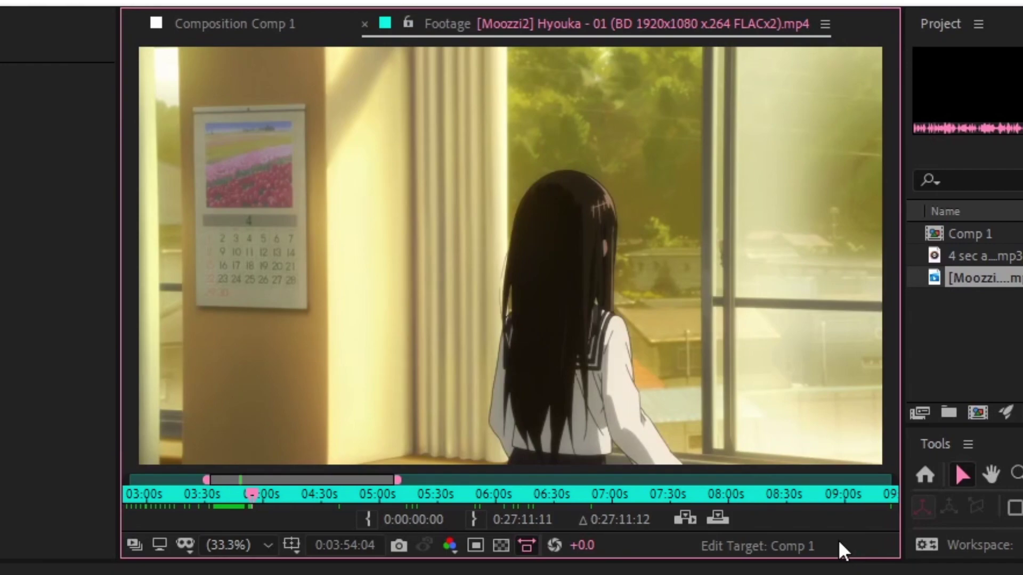
{"action": "key", "text": "Page_Up"}
{"action": "key", "text": "Page_Down"}
{"action": "key", "text": "alt+bracketleft"}
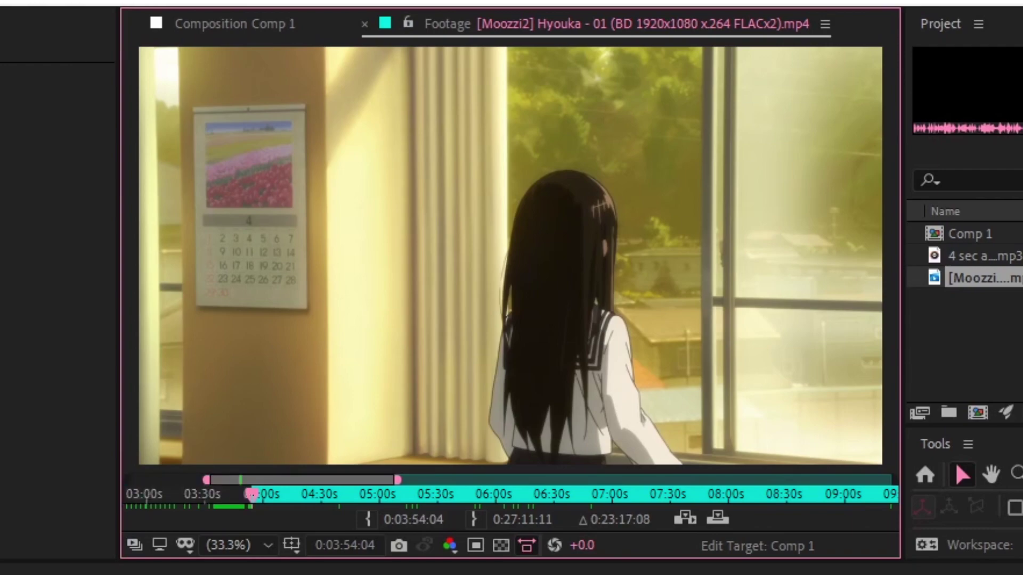
Set the footage's out point to 0:03:58:12 and place the trimmed clip above the audio layer at the start of Comp 1
{"action": "key", "text": "space"}
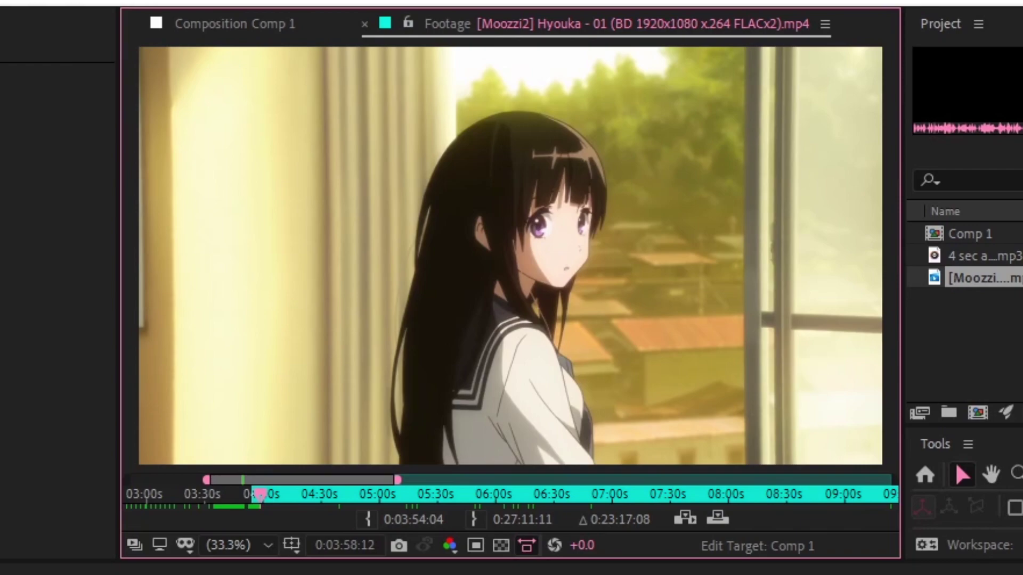
{"action": "key", "text": "alt+bracketright"}
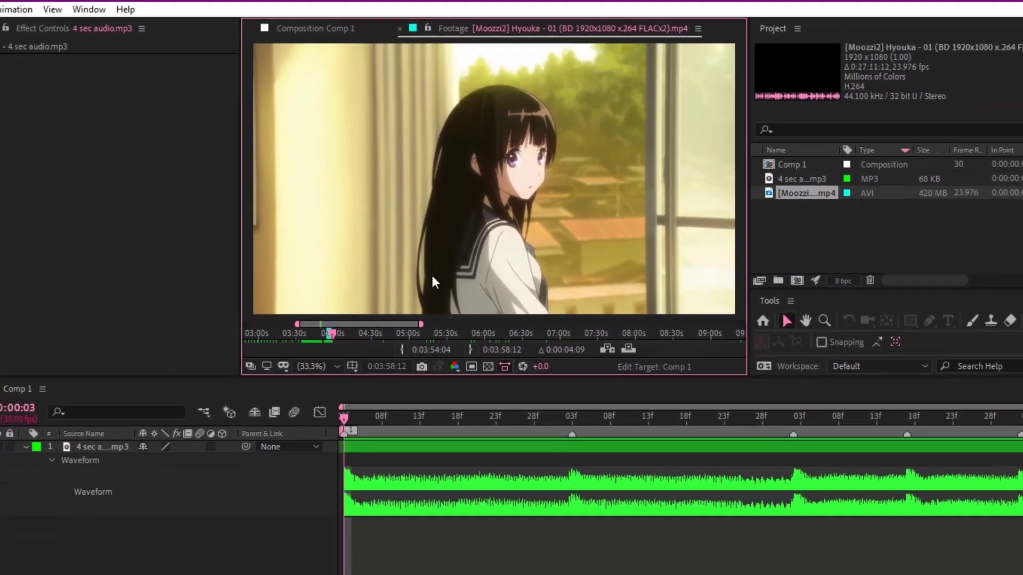
{"action": "left_click_drag", "start_coordinate": [813, 195], "coordinate": [589, 374]}
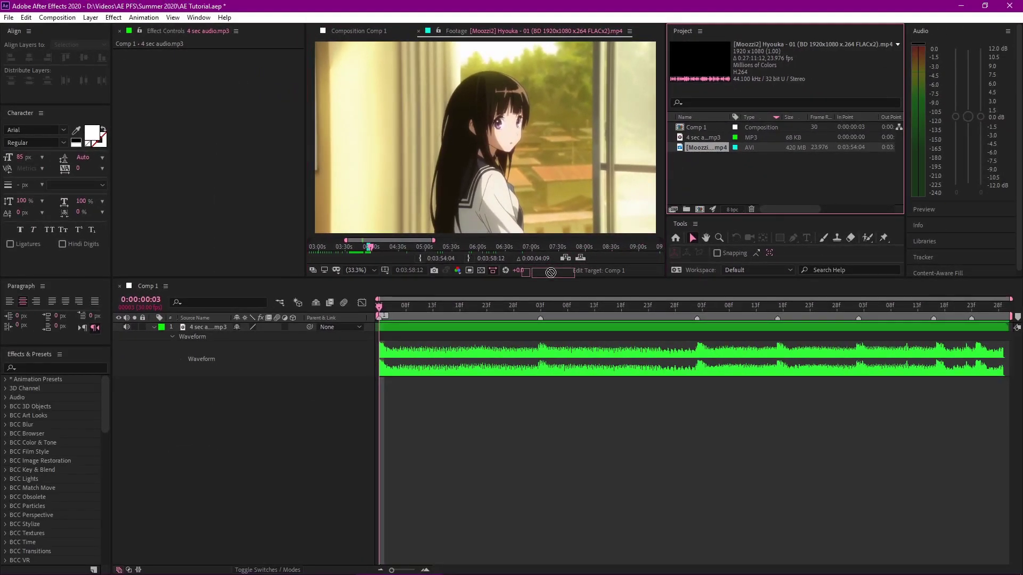
{"action": "left_click_drag", "start_coordinate": [551, 272], "coordinate": [382, 326]}
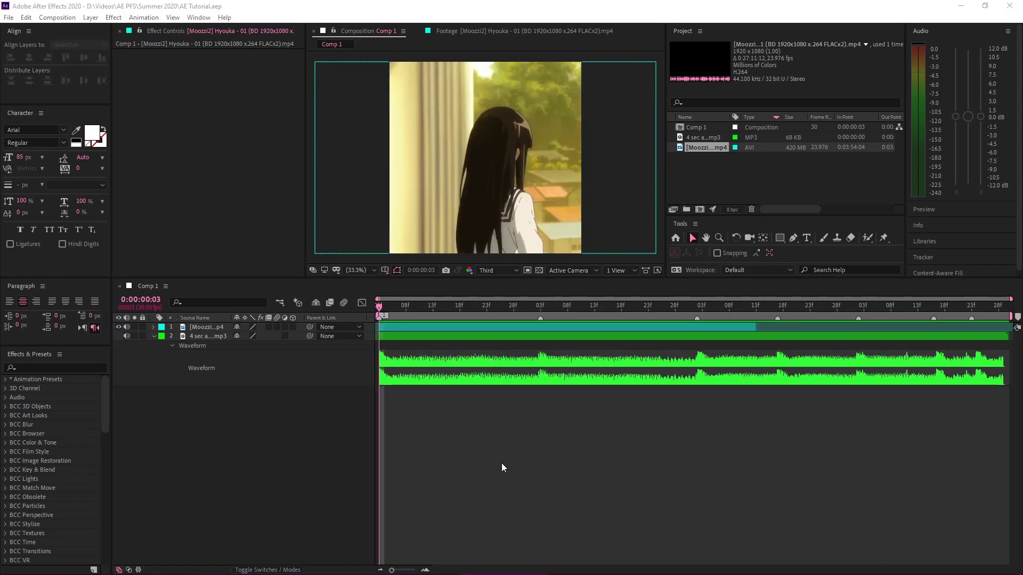
Move the composition's current time to the second beat marker at 0:00:01:03 and return to the Hyouka footage view
{"action": "left_click", "coordinate": [518, 465]}
{"action": "left_click_drag", "start_coordinate": [490, 311], "coordinate": [539, 314]}
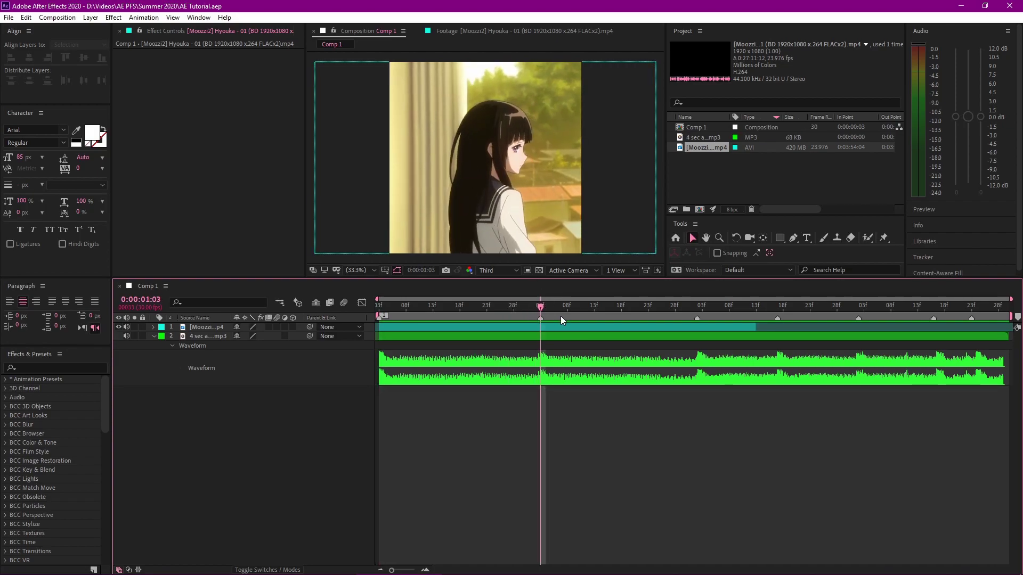
{"action": "mouse_move", "coordinate": [542, 305]}
{"action": "left_mouse_down"}
{"action": "mouse_move", "coordinate": [550, 306]}
{"action": "mouse_move", "coordinate": [542, 305]}
{"action": "left_mouse_up"}
{"action": "left_click_drag", "start_coordinate": [980, 310], "coordinate": [539, 333]}
{"action": "left_click", "coordinate": [490, 31]}
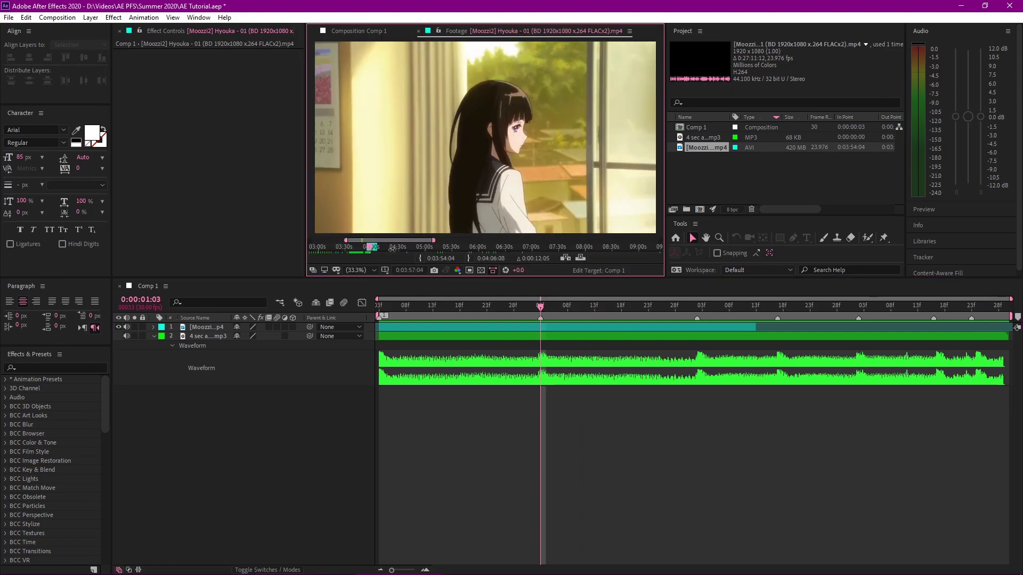
Set the footage's in point to 0:04:00:08, the close-up of the girl's face, and place the clip at the second beat marker, 0:00:01:03
{"action": "left_click_drag", "start_coordinate": [379, 246], "coordinate": [502, 256]}
{"action": "left_click_drag", "start_coordinate": [371, 246], "coordinate": [374, 247]}
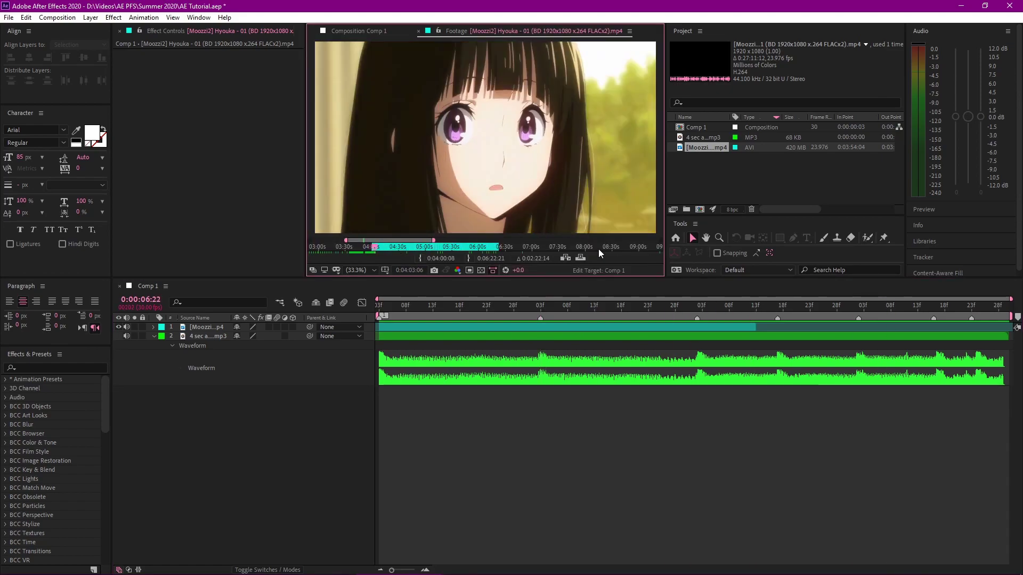
{"action": "left_click", "coordinate": [580, 258]}
{"action": "left_click", "coordinate": [580, 257]}
Trim another scene from the Hyouka footage onto the third beat marker above the existing clips and save the project
{"action": "mouse_move", "coordinate": [416, 247]}
{"action": "left_mouse_down"}
{"action": "mouse_move", "coordinate": [399, 247]}
{"action": "mouse_move", "coordinate": [433, 253]}
{"action": "left_mouse_up"}
{"action": "left_click", "coordinate": [420, 258]}
{"action": "left_click", "coordinate": [581, 257]}
{"action": "key", "text": "ctrl+s"}
{"action": "key", "text": "space"}
{"action": "key", "text": "space"}
Place trimmed Hyouka scenes at the remaining beat markers, including the green-eye close-up from 0:04:17:03 at 0:00:03:16
{"action": "left_click", "coordinate": [524, 31]}
{"action": "left_click", "coordinate": [580, 258]}
{"action": "left_click_drag", "start_coordinate": [858, 307], "coordinate": [933, 308]}
{"action": "left_click", "coordinate": [580, 258]}
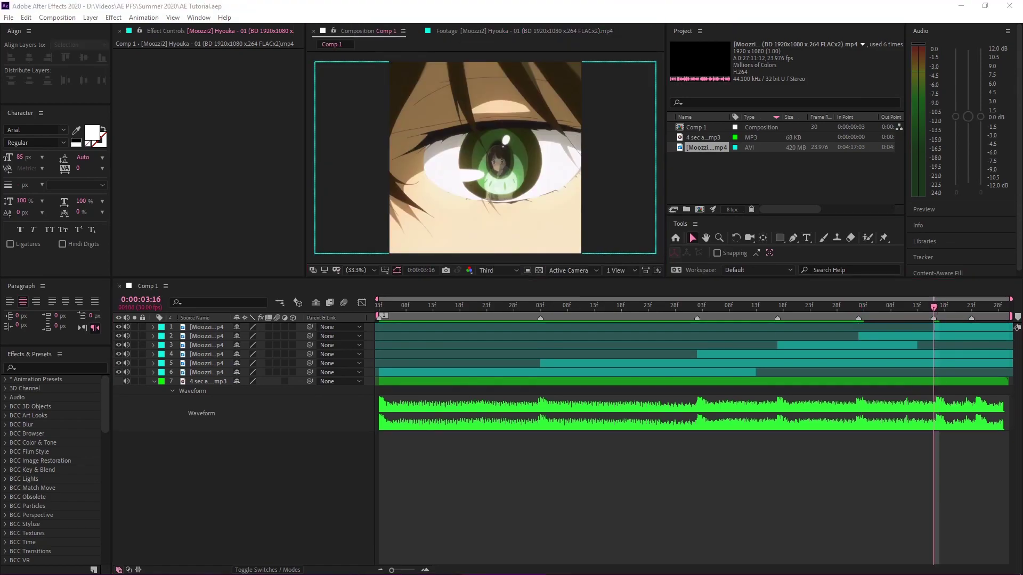
Play back the cut sequence with the audio from the start of Comp 1 and save the project
{"action": "key", "text": "space"}
{"action": "left_click", "coordinate": [509, 490]}
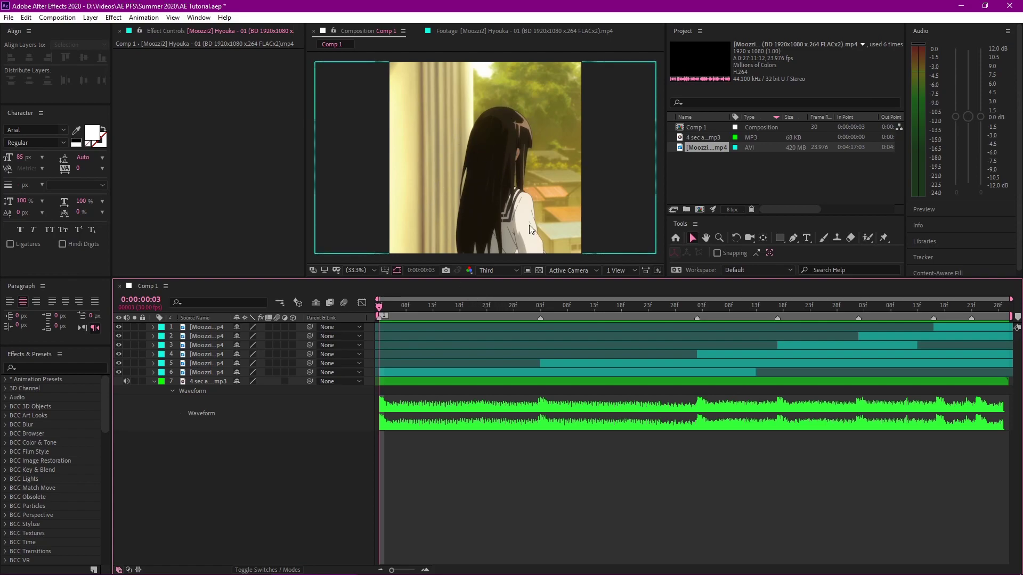
{"action": "left_click", "coordinate": [484, 381]}
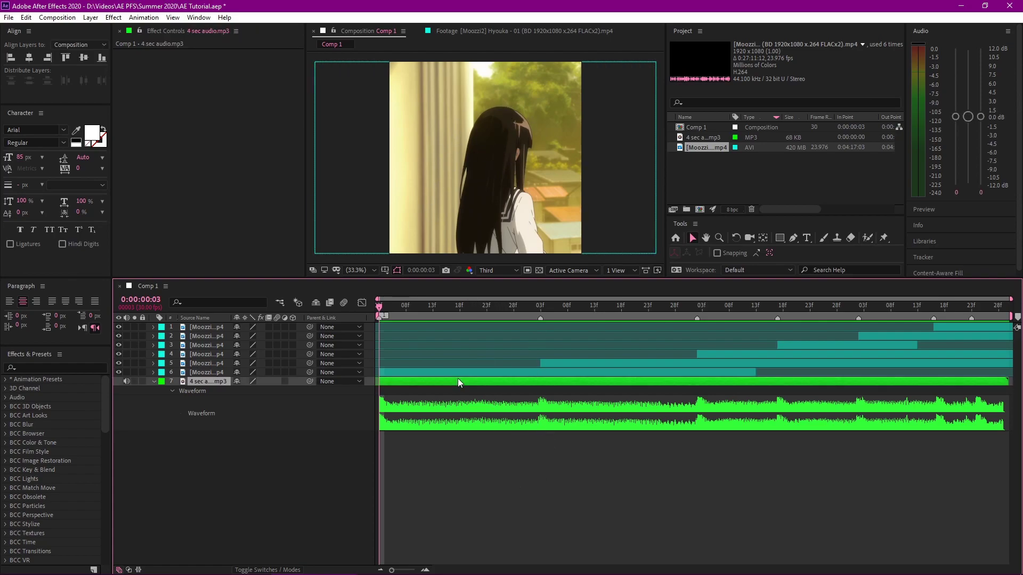
{"action": "left_click", "coordinate": [574, 478]}
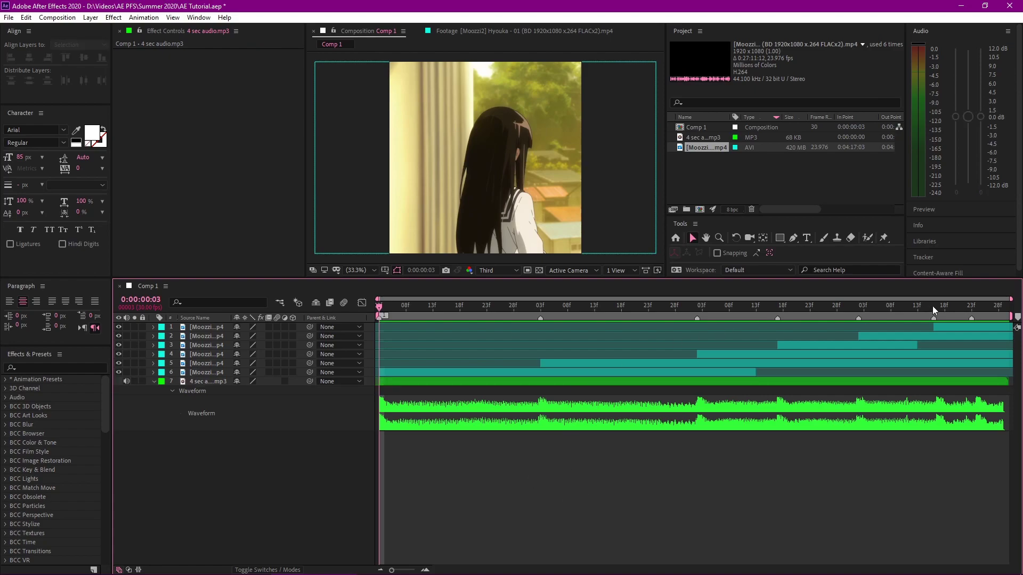
{"action": "key", "text": "space"}
{"action": "key", "text": "space"}
{"action": "key", "text": "ctrl+s"}
Pre-compose the clip at the first beat as Comp, moving all attributes into the new composition
{"action": "left_click", "coordinate": [392, 371]}
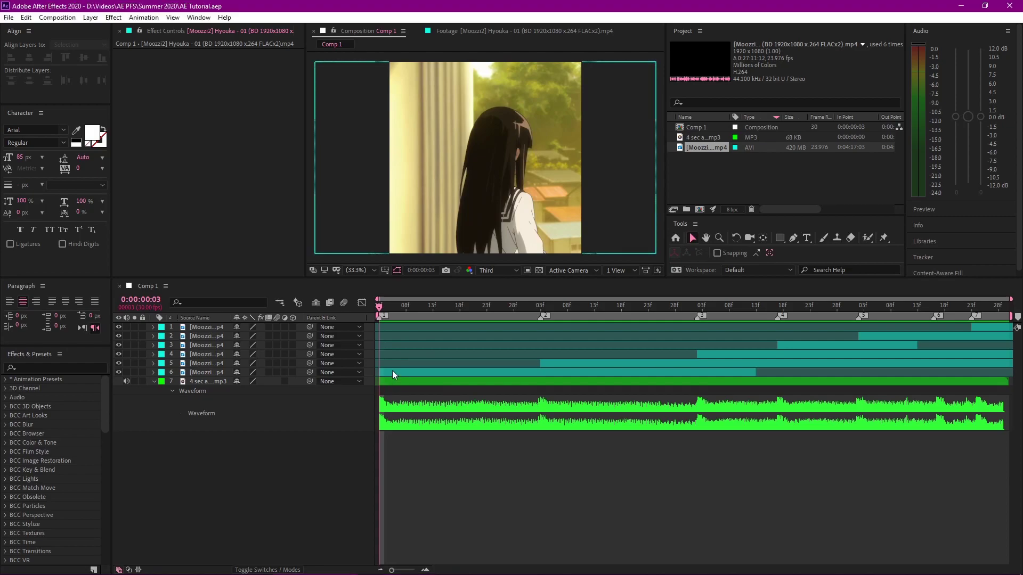
{"action": "key", "text": "ctrl+shift+c"}
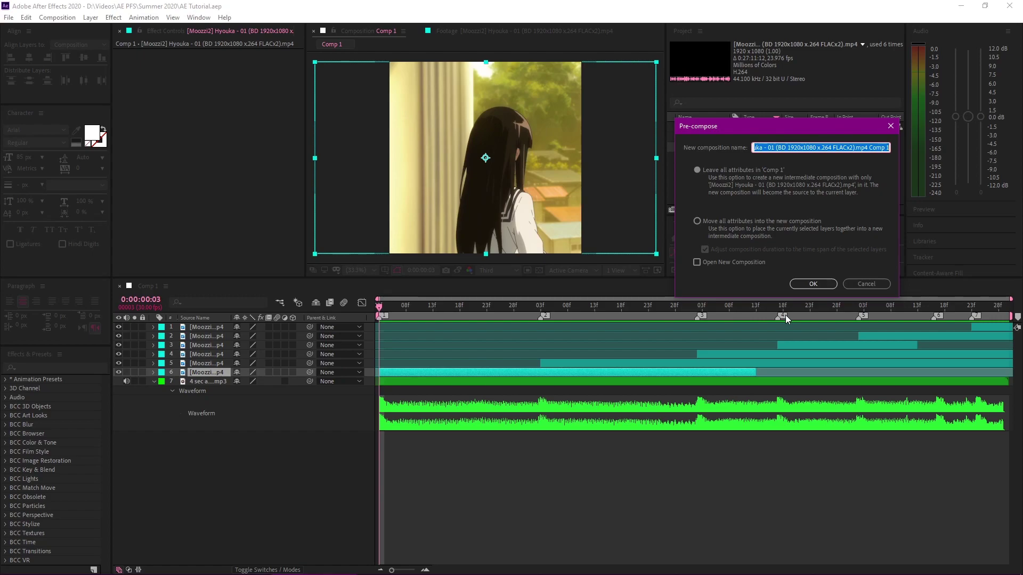
{"action": "type", "text": "C"}
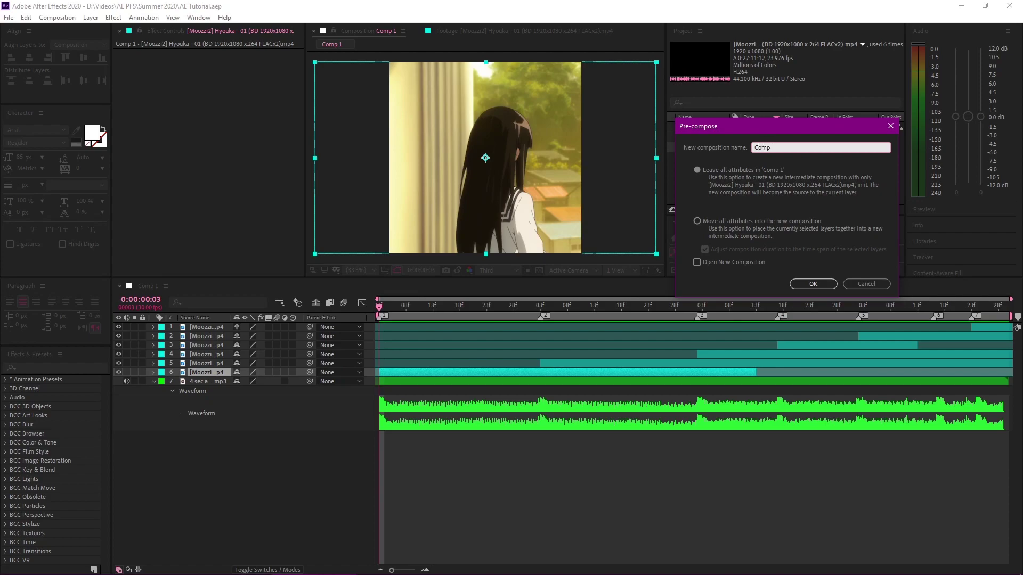
{"action": "type", "text": "omp"}
{"action": "left_click", "coordinate": [748, 222]}
{"action": "left_click", "coordinate": [813, 283]}
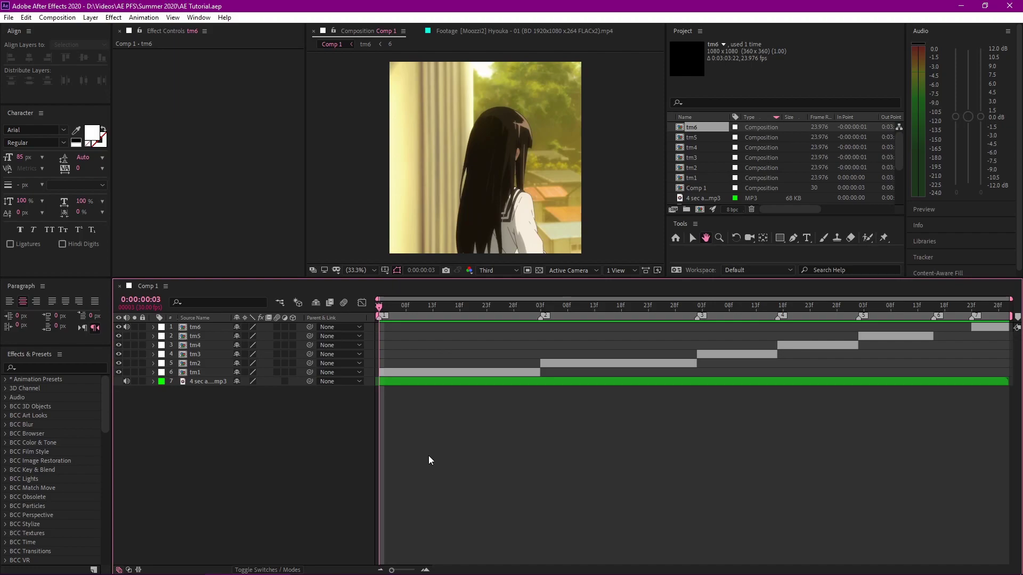
Add an easy ease Scale keyframe to layer tm1 at its first frame, 0:00:00:03
{"action": "key", "text": "v"}
{"action": "left_click", "coordinate": [408, 372]}
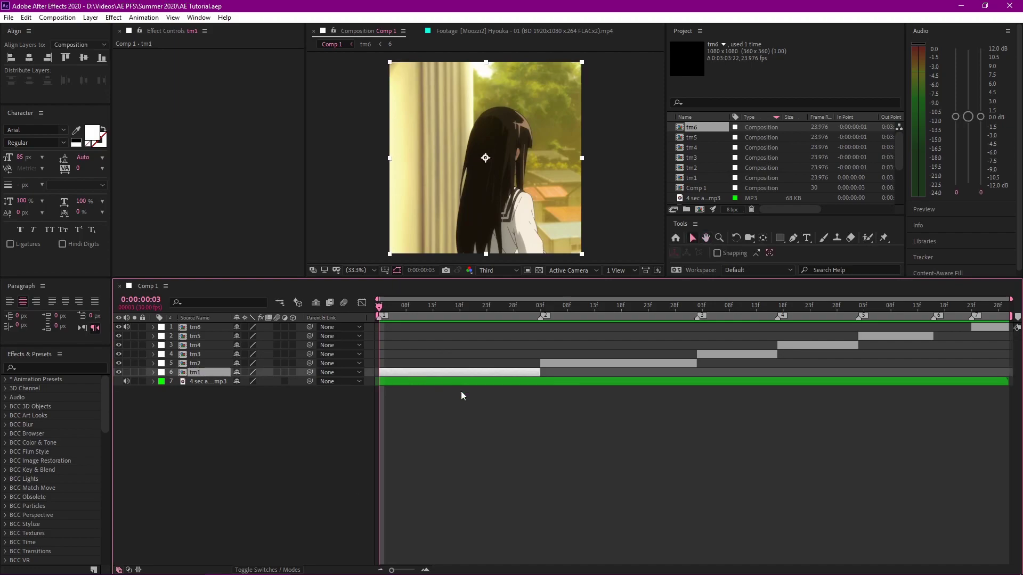
{"action": "left_click", "coordinate": [622, 429]}
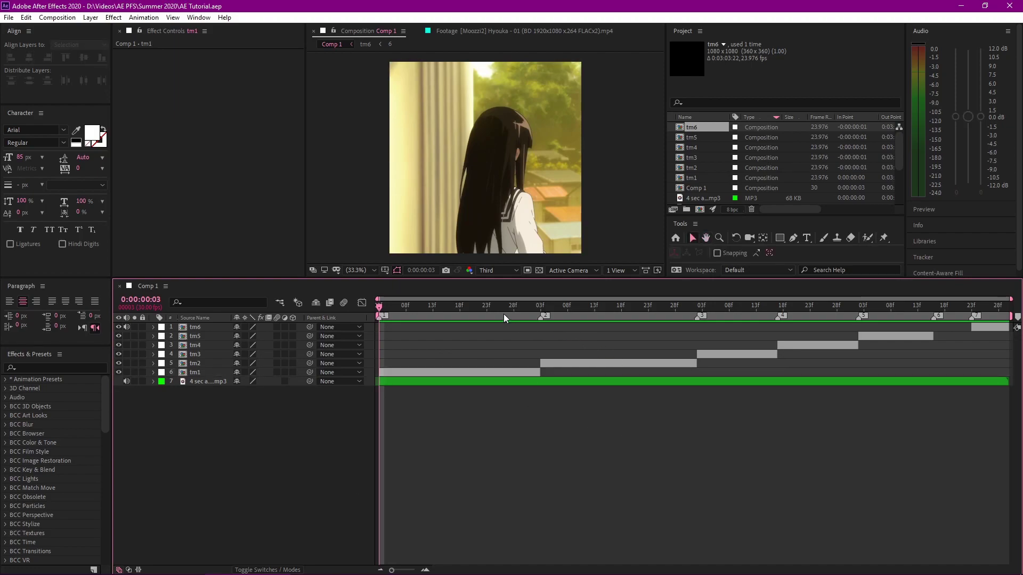
{"action": "left_click", "coordinate": [417, 372]}
{"action": "left_click_drag", "start_coordinate": [471, 312], "coordinate": [372, 322]}
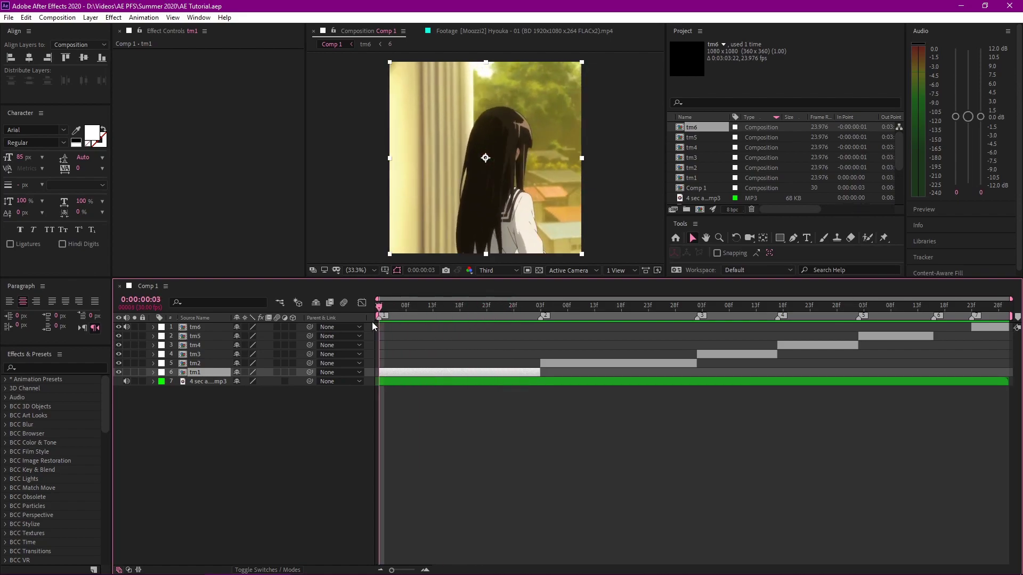
{"action": "key", "text": "s"}
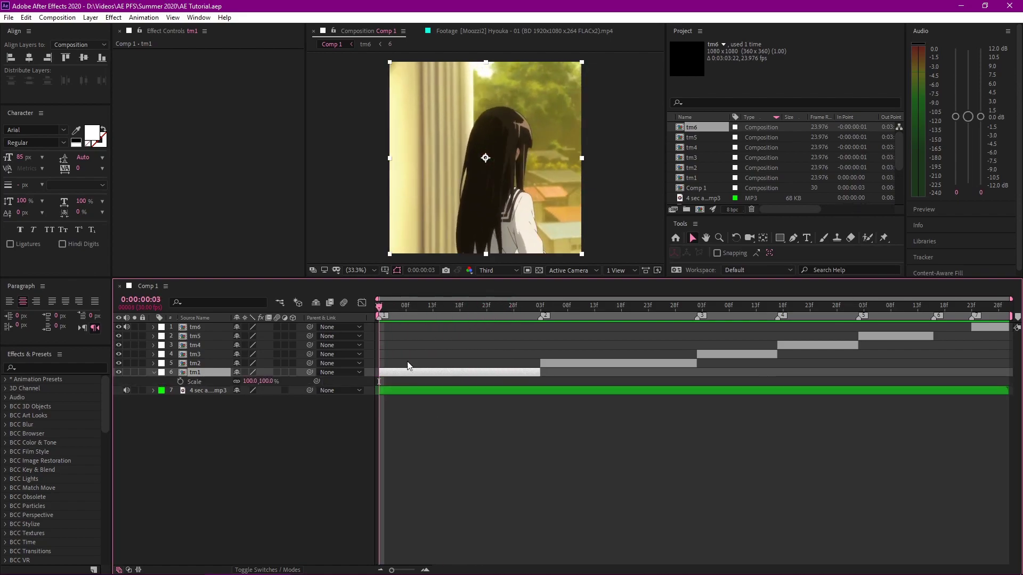
{"action": "left_click", "coordinate": [181, 382]}
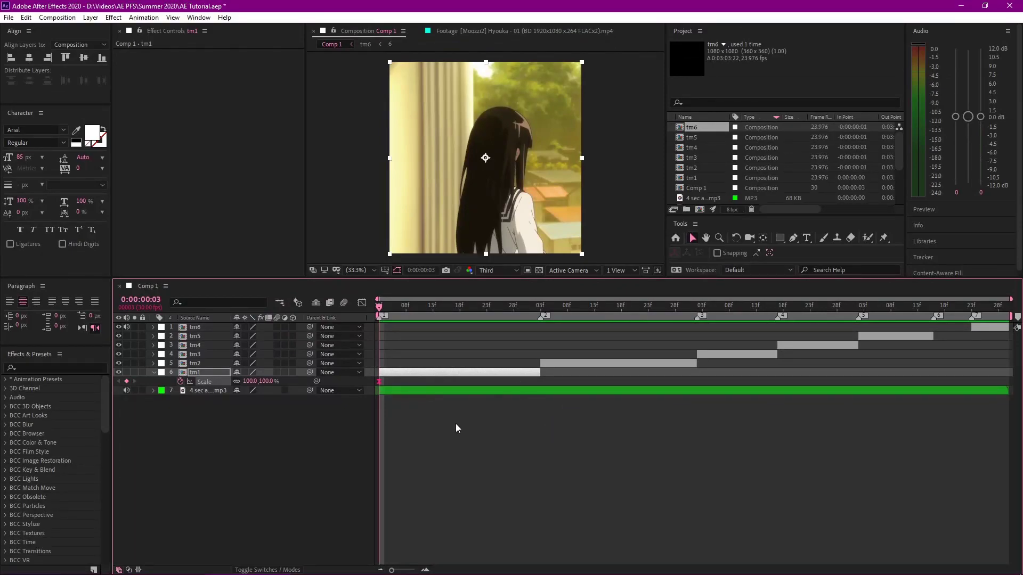
Add a second Scale keyframe to tm1 at 0:00:00:25, seven frames before the layer's last frame
{"action": "left_click", "coordinate": [500, 372]}
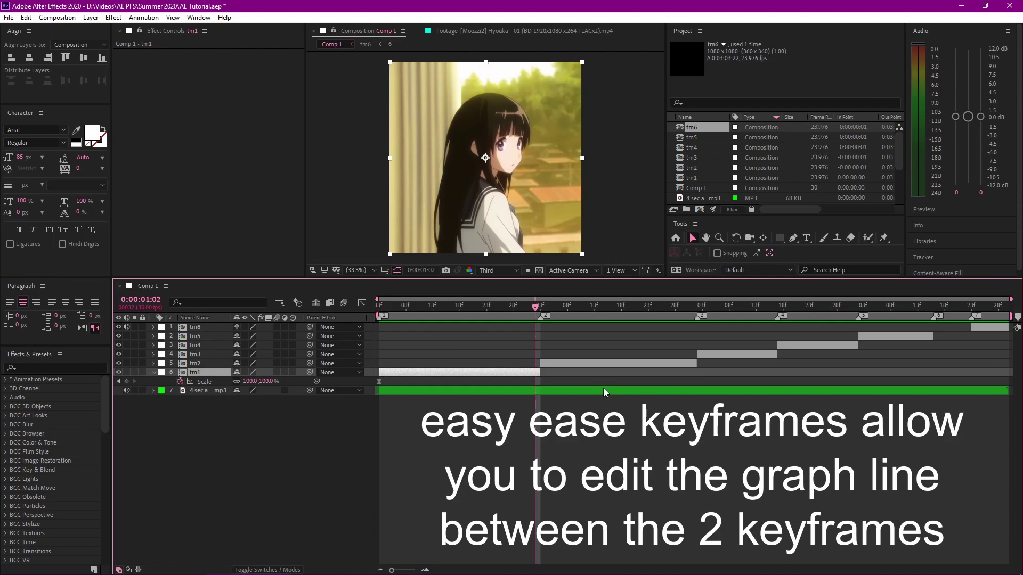
{"action": "key", "text": "Page_Up"}
{"action": "key", "text": "Page_Up"}
{"action": "key", "text": "Page_Up"}
{"action": "key", "text": "Page_Up"}
{"action": "key", "text": "Page_Up"}
{"action": "key", "text": "Page_Up"}
{"action": "key", "text": "Page_Up"}
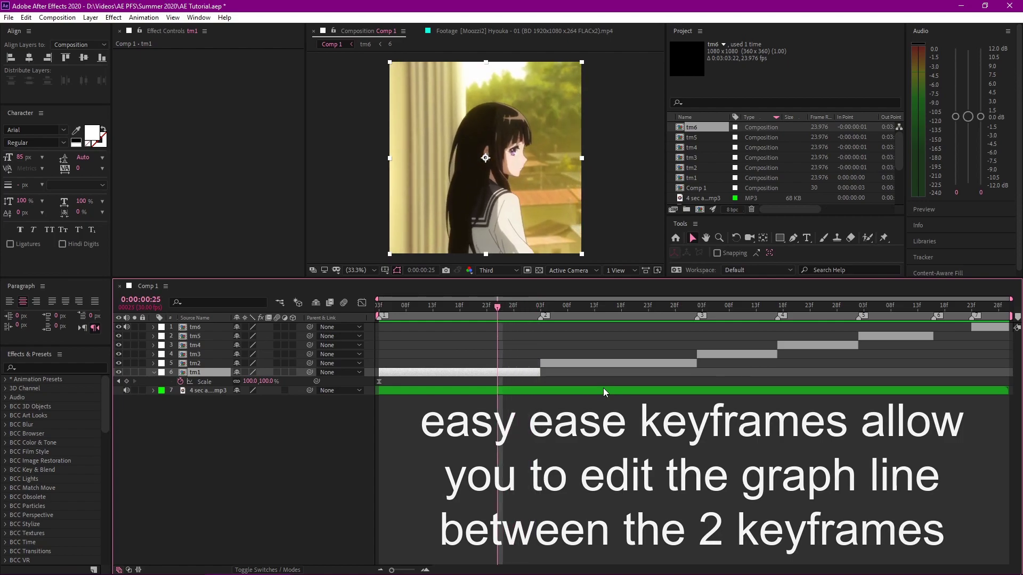
{"action": "left_click", "coordinate": [127, 382]}
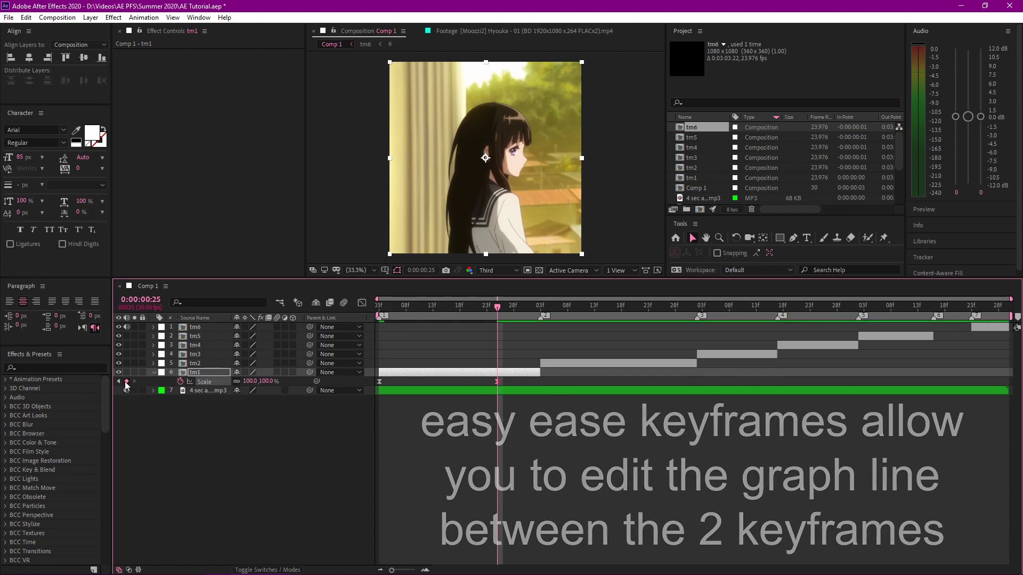
Add a third Scale keyframe to tm1 at its last frame, 0:00:01:02
{"action": "left_click", "coordinate": [476, 373]}
{"action": "key", "text": "o"}
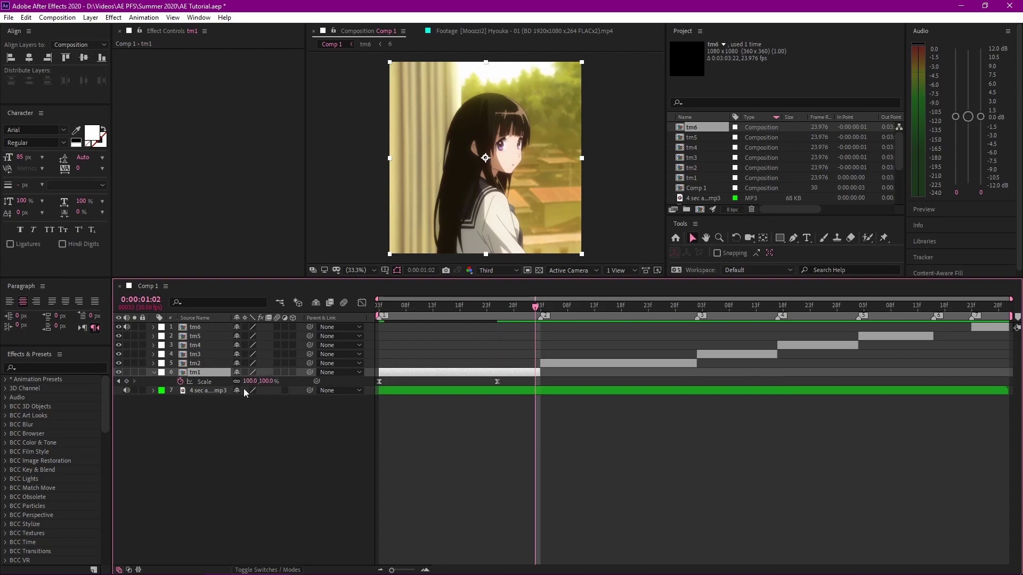
{"action": "left_click", "coordinate": [126, 382]}
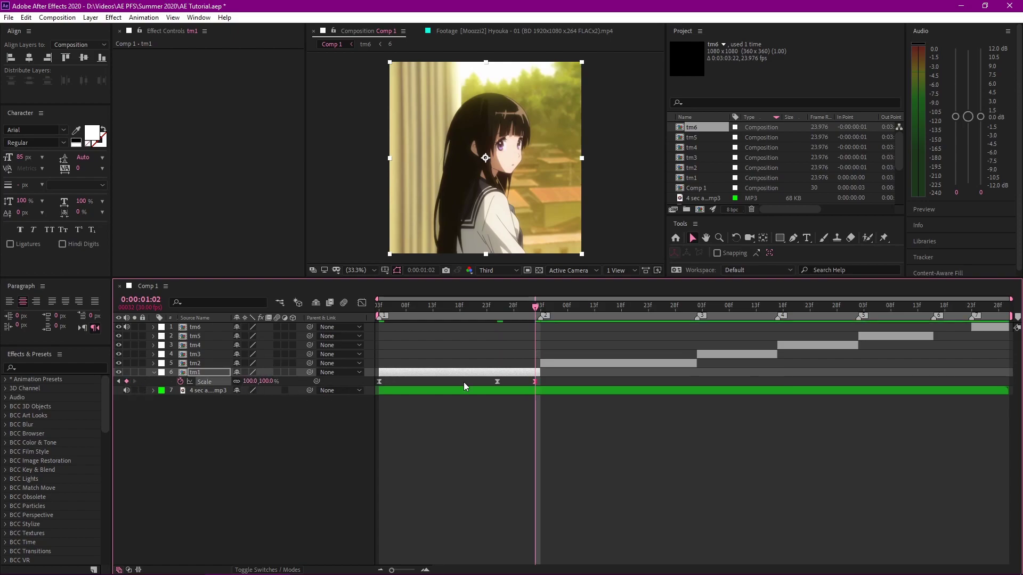
Set tm1's Scale to 200% at its first keyframe, 0:00:00:03
{"action": "key", "text": "i"}
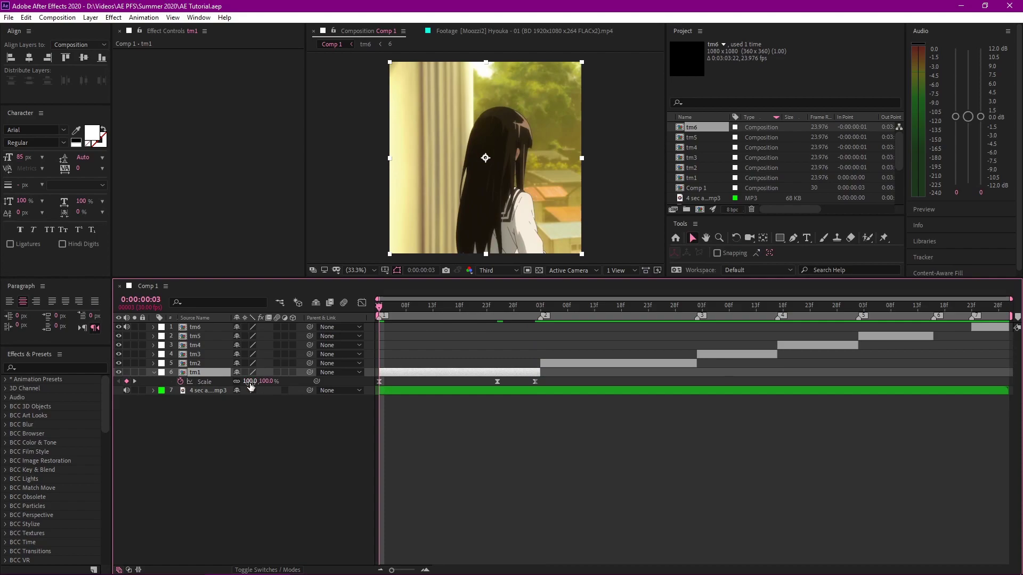
{"action": "left_click_drag", "start_coordinate": [250, 386], "coordinate": [352, 377]}
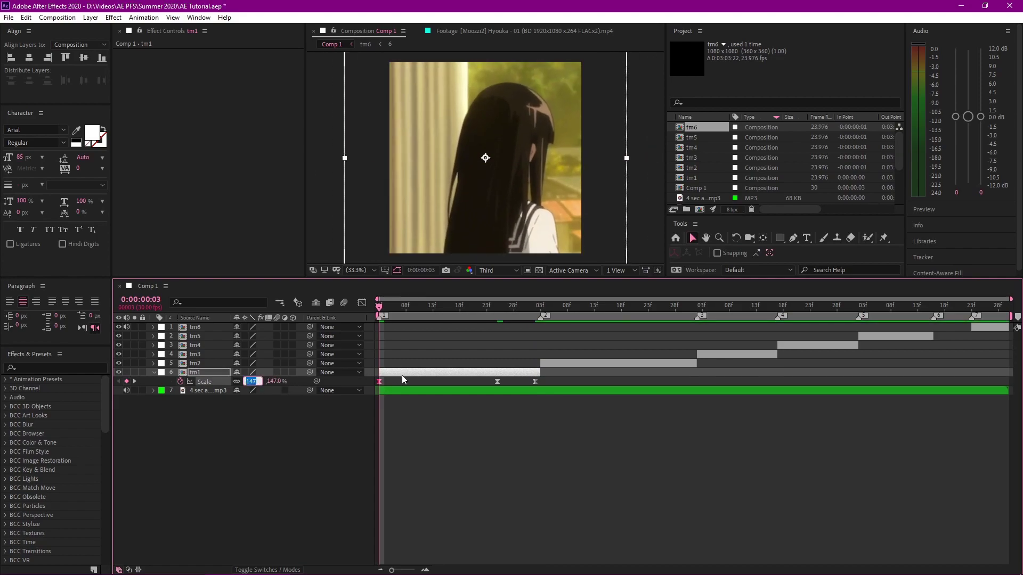
{"action": "type", "text": "175"}
{"action": "key", "text": "Return"}
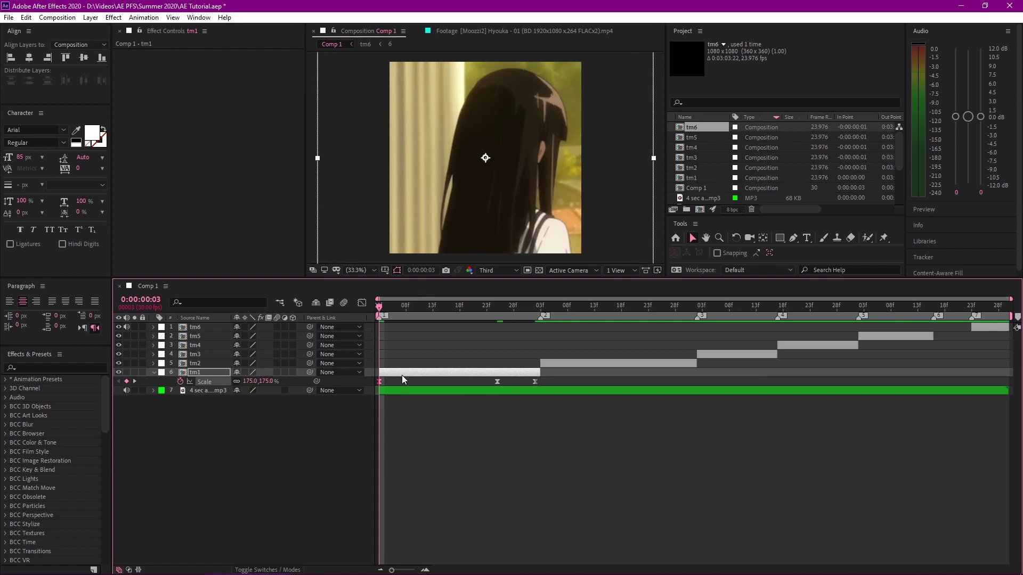
{"action": "left_click", "coordinate": [248, 381]}
{"action": "type", "text": "200"}
{"action": "key", "text": "Return"}
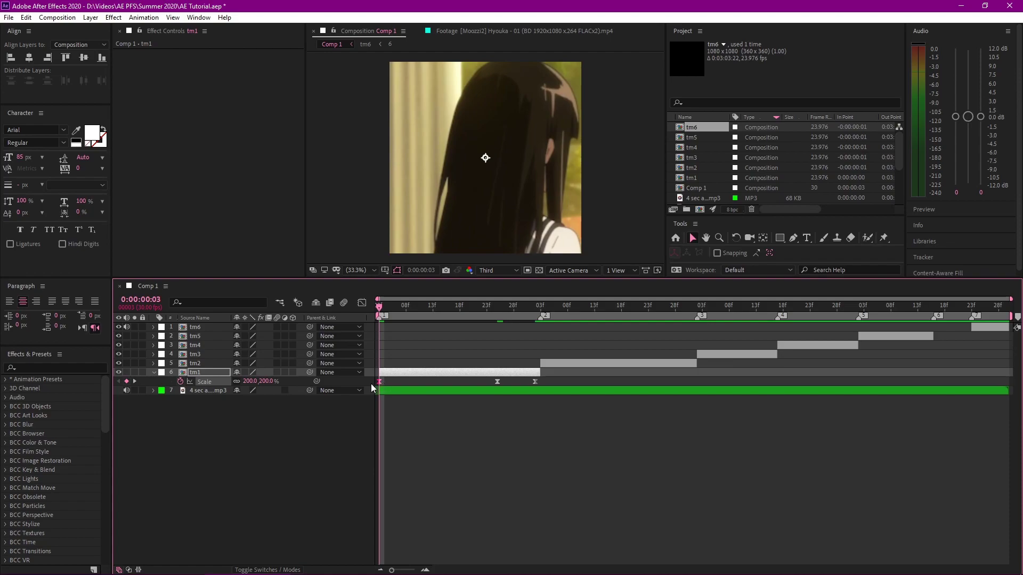
Show tm1's Scale curve in the Graph Editor and make it fall steeply after the first keyframe and flatten toward the second
{"action": "left_click", "coordinate": [361, 305]}
{"action": "left_click", "coordinate": [364, 306]}
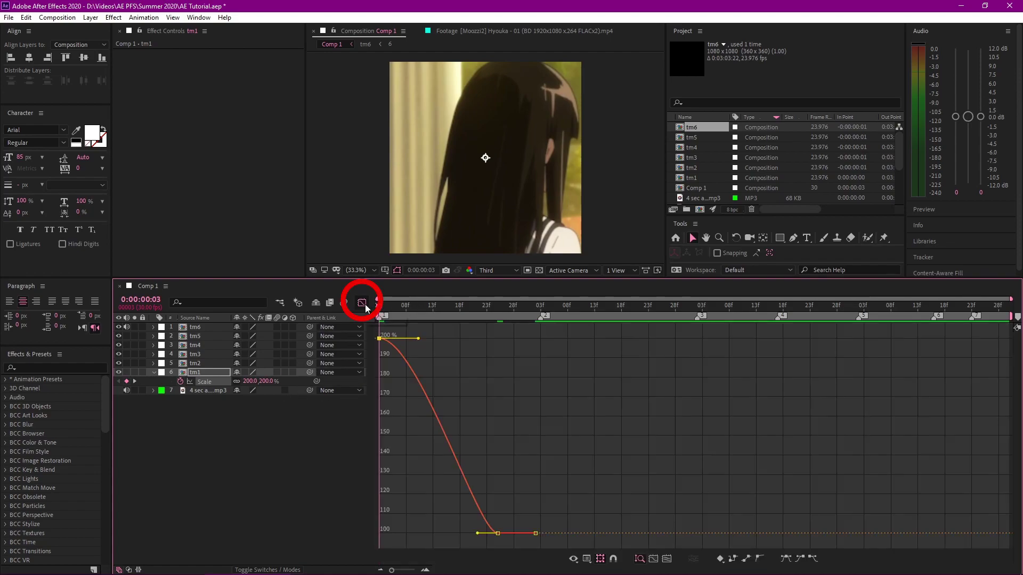
{"action": "left_click", "coordinate": [449, 461]}
{"action": "left_click_drag", "start_coordinate": [449, 459], "coordinate": [380, 464]}
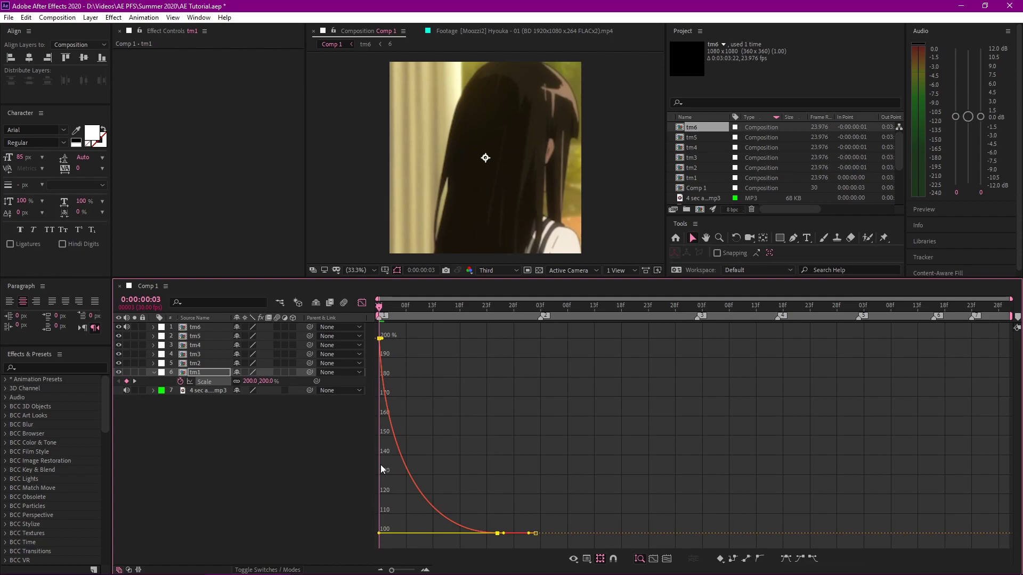
Lower the first Scale keyframe's handle straight down to about 150% for a sharper start, and return to the layer bar view
{"action": "left_click", "coordinate": [571, 496]}
{"action": "left_click_drag", "start_coordinate": [389, 349], "coordinate": [376, 335]}
{"action": "left_click_drag", "start_coordinate": [407, 471], "coordinate": [375, 474]}
{"action": "double_click", "coordinate": [377, 474]}
{"action": "left_click", "coordinate": [389, 357]}
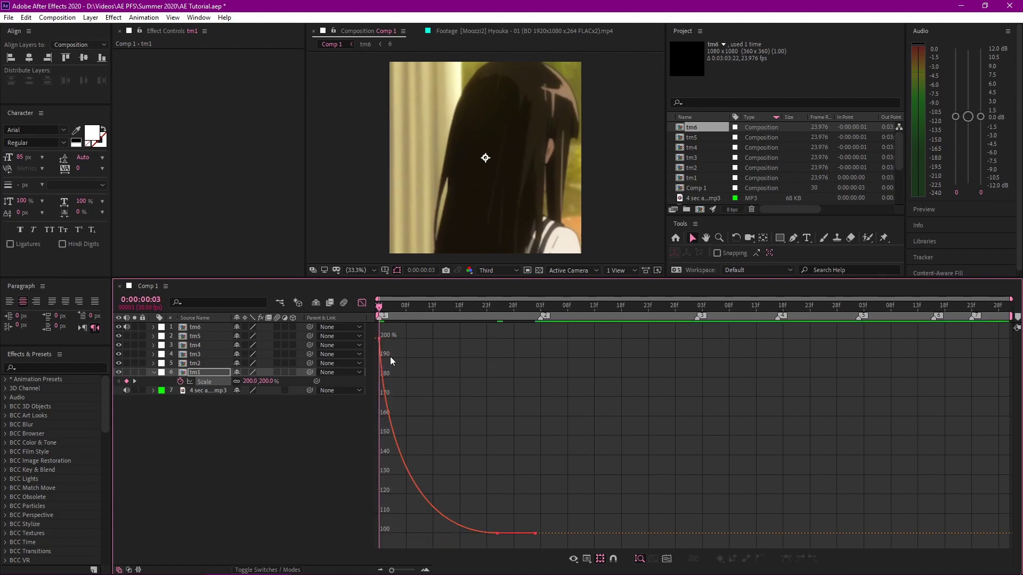
{"action": "left_click_drag", "start_coordinate": [383, 340], "coordinate": [343, 369]}
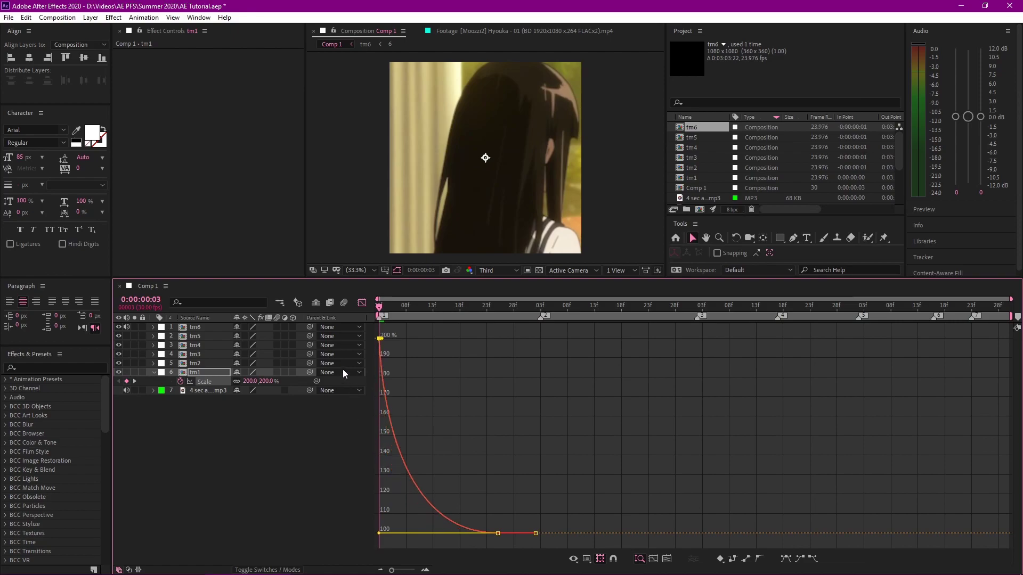
{"action": "left_click_drag", "start_coordinate": [380, 533], "coordinate": [340, 513]}
{"action": "left_click_drag", "start_coordinate": [389, 343], "coordinate": [360, 439]}
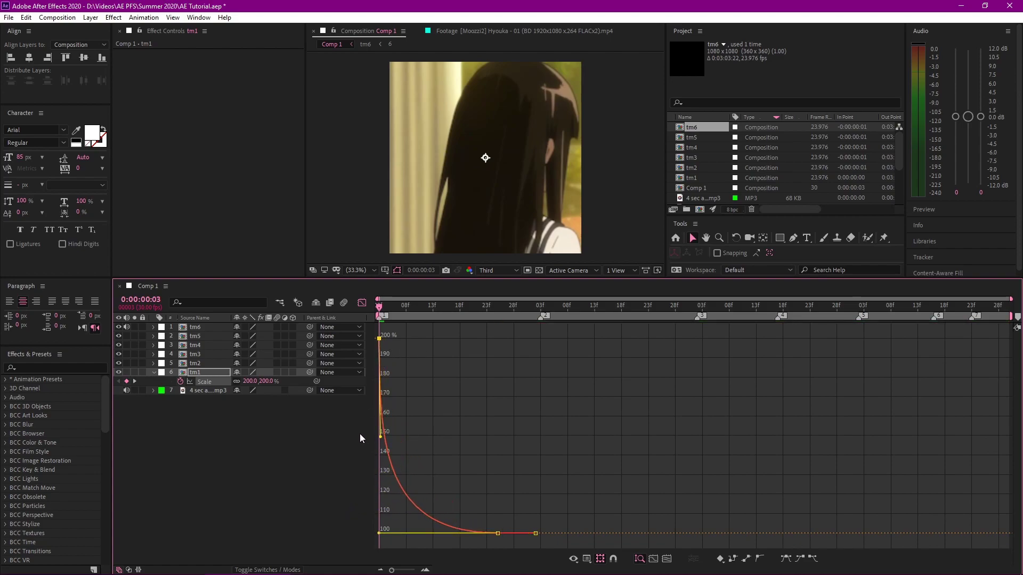
{"action": "left_click", "coordinate": [361, 303]}
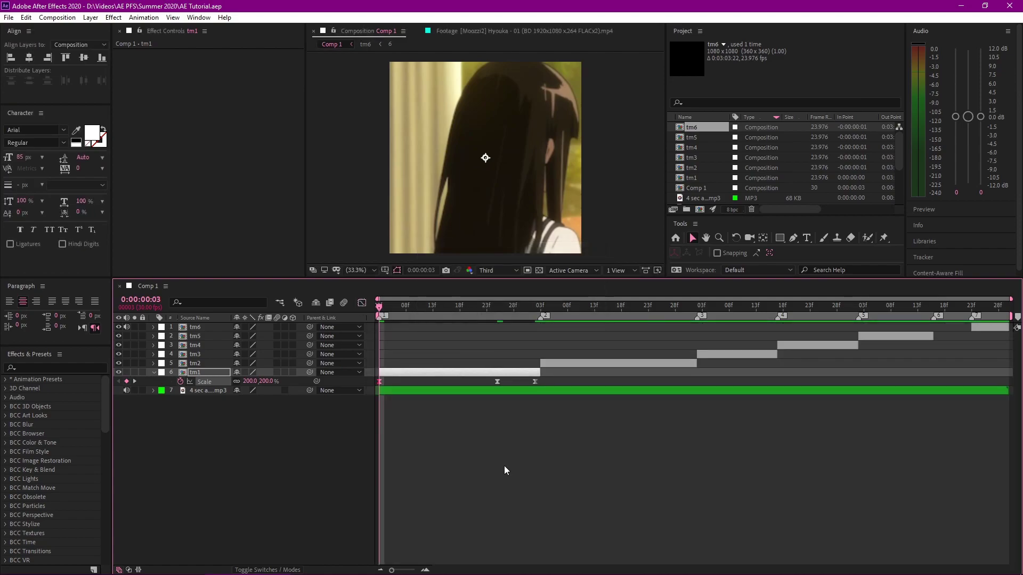
Preview tm1's opening zoom-out repeatedly from the start of the composition
{"action": "left_click", "coordinate": [504, 465]}
{"action": "key", "text": "space"}
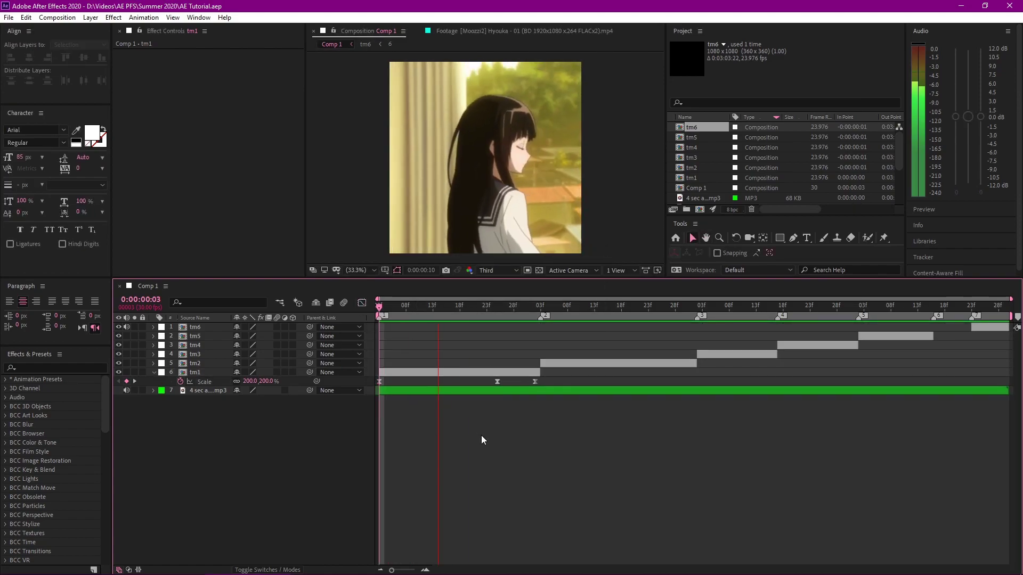
{"action": "key", "text": "space"}
{"action": "key", "text": "space"}
{"action": "key", "text": "space"}
{"action": "key", "text": "space"}
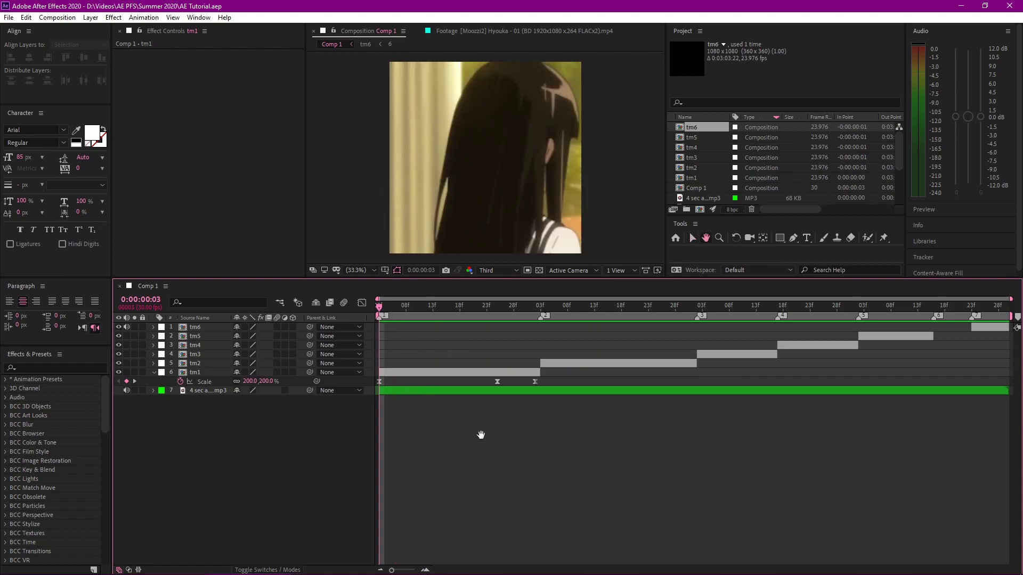
{"action": "key", "text": "space"}
{"action": "key", "text": "space"}
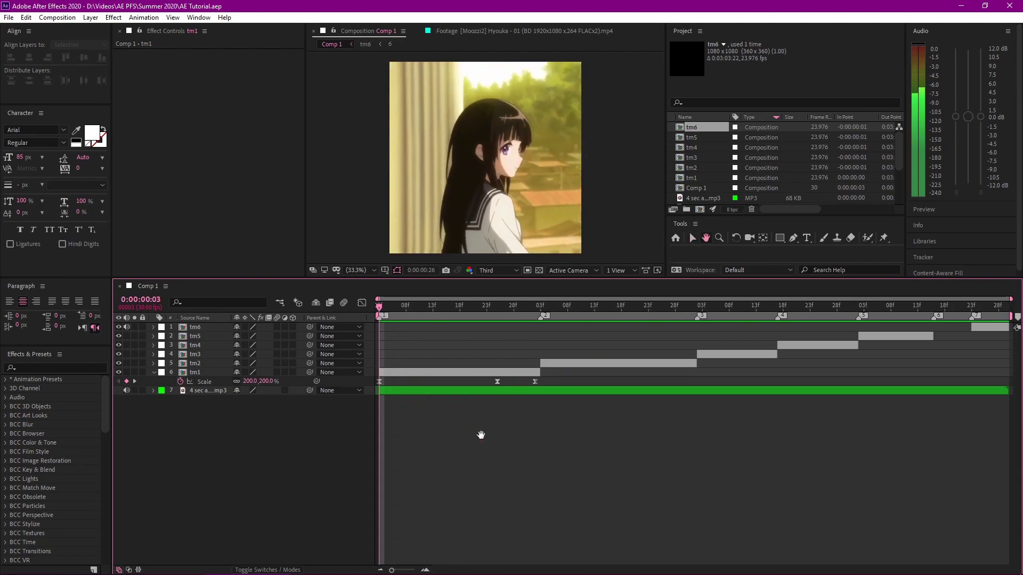
{"action": "key", "text": "space"}
Set tm1's Scale to 200% at its last keyframe, 0:00:01:02
{"action": "left_click_drag", "start_coordinate": [504, 305], "coordinate": [535, 321]}
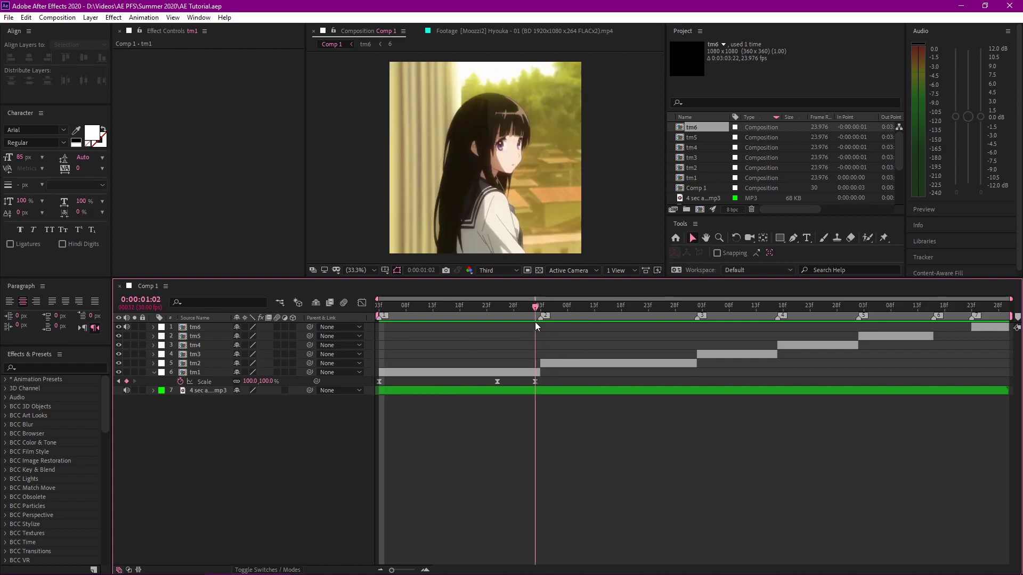
{"action": "left_click_drag", "start_coordinate": [253, 384], "coordinate": [319, 382]}
{"action": "type", "text": "200"}
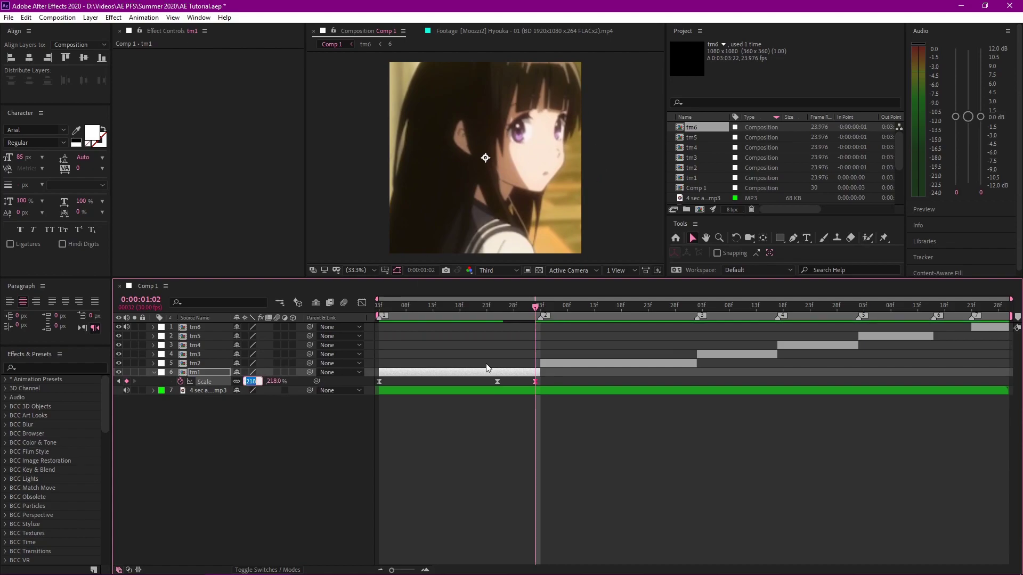
{"action": "key", "text": "Return"}
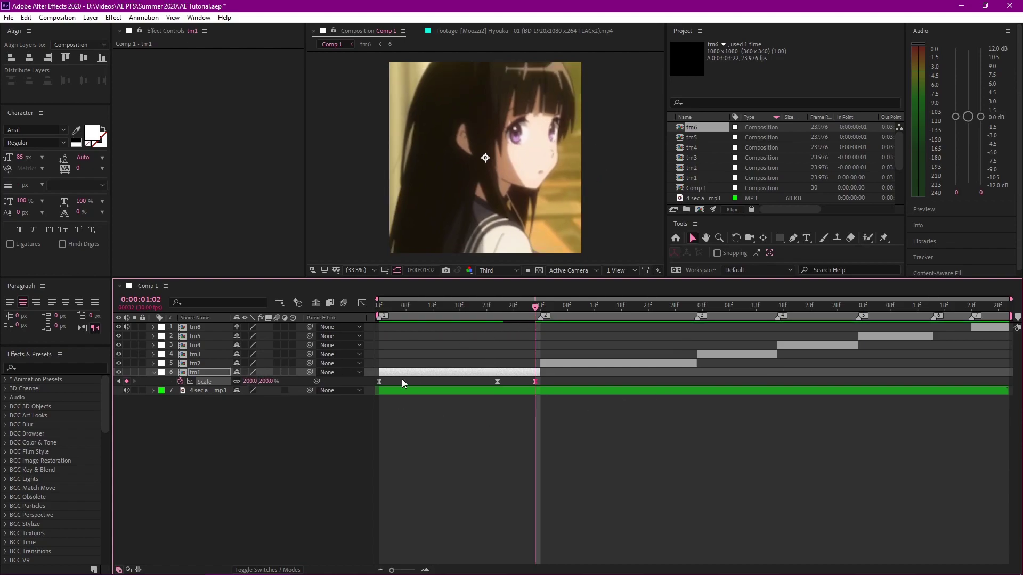
In the Graph Editor, pull the last Scale keyframe's handle down to about 150% for a steep final rise, and return to the layer bars
{"action": "left_click", "coordinate": [362, 303]}
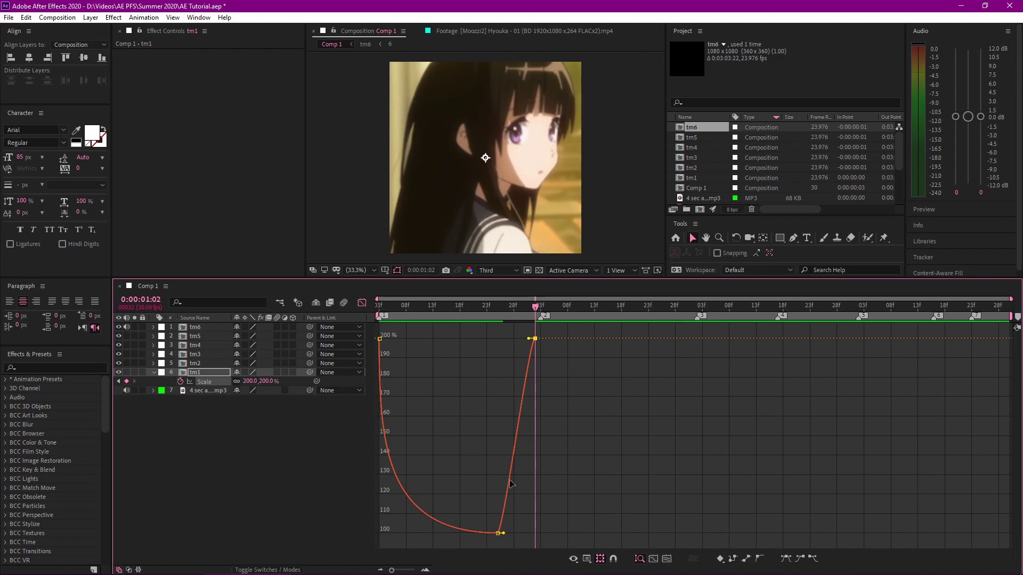
{"action": "left_click_drag", "start_coordinate": [529, 338], "coordinate": [531, 480]}
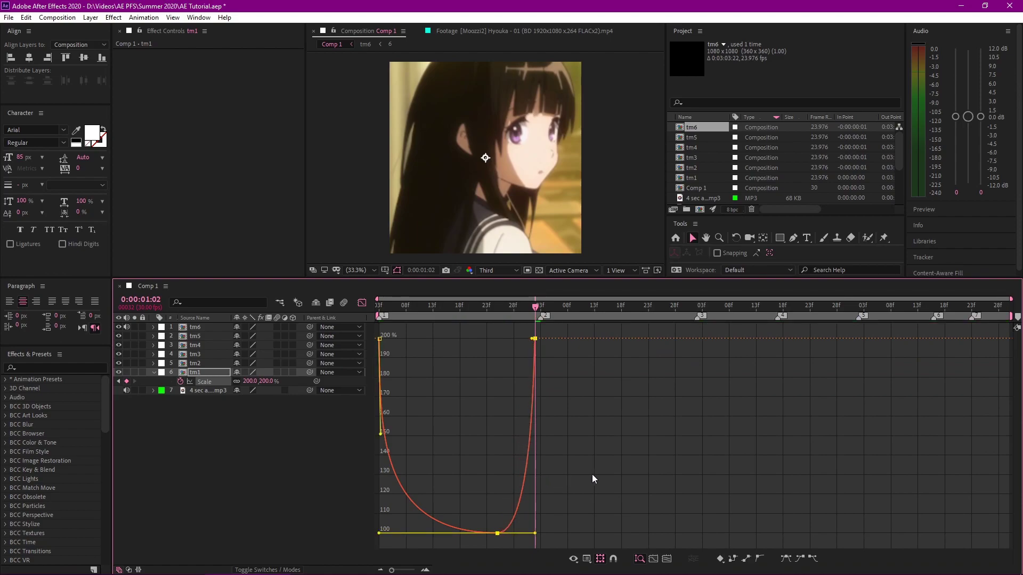
{"action": "left_click", "coordinate": [556, 367]}
{"action": "left_click_drag", "start_coordinate": [556, 366], "coordinate": [515, 324]}
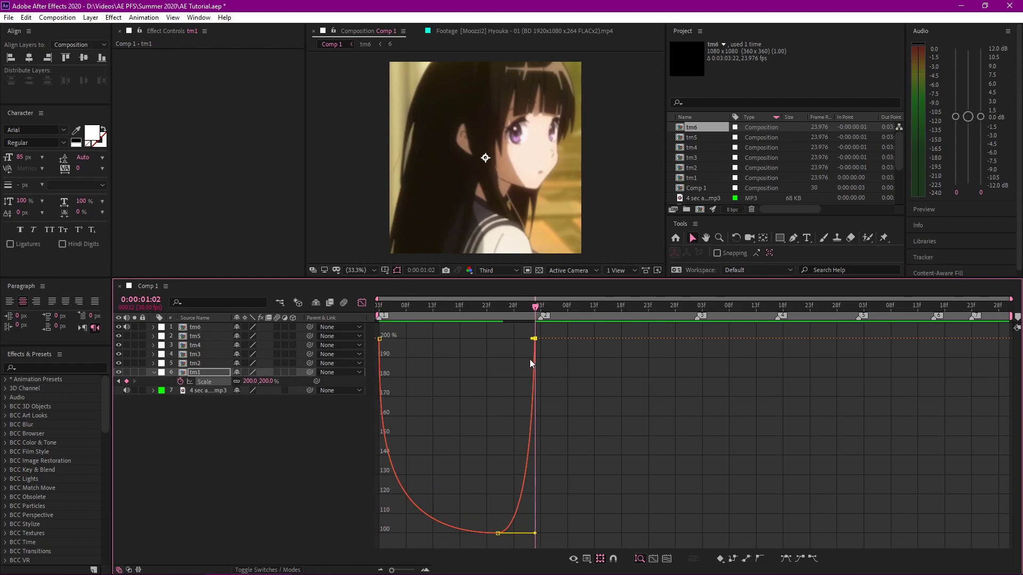
{"action": "left_click_drag", "start_coordinate": [533, 340], "coordinate": [544, 444]}
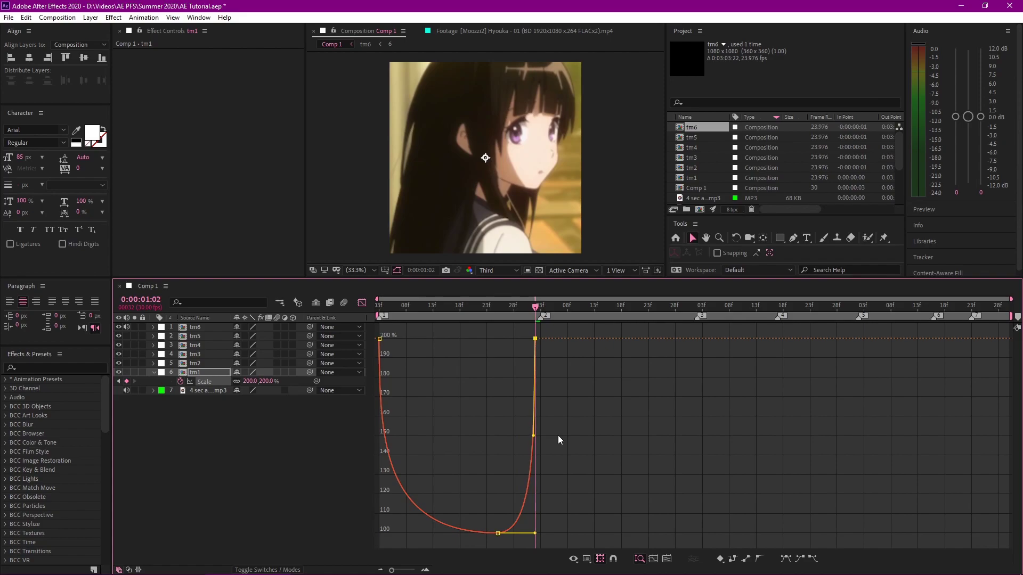
{"action": "left_click", "coordinate": [378, 339]}
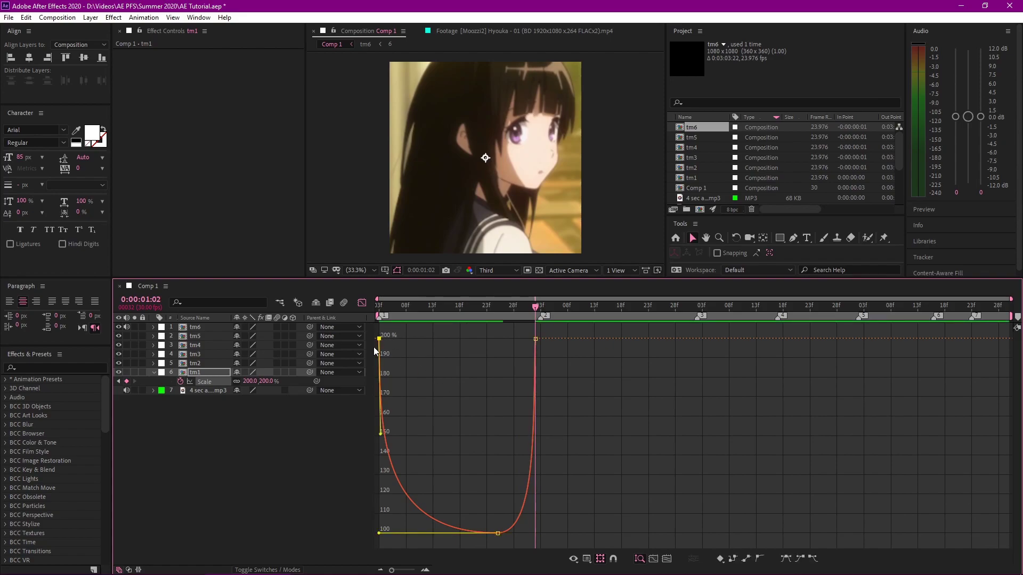
{"action": "left_click", "coordinate": [362, 302]}
{"action": "left_click", "coordinate": [657, 482]}
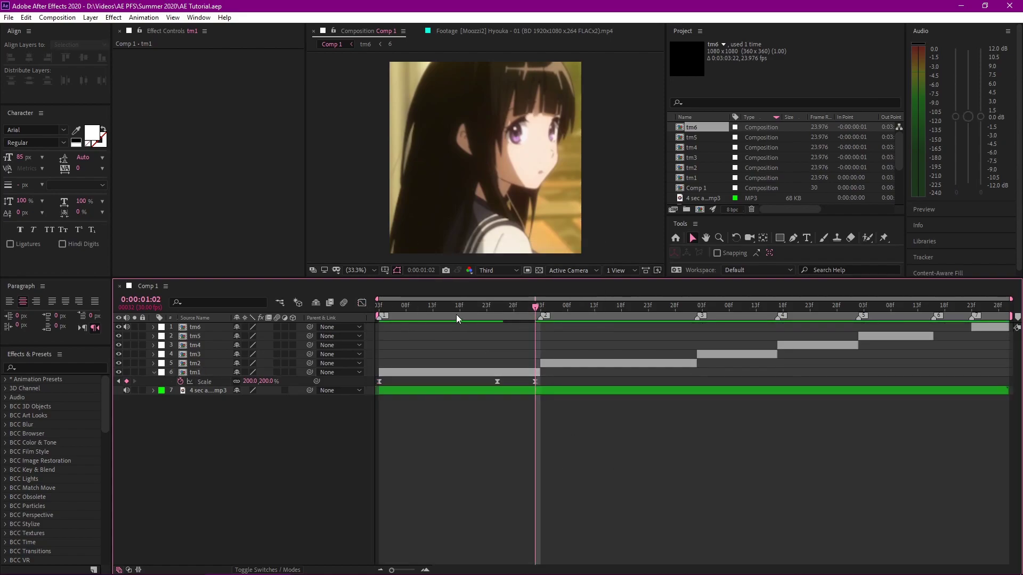
Preview the composition from its start to check tm1's zoom-out and closing zoom-in
{"action": "left_click_drag", "start_coordinate": [457, 315], "coordinate": [325, 305]}
{"action": "key", "text": "space"}
{"action": "key", "text": "space"}
{"action": "key", "text": "space"}
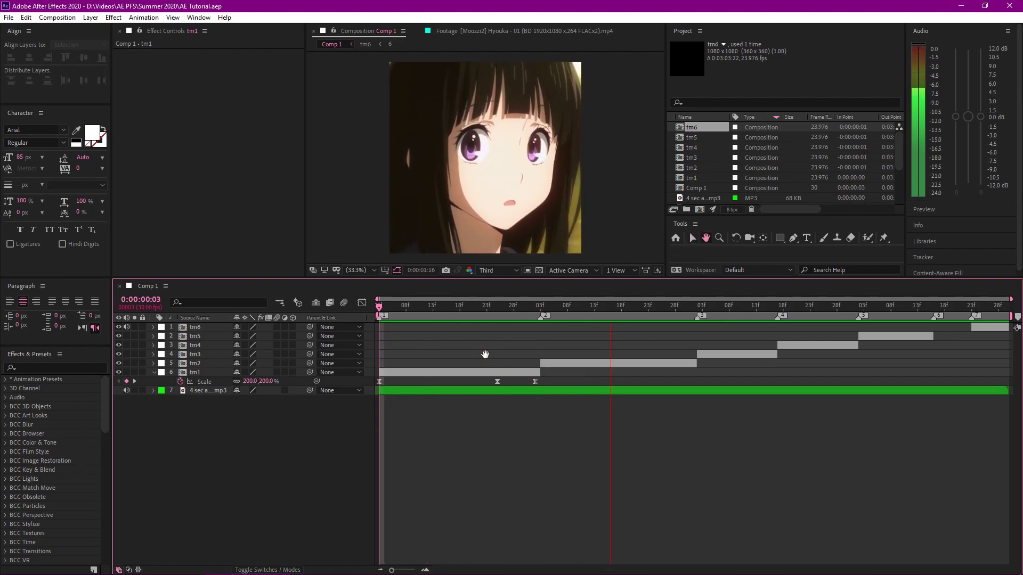
{"action": "key", "text": "space"}
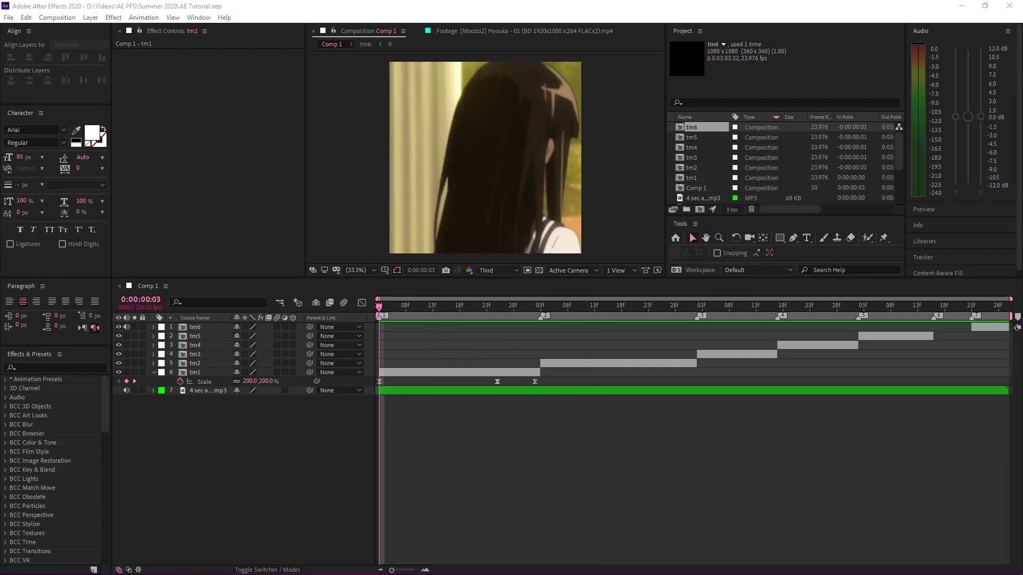
{"action": "left_click_drag", "start_coordinate": [395, 304], "coordinate": [375, 362]}
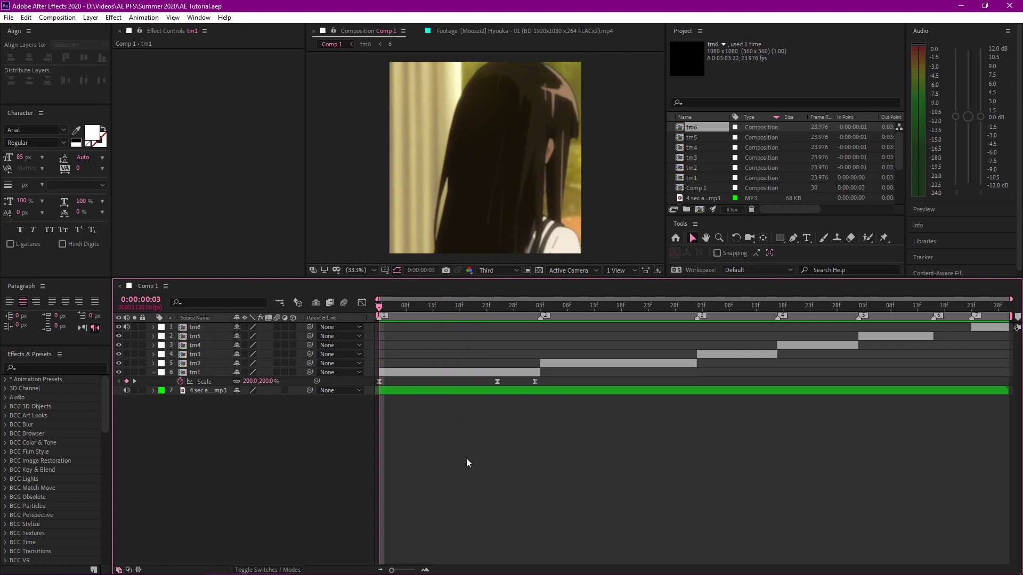
Try a Scale of 250% on tm1's first keyframe at 0:00:00:03
{"action": "left_click_drag", "start_coordinate": [250, 382], "coordinate": [267, 383]}
{"action": "left_click", "coordinate": [250, 382]}
{"action": "type", "text": "250"}
{"action": "key", "text": "Return"}
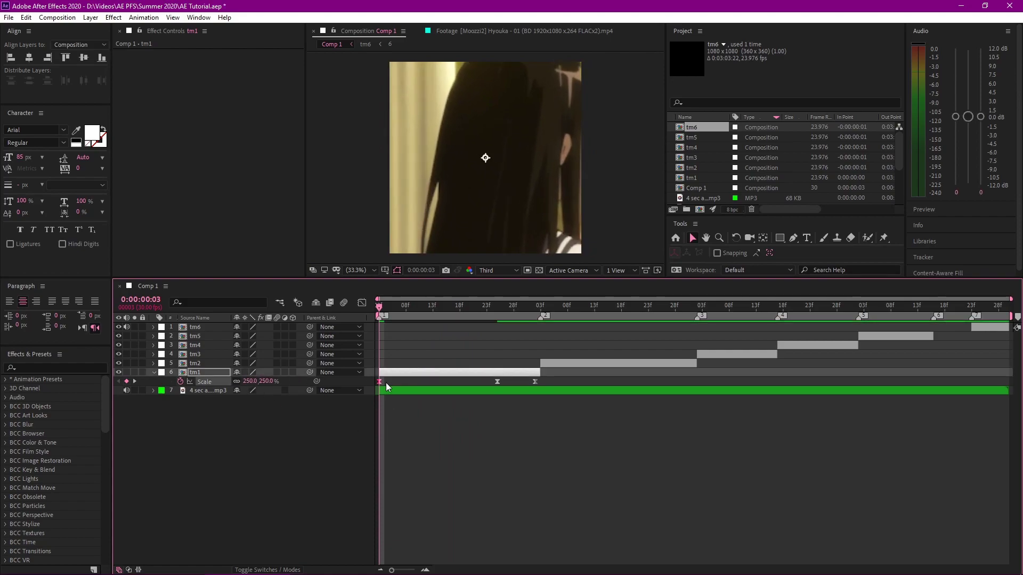
Set tm1's Scale to 300% at its first keyframe, 0:00:00:03
{"action": "left_click", "coordinate": [263, 381]}
{"action": "type", "text": "300"}
{"action": "key", "text": "Return"}
Lower the first Scale keyframe's curve handle straight down to about 140% for a steeper start, and preview the zoom
{"action": "left_click", "coordinate": [361, 303]}
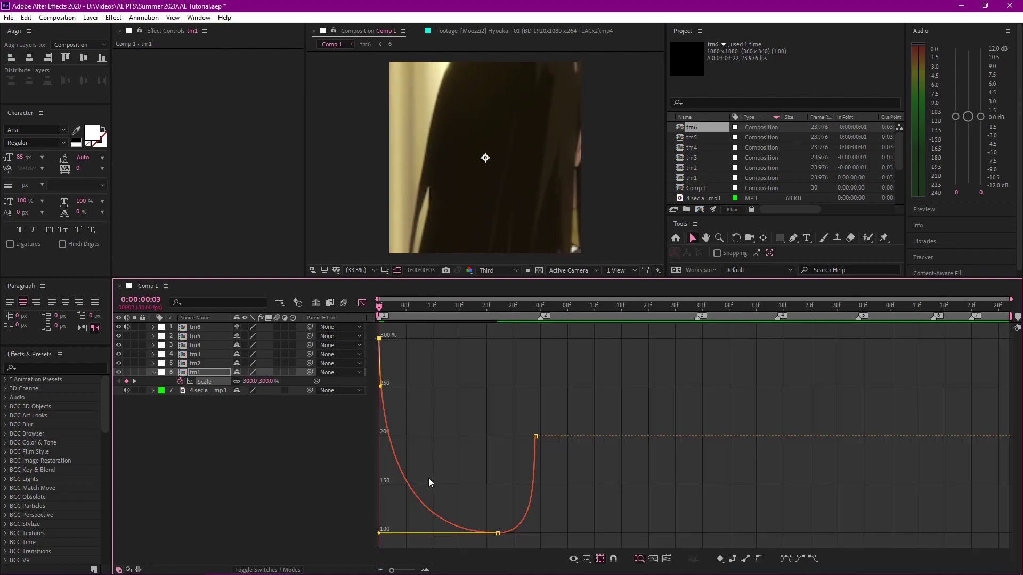
{"action": "left_click_drag", "start_coordinate": [380, 466], "coordinate": [302, 494]}
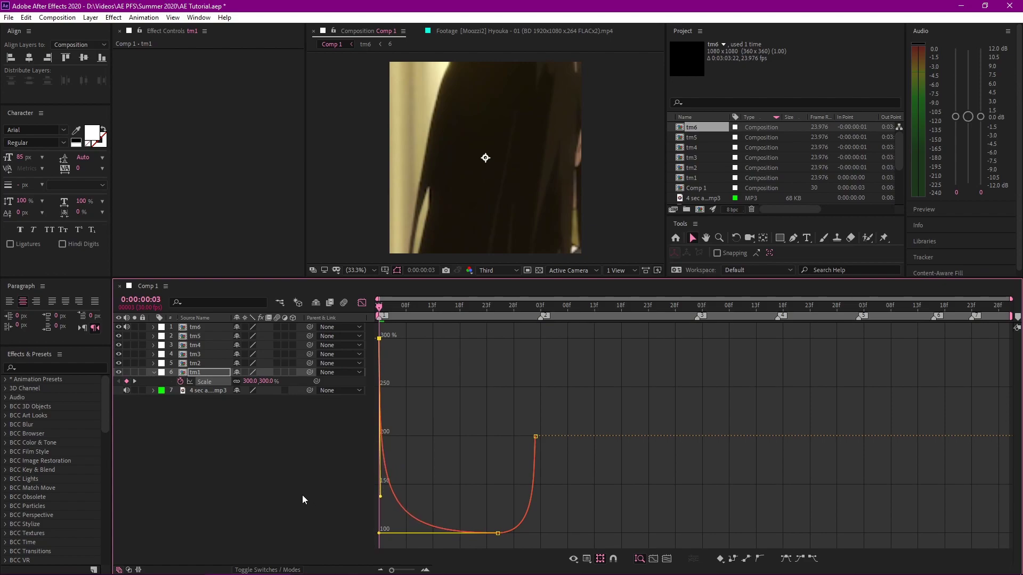
{"action": "left_click", "coordinate": [359, 305]}
{"action": "key", "text": "space"}
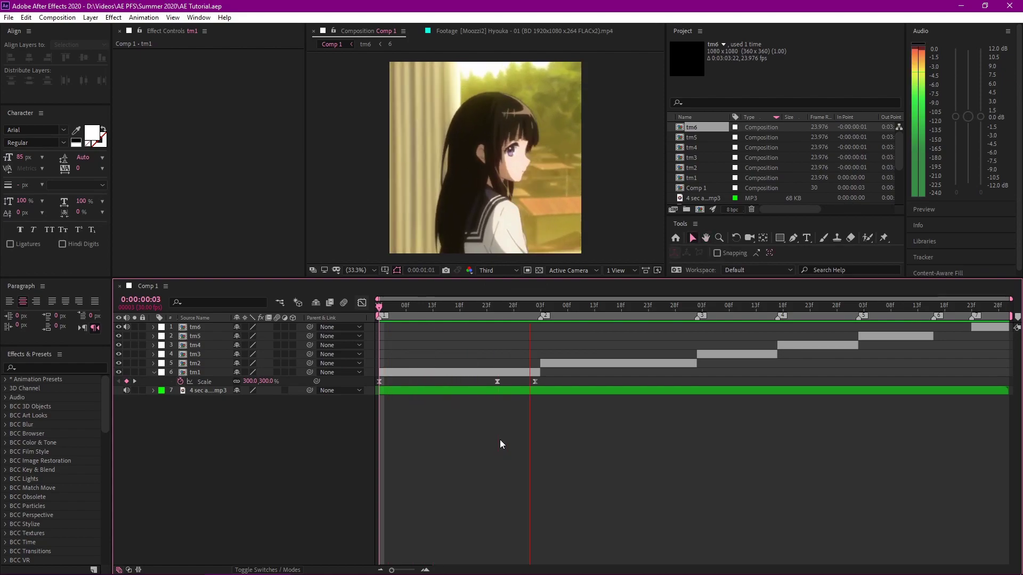
{"action": "key", "text": "space"}
Add an adjustment layer directly above tm1, trim its end to 0:00:01:02, and save the project
{"action": "left_click", "coordinate": [412, 372]}
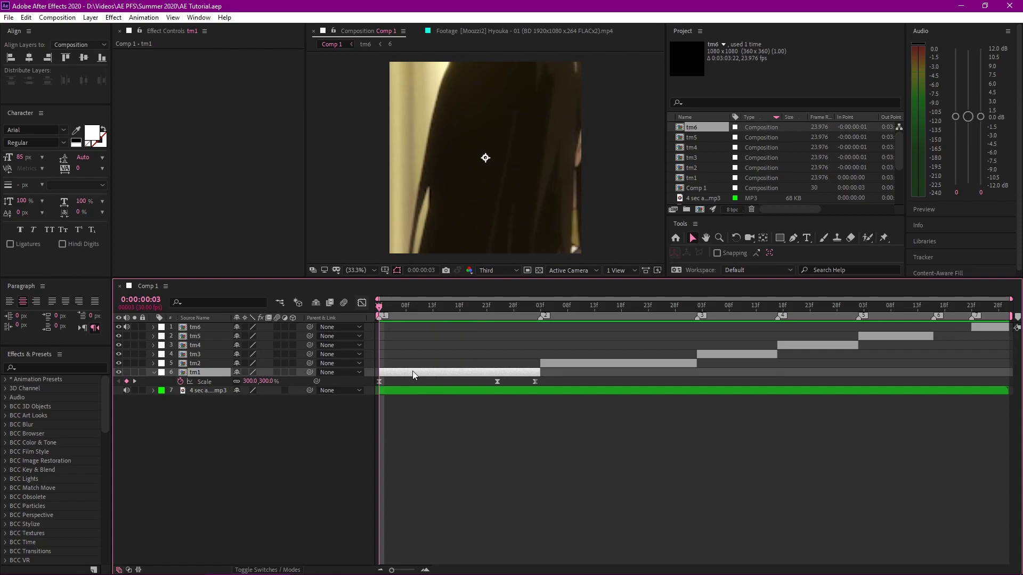
{"action": "key", "text": "ctrl+alt+y"}
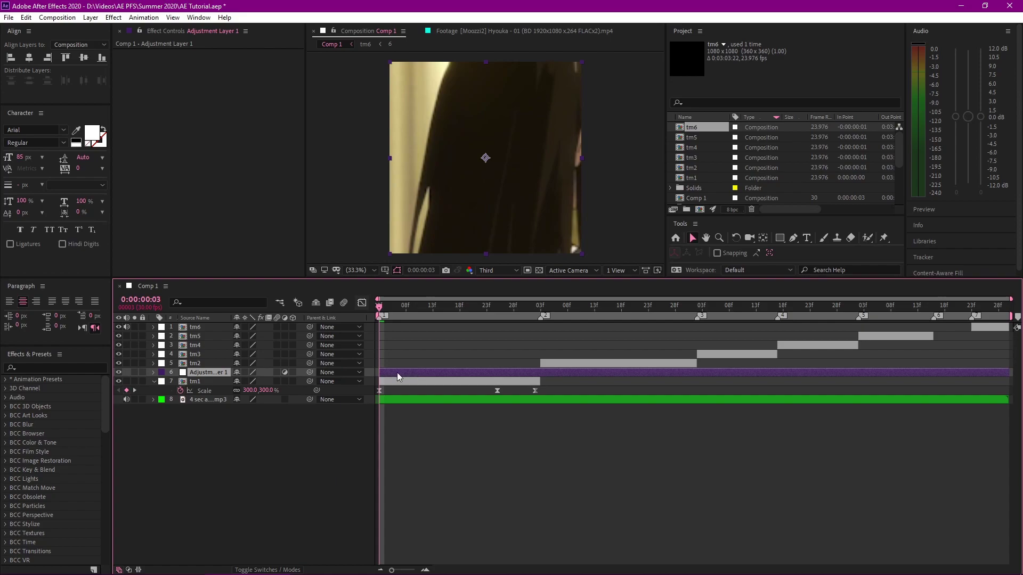
{"action": "left_click", "coordinate": [534, 307]}
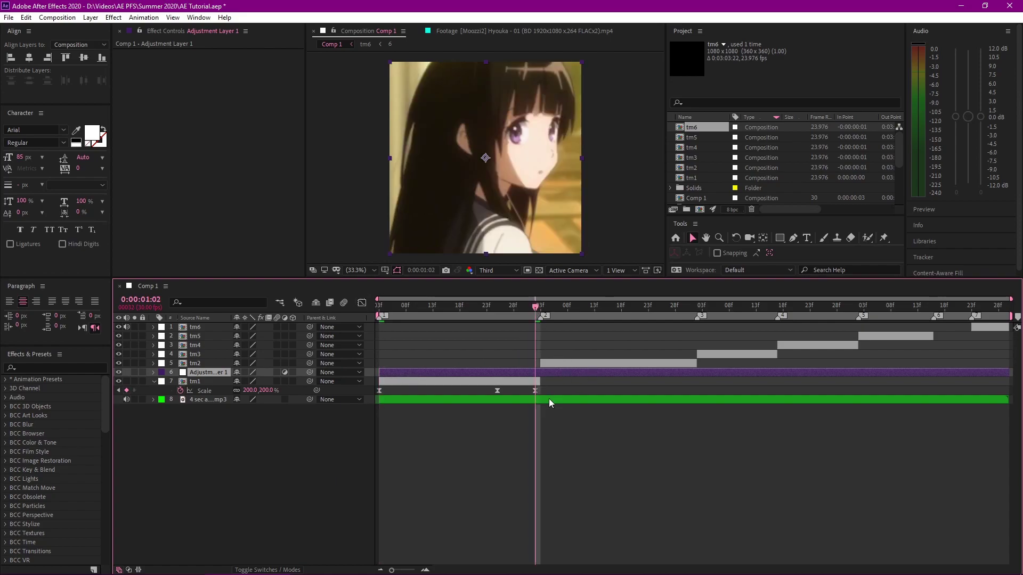
{"action": "key", "text": "alt+]"}
{"action": "left_click_drag", "start_coordinate": [535, 307], "coordinate": [370, 361]}
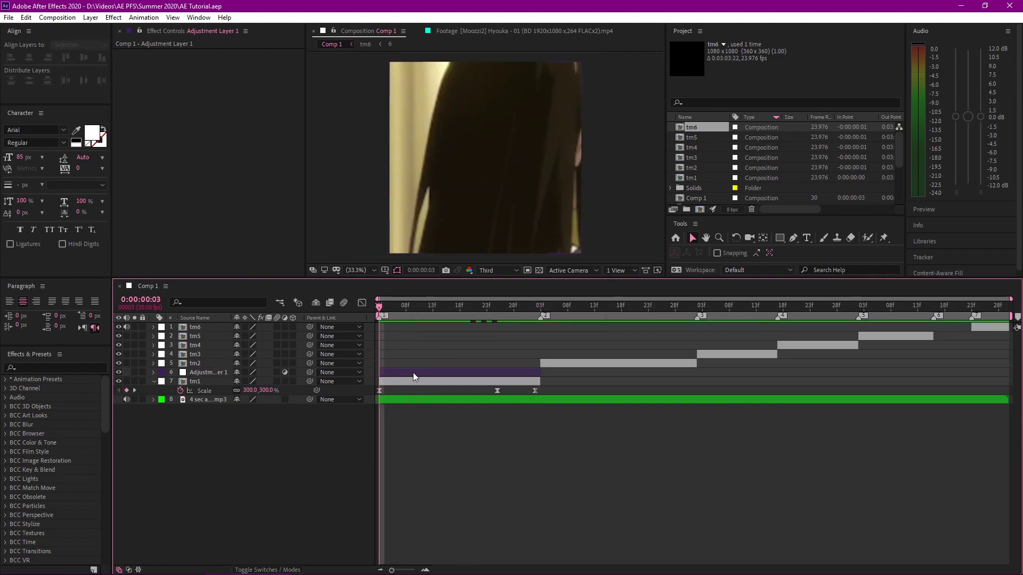
{"action": "key", "text": "ctrl+s"}
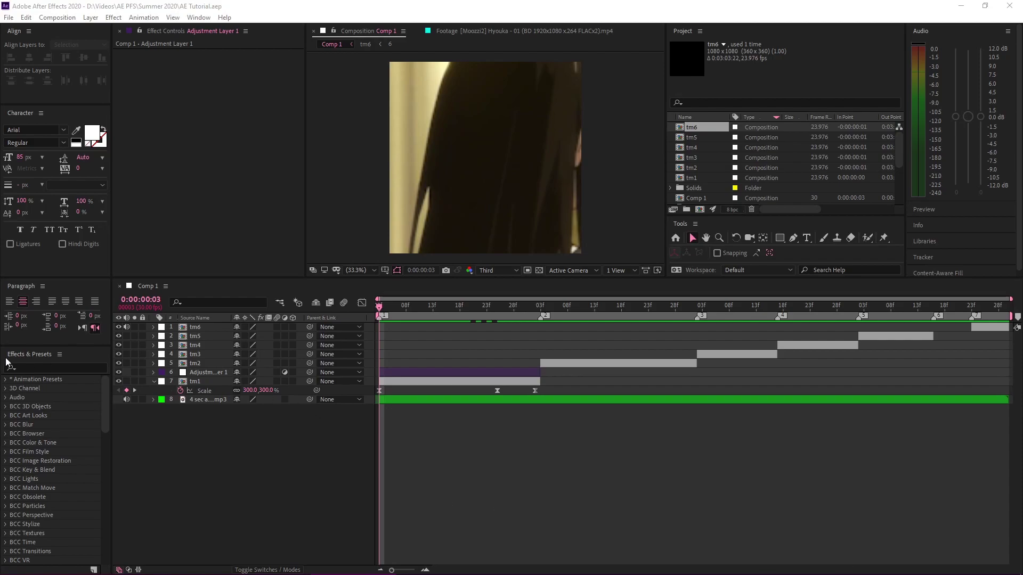
Find the BCC Fast Lens Blur effect, apply it to the adjustment layer, and save the project
{"action": "left_click", "coordinate": [26, 367]}
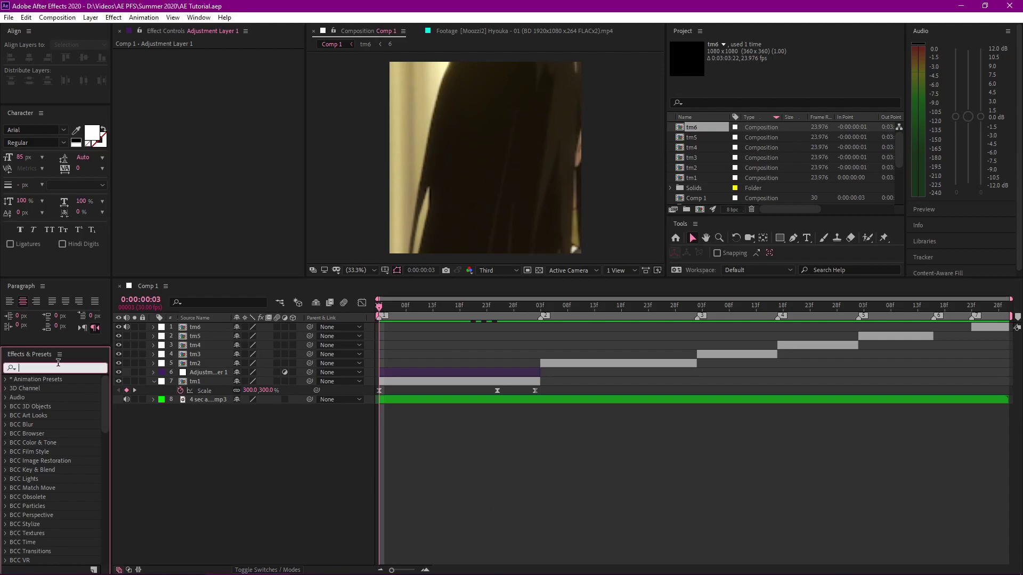
{"action": "type", "text": "bcc fast"}
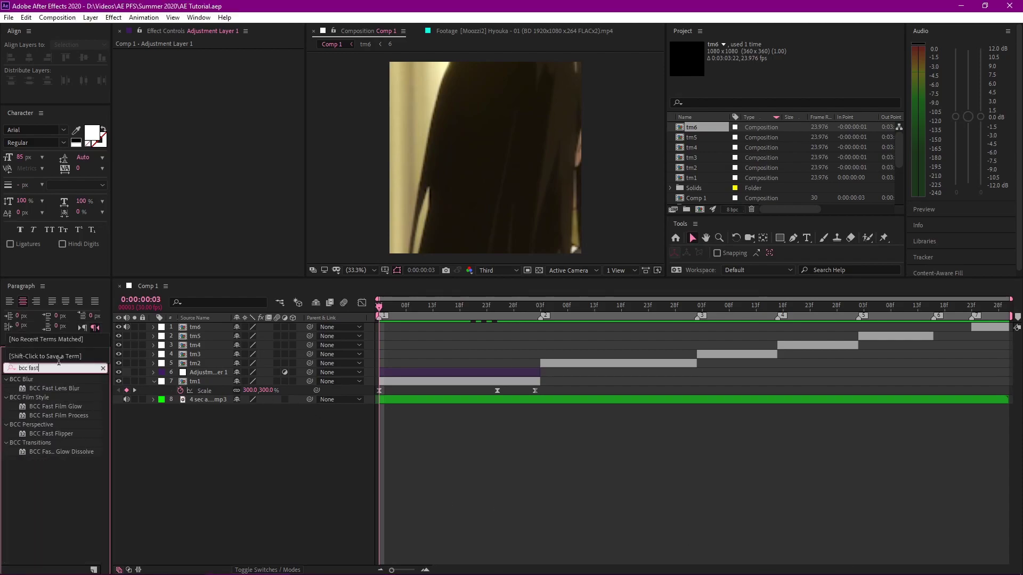
{"action": "left_click_drag", "start_coordinate": [63, 386], "coordinate": [478, 375]}
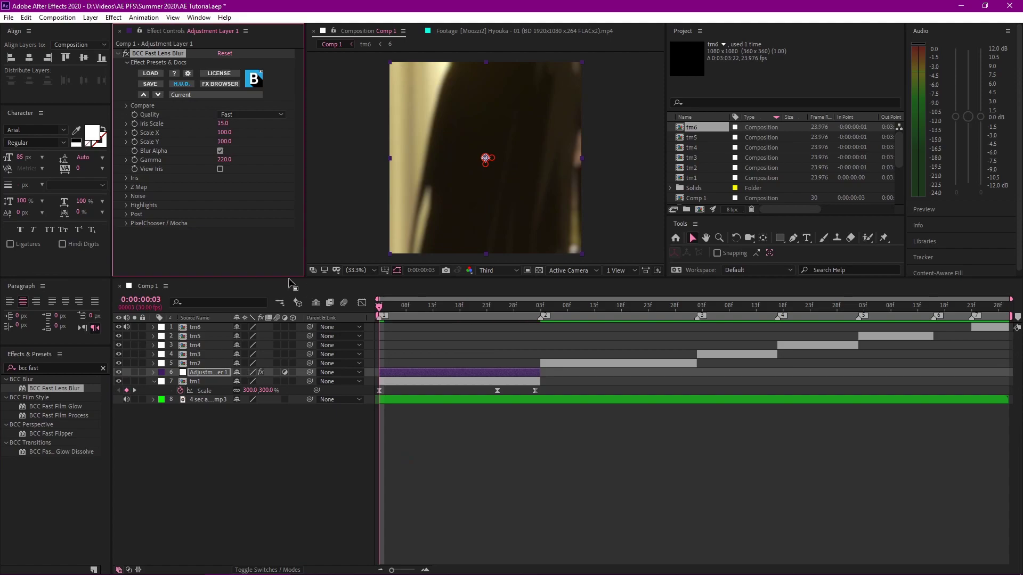
{"action": "left_click", "coordinate": [410, 437]}
{"action": "key", "text": "ctrl+s"}
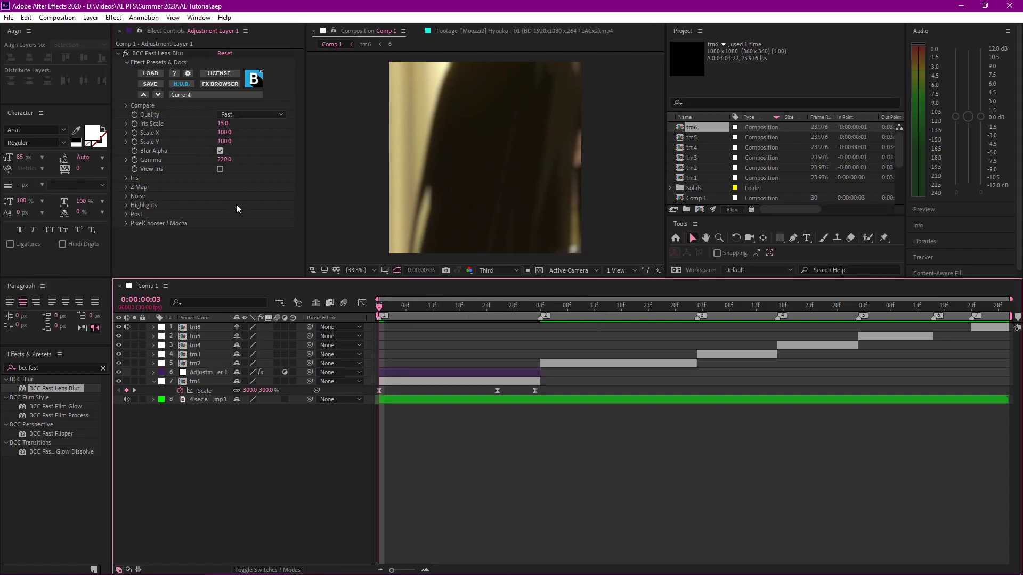
Try a Gamma of 500 on the lens blur
{"action": "left_click", "coordinate": [224, 160]}
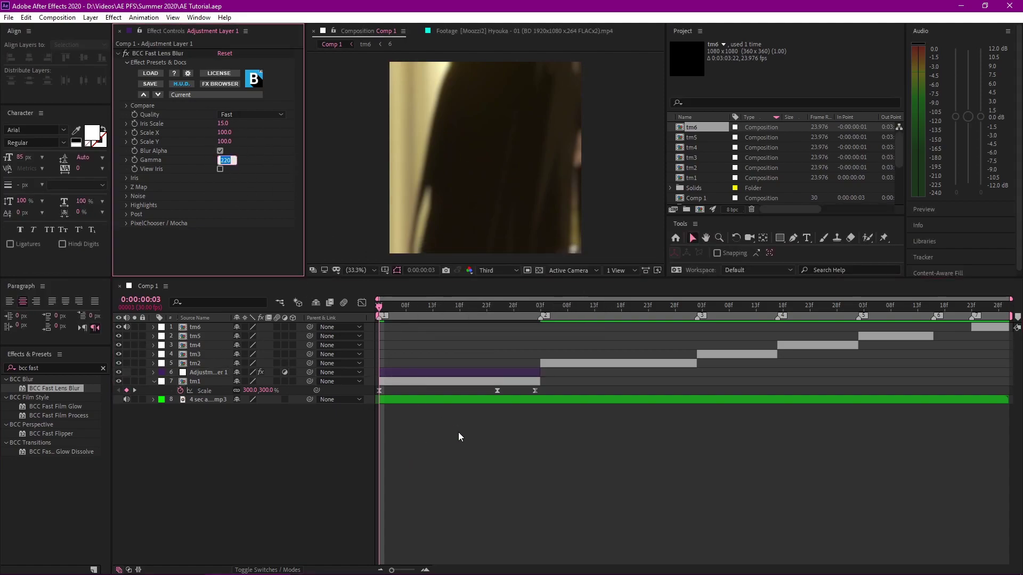
{"action": "type", "text": "500"}
{"action": "key", "text": "Return"}
Set the lens blur's Gamma to 300, and undo a freehand trial change of that value
{"action": "left_click", "coordinate": [231, 160]}
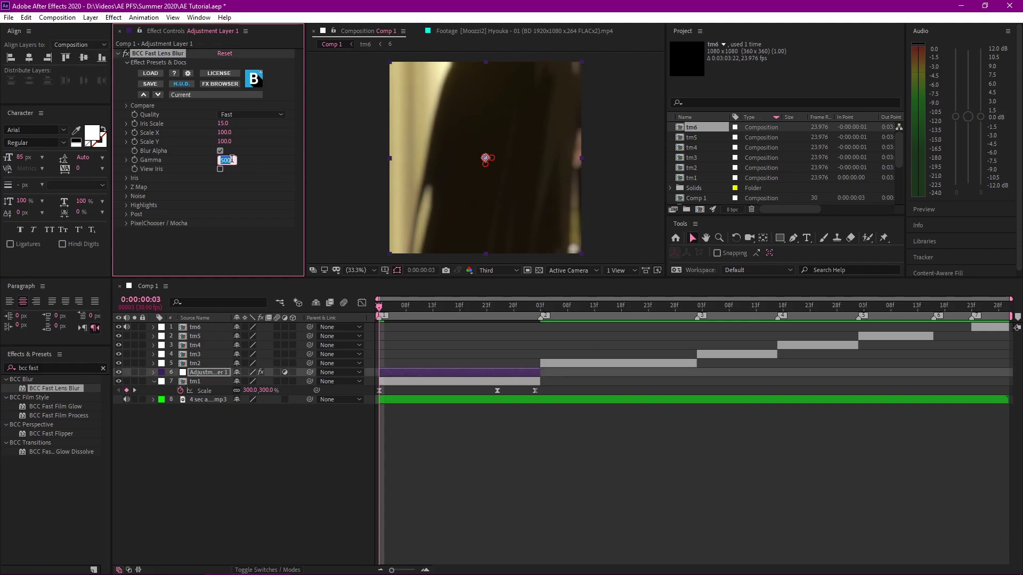
{"action": "type", "text": "300"}
{"action": "key", "text": "Return"}
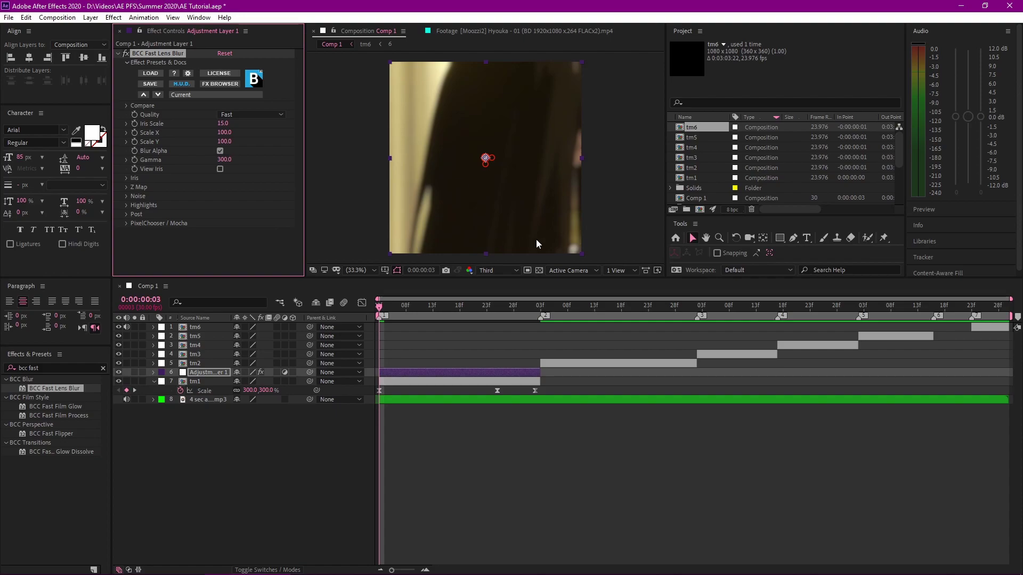
{"action": "left_click_drag", "start_coordinate": [224, 159], "coordinate": [373, 160]}
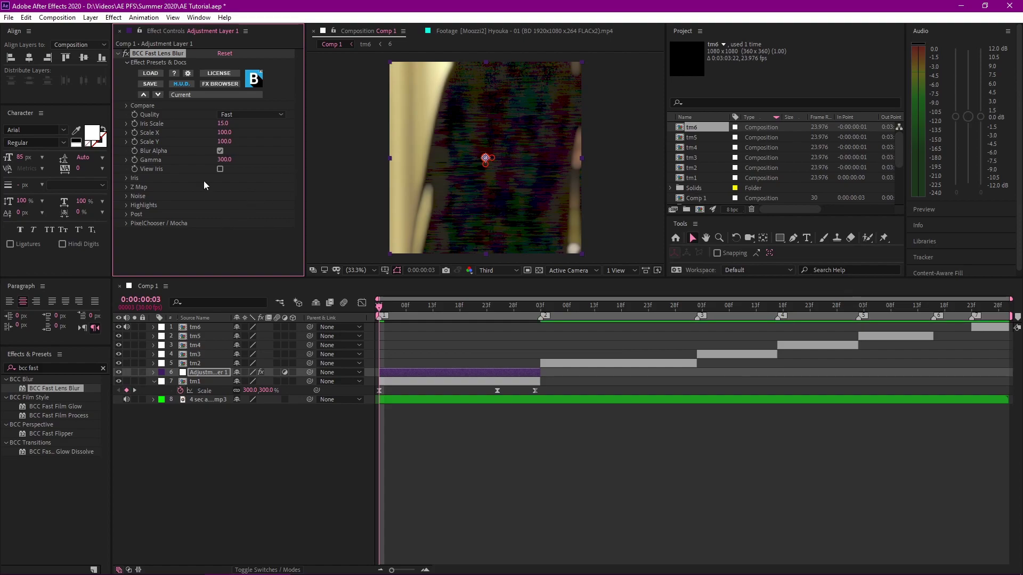
{"action": "key", "text": "ctrl+z"}
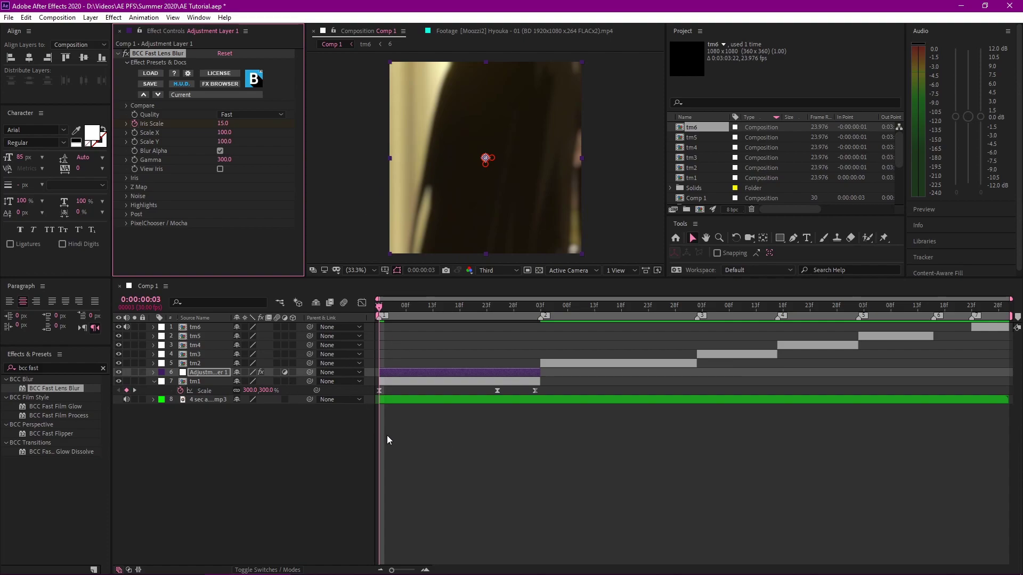
Keyframe the lens blur's Iris Scale at 0:00:00:03, reveal it in the timeline, and set it to 25
{"action": "left_click", "coordinate": [449, 483]}
{"action": "left_click", "coordinate": [405, 373]}
{"action": "key", "text": "u"}
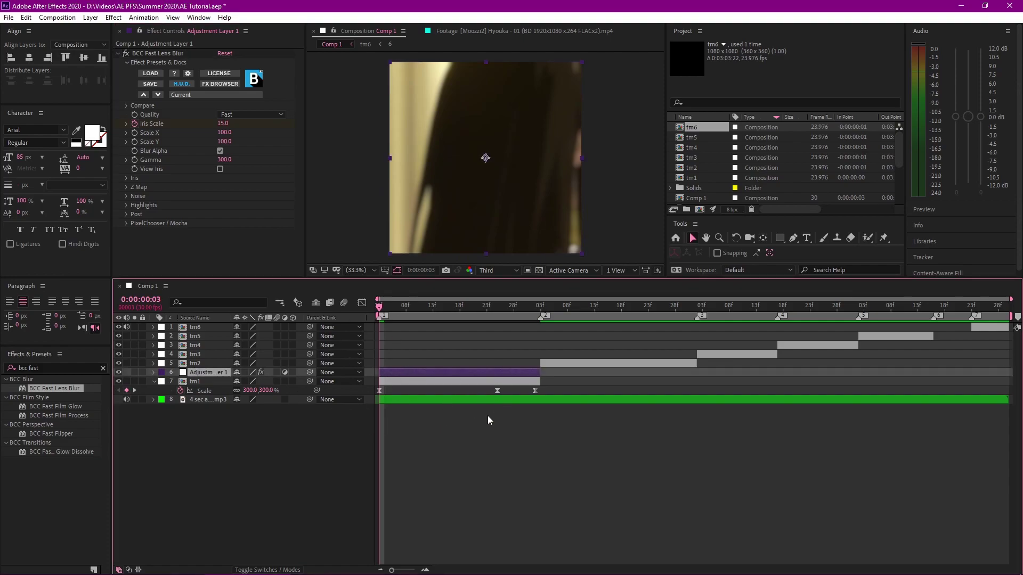
{"action": "left_click", "coordinate": [379, 390]}
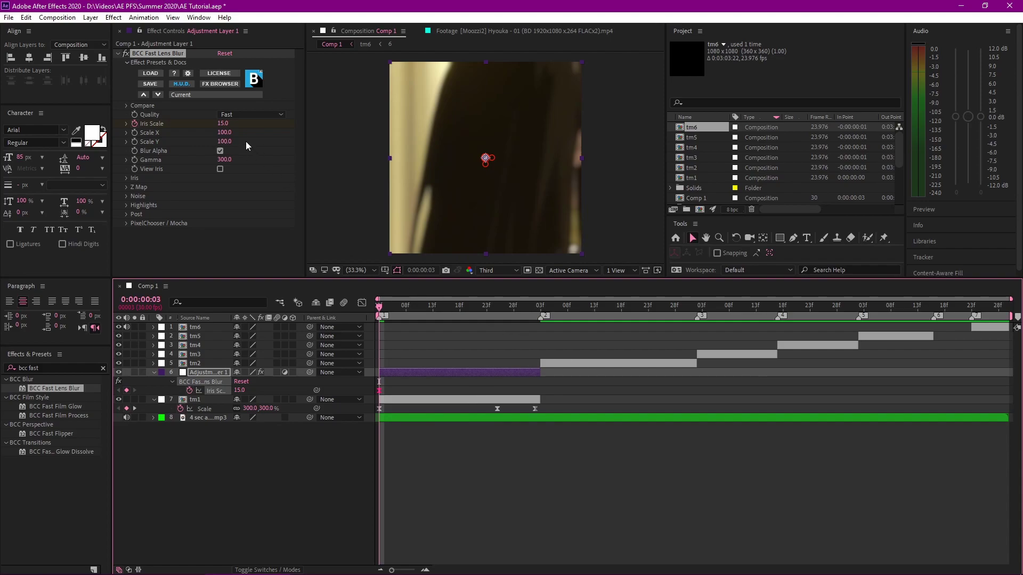
{"action": "left_click", "coordinate": [222, 124]}
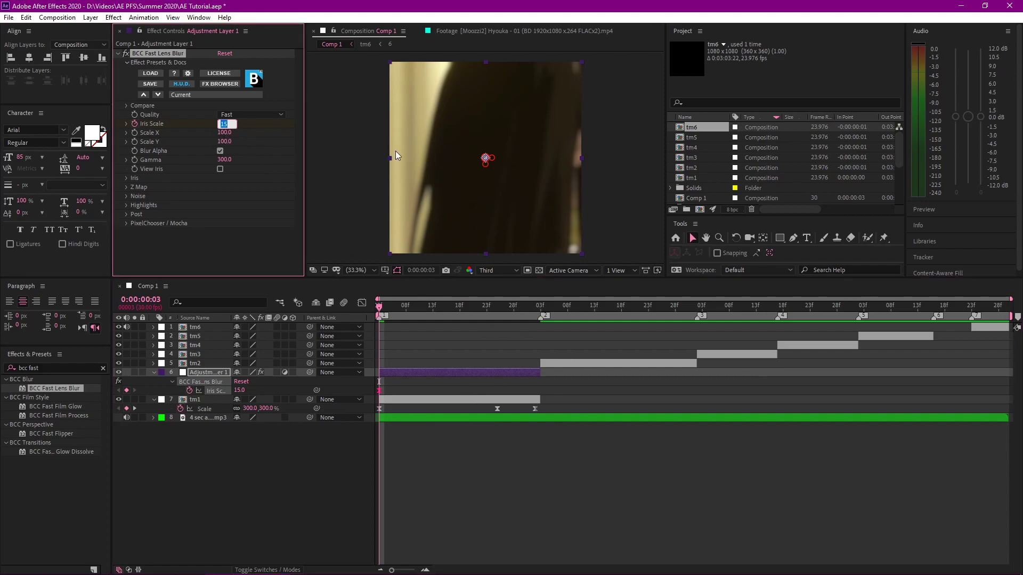
{"action": "type", "text": "25"}
{"action": "key", "text": "Return"}
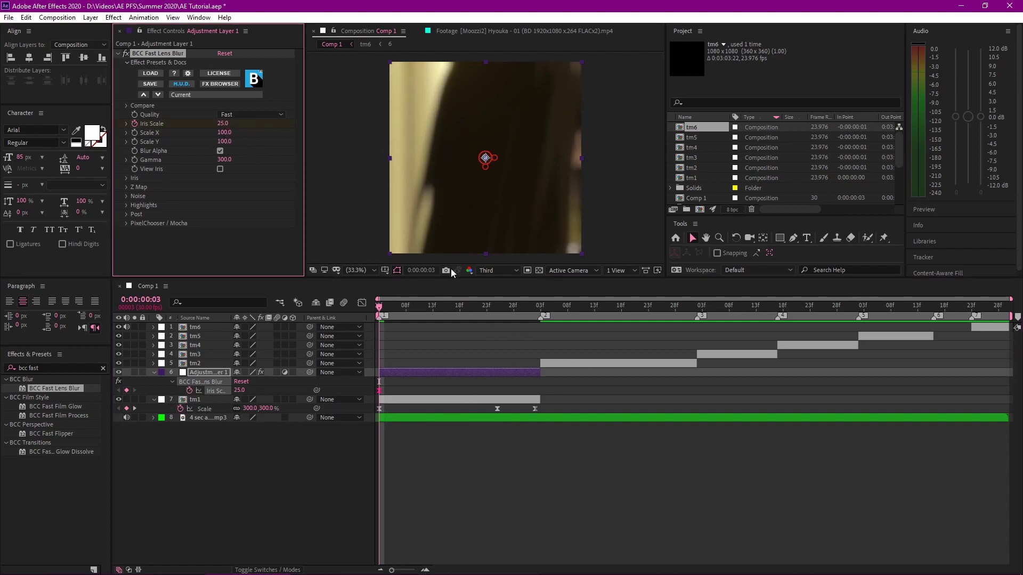
Keyframe the blur's Iris Scale to 0 at 0:00:00:25 and to 25 at 0:00:01:02
{"action": "left_click_drag", "start_coordinate": [411, 308], "coordinate": [499, 324]}
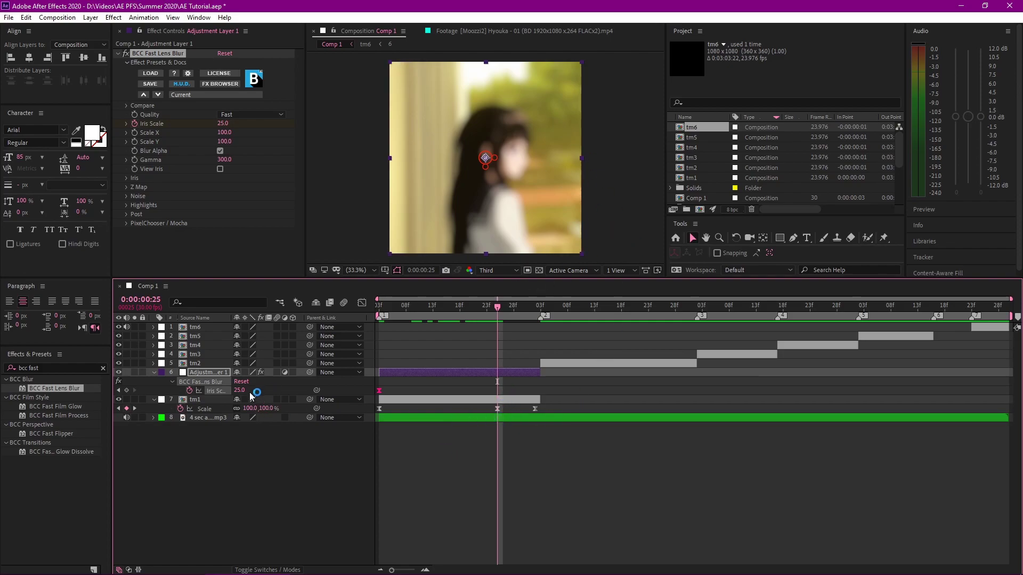
{"action": "left_click_drag", "start_coordinate": [240, 391], "coordinate": [221, 390]}
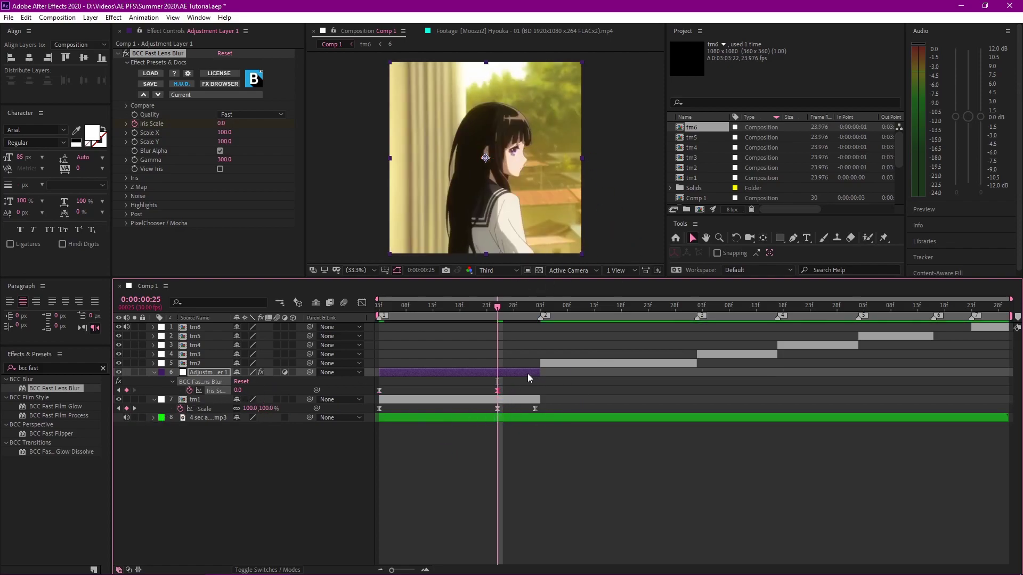
{"action": "left_click", "coordinate": [527, 374]}
{"action": "key", "text": "k"}
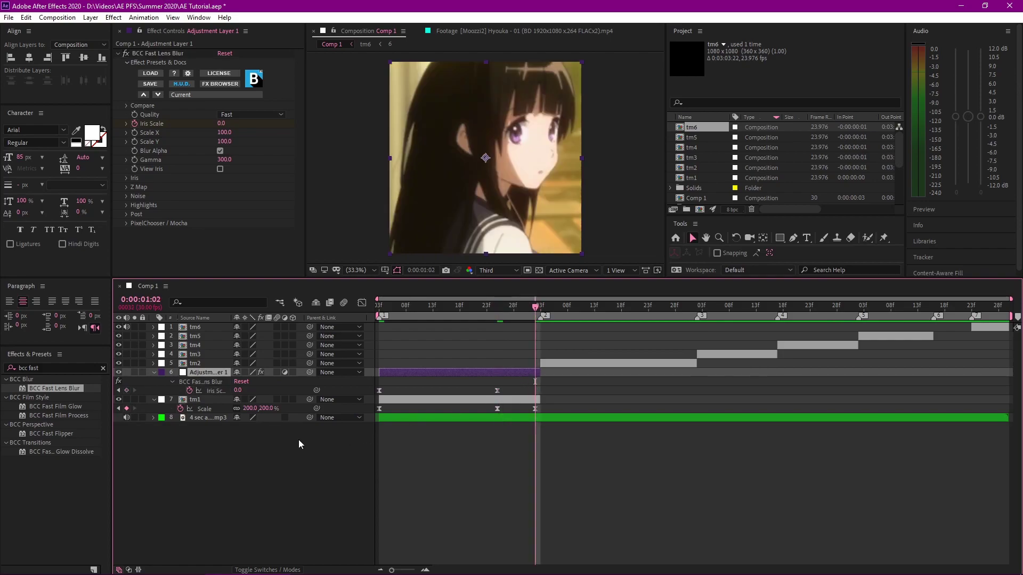
{"action": "left_click", "coordinate": [238, 391]}
{"action": "type", "text": "25"}
{"action": "key", "text": "Return"}
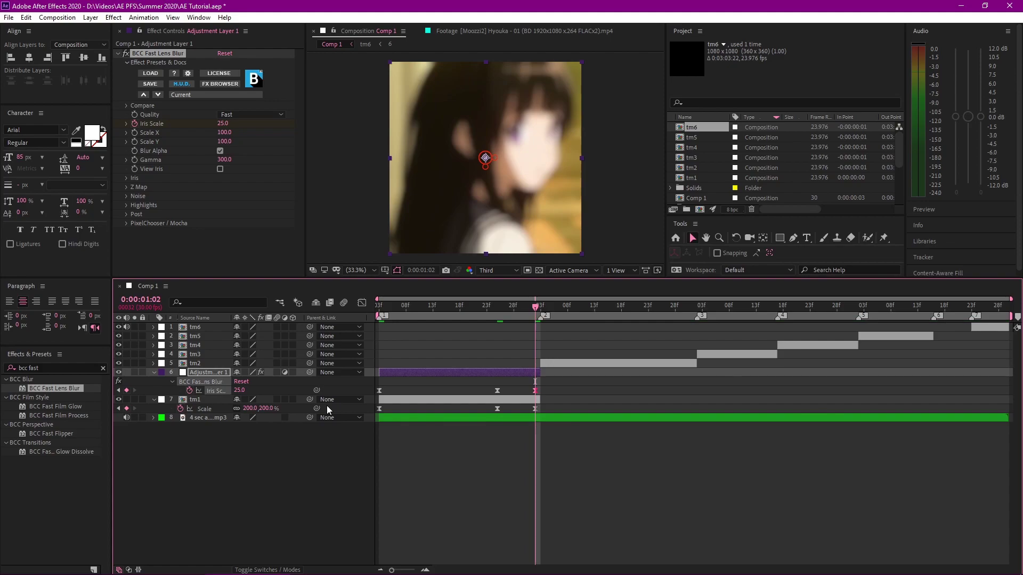
Ease the blur's Iris Scale keyframes and reshape the graph so it drops steeply and settles gradually into the 0:00:00:25 keyframe
{"action": "left_click", "coordinate": [359, 303]}
{"action": "key", "text": "F9"}
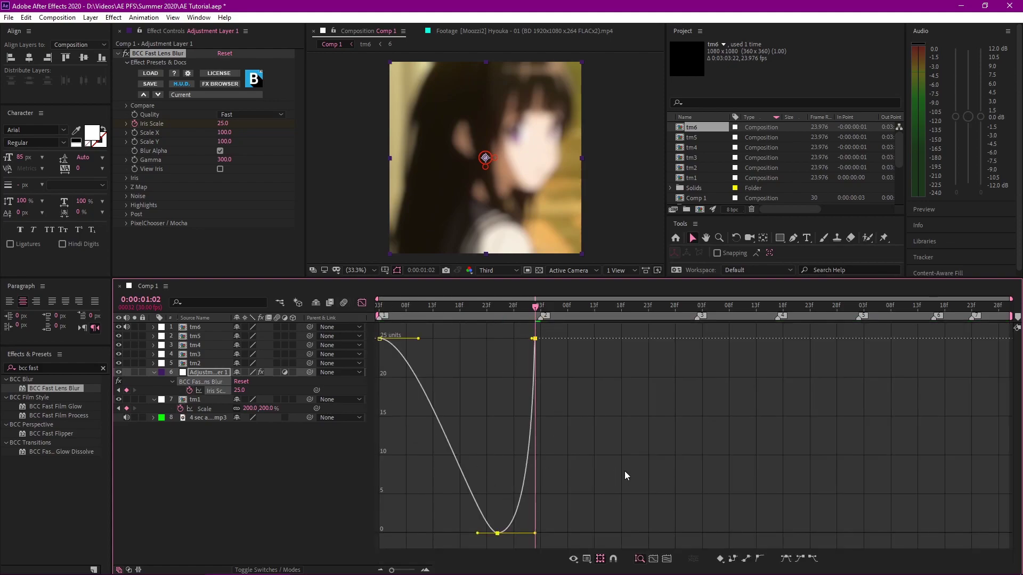
{"action": "left_click", "coordinate": [454, 395]}
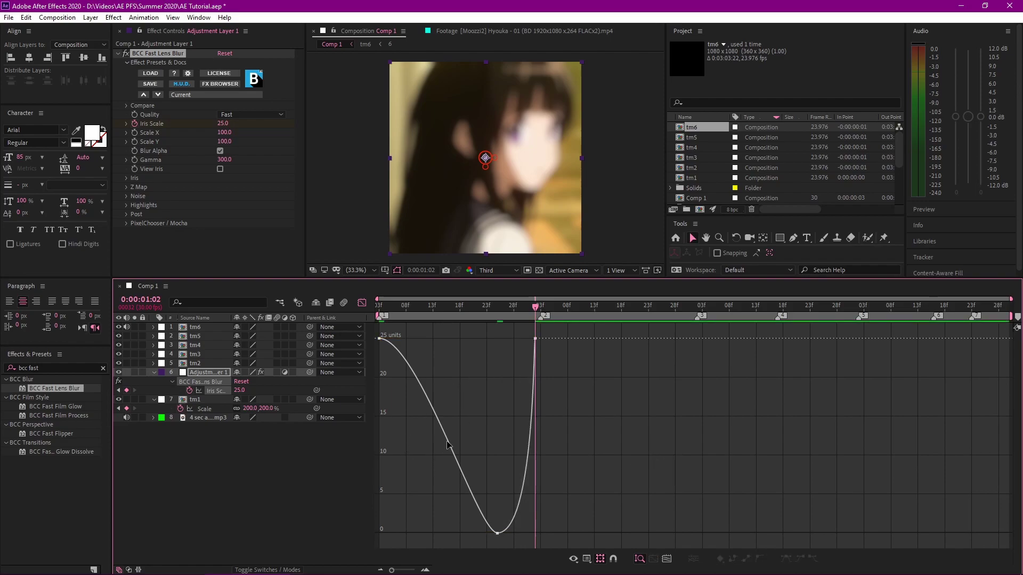
{"action": "left_click_drag", "start_coordinate": [448, 445], "coordinate": [299, 477]}
{"action": "left_click", "coordinate": [470, 378]}
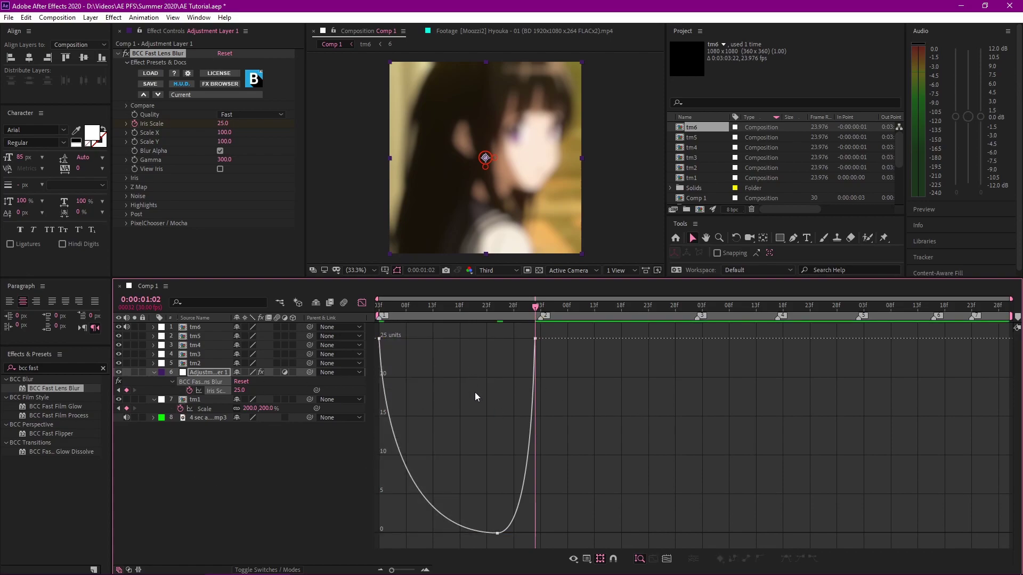
{"action": "left_click", "coordinate": [362, 302]}
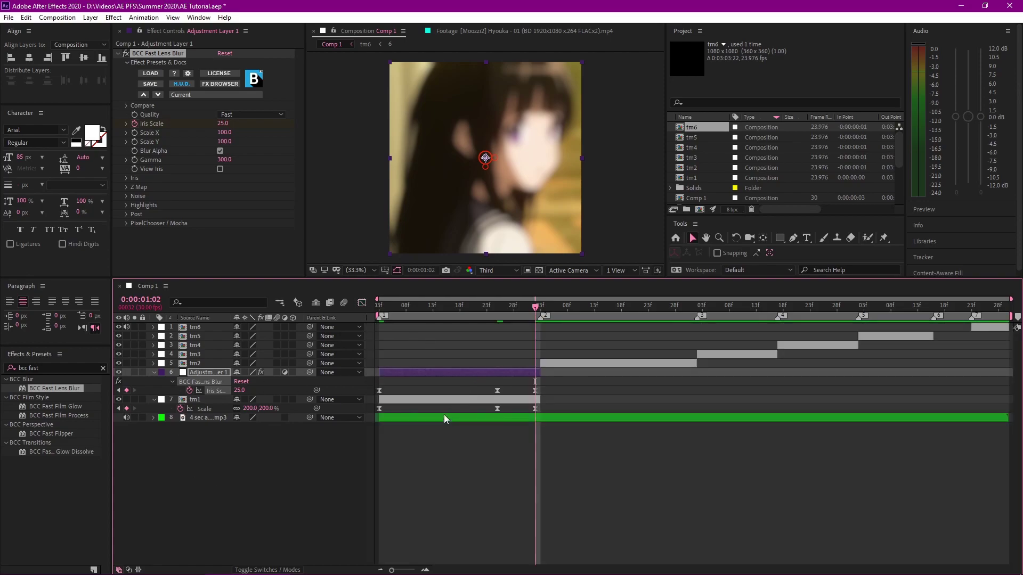
Collapse the adjustment layer's keyframes and preview the eased blur on the first clip from 0:00:00:03
{"action": "key", "text": "u"}
{"action": "left_click", "coordinate": [474, 497]}
{"action": "left_click", "coordinate": [436, 308]}
{"action": "left_click_drag", "start_coordinate": [437, 319], "coordinate": [331, 337]}
{"action": "key", "text": "space"}
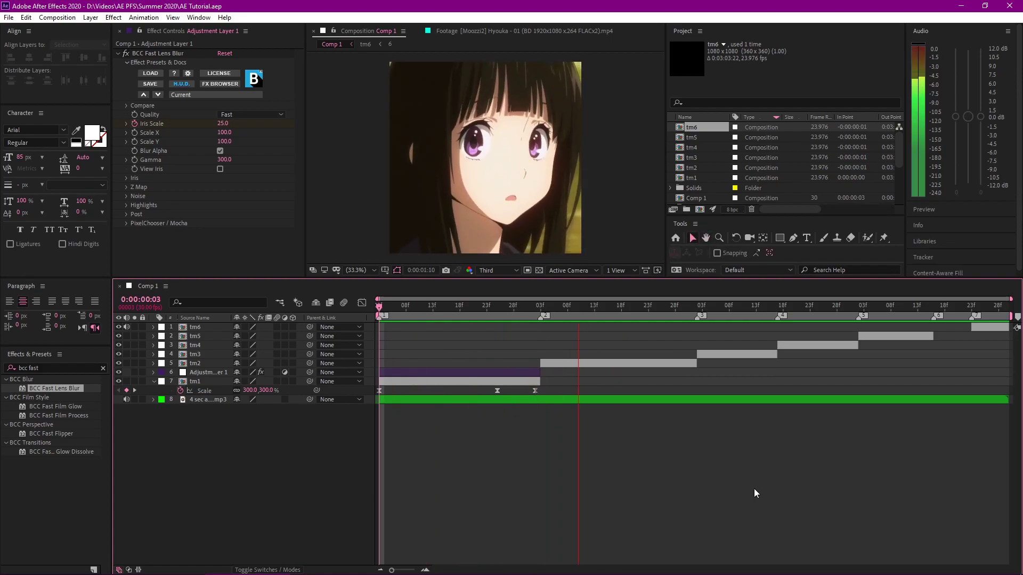
{"action": "key", "text": "space"}
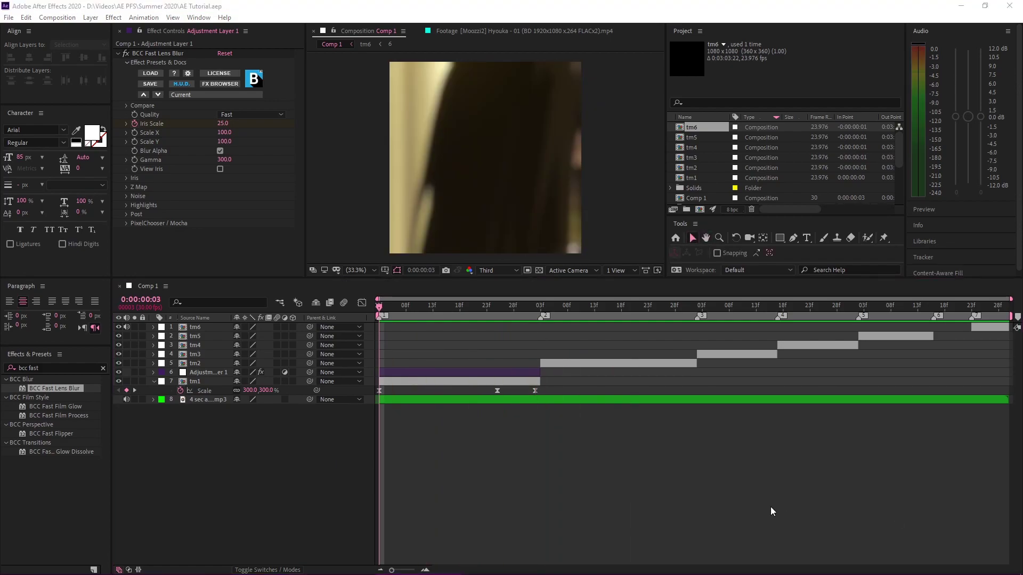
{"action": "left_click", "coordinate": [402, 375]}
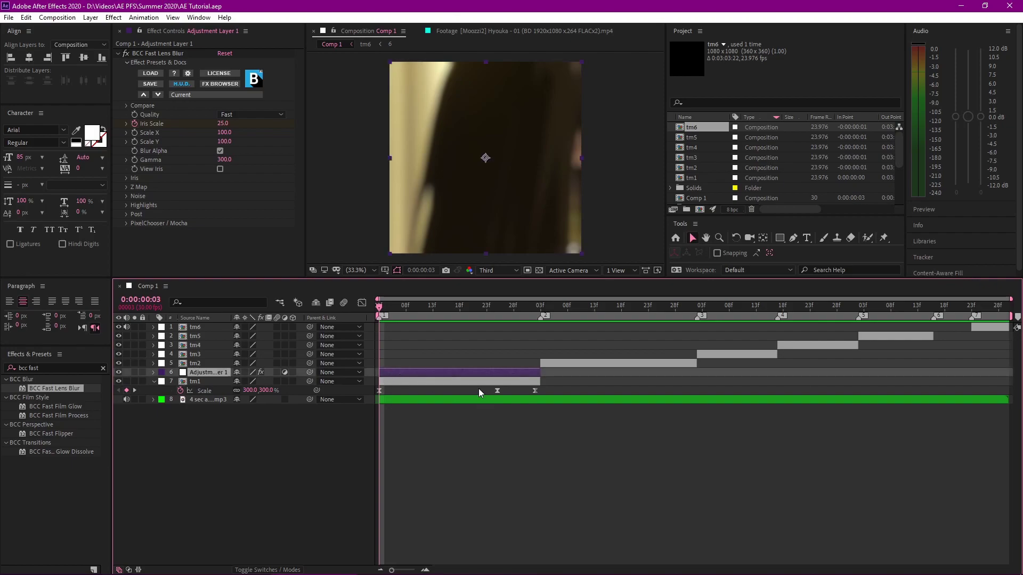
{"action": "key", "text": "space"}
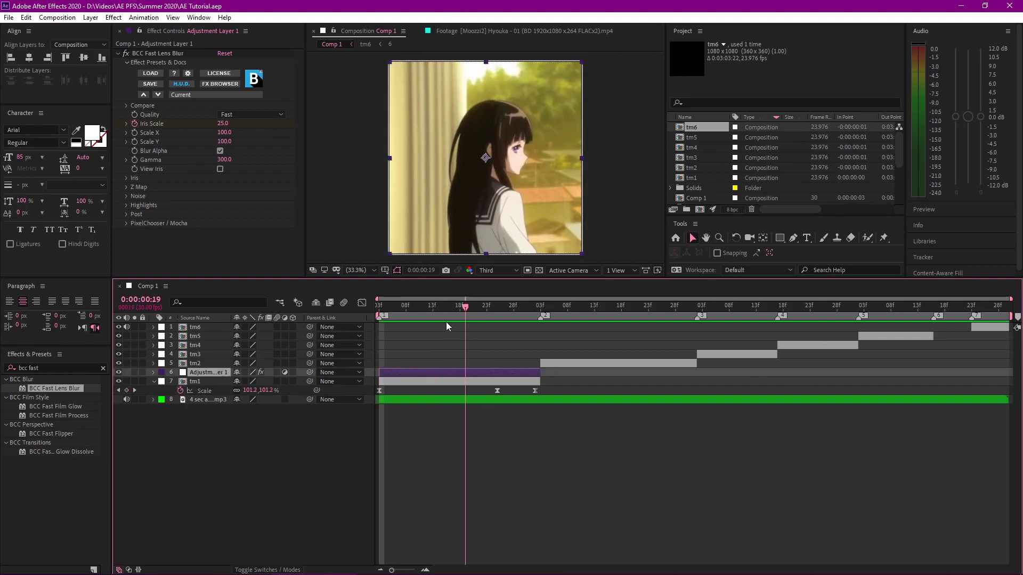
{"action": "key", "text": "space"}
Reveal the adjustment layer's keyframes and set the Iris Scale keyframe at 0:00:00:03 to 35
{"action": "key", "text": "u"}
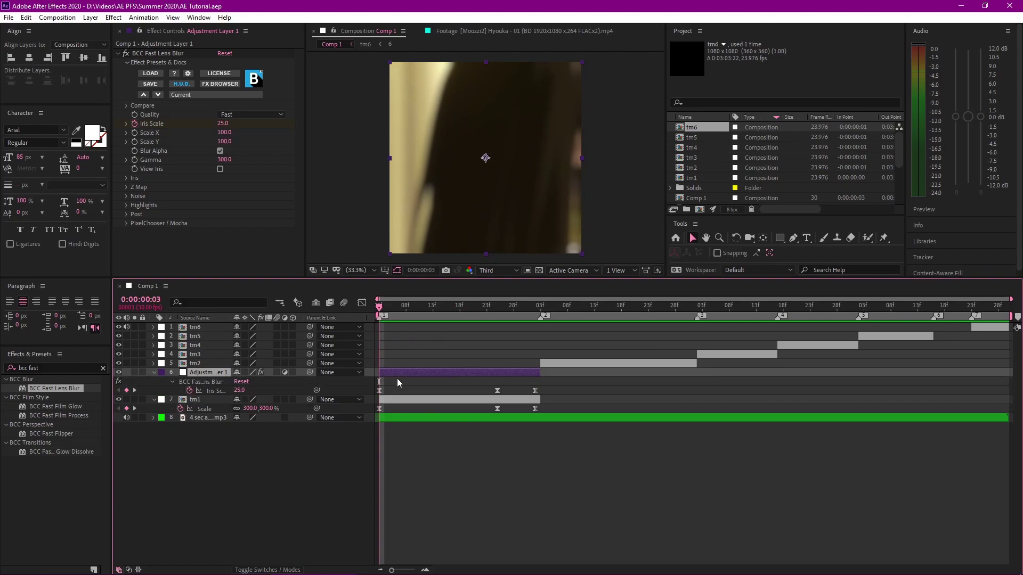
{"action": "left_click", "coordinate": [379, 391]}
{"action": "left_click", "coordinate": [224, 124]}
{"action": "type", "text": "305"}
{"action": "key", "text": "Return"}
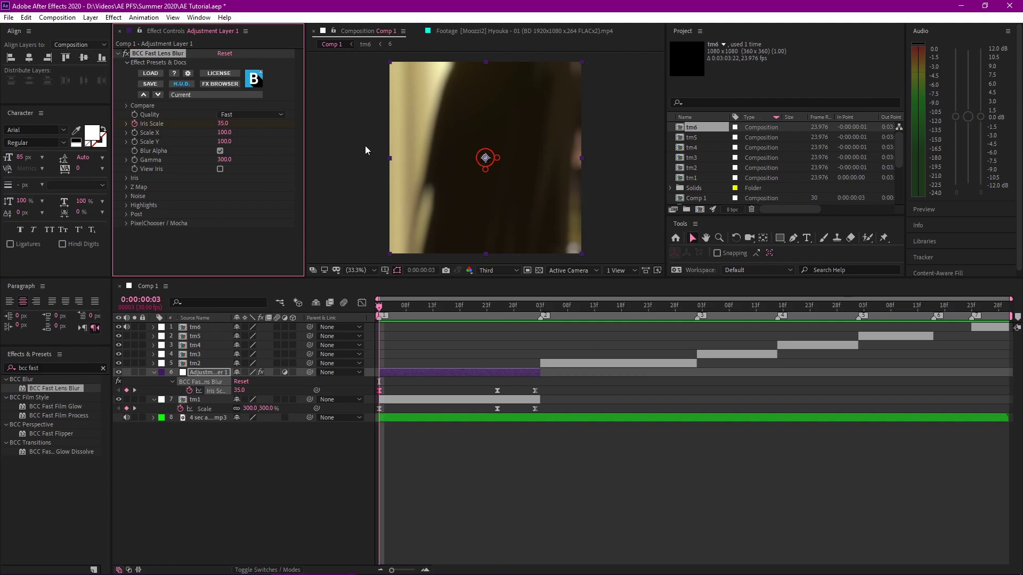
Raise the incoming graph handle of the 0:00:00:25 Iris Scale keyframe to about 10 units, and save the project
{"action": "left_click", "coordinate": [361, 303]}
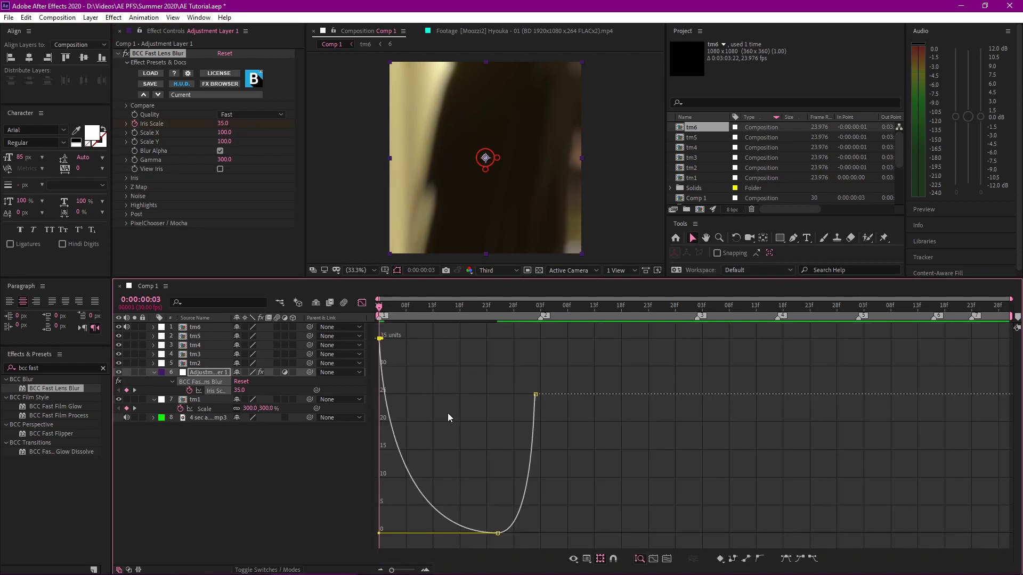
{"action": "left_click_drag", "start_coordinate": [380, 533], "coordinate": [338, 476]}
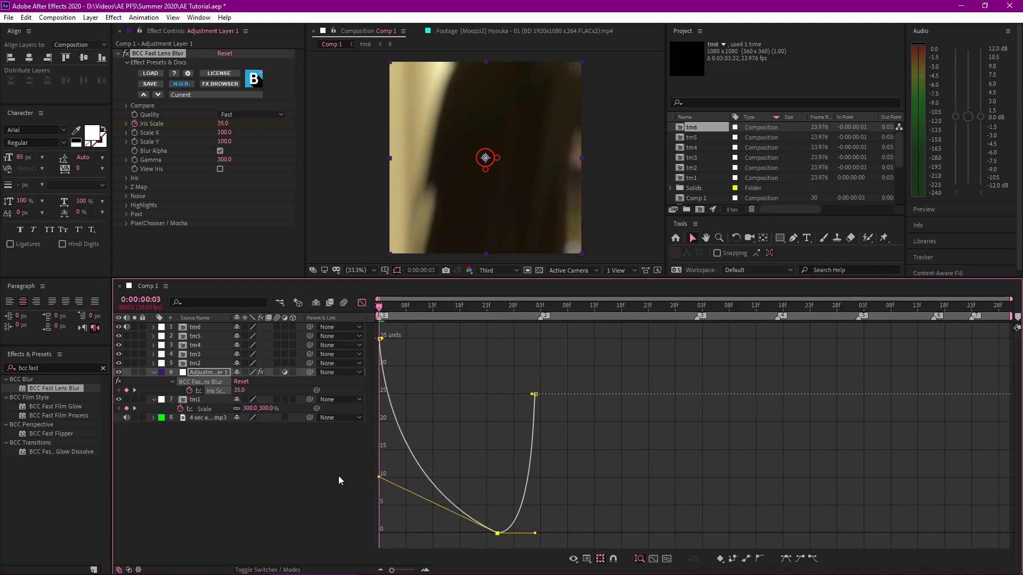
{"action": "left_click", "coordinate": [361, 303]}
{"action": "key", "text": "ctrl+s"}
{"action": "left_click", "coordinate": [484, 468]}
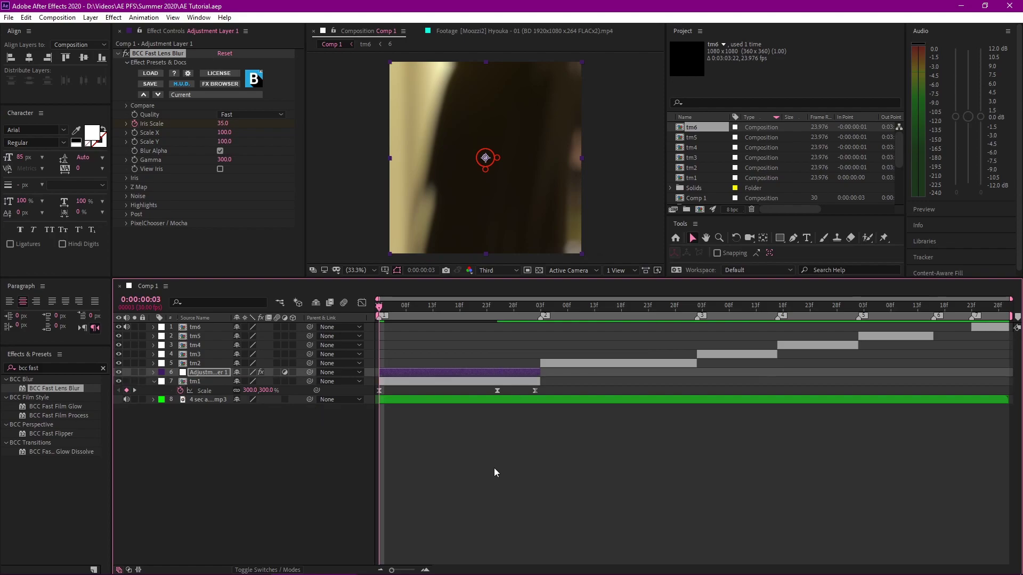
Preview the first clip and scrub through its opening frames to examine the adjusted blur falloff
{"action": "key", "text": "space"}
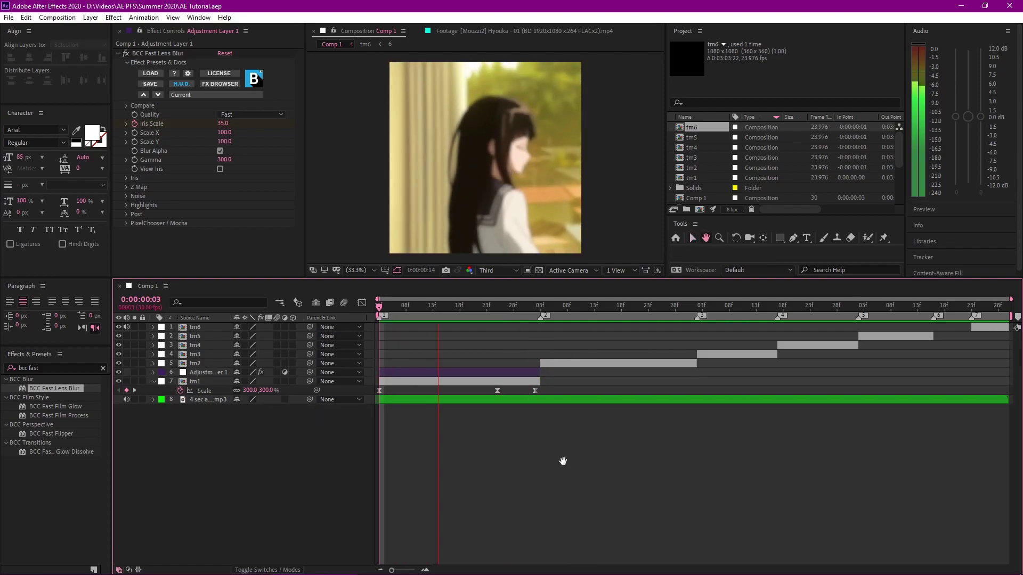
{"action": "key", "text": "space"}
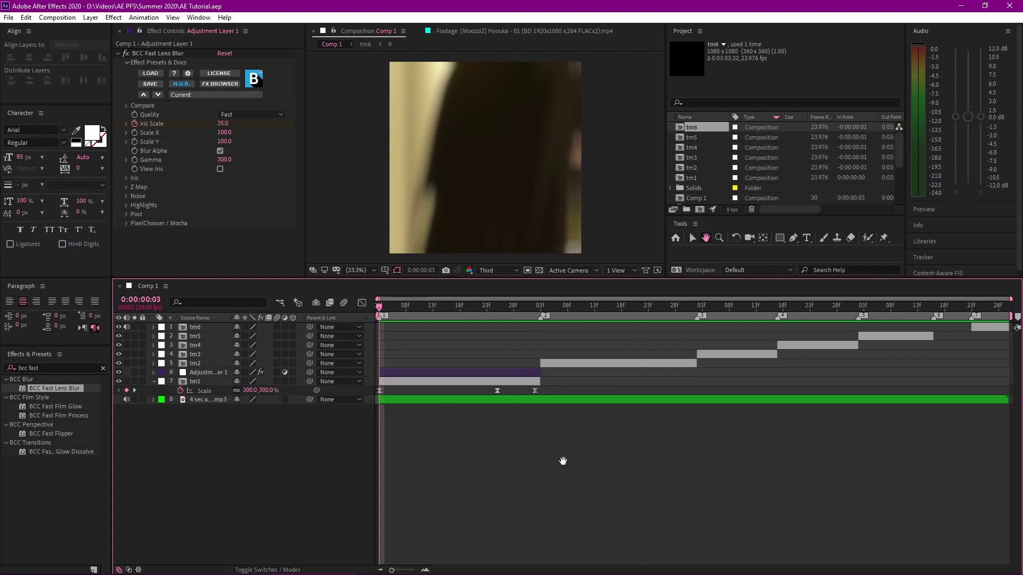
{"action": "left_click_drag", "start_coordinate": [456, 303], "coordinate": [412, 306]}
{"action": "left_click", "coordinate": [437, 372]}
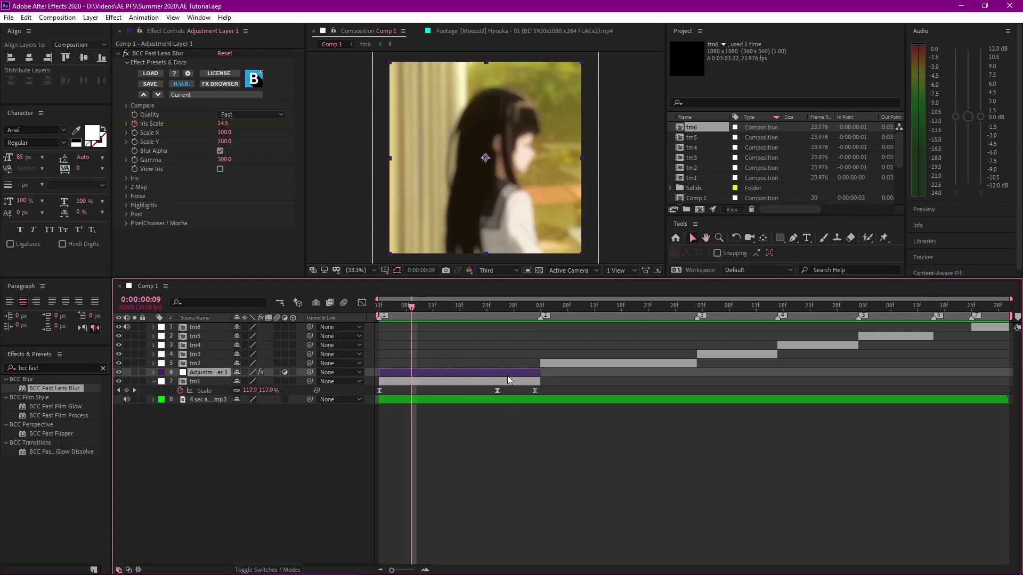
{"action": "left_click_drag", "start_coordinate": [448, 305], "coordinate": [417, 315]}
{"action": "left_click", "coordinate": [421, 380]}
{"action": "left_click", "coordinate": [416, 373]}
Copy the lens blur from the adjustment layer onto the tm1 clip at 0:00:00:03 and hide the adjustment layer
{"action": "left_click", "coordinate": [157, 54]}
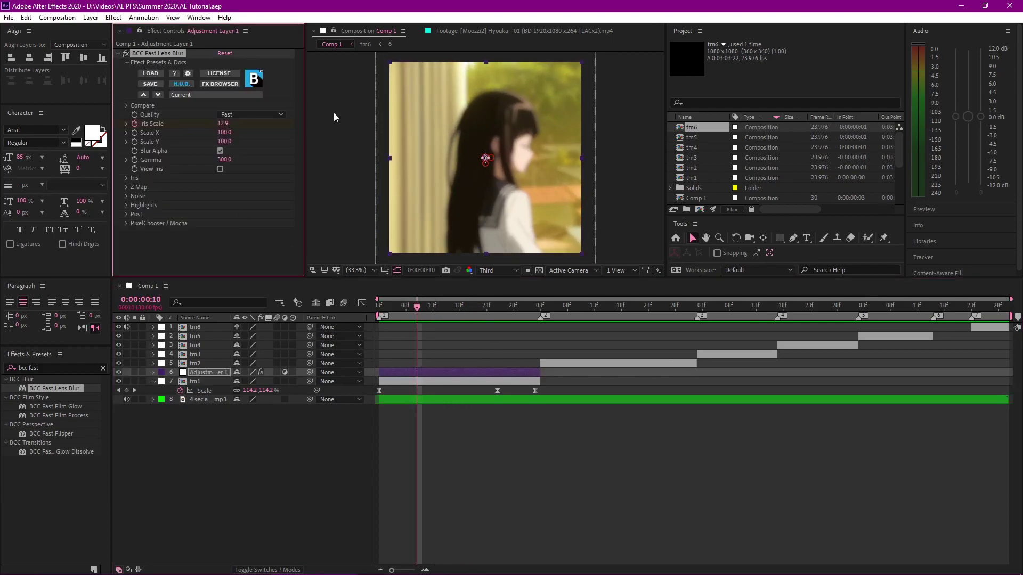
{"action": "left_click", "coordinate": [407, 379]}
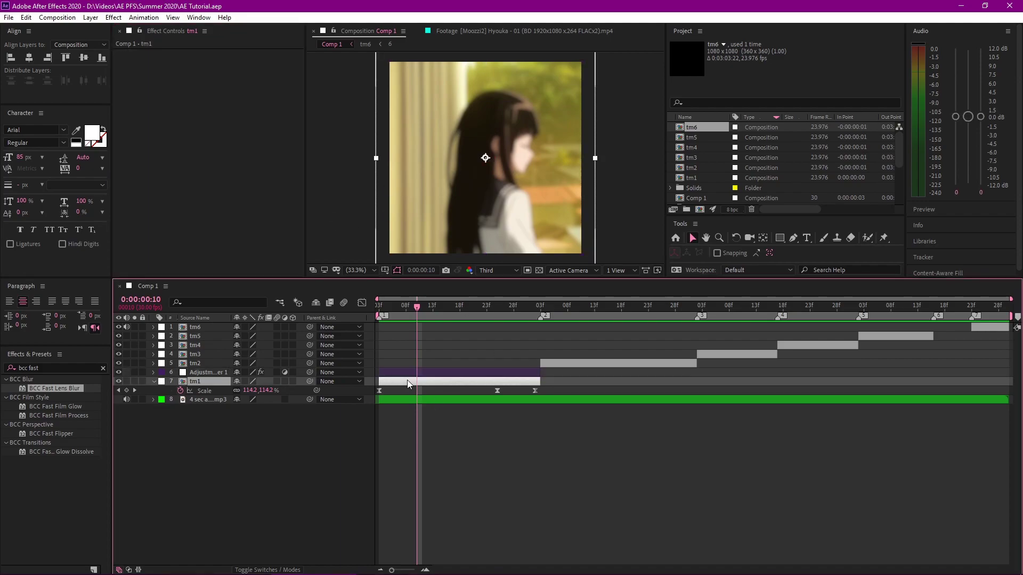
{"action": "key", "text": "Home"}
{"action": "key", "text": "ctrl+v"}
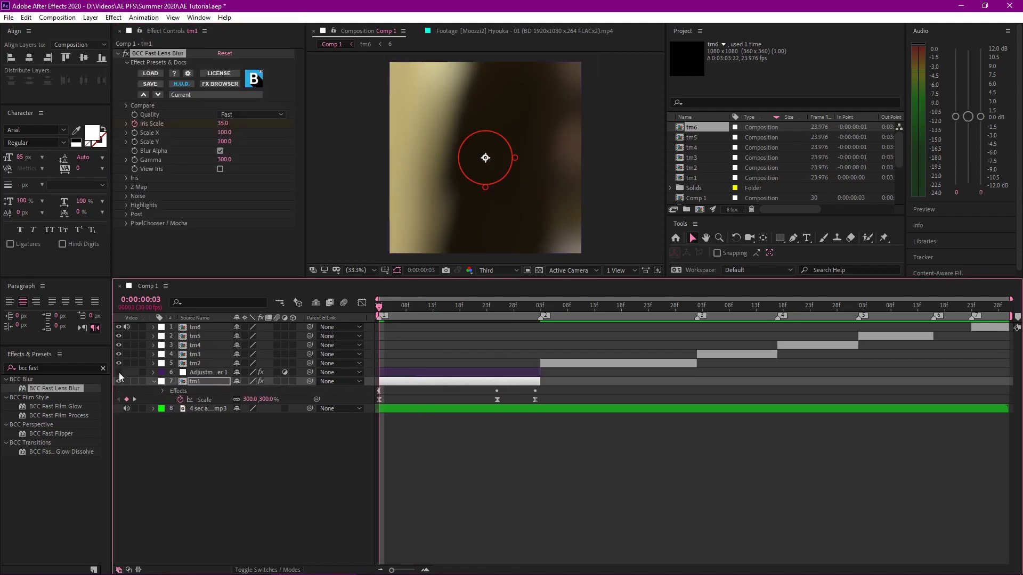
{"action": "left_click", "coordinate": [504, 529]}
{"action": "key", "text": "ctrl+s"}
Add a text layer reading "boohoo" over the first clip at 0:00:00:15
{"action": "mouse_move", "coordinate": [427, 310]}
{"action": "left_mouse_down"}
{"action": "mouse_move", "coordinate": [459, 311]}
{"action": "mouse_move", "coordinate": [443, 316]}
{"action": "left_mouse_up"}
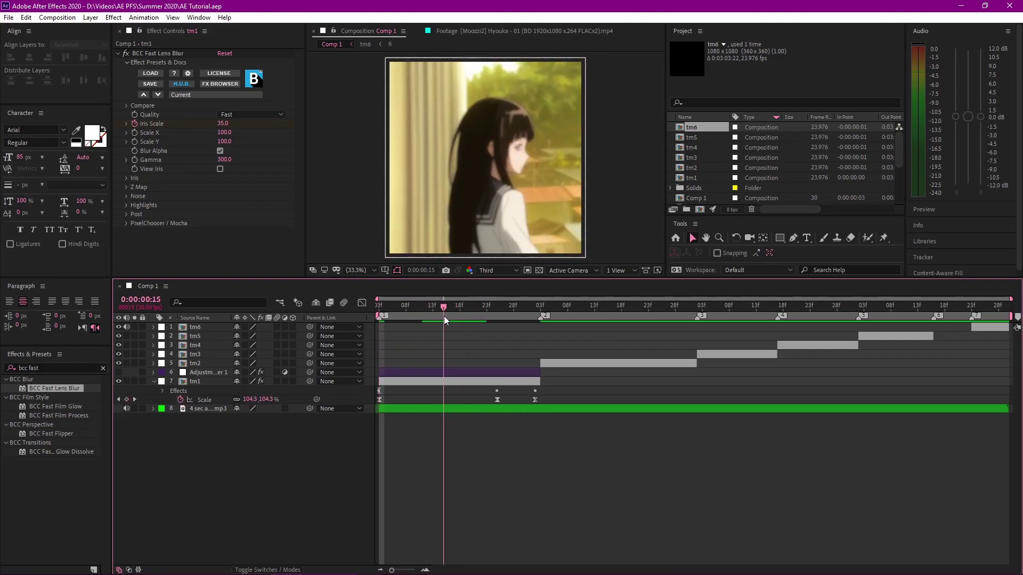
{"action": "left_click", "coordinate": [436, 380]}
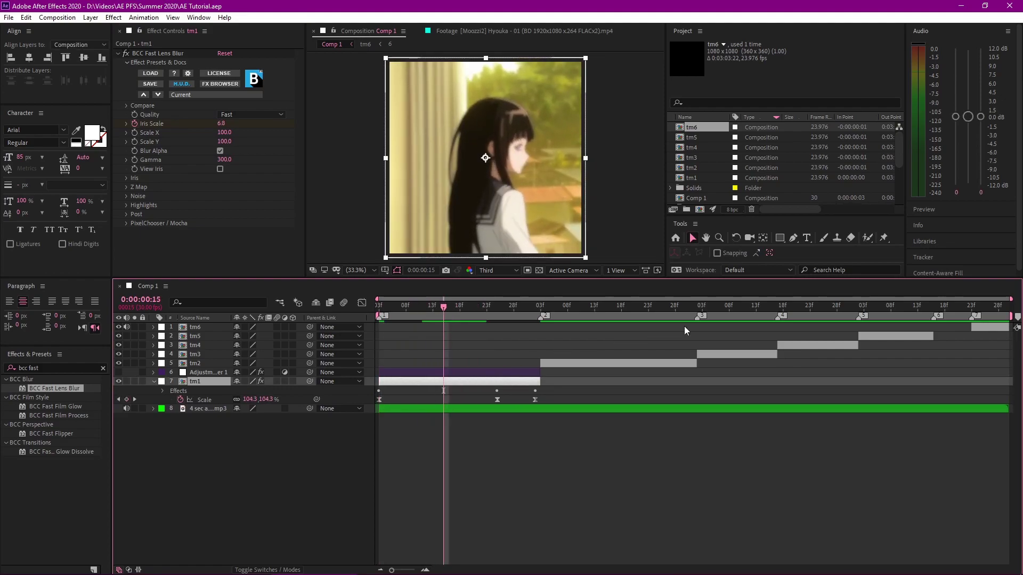
{"action": "left_click", "coordinate": [806, 237]}
{"action": "left_click", "coordinate": [468, 189]}
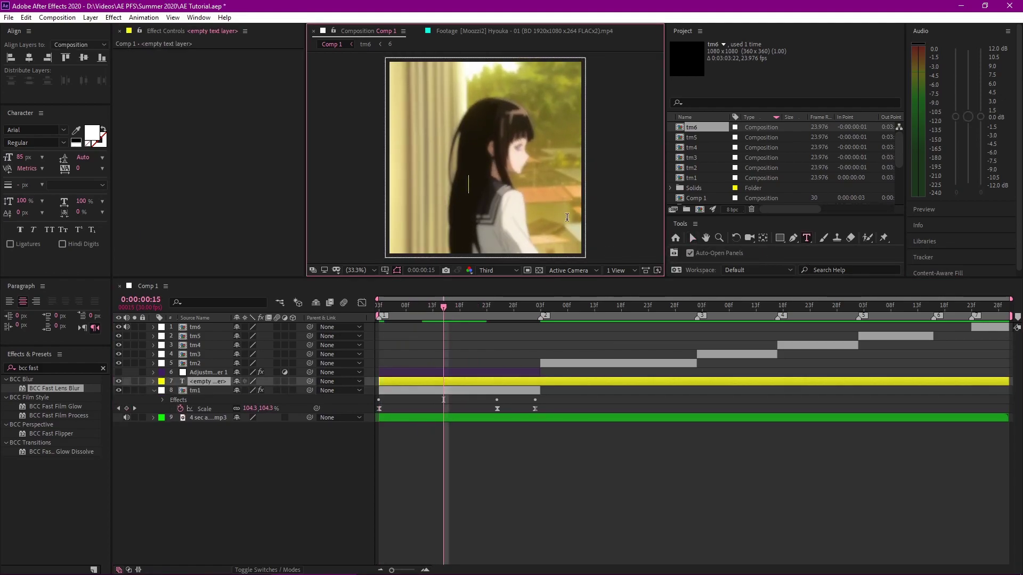
{"action": "type", "text": "boohoo"}
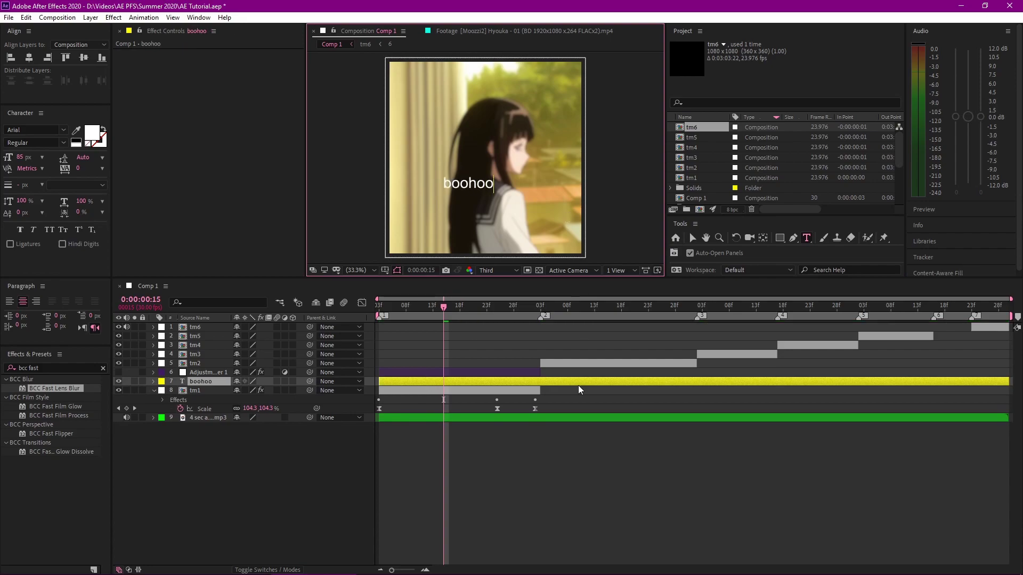
Delete the lens blur from the tm1 clip and show the adjustment layer again
{"action": "left_click", "coordinate": [562, 391]}
{"action": "left_click_drag", "start_coordinate": [488, 315], "coordinate": [417, 317]}
{"action": "left_click", "coordinate": [427, 391]}
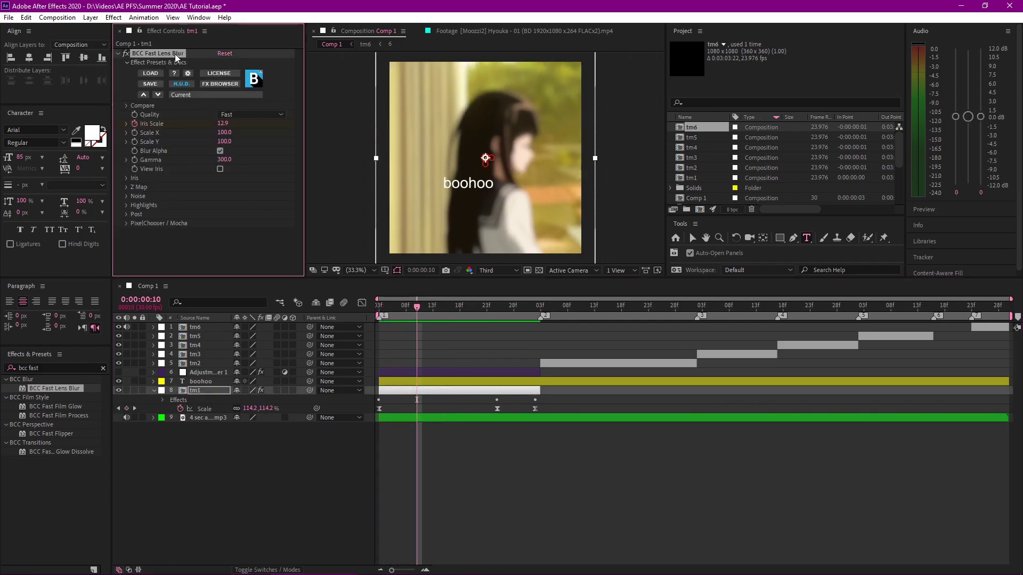
{"action": "key", "text": "Delete"}
{"action": "left_click", "coordinate": [415, 374]}
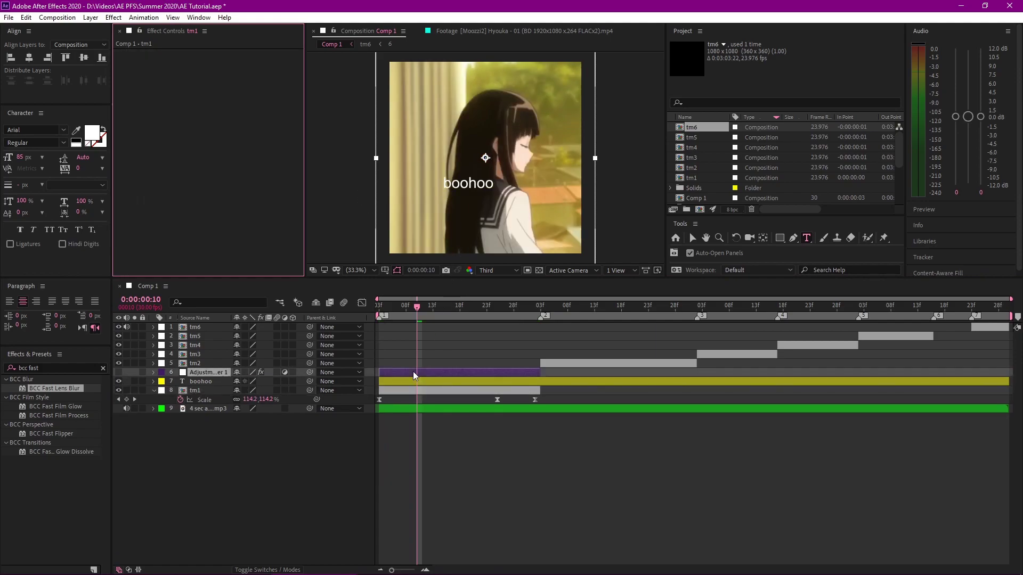
{"action": "left_click", "coordinate": [118, 372]}
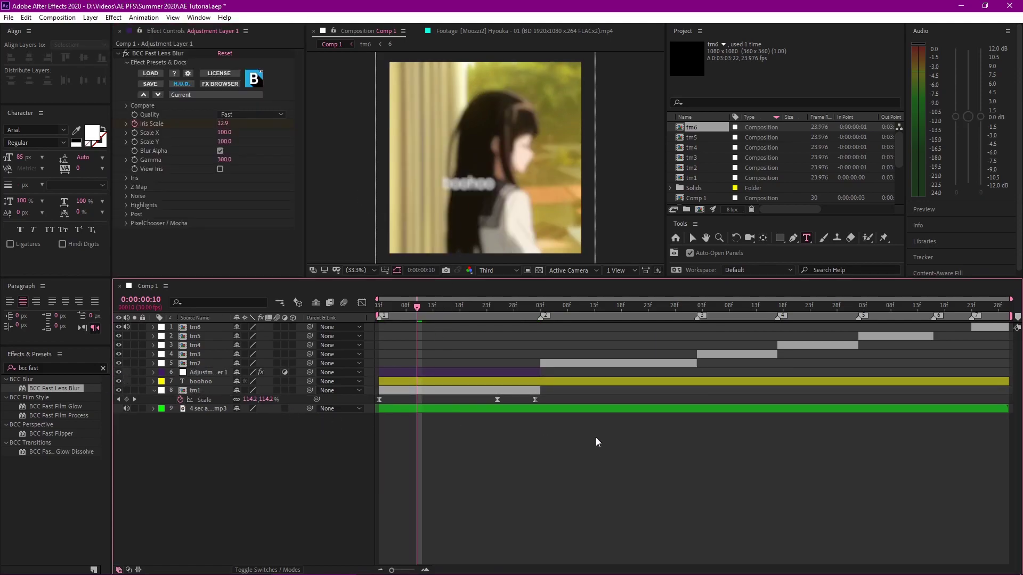
Scrub to 0:00:00:15 and examine how the adjustment layer's blur affects the text layer beneath it
{"action": "left_click", "coordinate": [442, 373]}
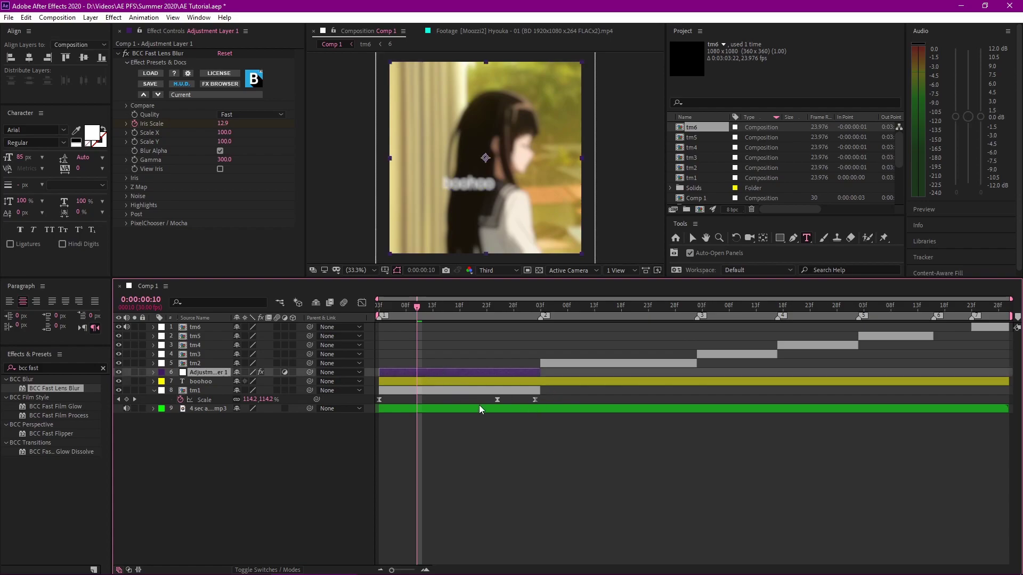
{"action": "left_click_drag", "start_coordinate": [417, 308], "coordinate": [445, 318]}
{"action": "left_click", "coordinate": [454, 385]}
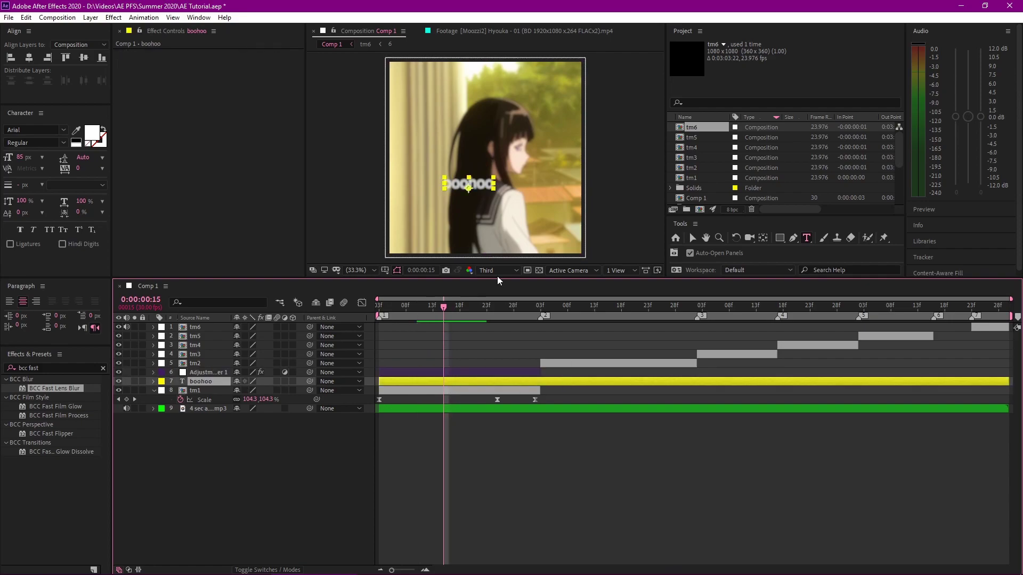
{"action": "key", "text": "v"}
{"action": "left_click", "coordinate": [549, 478]}
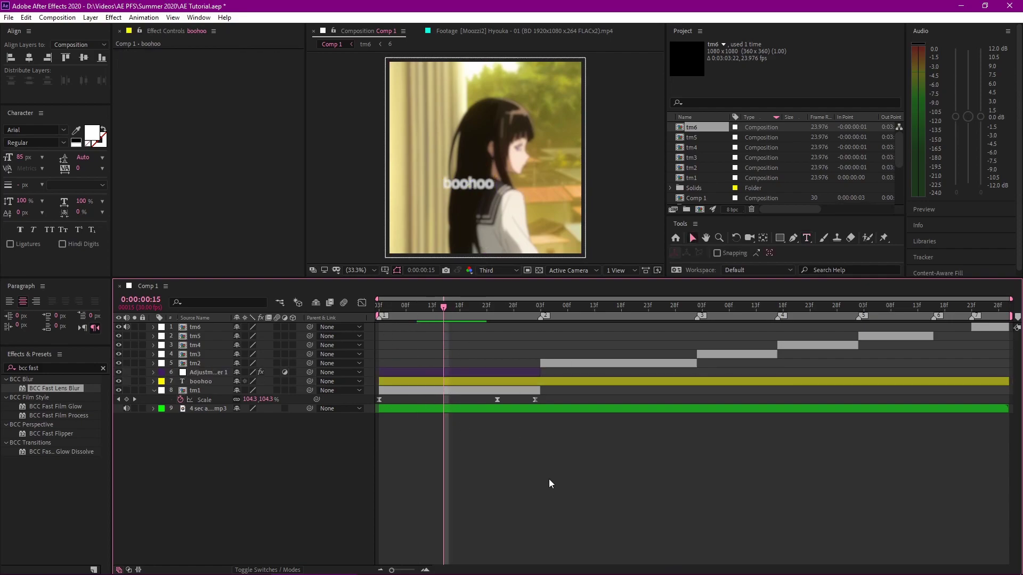
Move the boohoo text layer above the adjustment layer and scrub the clip to compare the blur on text and footage
{"action": "left_click", "coordinate": [462, 380]}
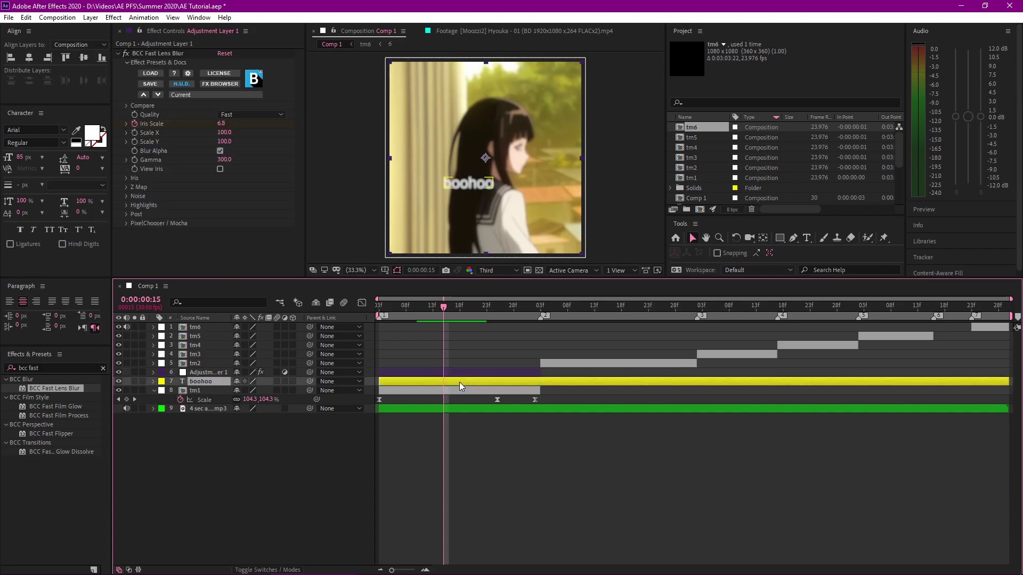
{"action": "left_click_drag", "start_coordinate": [209, 383], "coordinate": [211, 373]}
{"action": "mouse_move", "coordinate": [445, 313]}
{"action": "left_mouse_down"}
{"action": "mouse_move", "coordinate": [466, 309]}
{"action": "mouse_move", "coordinate": [395, 323]}
{"action": "mouse_move", "coordinate": [431, 318]}
{"action": "mouse_move", "coordinate": [403, 322]}
{"action": "mouse_move", "coordinate": [426, 324]}
{"action": "mouse_move", "coordinate": [462, 315]}
{"action": "mouse_move", "coordinate": [378, 320]}
{"action": "mouse_move", "coordinate": [443, 308]}
{"action": "left_mouse_up"}
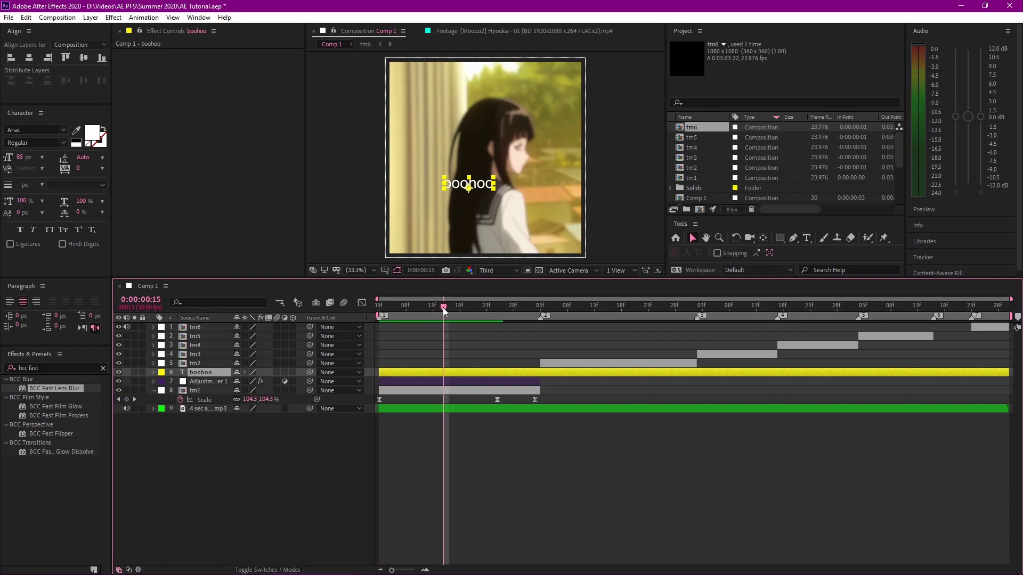
{"action": "left_click", "coordinate": [473, 450]}
{"action": "left_click", "coordinate": [473, 382]}
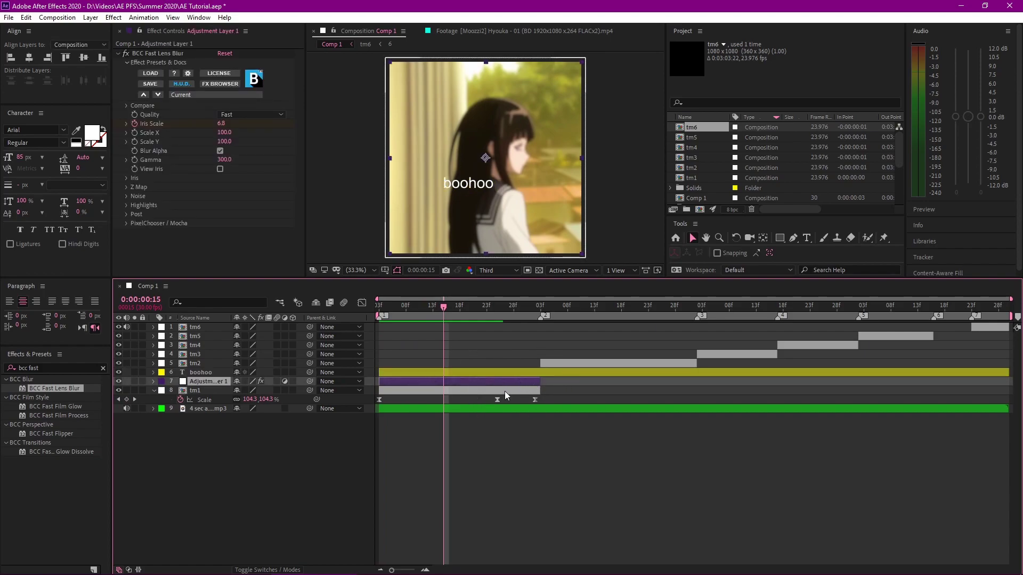
{"action": "left_click", "coordinate": [490, 392]}
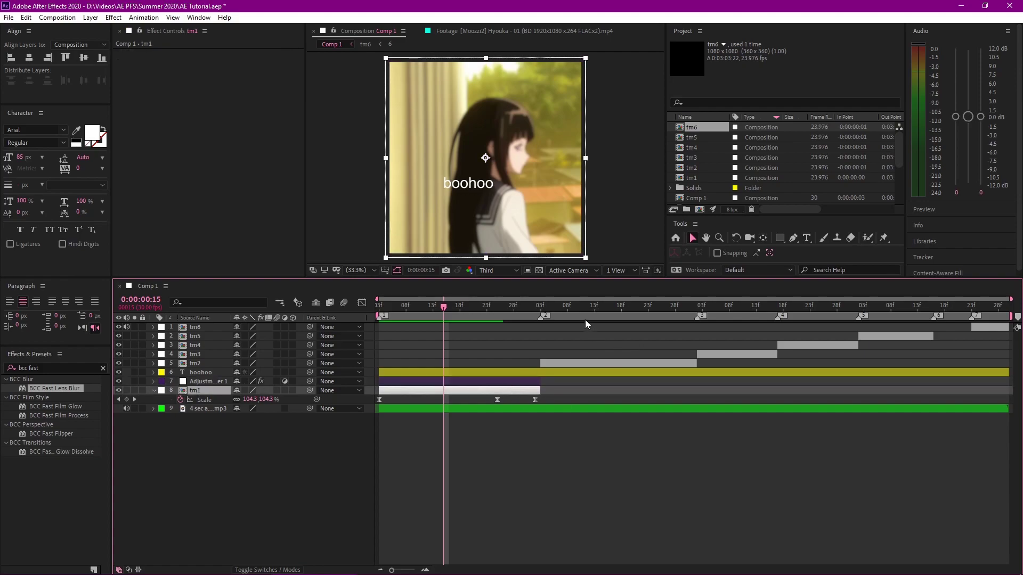
{"action": "left_click_drag", "start_coordinate": [570, 309], "coordinate": [449, 332]}
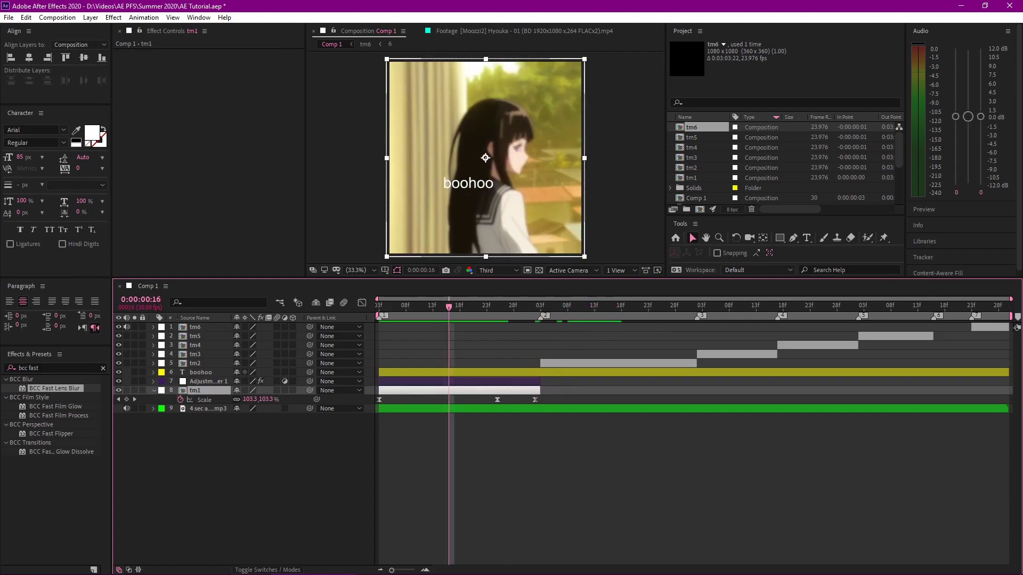
Delete the boohoo text layer, save the project, and go to 0:00:01:03 at the start of the tm2 clip
{"action": "left_click", "coordinate": [612, 373]}
{"action": "key", "text": "Delete"}
{"action": "key", "text": "Page_Up"}
{"action": "key", "text": "Page_Up"}
{"action": "key", "text": "h"}
{"action": "key", "text": "ctrl+s"}
{"action": "left_click_drag", "start_coordinate": [494, 307], "coordinate": [540, 337]}
{"action": "key", "text": "v"}
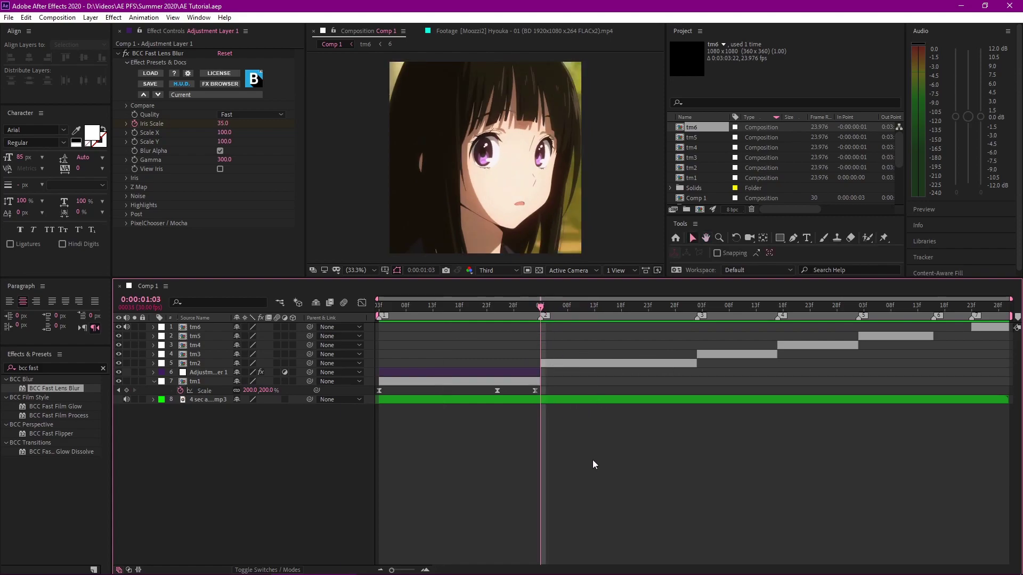
Start Scale keyframing on the tm2 clip with a 100% keyframe at 0:00:01:03
{"action": "left_click", "coordinate": [560, 365]}
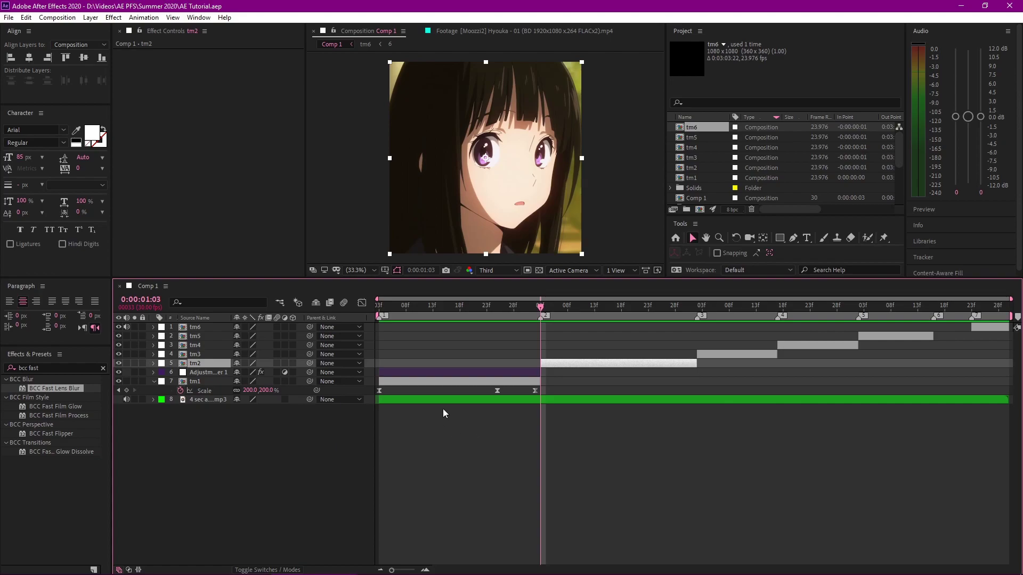
{"action": "key", "text": "s"}
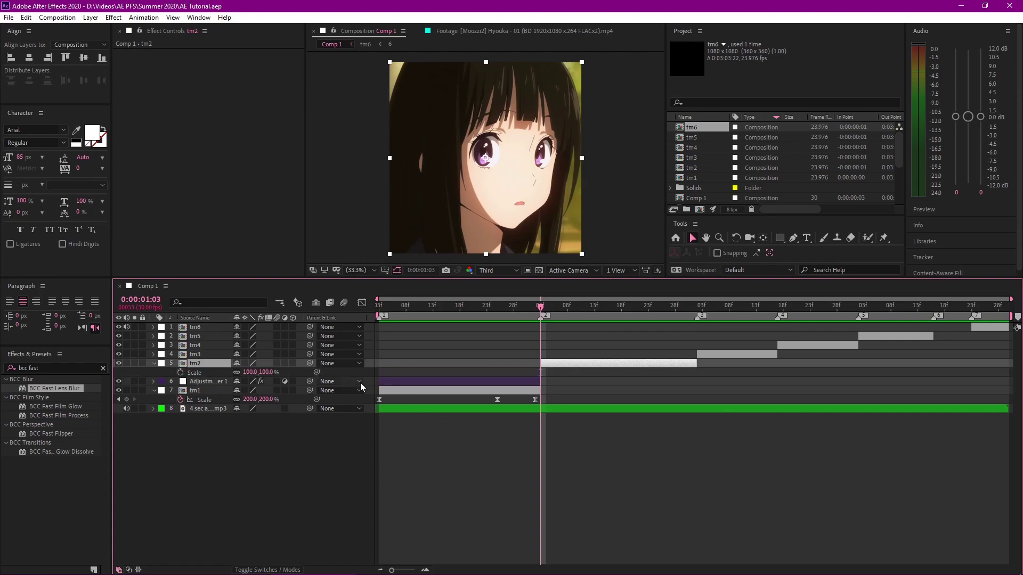
{"action": "left_click", "coordinate": [181, 373]}
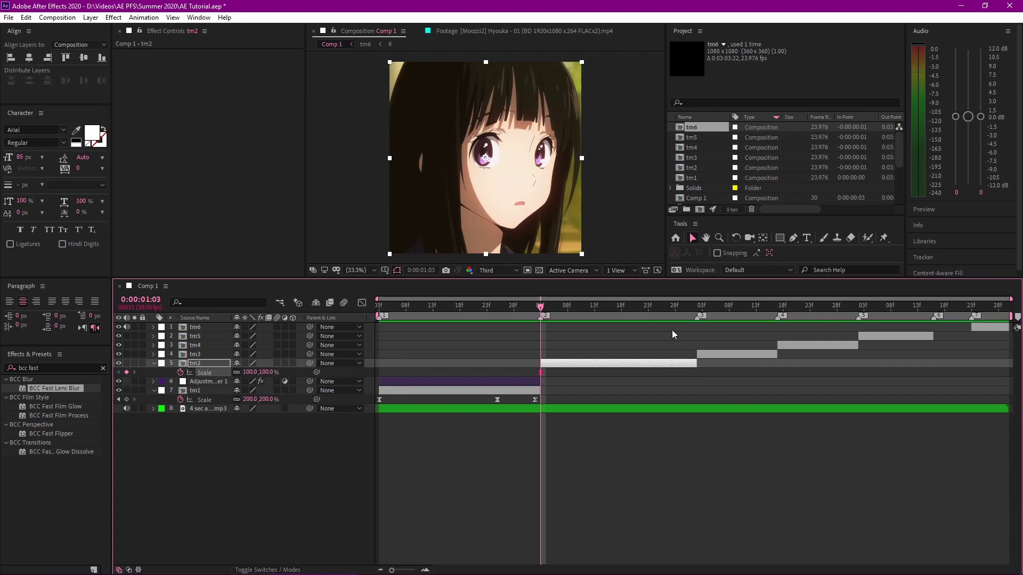
Add a second eased Scale keyframe of 120% to the tm2 clip at 0:00:01:27
{"action": "left_click_drag", "start_coordinate": [685, 311], "coordinate": [690, 311]}
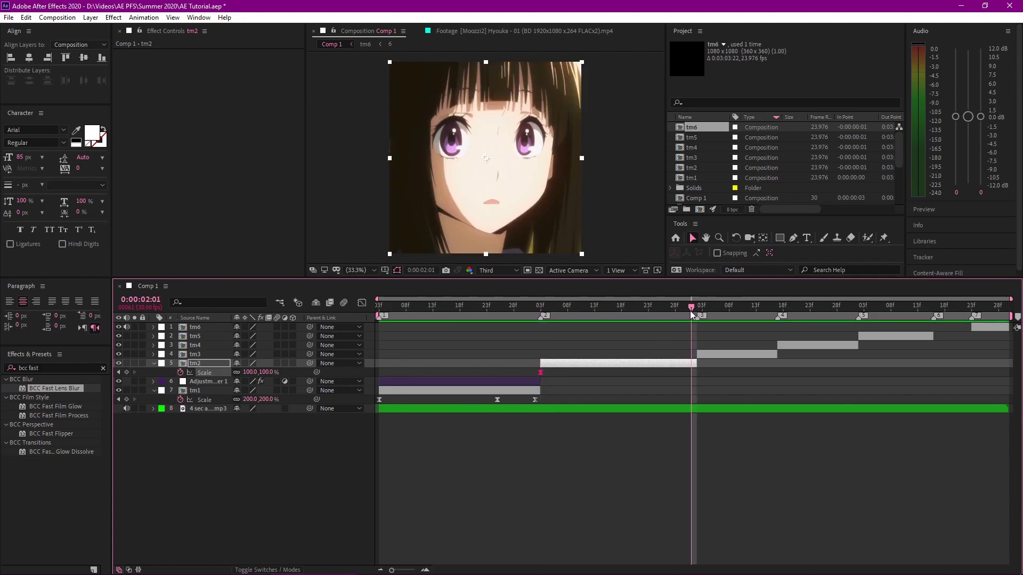
{"action": "key", "text": "Page_Up"}
{"action": "key", "text": "Page_Up"}
{"action": "key", "text": "Page_Up"}
{"action": "key", "text": "Page_Up"}
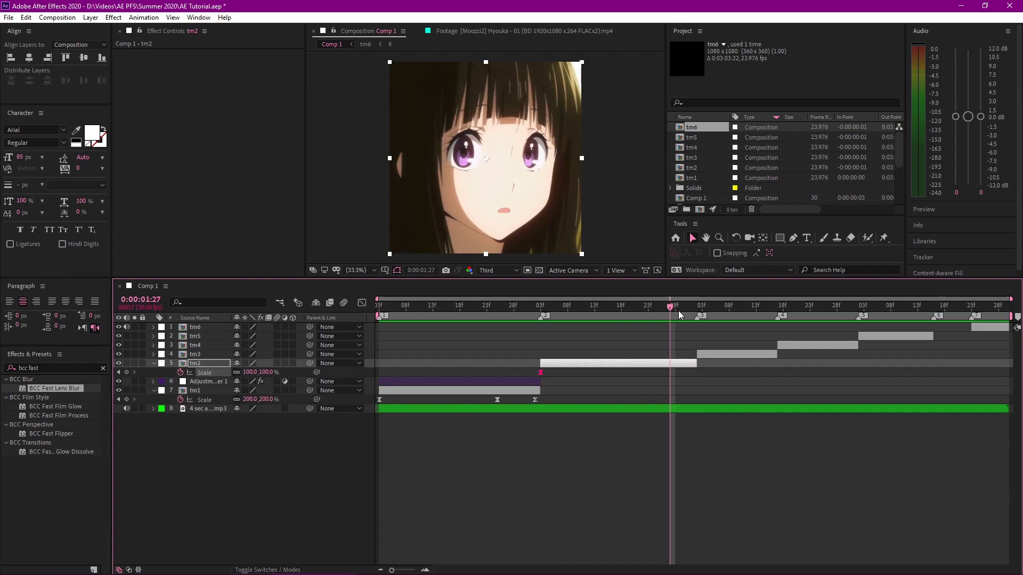
{"action": "left_click", "coordinate": [249, 372]}
{"action": "type", "text": "114"}
{"action": "key", "text": "Return"}
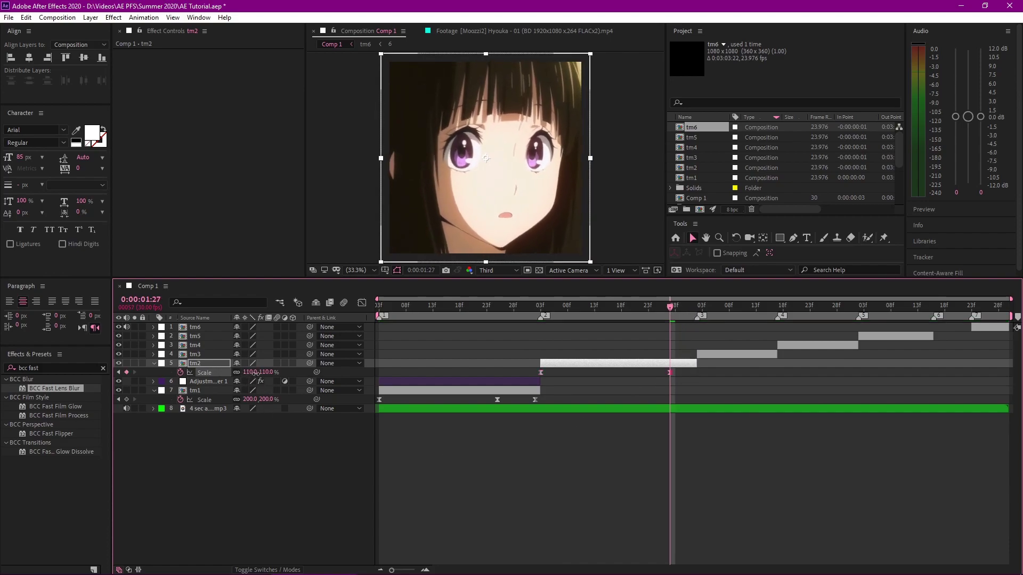
{"action": "left_click", "coordinate": [250, 373]}
{"action": "type", "text": "120"}
{"action": "key", "text": "Return"}
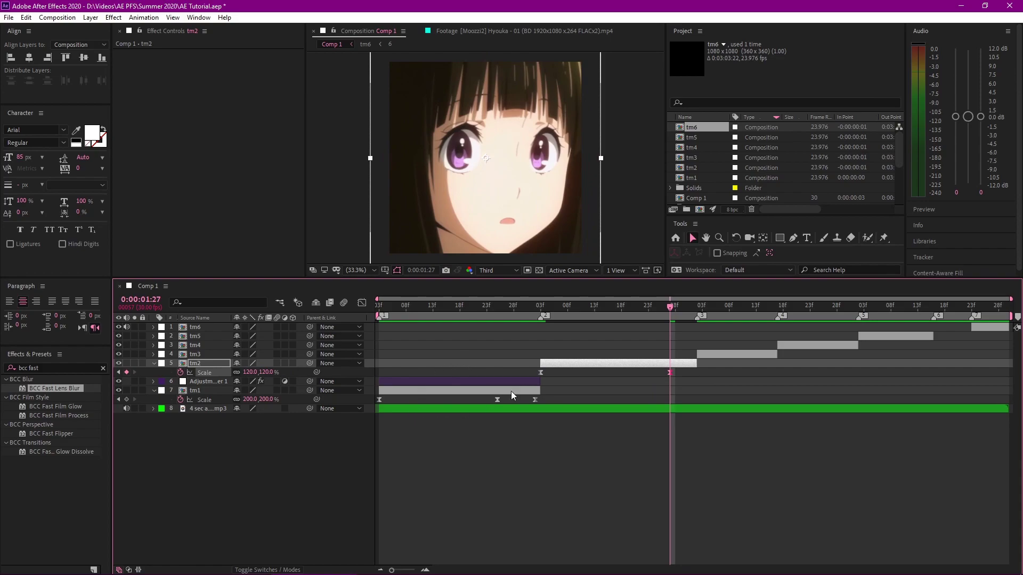
Add a final Scale keyframe of 80% to the tm2 clip at 0:00:02:01, one frame before the tm3 clip starts
{"action": "key", "text": "Page_Down"}
{"action": "key", "text": "Page_Down"}
{"action": "key", "text": "Page_Down"}
{"action": "key", "text": "Page_Down"}
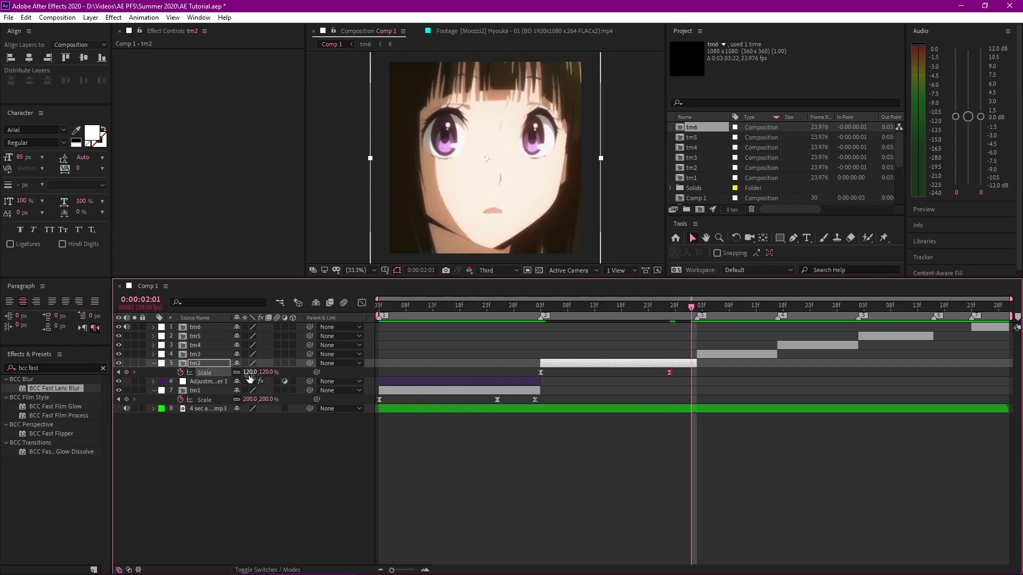
{"action": "key", "text": "Page_Down"}
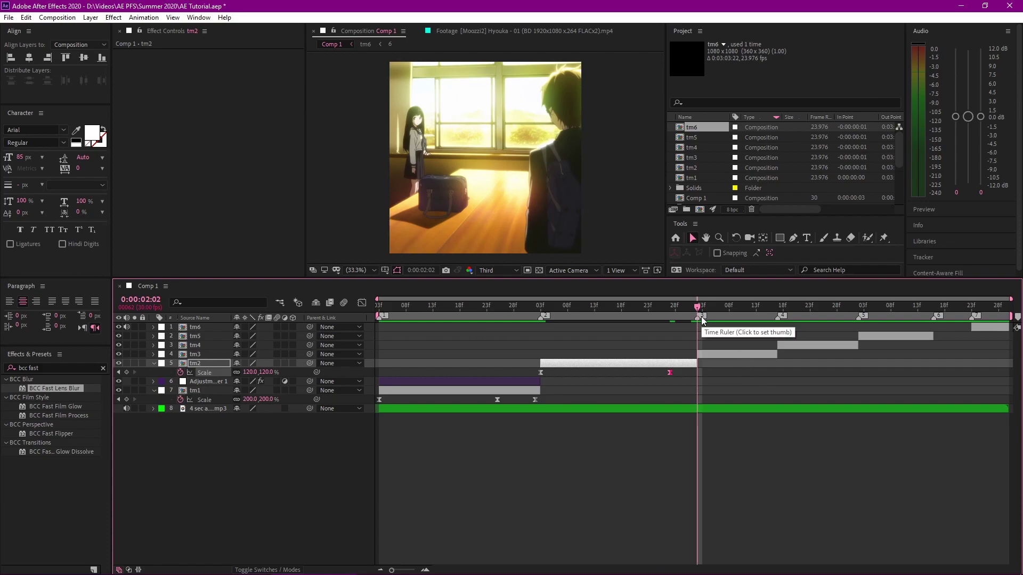
{"action": "left_click", "coordinate": [515, 308]}
{"action": "left_click_drag", "start_coordinate": [515, 309], "coordinate": [573, 317]}
{"action": "key", "text": "o"}
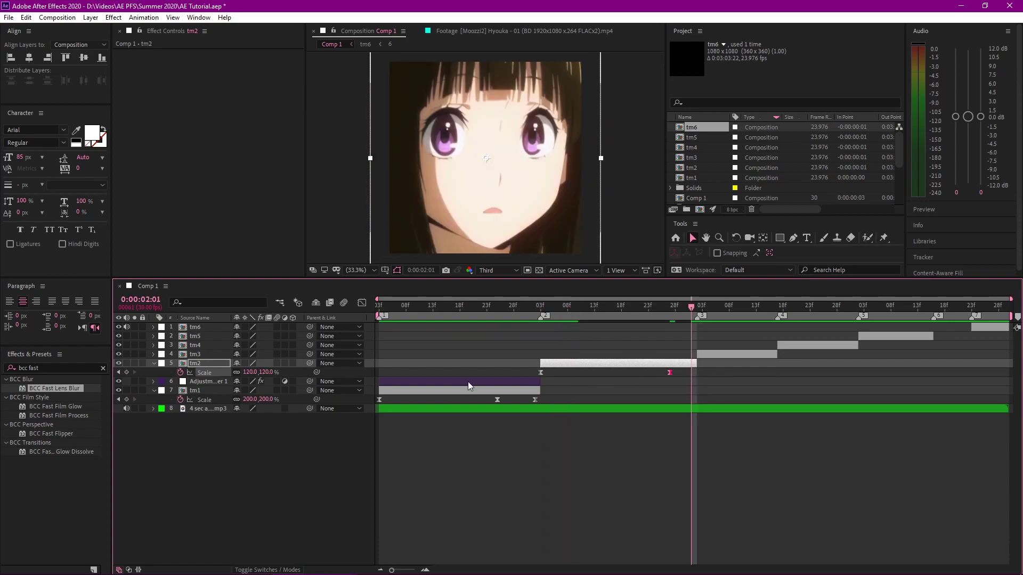
{"action": "left_click", "coordinate": [250, 371]}
{"action": "type", "text": "80"}
{"action": "key", "text": "Return"}
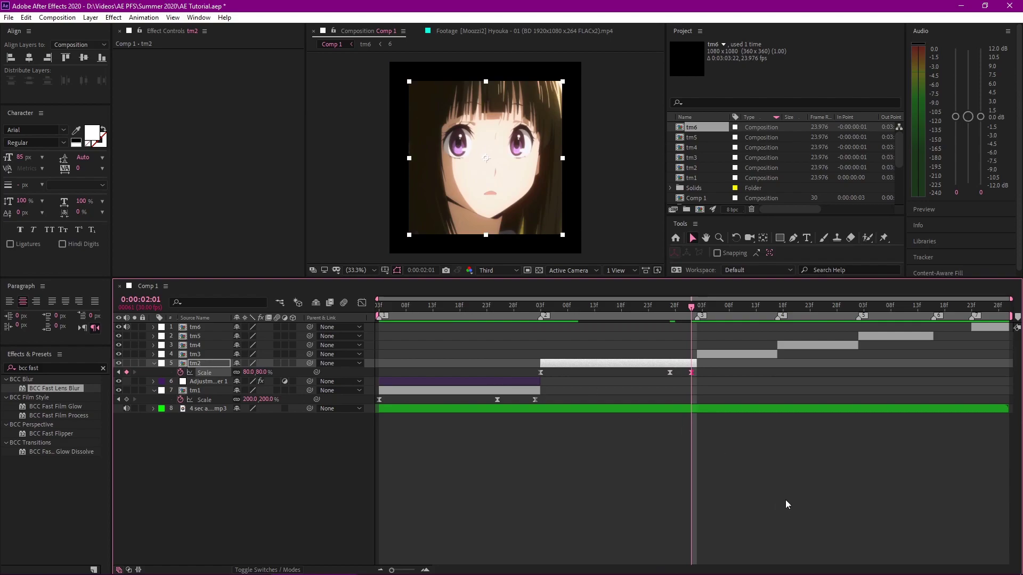
Select the tm2 clip's Scale keyframes and display their value curve in the Graph Editor
{"action": "left_click", "coordinate": [785, 500]}
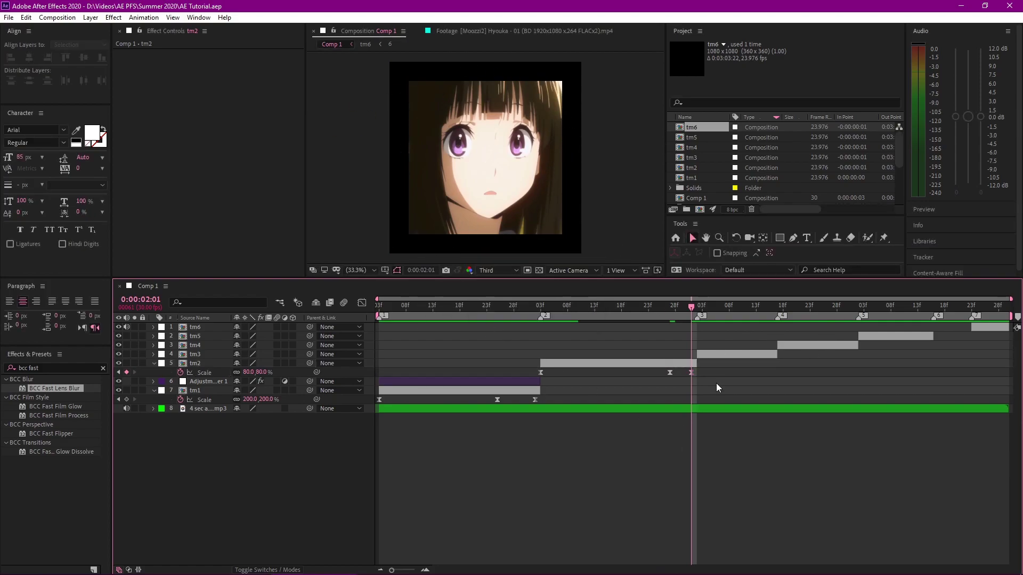
{"action": "left_click", "coordinate": [651, 362]}
{"action": "key", "text": "i"}
{"action": "left_click", "coordinate": [670, 372]}
{"action": "left_click_drag", "start_coordinate": [501, 304], "coordinate": [617, 311]}
{"action": "left_click", "coordinate": [541, 372]}
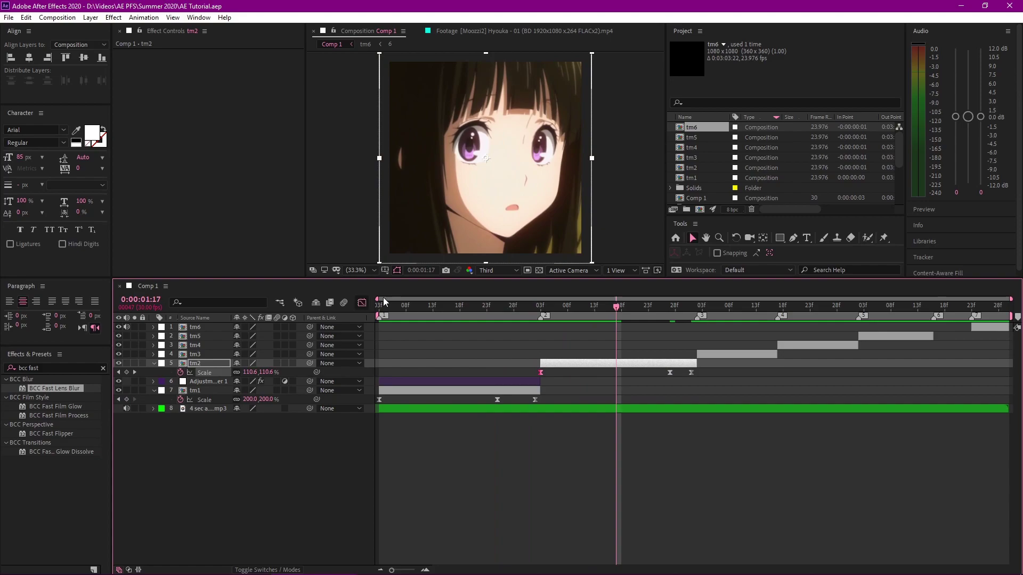
{"action": "left_click", "coordinate": [363, 302]}
{"action": "left_click", "coordinate": [646, 360]}
{"action": "left_click", "coordinate": [645, 358]}
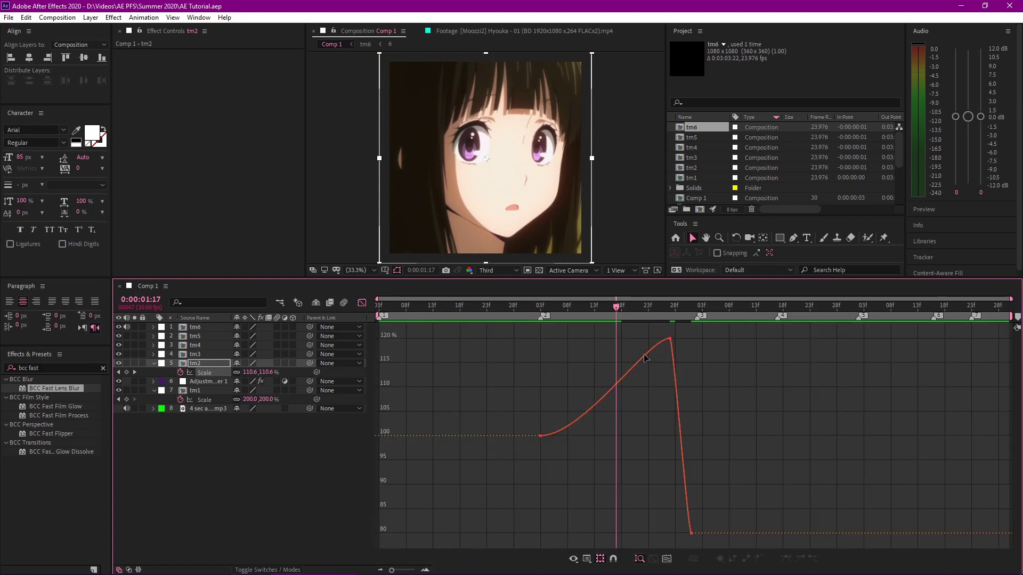
Reshape the tm2 Scale curve to rise steeply from the first keyframe and level off into the 120% keyframe, then return to the layer bars
{"action": "left_click_drag", "start_coordinate": [645, 358], "coordinate": [471, 363]}
{"action": "left_click", "coordinate": [676, 380]}
{"action": "key", "text": "F9"}
{"action": "left_click", "coordinate": [543, 455]}
{"action": "left_click_drag", "start_coordinate": [613, 459], "coordinate": [521, 370]}
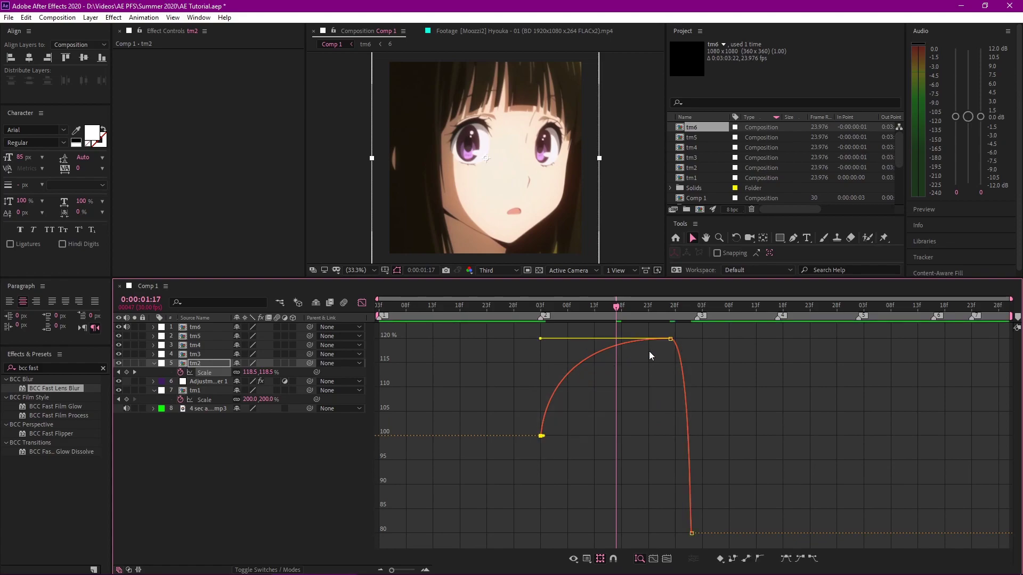
{"action": "left_click", "coordinate": [669, 338]}
{"action": "left_click", "coordinate": [542, 438]}
{"action": "left_click_drag", "start_coordinate": [542, 465], "coordinate": [535, 411]}
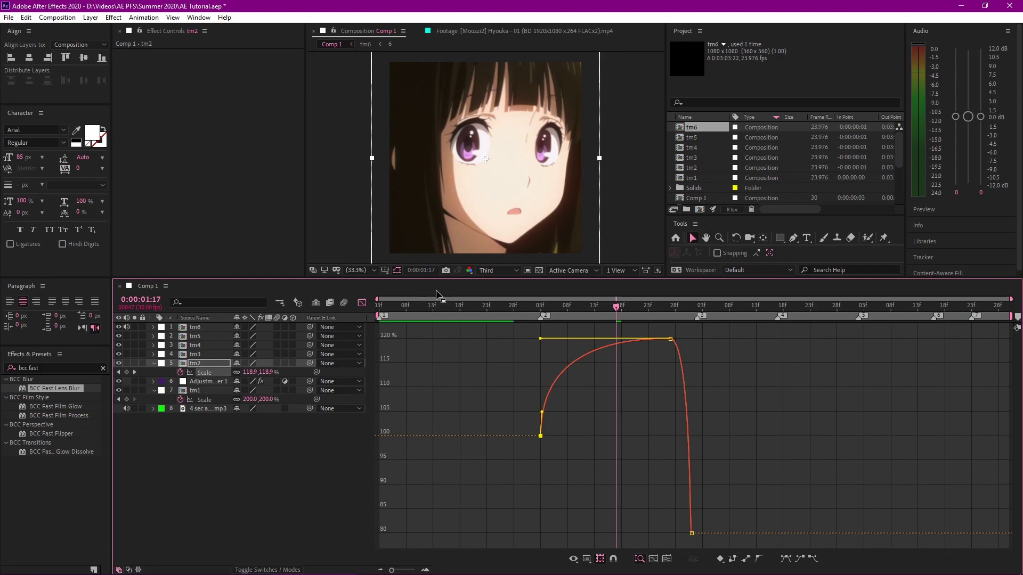
{"action": "key", "text": "shift+F3"}
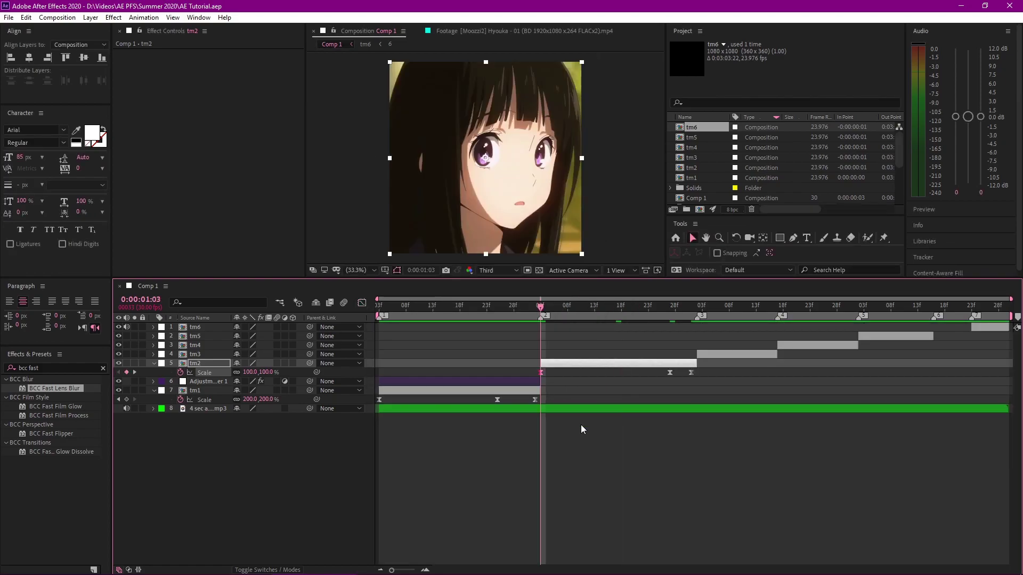
Preview the zoom transition between the tm1 and tm2 clips from 0:00:00:22
{"action": "left_click", "coordinate": [567, 421]}
{"action": "left_click", "coordinate": [481, 312]}
{"action": "key", "text": "space"}
{"action": "key", "text": "space"}
{"action": "key", "text": "space"}
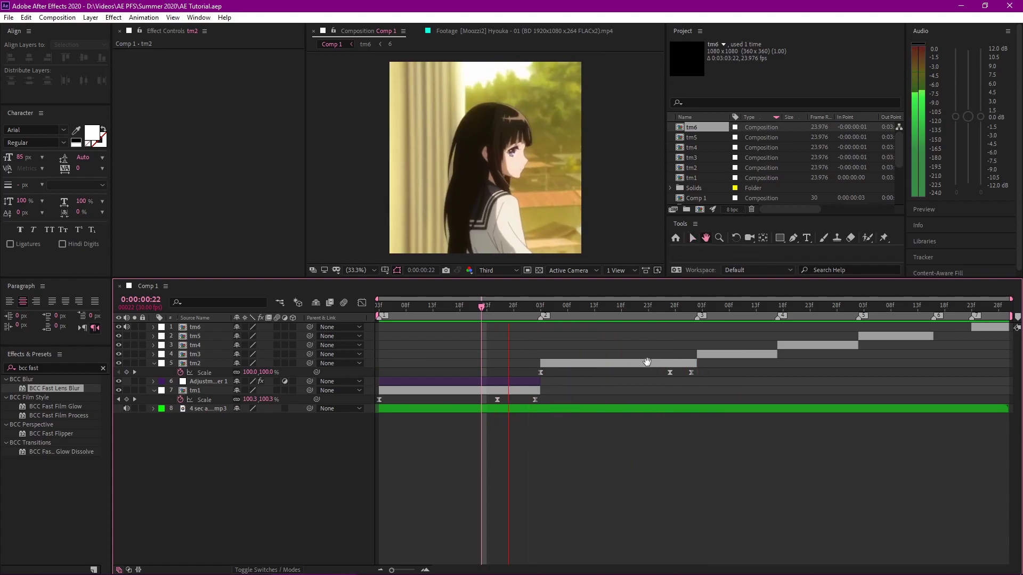
{"action": "key", "text": "space"}
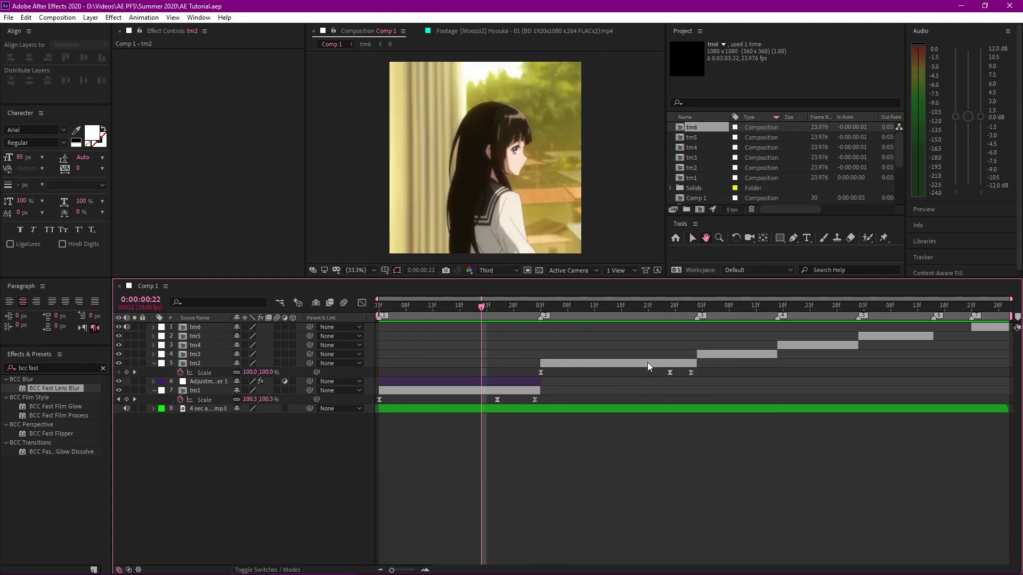
Copy the lens blur adjustment layer, paste it above the tm2 clip, and align its start to 0:00:01:03
{"action": "left_click", "coordinate": [540, 306]}
{"action": "left_click", "coordinate": [502, 381]}
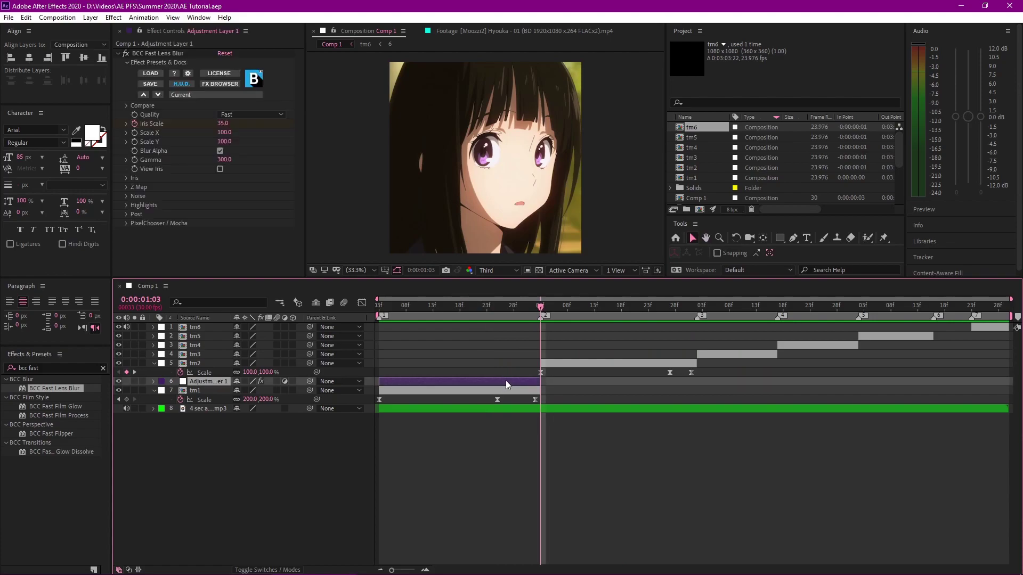
{"action": "left_click", "coordinate": [580, 364]}
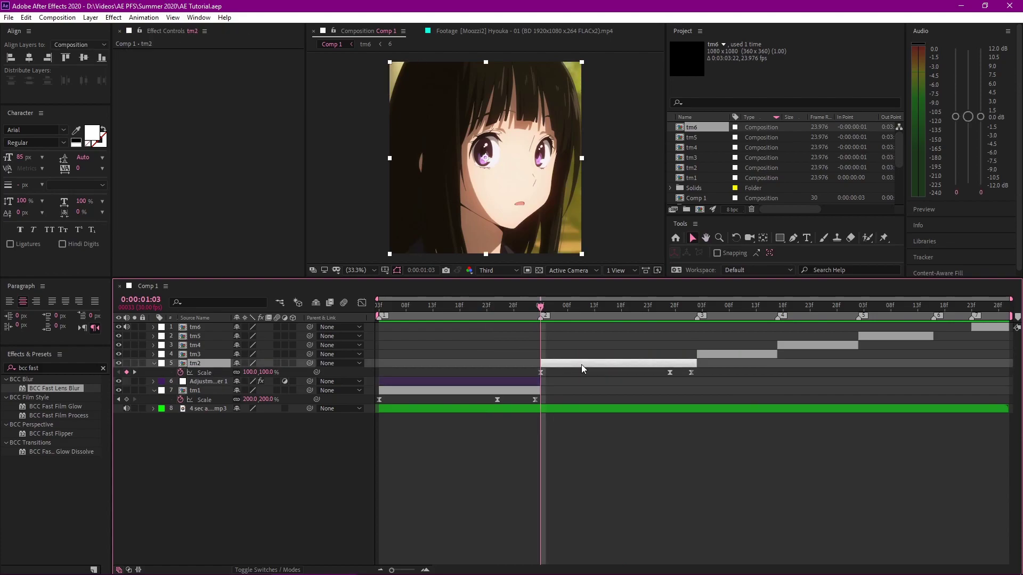
{"action": "left_click", "coordinate": [574, 458]}
{"action": "left_click", "coordinate": [562, 360]}
{"action": "key", "text": "ctrl+v"}
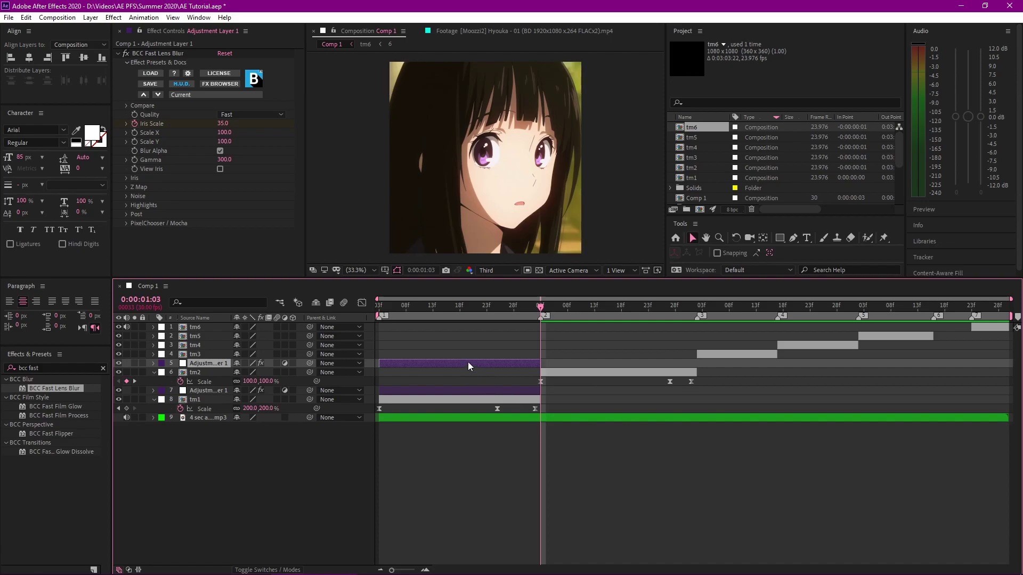
{"action": "left_click_drag", "start_coordinate": [506, 364], "coordinate": [503, 392]}
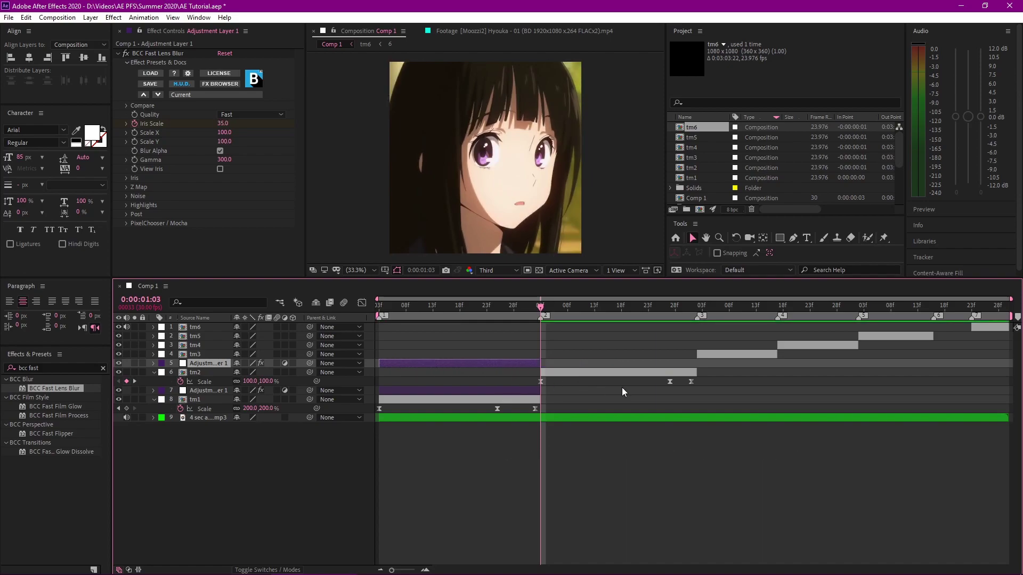
{"action": "key", "text": "bracketleft"}
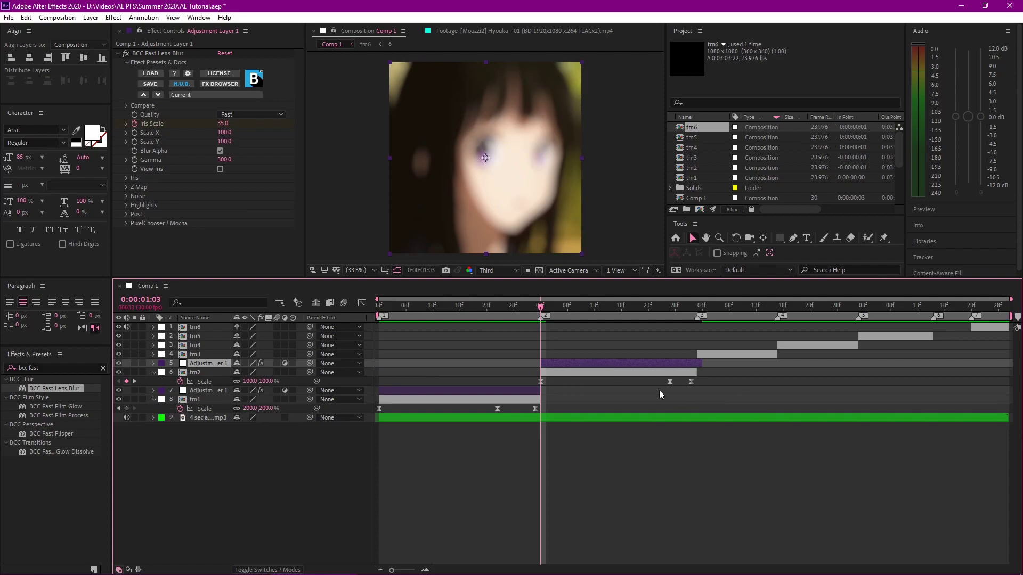
Move the copied layer's last two Iris Scale keyframes to 0:00:01:27 and 0:00:02:01, and trim the layer to the end of tm2
{"action": "left_click", "coordinate": [642, 308]}
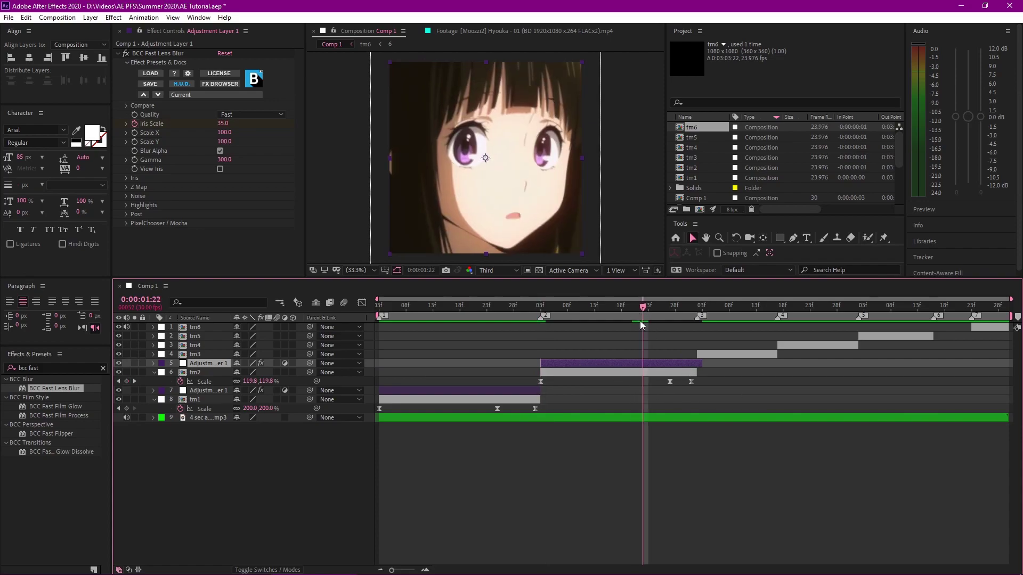
{"action": "key", "text": "u"}
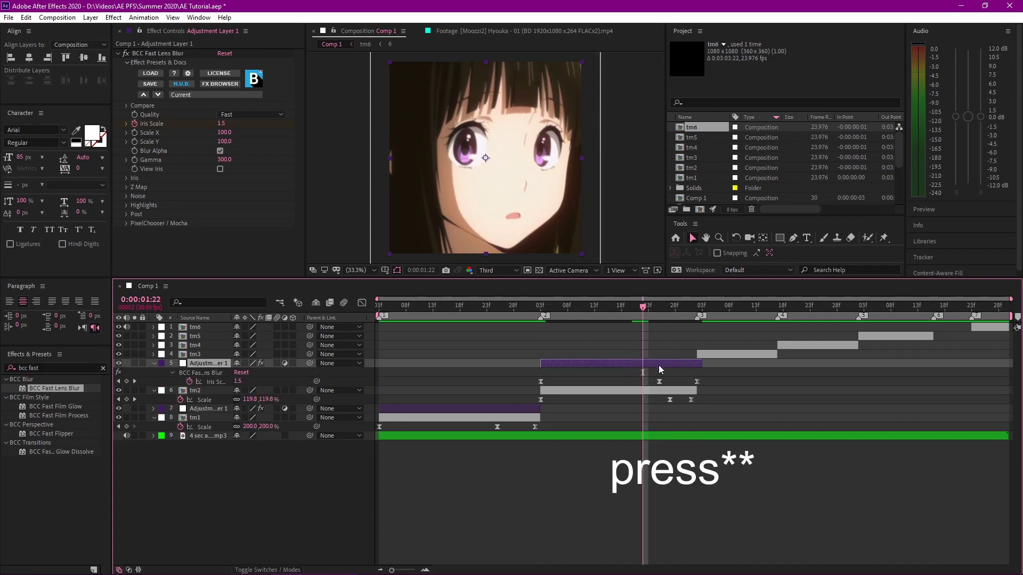
{"action": "left_click_drag", "start_coordinate": [677, 312], "coordinate": [662, 321]}
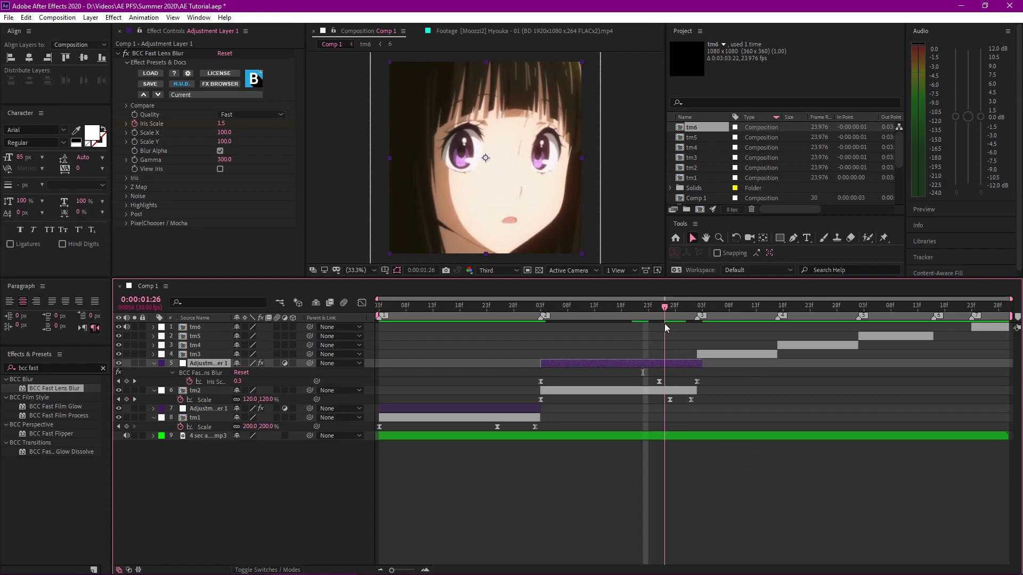
{"action": "left_click_drag", "start_coordinate": [659, 381], "coordinate": [695, 366]}
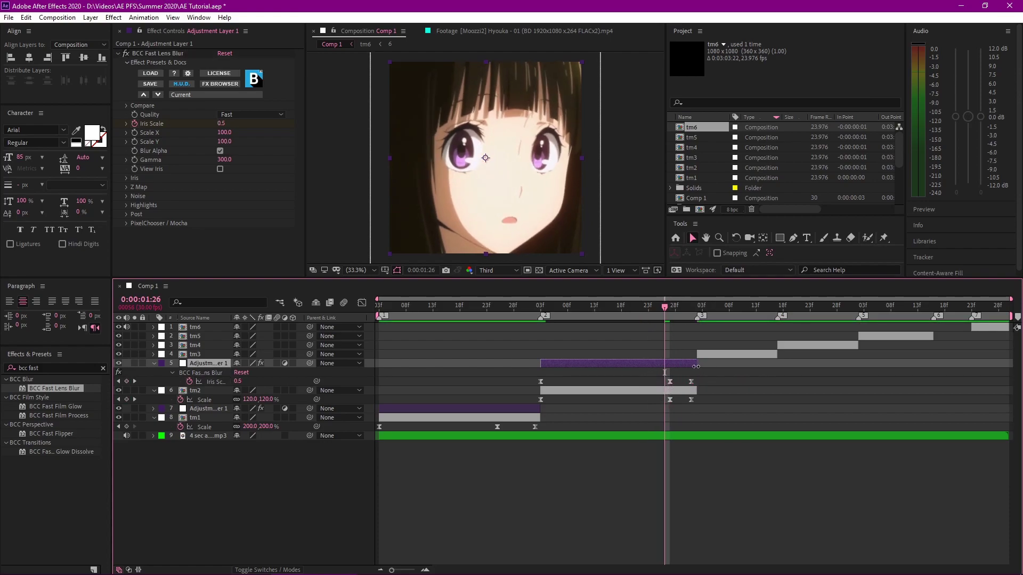
{"action": "left_click_drag", "start_coordinate": [664, 305], "coordinate": [670, 306]}
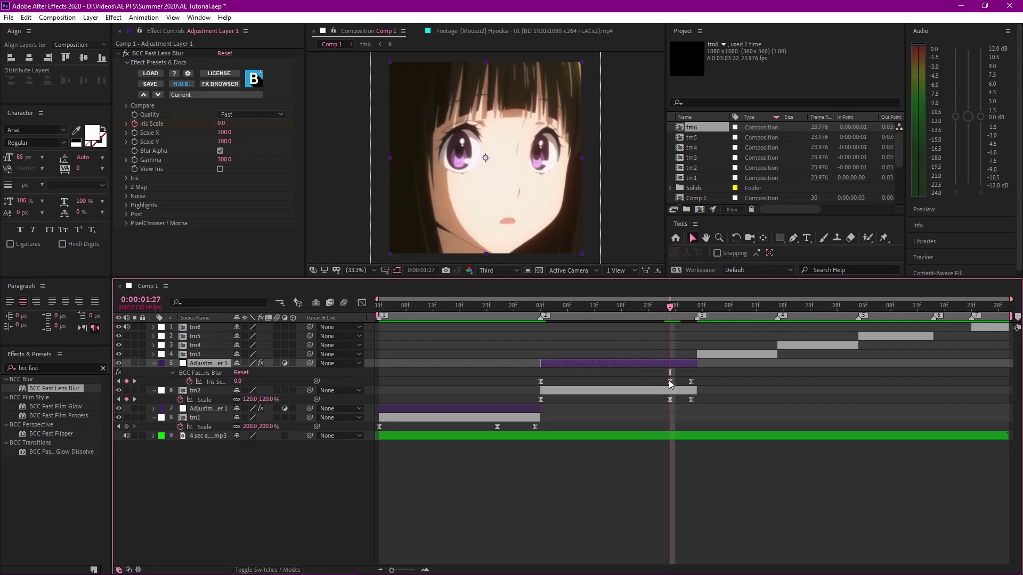
{"action": "left_click", "coordinate": [670, 382]}
{"action": "key", "text": "u"}
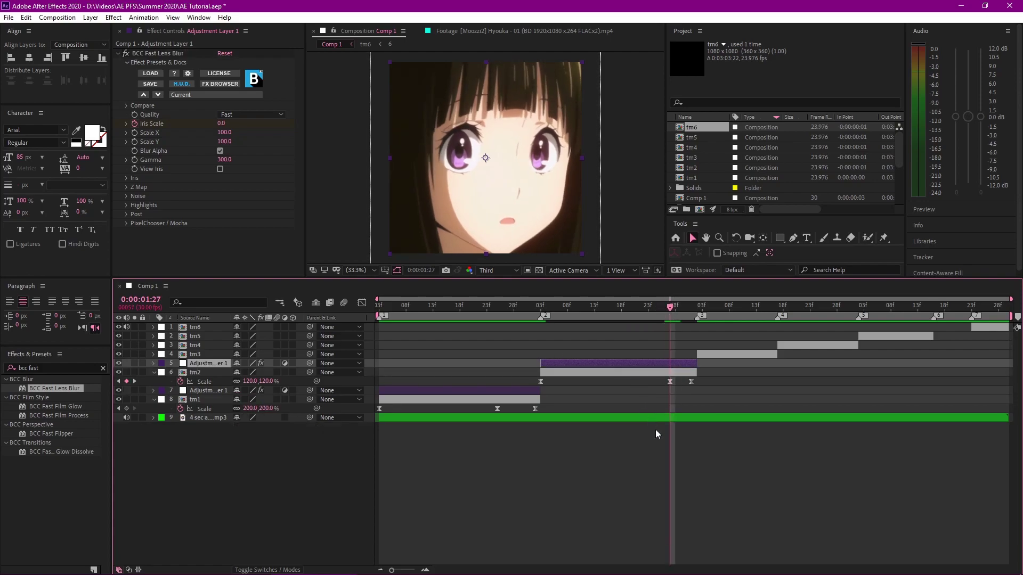
Preview the composition from the beginning and examine the edges of the scaled-down tm2 frame at 0:00:02:01
{"action": "key", "text": "F2"}
{"action": "key", "text": "space"}
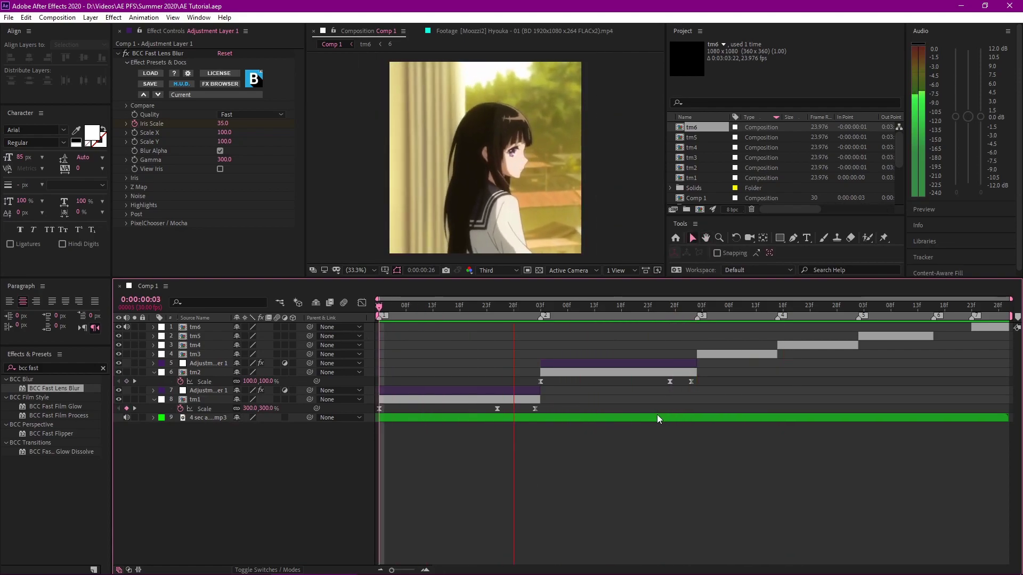
{"action": "key", "text": "space"}
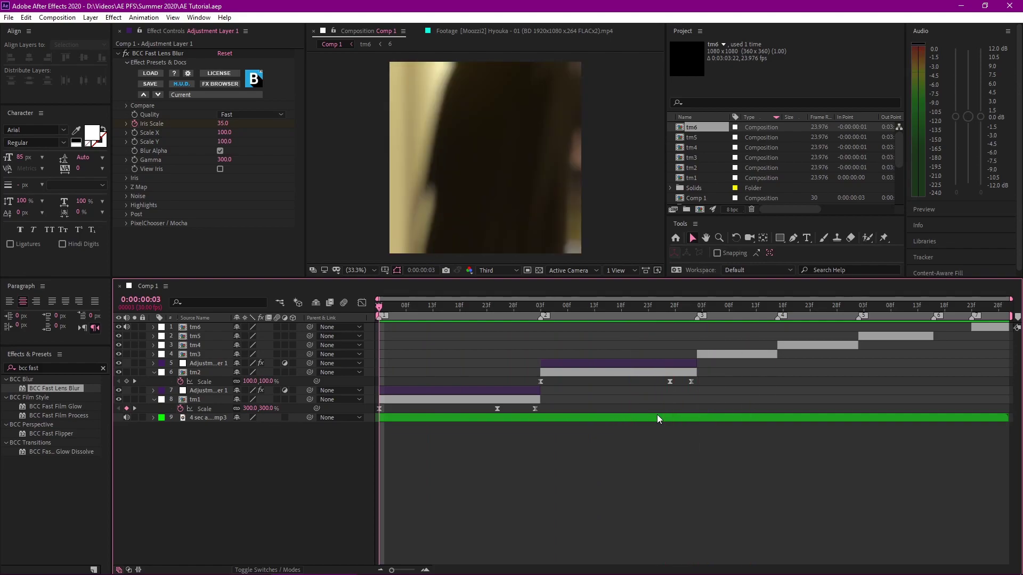
{"action": "left_click_drag", "start_coordinate": [650, 316], "coordinate": [692, 323]}
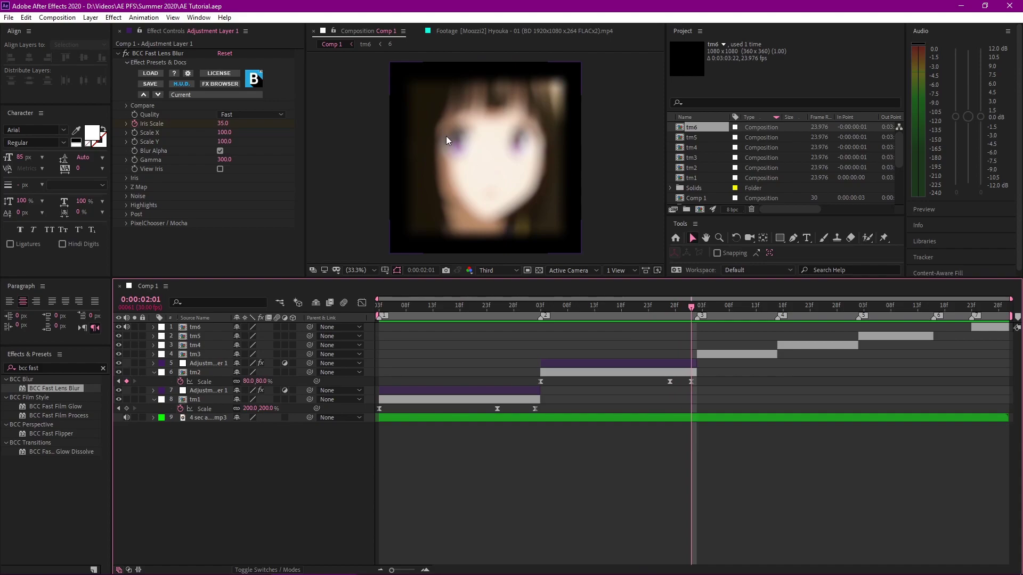
Search the effects for Motion Tile and apply it to the tm2 clip
{"action": "left_click", "coordinate": [670, 373]}
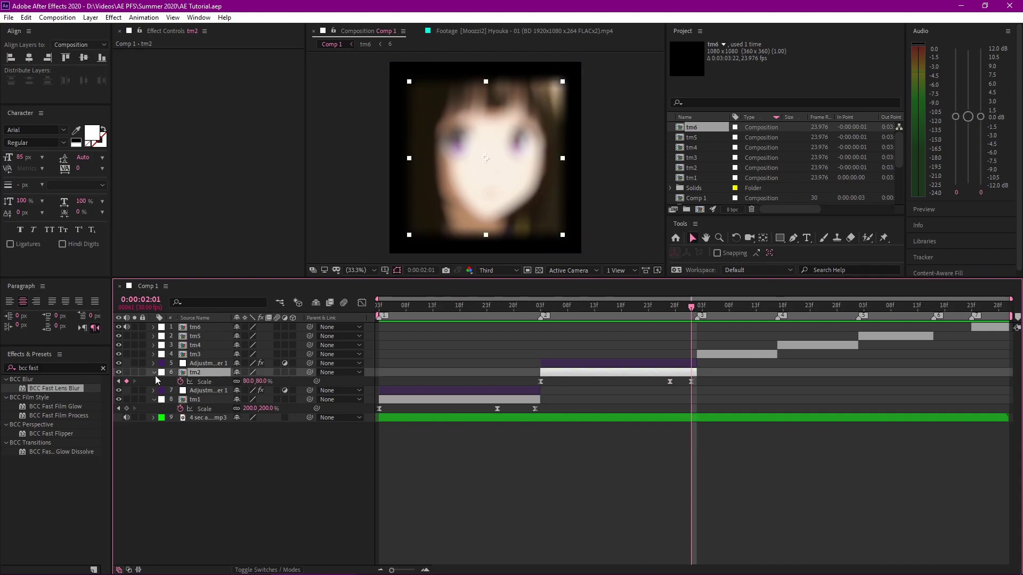
{"action": "left_click", "coordinate": [102, 368]}
{"action": "left_click", "coordinate": [77, 369]}
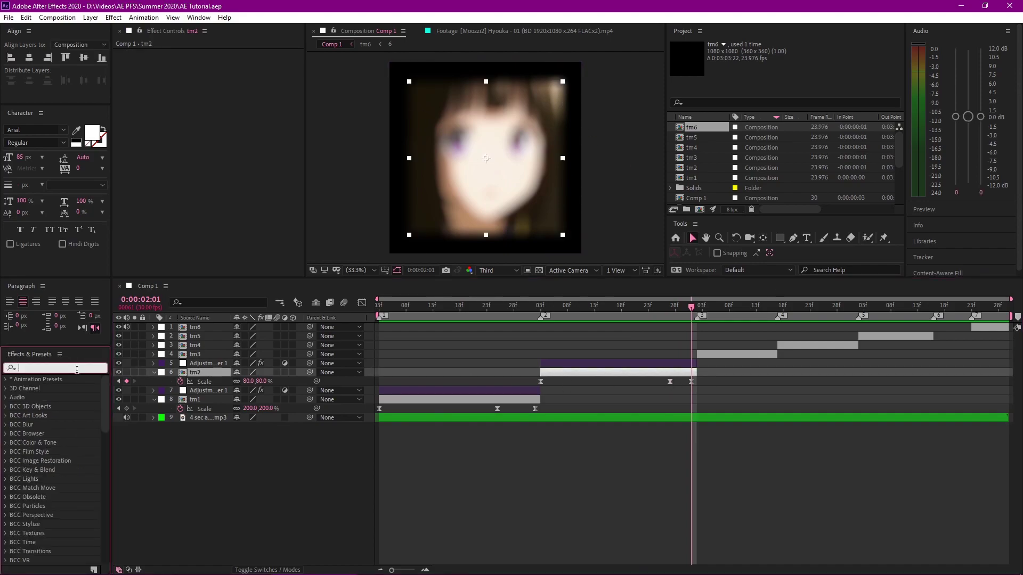
{"action": "type", "text": "motion ti"}
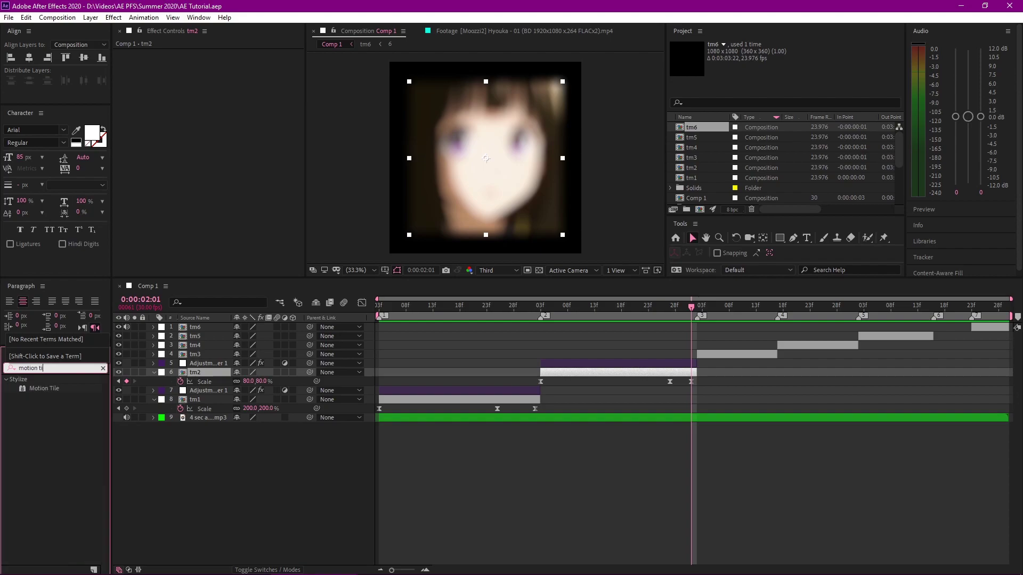
{"action": "left_click_drag", "start_coordinate": [55, 394], "coordinate": [634, 375]}
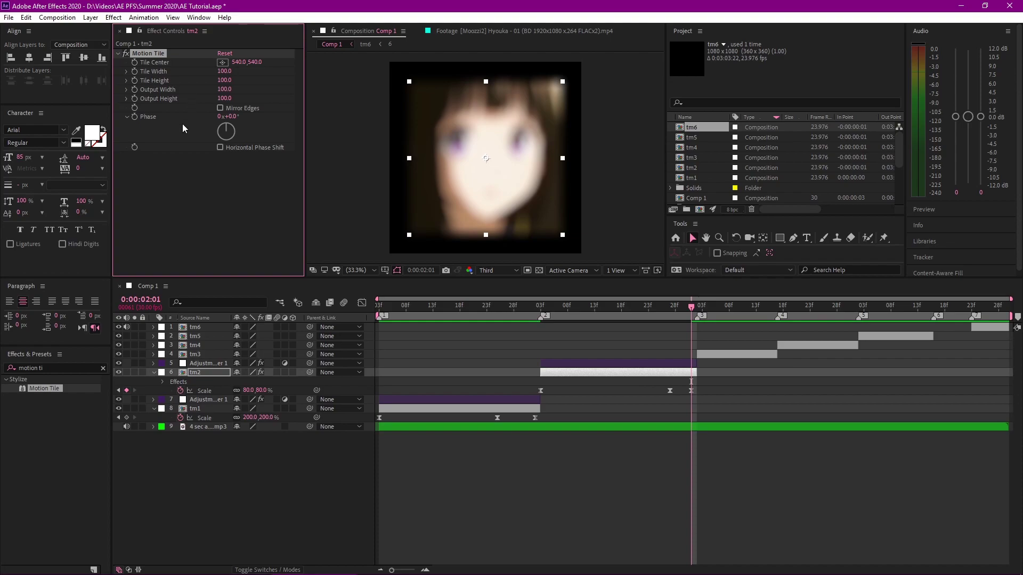
Set Motion Tile's Output Width and Output Height to 300 on the tm2 clip
{"action": "left_click", "coordinate": [224, 89]}
{"action": "type", "text": "300"}
{"action": "key", "text": "Return"}
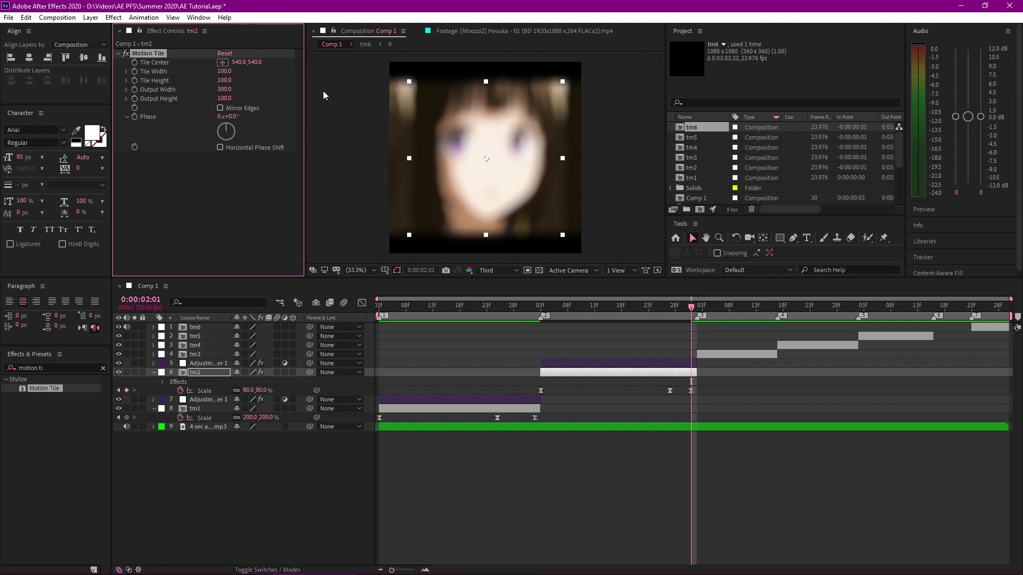
{"action": "left_click", "coordinate": [224, 98]}
{"action": "type", "text": "300"}
{"action": "key", "text": "Return"}
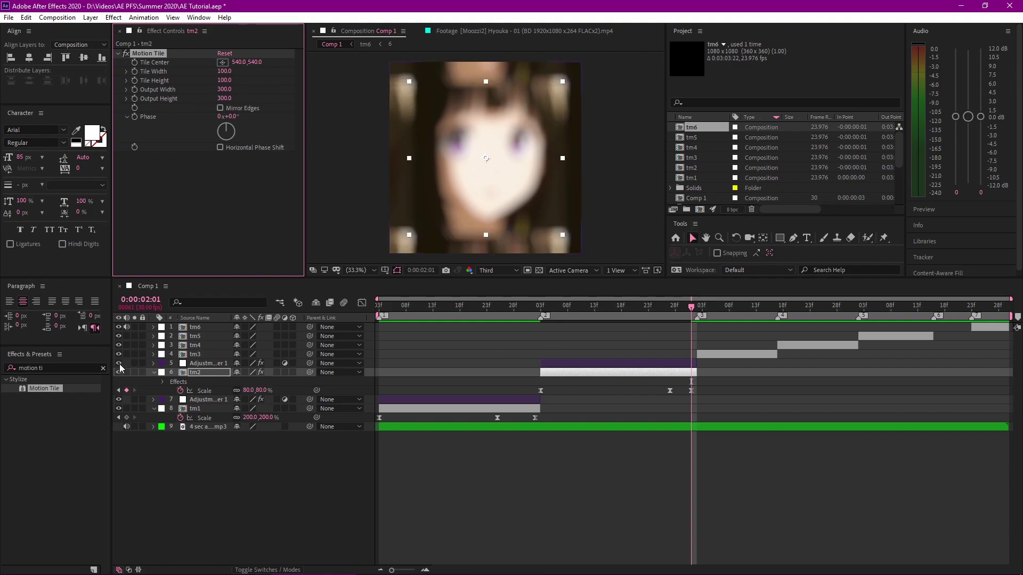
Hide the lens blur adjustment layer above tm2 and enable Mirror Edges in tm2's Motion Tile effect
{"action": "left_click", "coordinate": [119, 363]}
{"action": "left_click", "coordinate": [765, 522]}
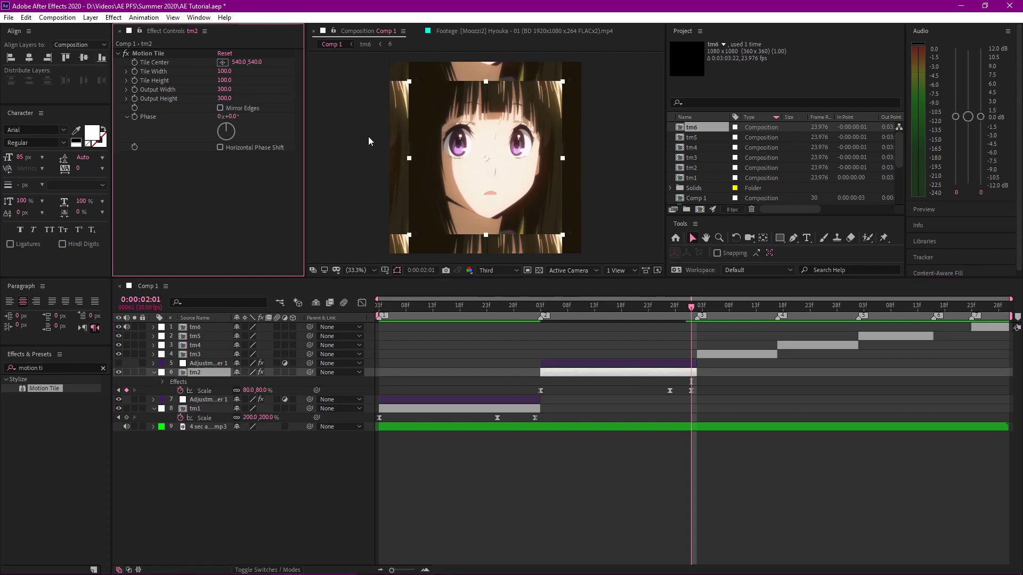
{"action": "left_click", "coordinate": [221, 108]}
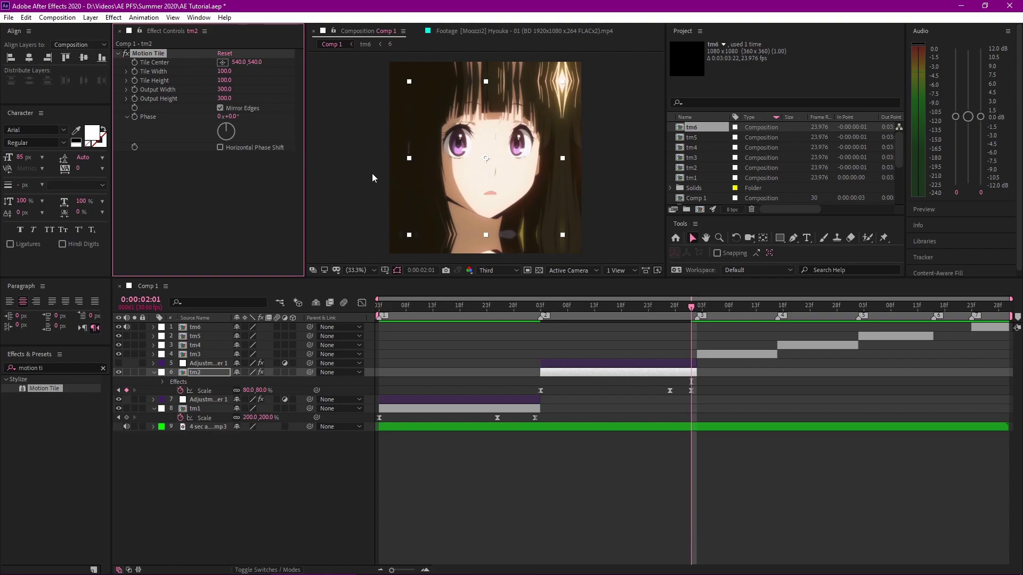
Switch Motion Tile off and on to compare the tm2 frame's edges, and show the lens blur adjustment layer again
{"action": "left_click", "coordinate": [127, 53]}
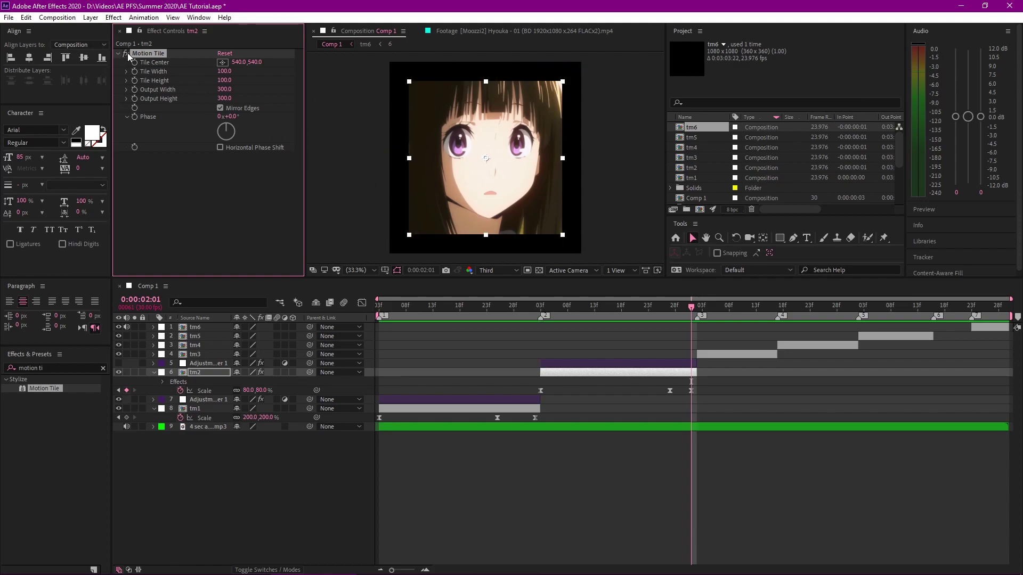
{"action": "left_click", "coordinate": [127, 54]}
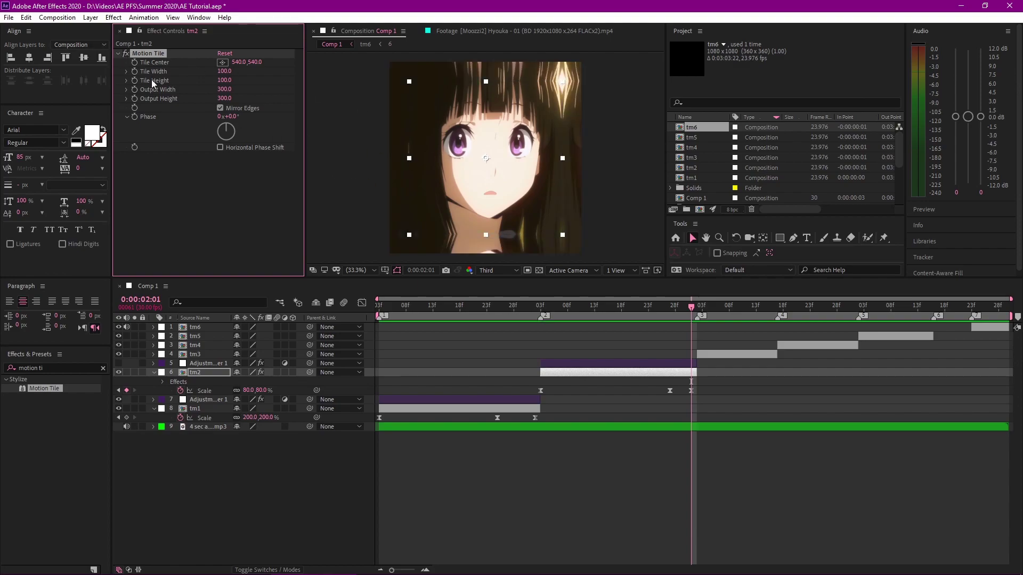
{"action": "left_click", "coordinate": [677, 376]}
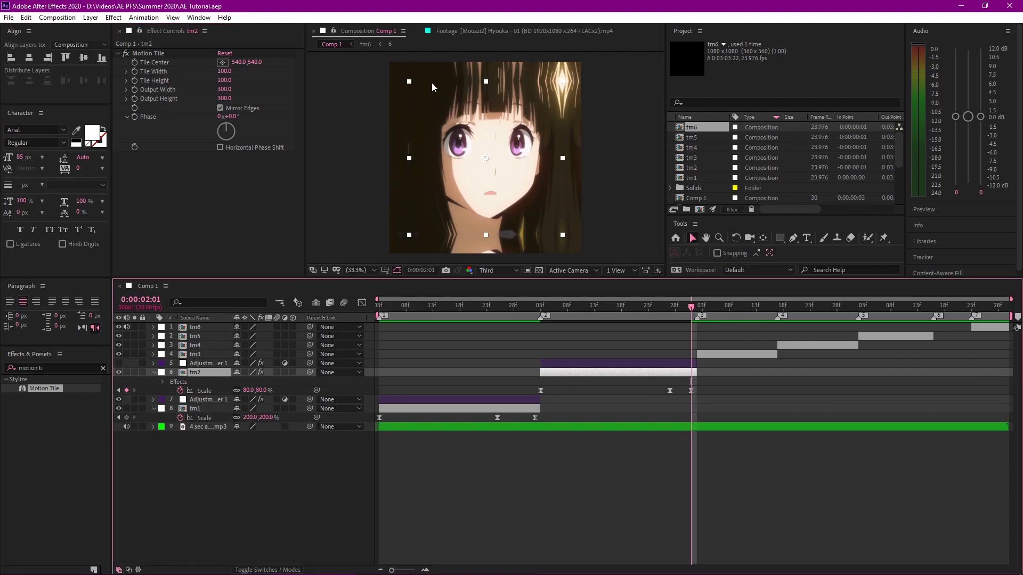
{"action": "left_click", "coordinate": [118, 364]}
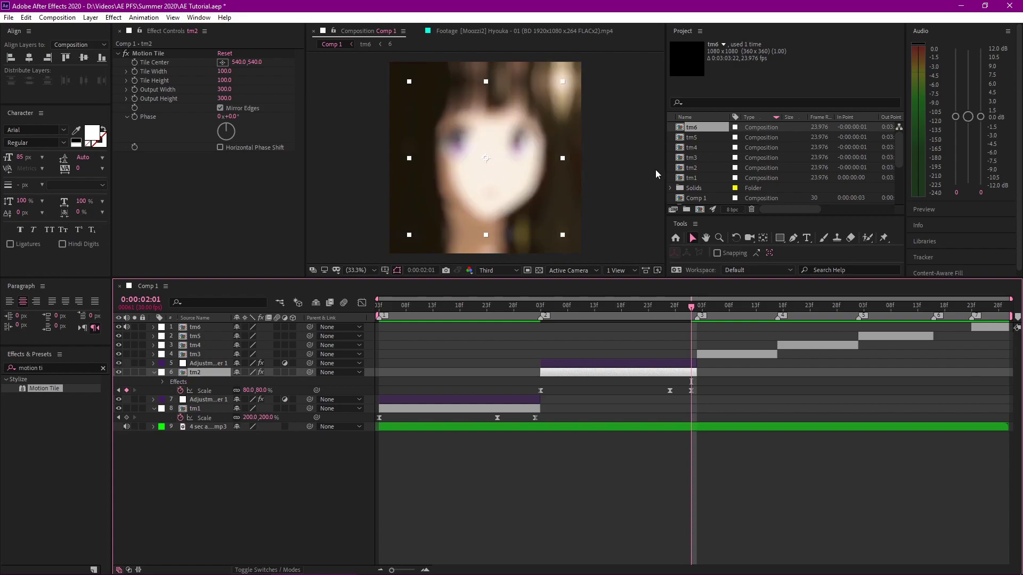
Set tm2's Scale keyframe at 0:00:02:01 to 70%
{"action": "key", "text": "ctrl+alt+t"}
{"action": "key", "text": "ctrl+alt+t"}
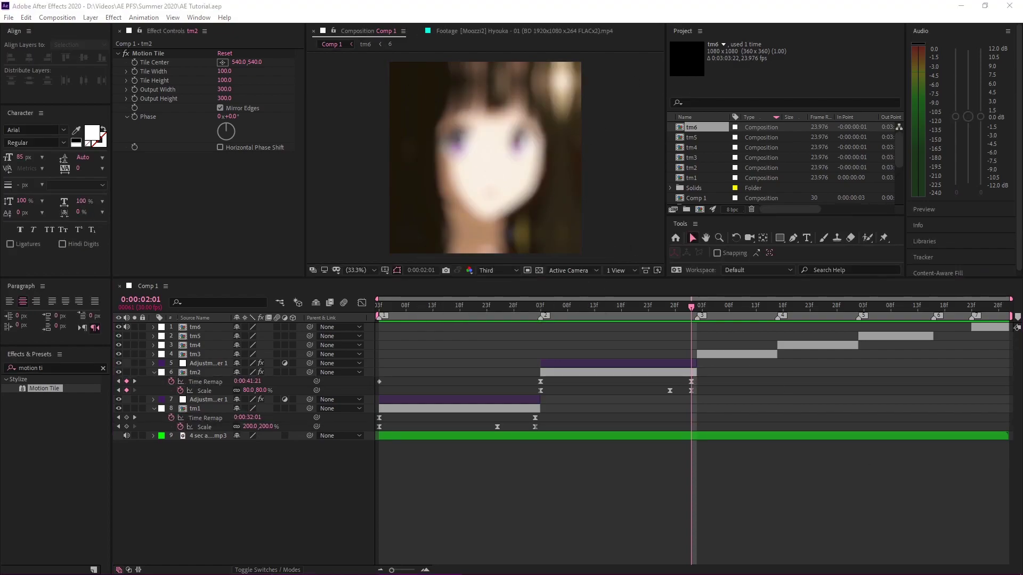
{"action": "mouse_move", "coordinate": [688, 310]}
{"action": "left_mouse_down"}
{"action": "mouse_move", "coordinate": [661, 310]}
{"action": "mouse_move", "coordinate": [690, 306]}
{"action": "left_mouse_up"}
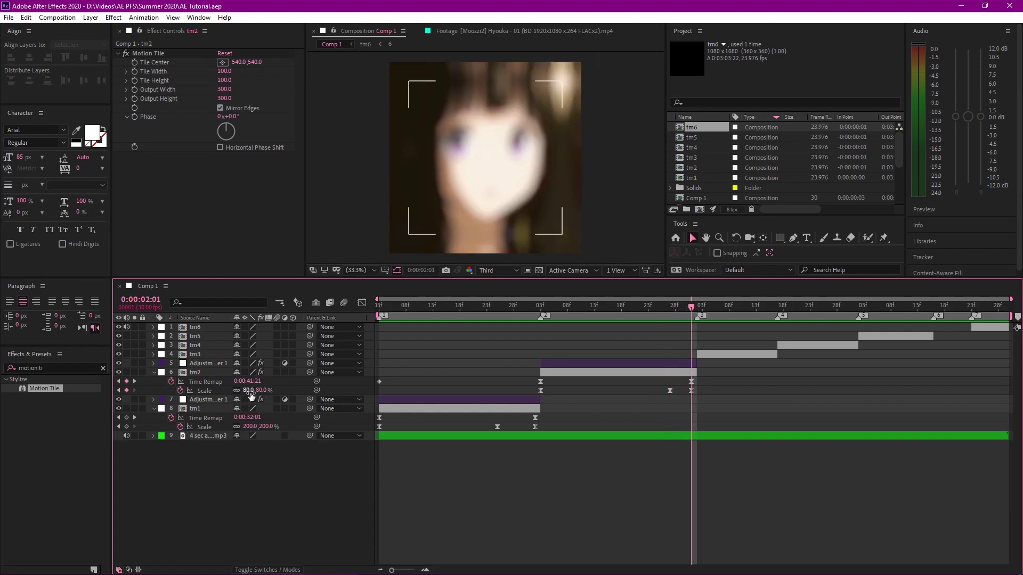
{"action": "left_click_drag", "start_coordinate": [251, 395], "coordinate": [244, 390]}
{"action": "left_click", "coordinate": [249, 391]}
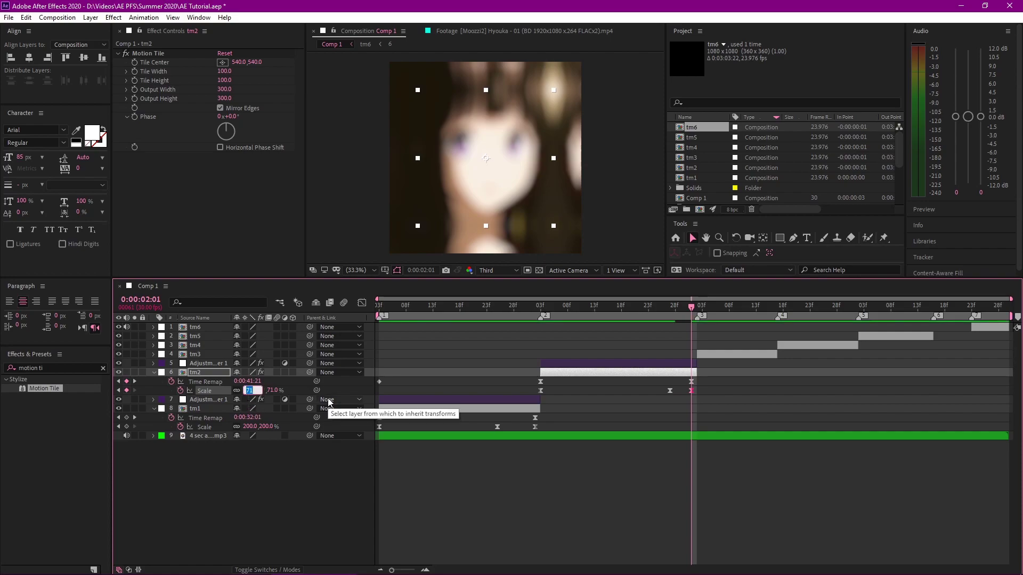
{"action": "type", "text": "70"}
{"action": "key", "text": "Return"}
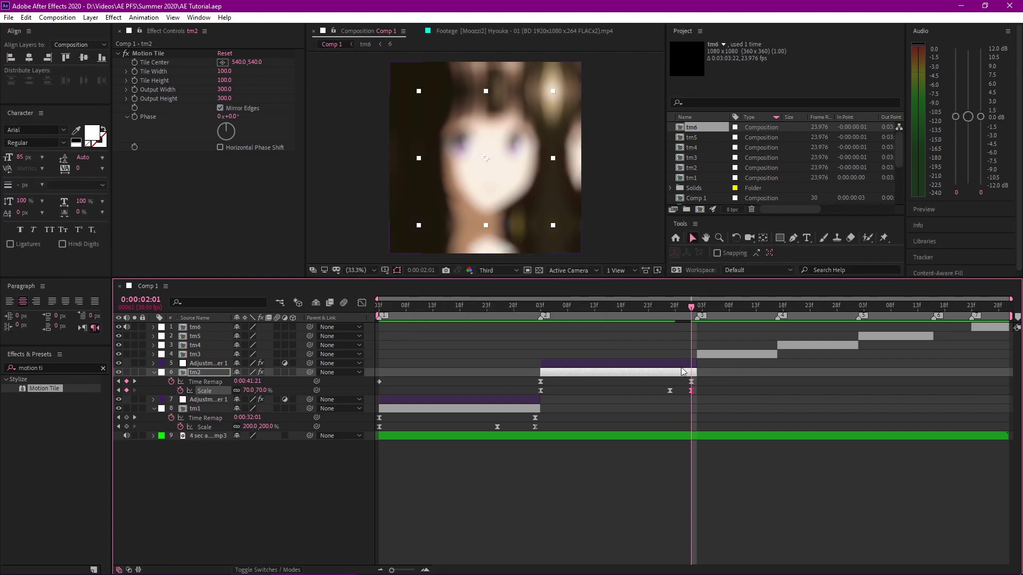
Add a Warp effect to the adjustment layer above tm2 and place it before BCC Fast Lens Blur
{"action": "left_click", "coordinate": [678, 362]}
{"action": "key", "text": "ctrl+space"}
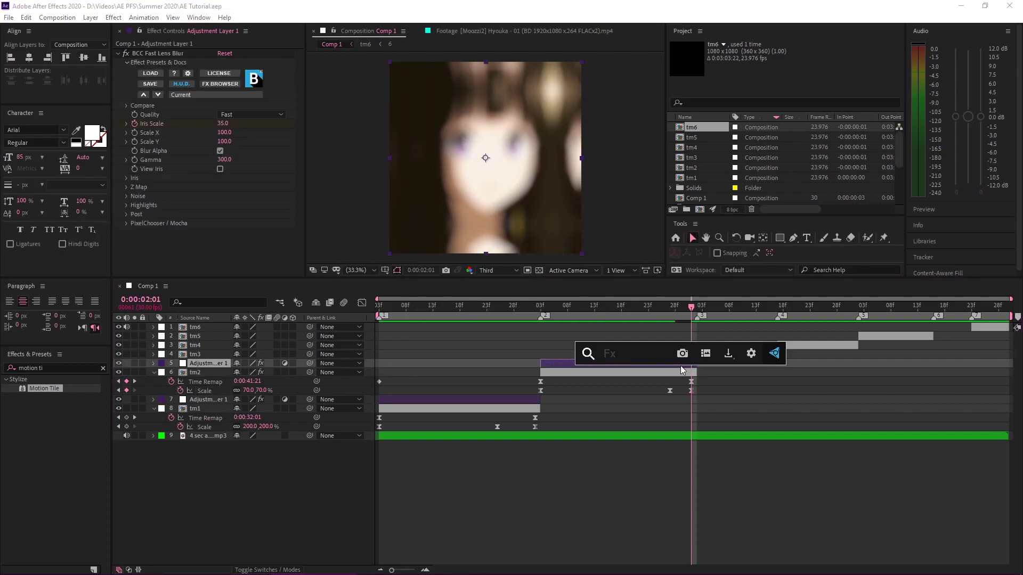
{"action": "type", "text": "warp"}
{"action": "left_click", "coordinate": [615, 383]}
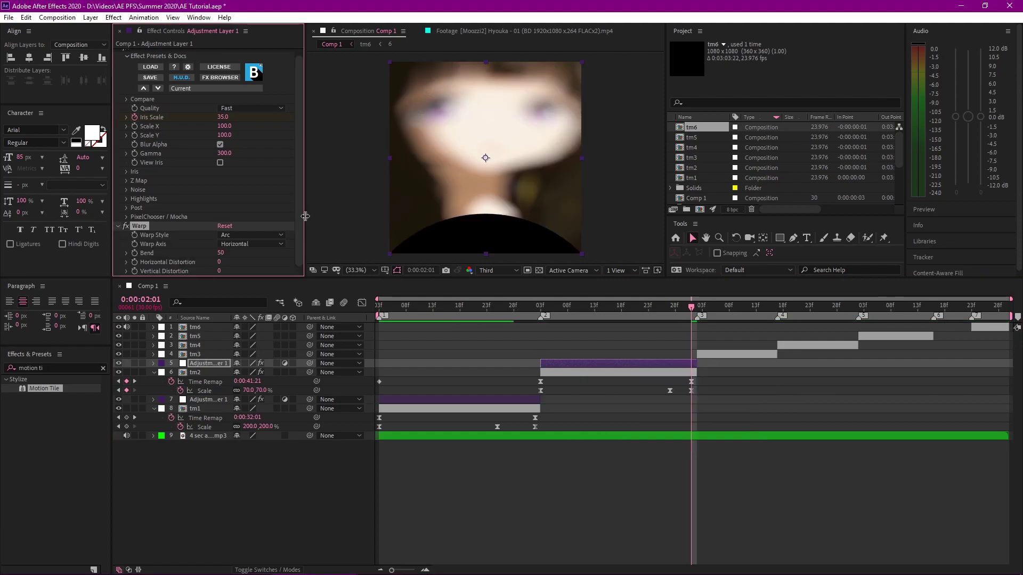
{"action": "left_click_drag", "start_coordinate": [146, 226], "coordinate": [160, 59]}
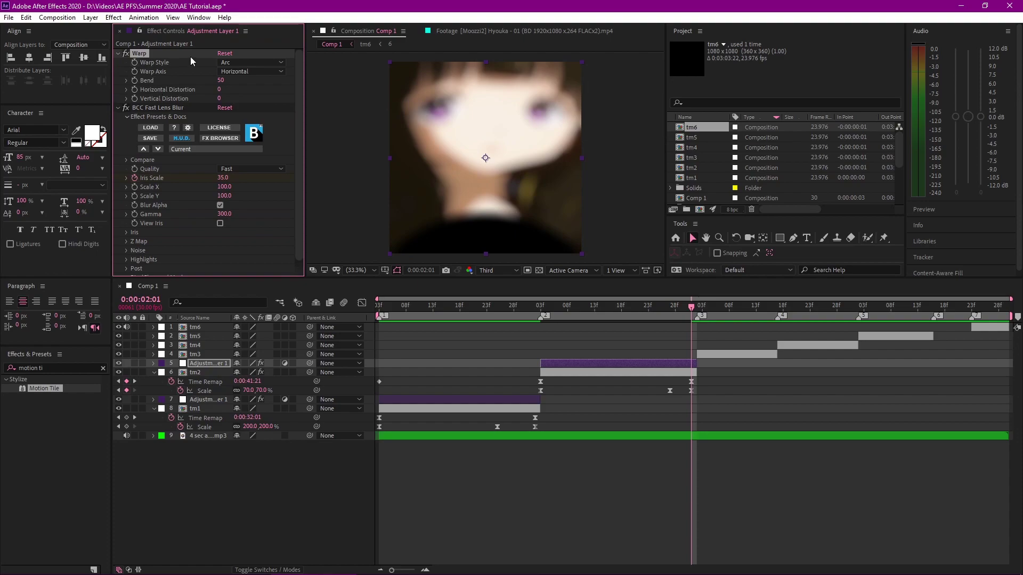
Add a Warp Bend keyframe with the value 0 at 0:00:01:27 on the adjustment layer above tm2
{"action": "key", "text": "Page_Up"}
{"action": "key", "text": "Page_Up"}
{"action": "key", "text": "Page_Up"}
{"action": "key", "text": "Page_Up"}
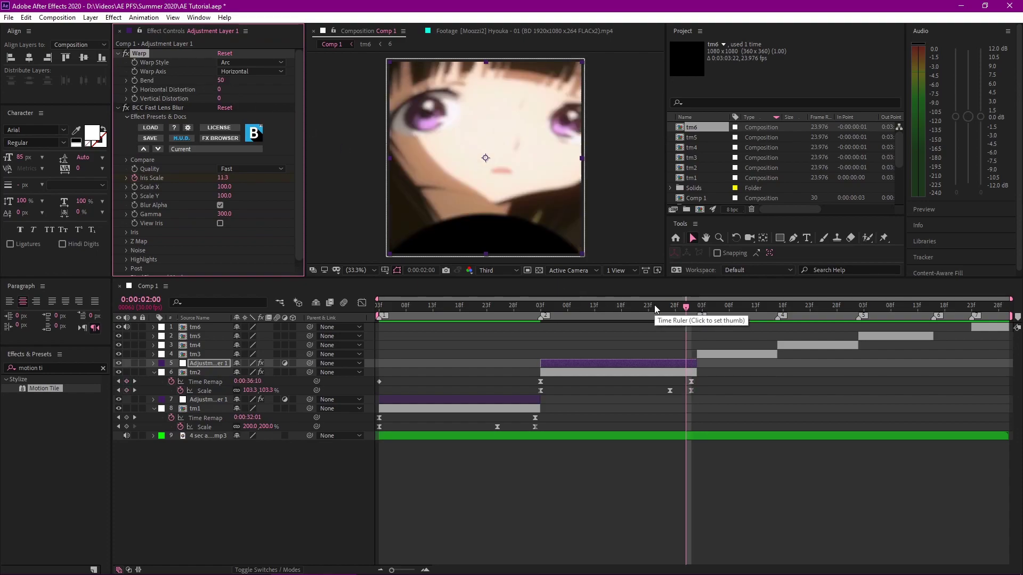
{"action": "left_click", "coordinate": [682, 363]}
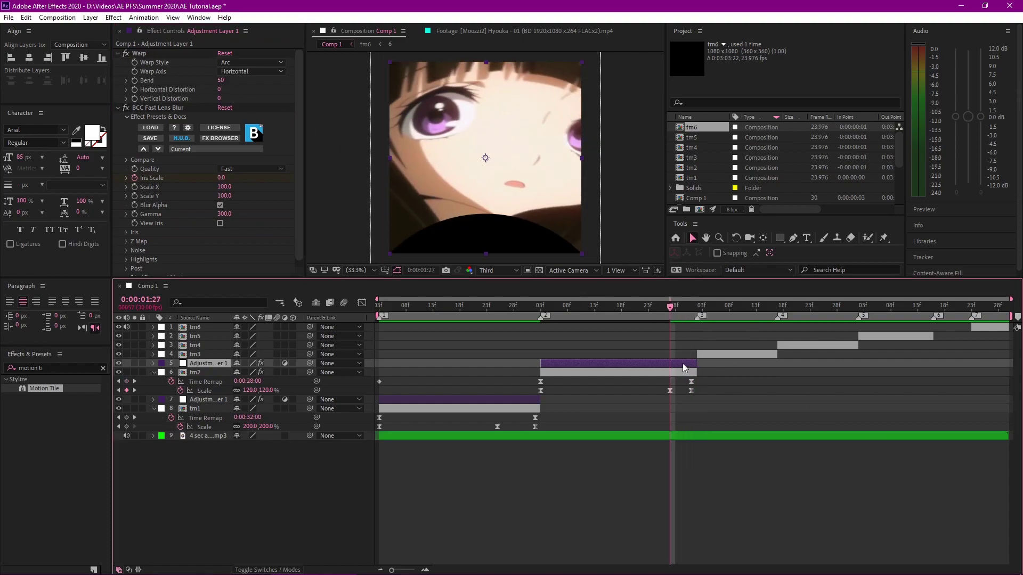
{"action": "key", "text": "u"}
{"action": "left_click_drag", "start_coordinate": [652, 373], "coordinate": [677, 431]}
{"action": "left_click", "coordinate": [702, 519]}
{"action": "left_click", "coordinate": [638, 365]}
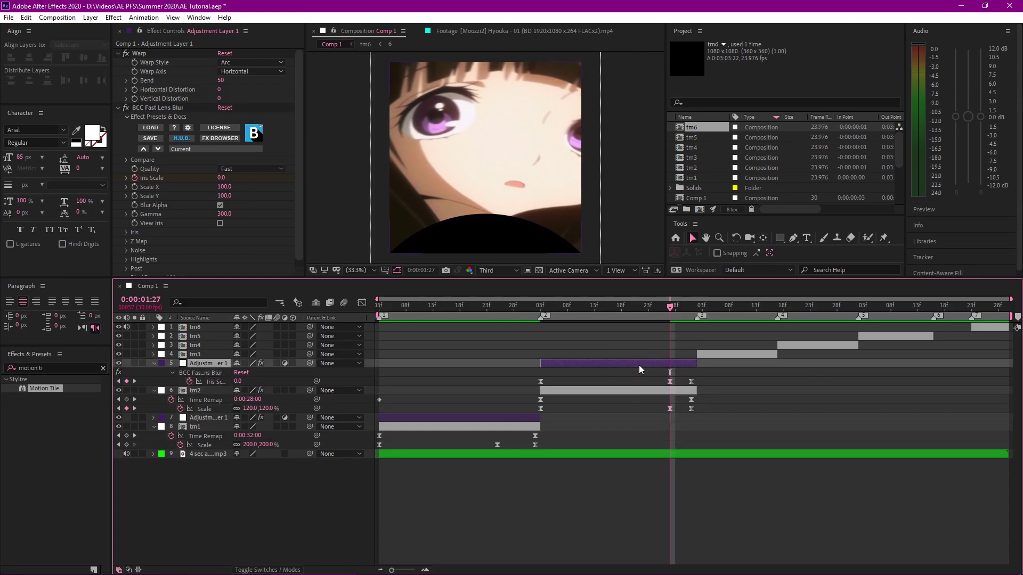
{"action": "left_click", "coordinate": [132, 84]}
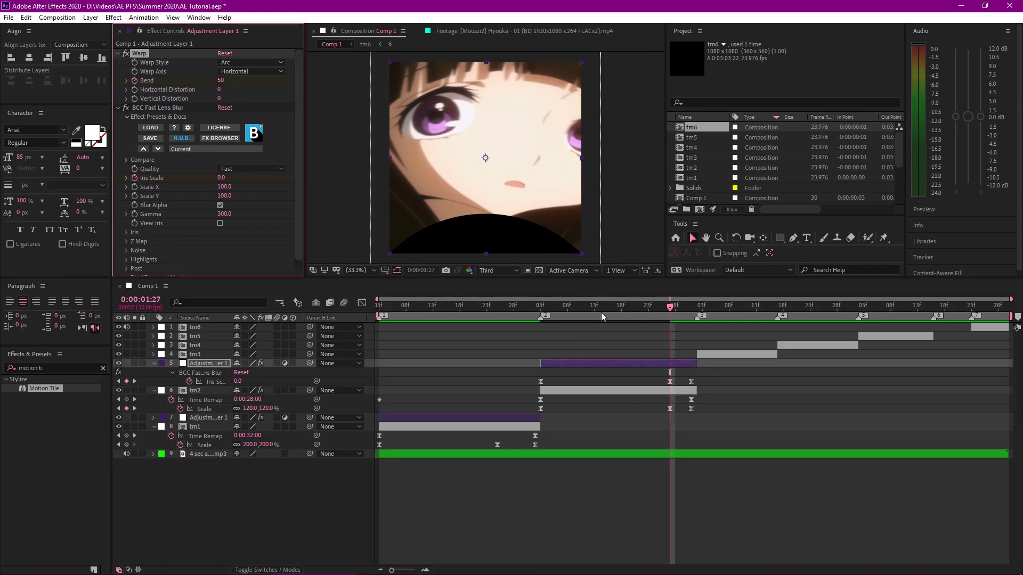
{"action": "left_click", "coordinate": [220, 80]}
{"action": "type", "text": "0"}
{"action": "key", "text": "Return"}
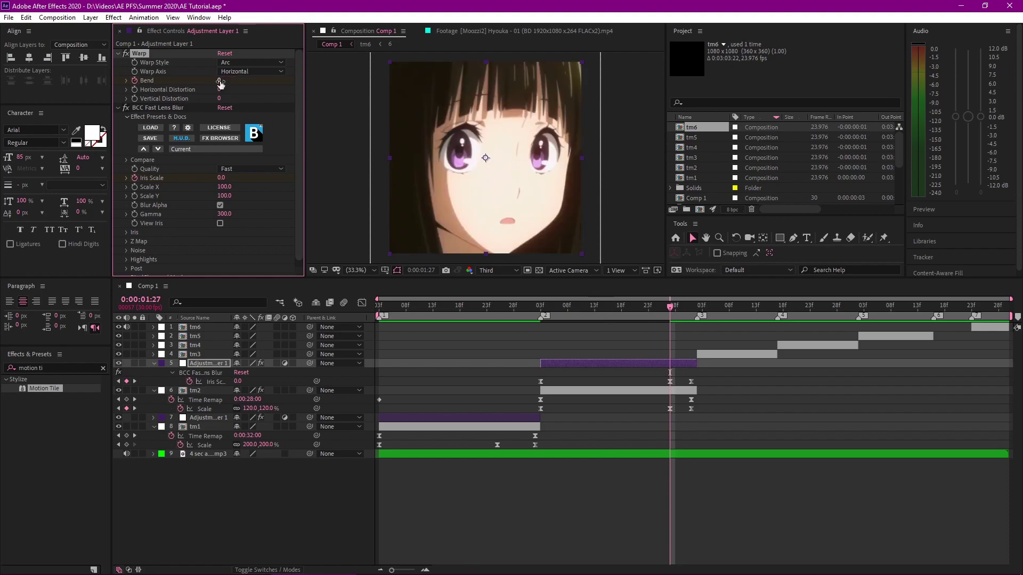
Change the Warp Style to FishEye and keyframe Bend at -100 at 0:00:02:01
{"action": "left_click", "coordinate": [265, 66]}
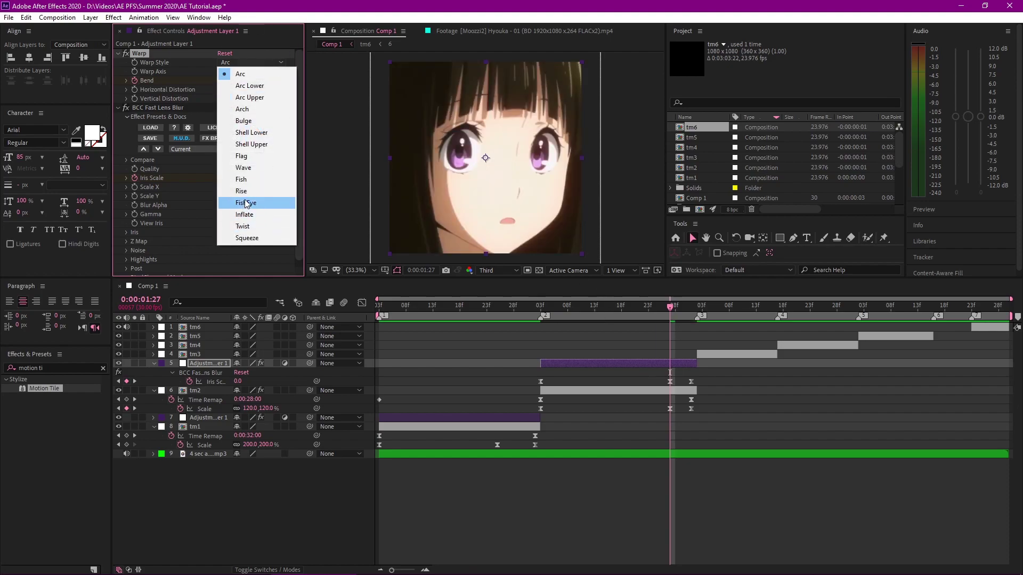
{"action": "left_click", "coordinate": [251, 202]}
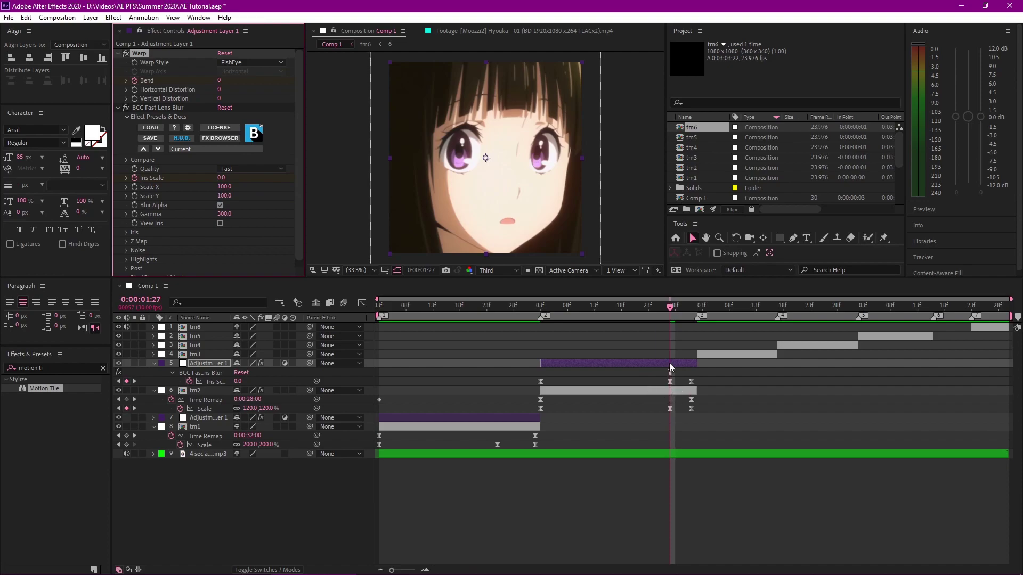
{"action": "left_click", "coordinate": [669, 363]}
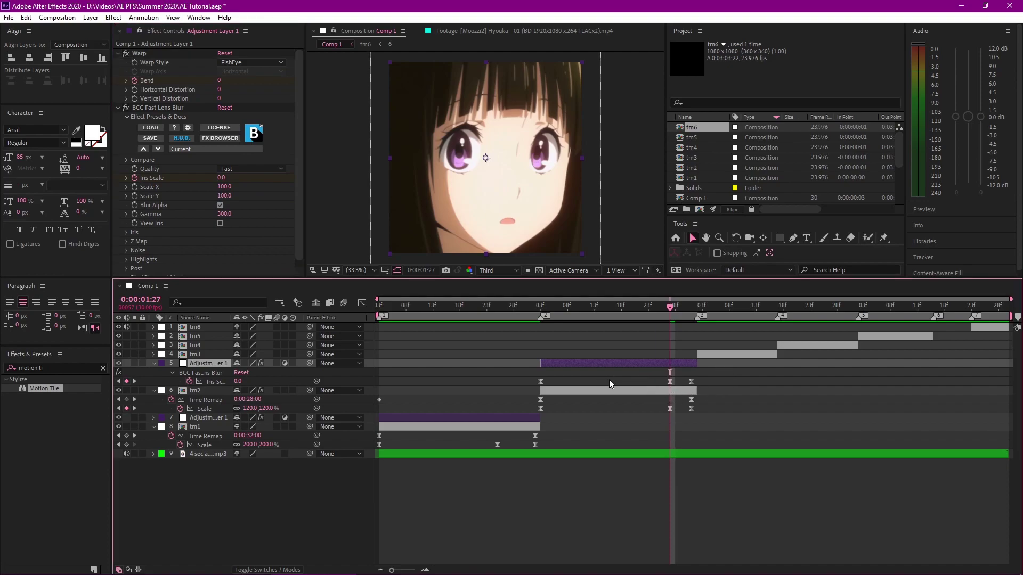
{"action": "key", "text": "u"}
{"action": "left_click", "coordinate": [670, 382]}
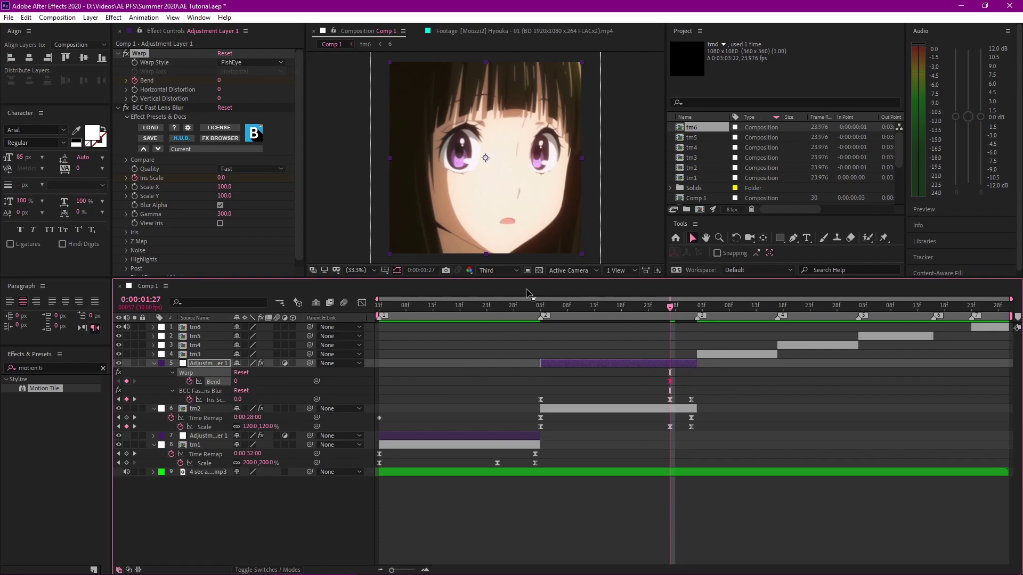
{"action": "left_click", "coordinate": [648, 360]}
{"action": "key", "text": "o"}
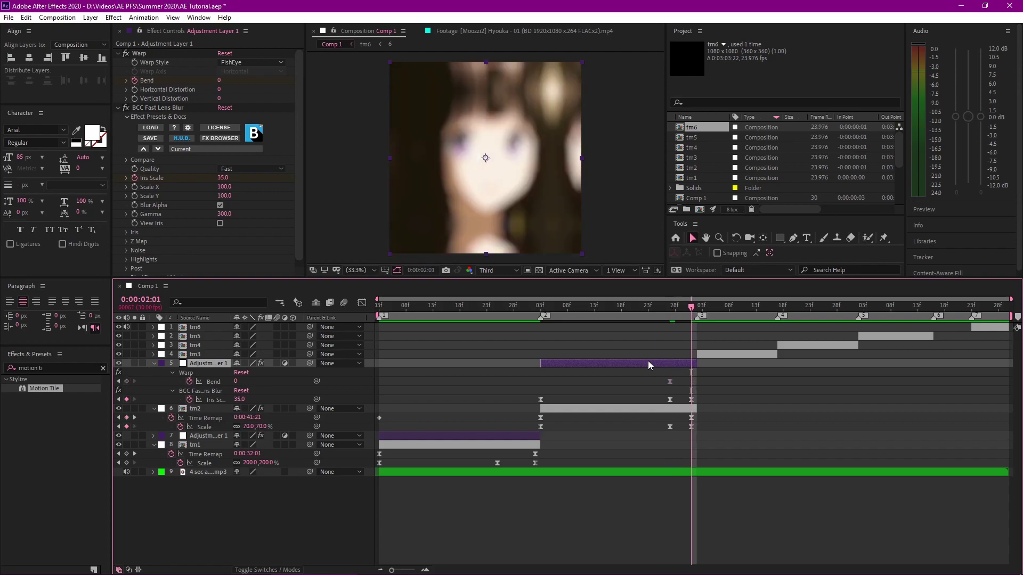
{"action": "left_click_drag", "start_coordinate": [219, 81], "coordinate": [143, 89]}
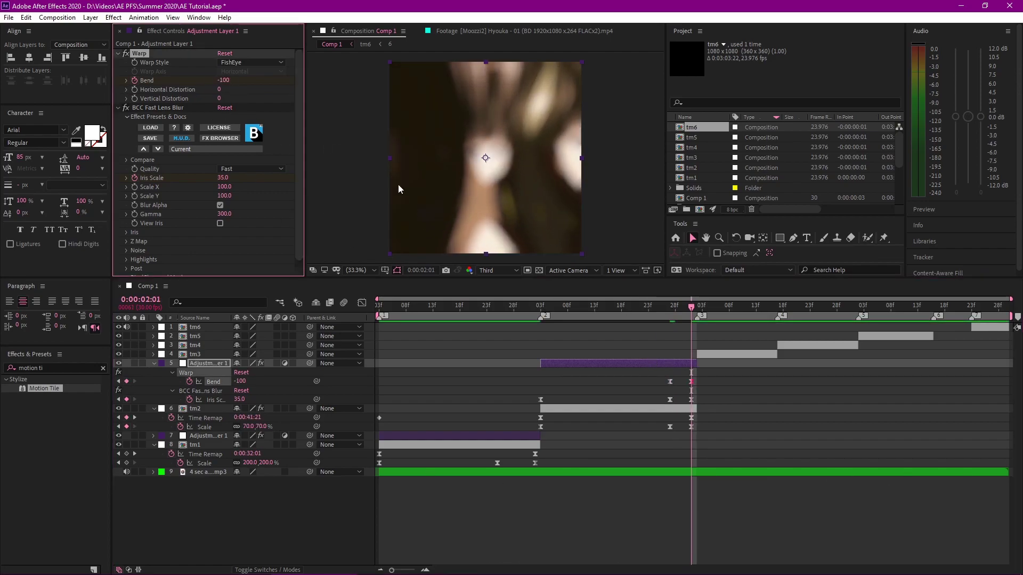
Ease the Warp Bend curve so it starts slowly and drops steeply into the last keyframe, and save the project
{"action": "left_click", "coordinate": [361, 303]}
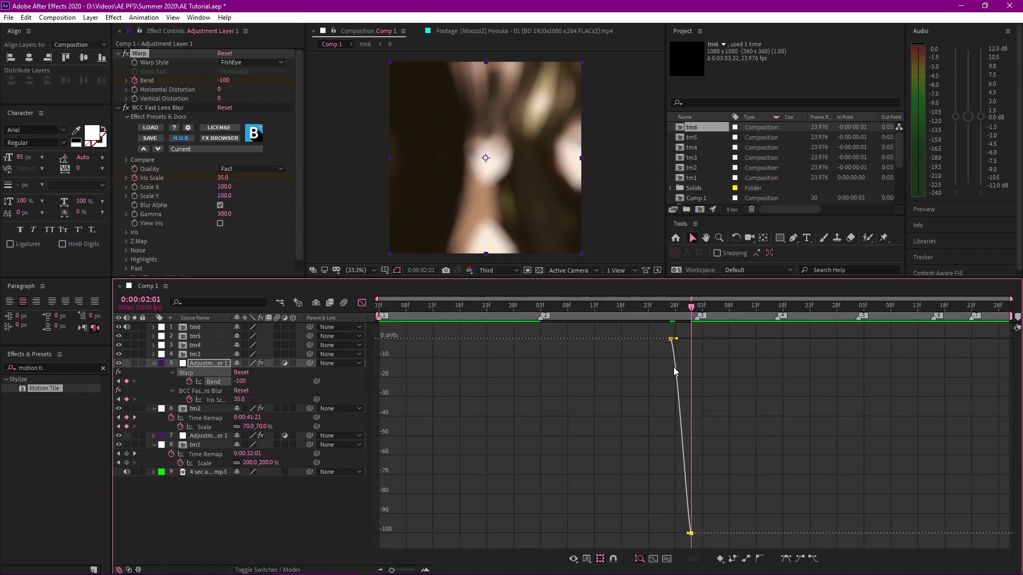
{"action": "key", "text": "ctrl+a"}
{"action": "key", "text": "F9"}
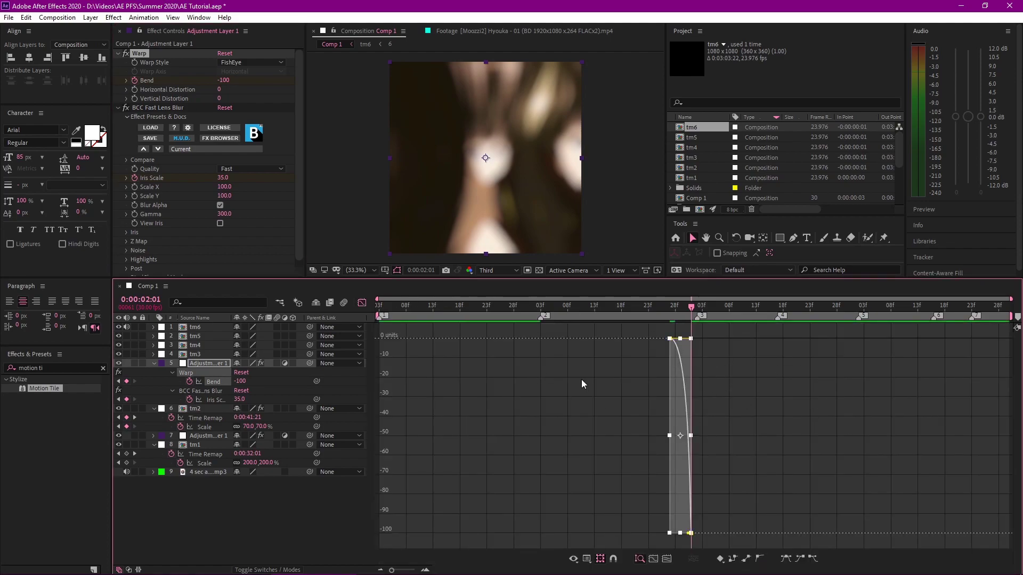
{"action": "left_click", "coordinate": [620, 373]}
{"action": "left_click_drag", "start_coordinate": [679, 339], "coordinate": [679, 341]}
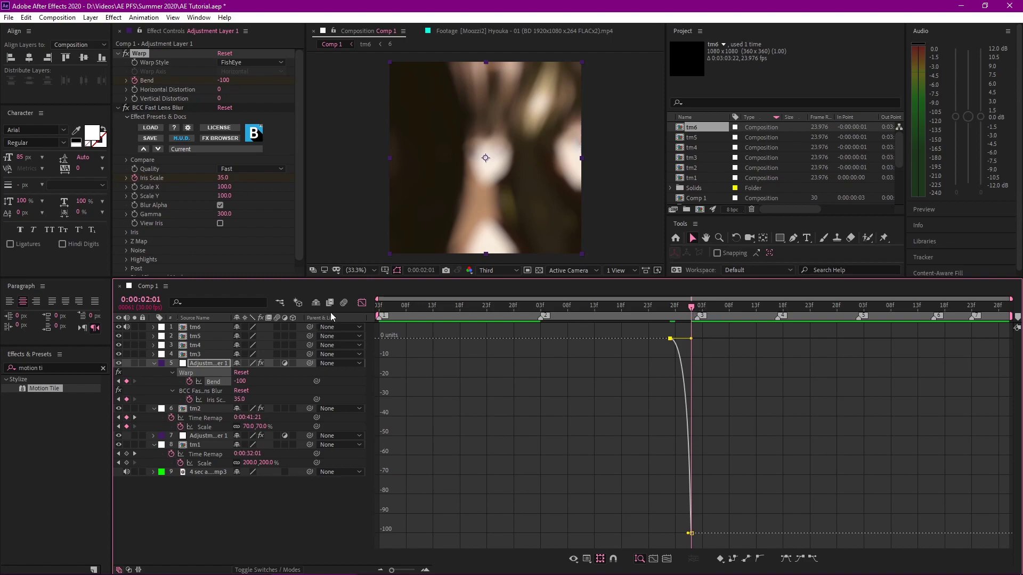
{"action": "left_click", "coordinate": [361, 303]}
{"action": "key", "text": "u"}
{"action": "left_click", "coordinate": [641, 344]}
{"action": "key", "text": "ctrl+s"}
Preview the composition from 0:00:00:28 and move the playhead to 0:00:01:24 to check the end of tm2
{"action": "left_click", "coordinate": [514, 309]}
{"action": "key", "text": "space"}
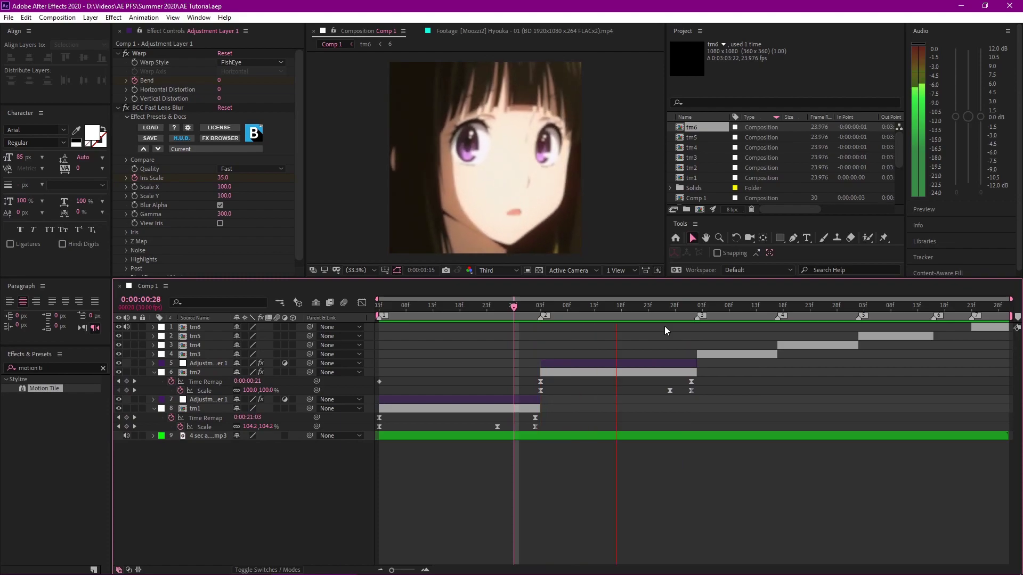
{"action": "left_click", "coordinate": [654, 308]}
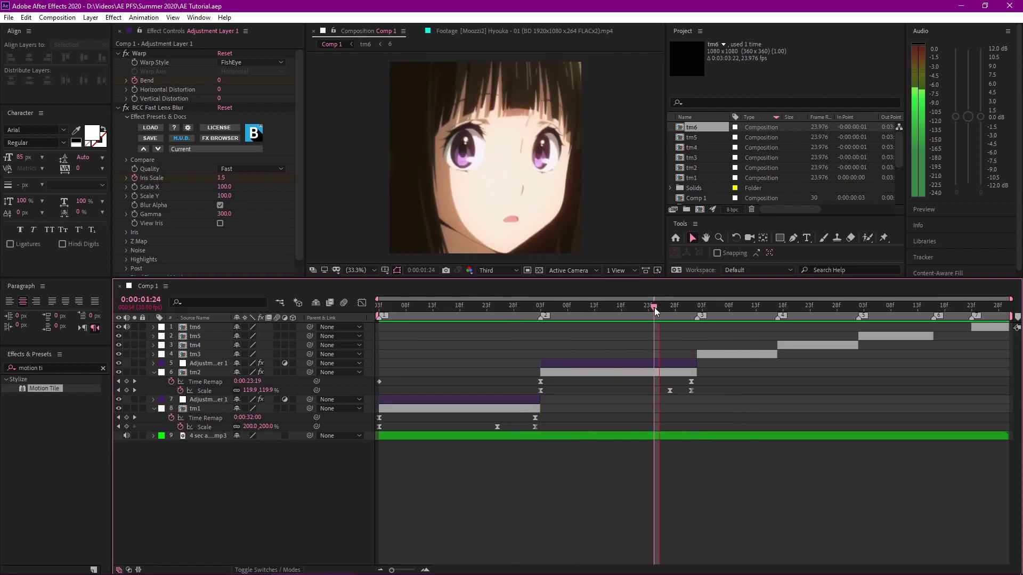
Compare the end of tm2 from 0:00:01:26 with the adjustment layer's Warp effect disabled and enabled again
{"action": "left_click_drag", "start_coordinate": [654, 308], "coordinate": [670, 325]}
{"action": "left_click", "coordinate": [670, 365]}
{"action": "left_click", "coordinate": [126, 53]}
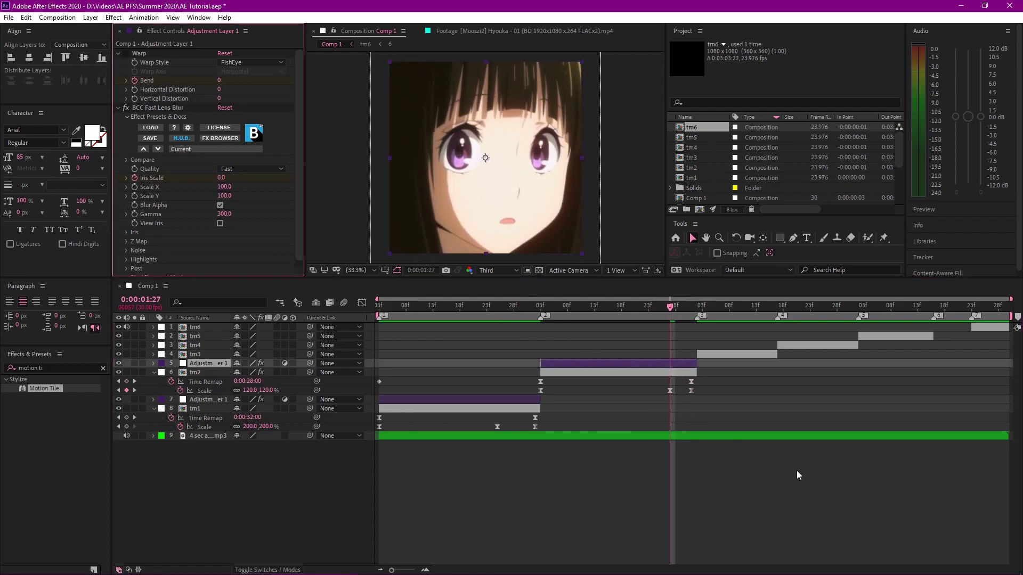
{"action": "left_click", "coordinate": [794, 475]}
{"action": "left_click", "coordinate": [664, 306]}
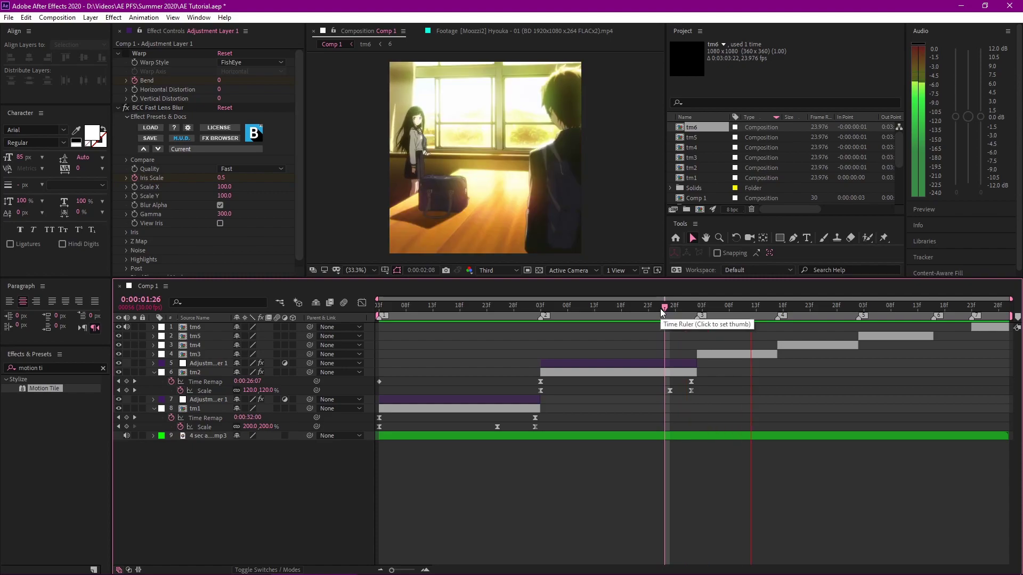
{"action": "key", "text": "space"}
{"action": "key", "text": "space"}
{"action": "key", "text": "space"}
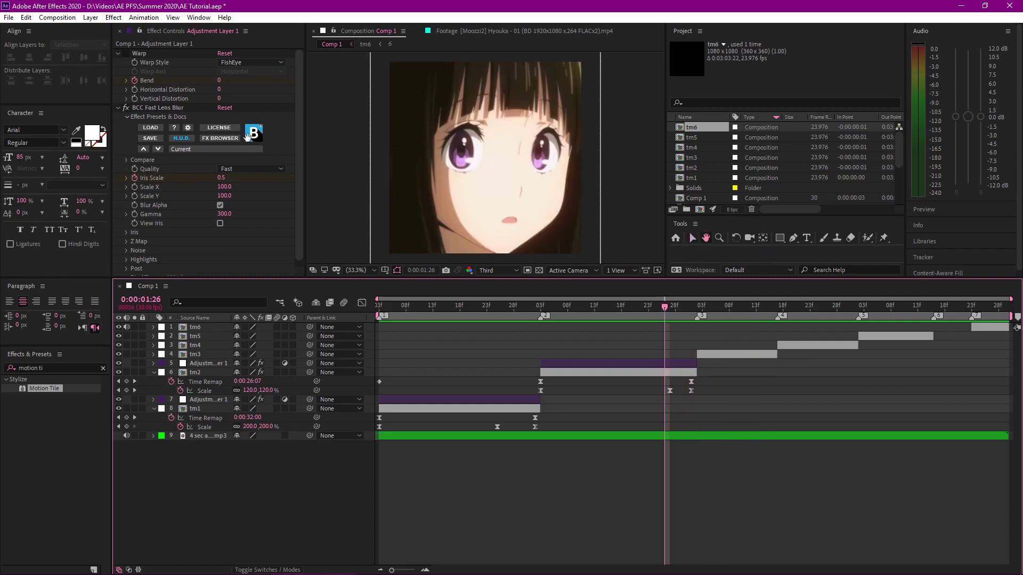
{"action": "left_click", "coordinate": [126, 53]}
{"action": "key", "text": "v"}
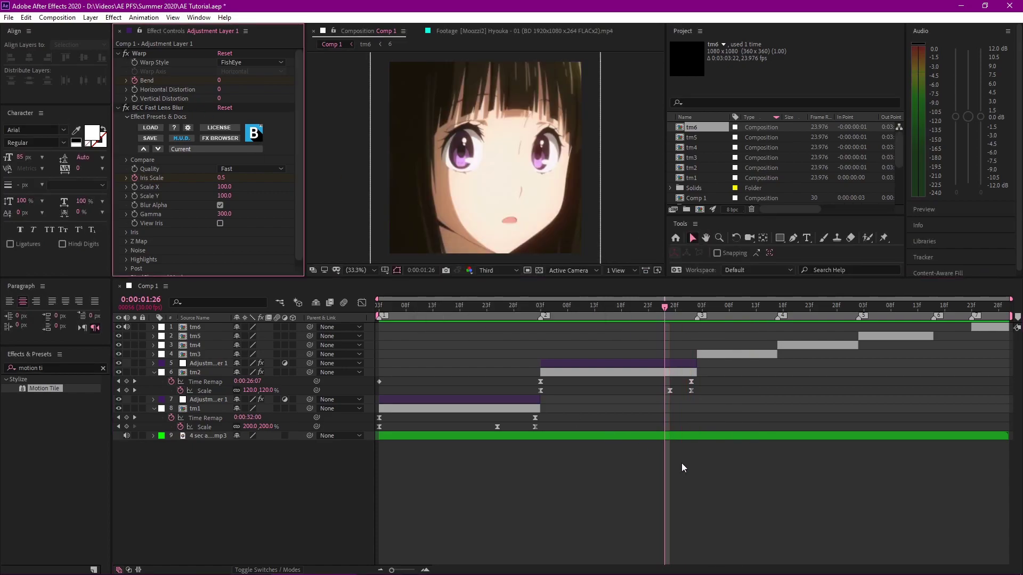
{"action": "key", "text": "space"}
{"action": "key", "text": "space"}
{"action": "key", "text": "space"}
{"action": "key", "text": "space"}
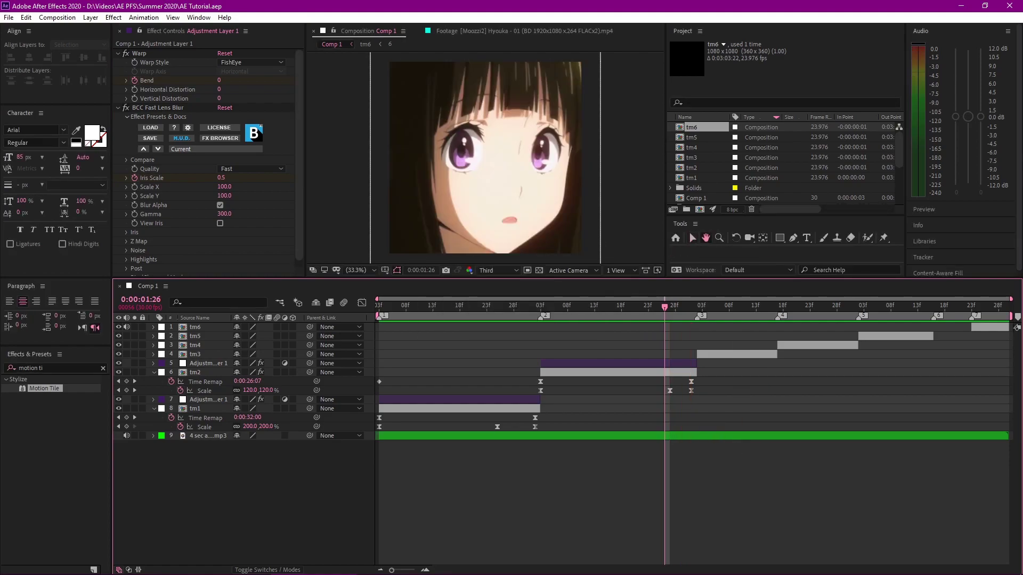
Keyframe tm3's Scale at 100% at 0:00:02:02 and add another Scale keyframe with the same value at 0:00:02:12
{"action": "key", "text": "o"}
{"action": "left_click", "coordinate": [716, 354]}
{"action": "key", "text": "s"}
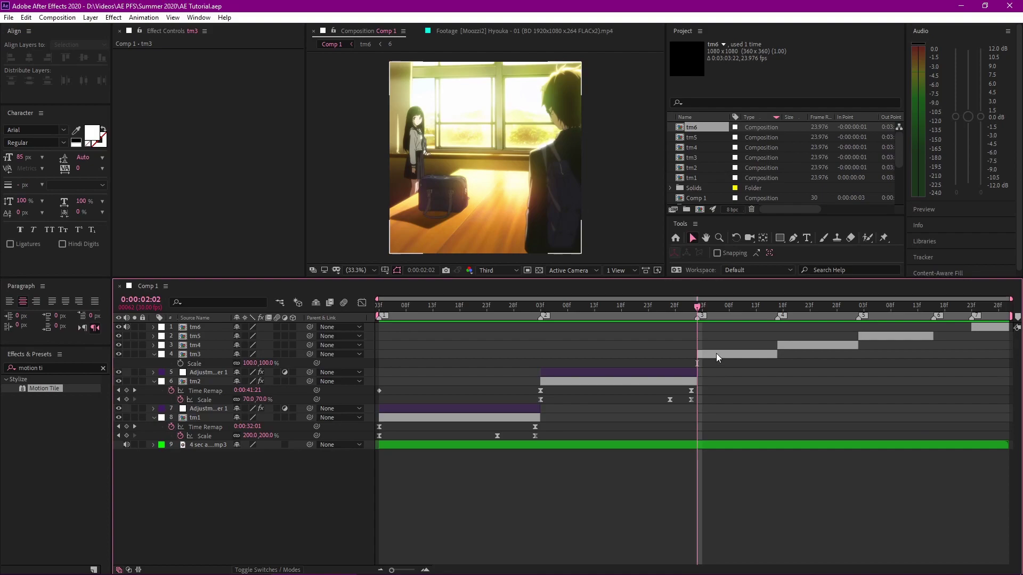
{"action": "left_click", "coordinate": [716, 353]}
{"action": "left_click", "coordinate": [180, 363]}
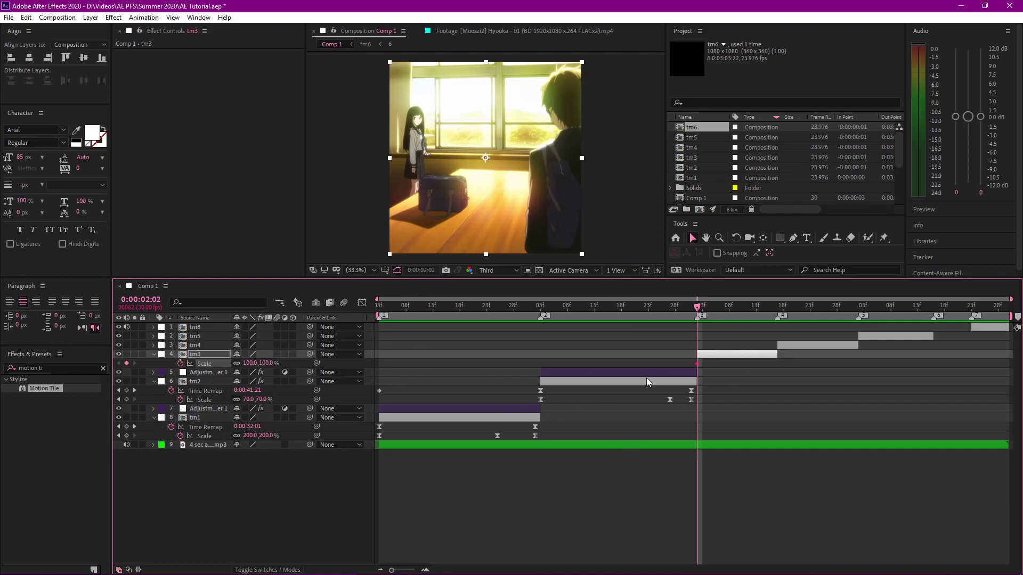
{"action": "left_click", "coordinate": [763, 319]}
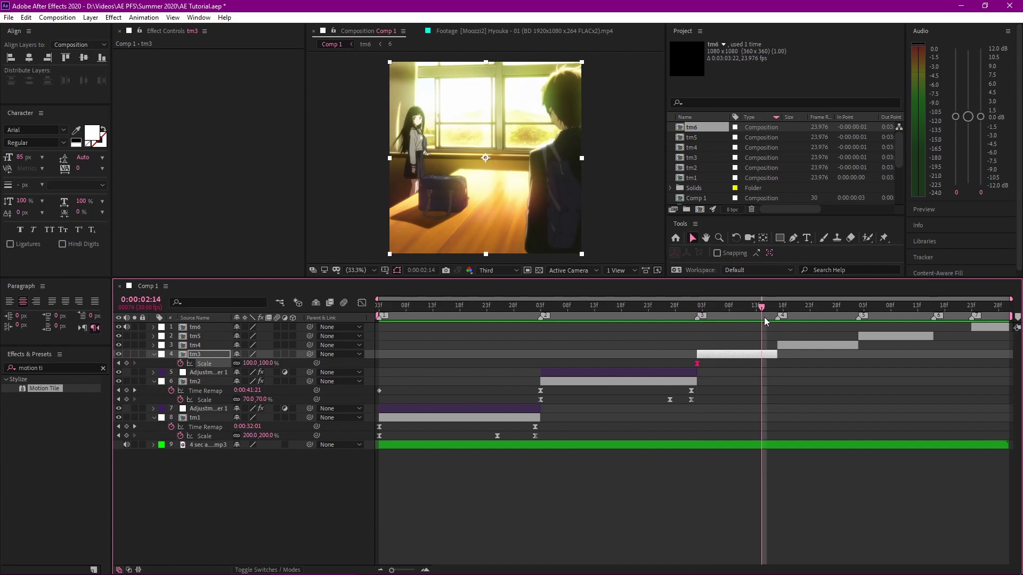
{"action": "key", "text": "Page_Up"}
{"action": "key", "text": "Page_Up"}
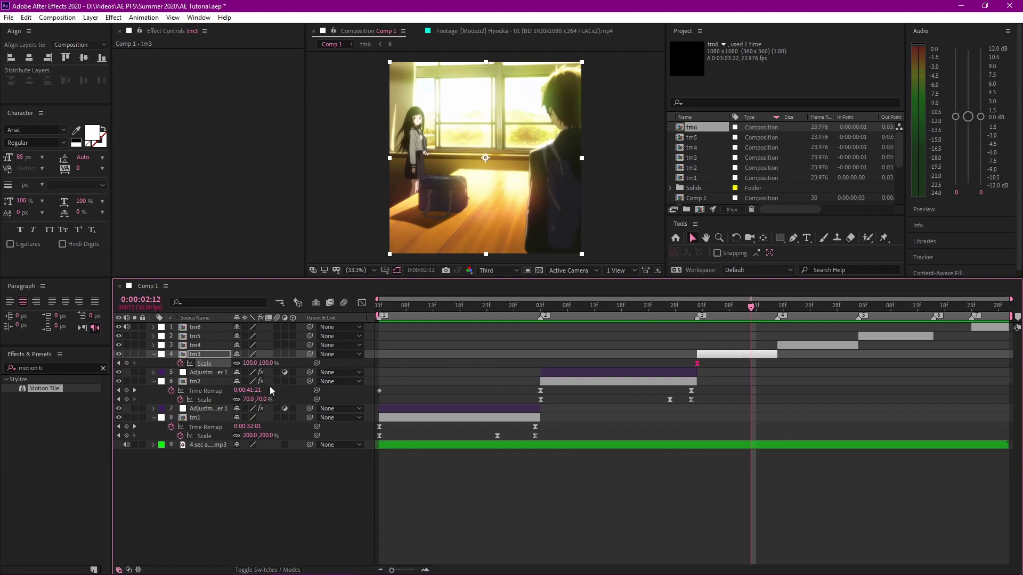
{"action": "left_click", "coordinate": [126, 363]}
Set tm3's Scale to 70% at 0:00:02:16 as its last keyframe
{"action": "key", "text": "Page_Down"}
{"action": "key", "text": "Page_Down"}
{"action": "key", "text": "Page_Down"}
{"action": "key", "text": "Page_Down"}
{"action": "left_click_drag", "start_coordinate": [255, 363], "coordinate": [238, 363]}
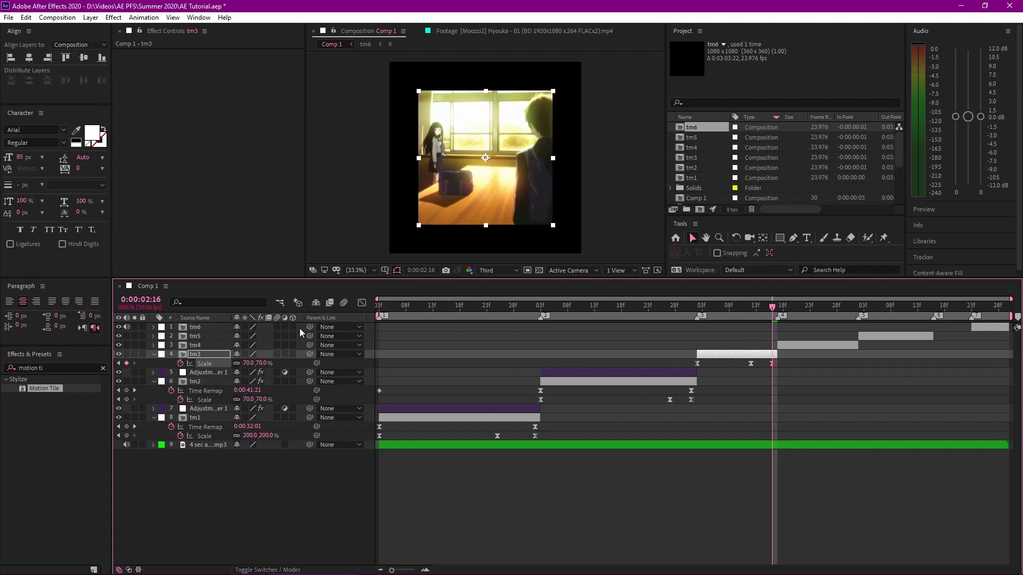
{"action": "left_click", "coordinate": [762, 356]}
{"action": "key", "text": "i"}
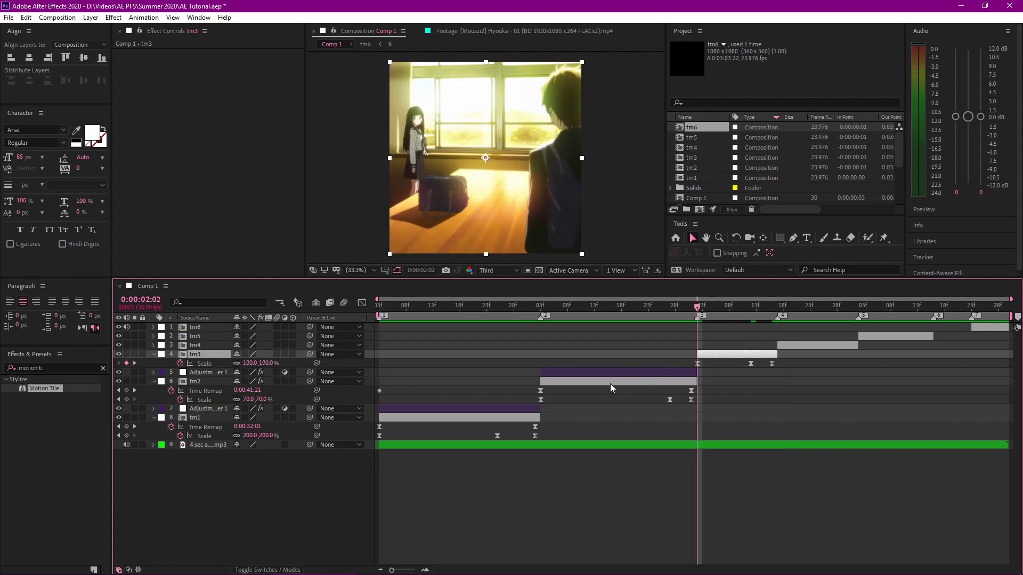
{"action": "left_click_drag", "start_coordinate": [772, 315], "coordinate": [762, 315]}
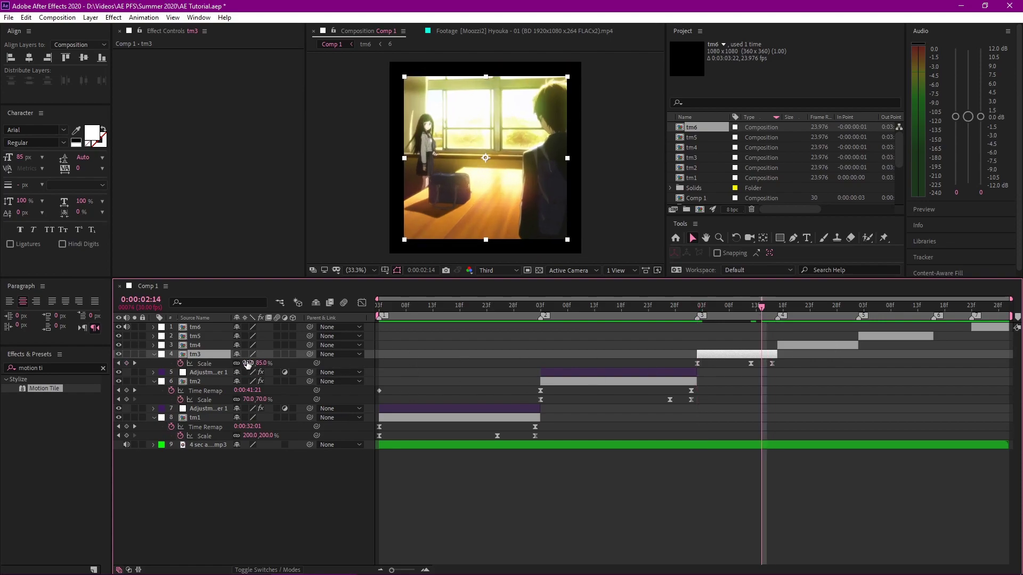
{"action": "mouse_move", "coordinate": [247, 364]}
{"action": "left_mouse_down"}
{"action": "mouse_move", "coordinate": [260, 364]}
{"action": "mouse_move", "coordinate": [248, 366]}
{"action": "left_mouse_up"}
{"action": "key", "text": "ctrl+z"}
{"action": "left_click_drag", "start_coordinate": [762, 314], "coordinate": [772, 314]}
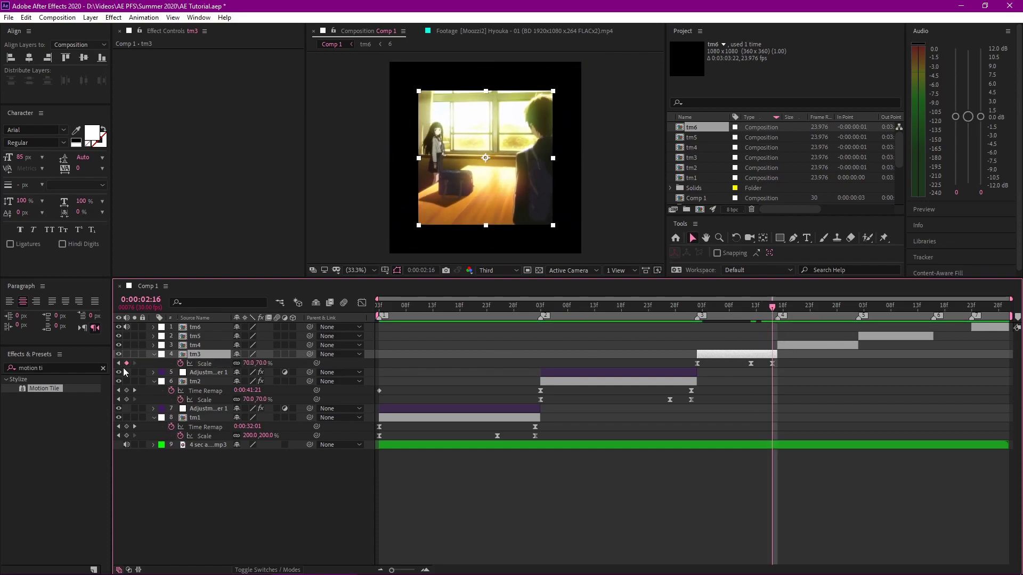
Set tm3's first Scale keyframe at 0:00:02:02 to 200%
{"action": "key", "text": "i"}
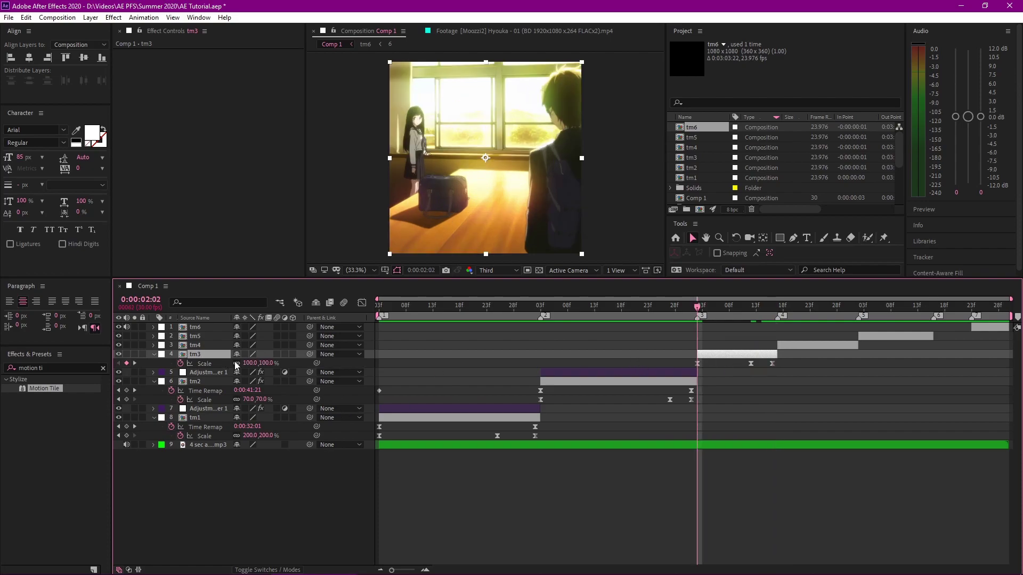
{"action": "left_click_drag", "start_coordinate": [248, 364], "coordinate": [258, 366]}
{"action": "left_click", "coordinate": [257, 366]}
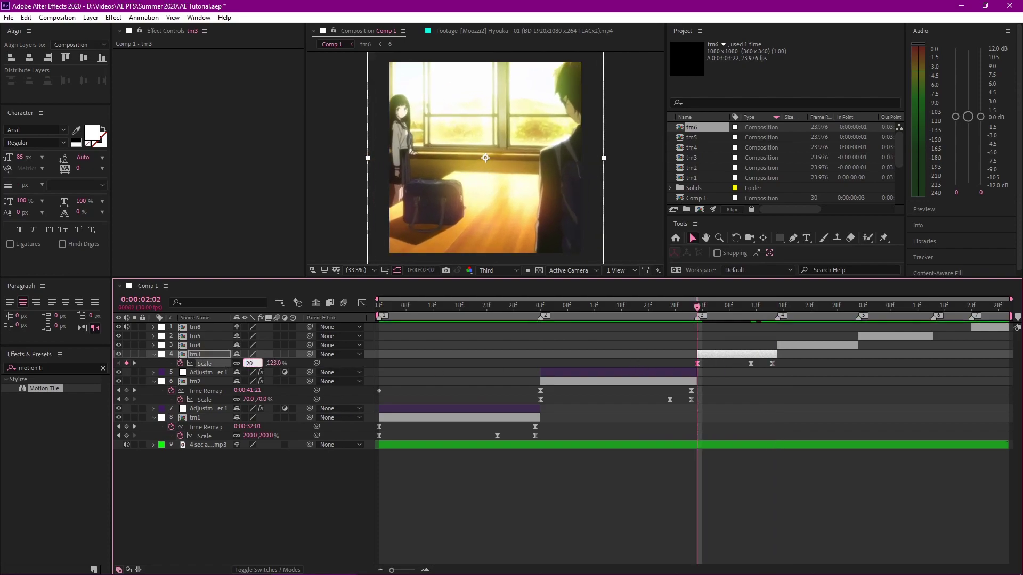
{"action": "type", "text": "200"}
{"action": "key", "text": "Return"}
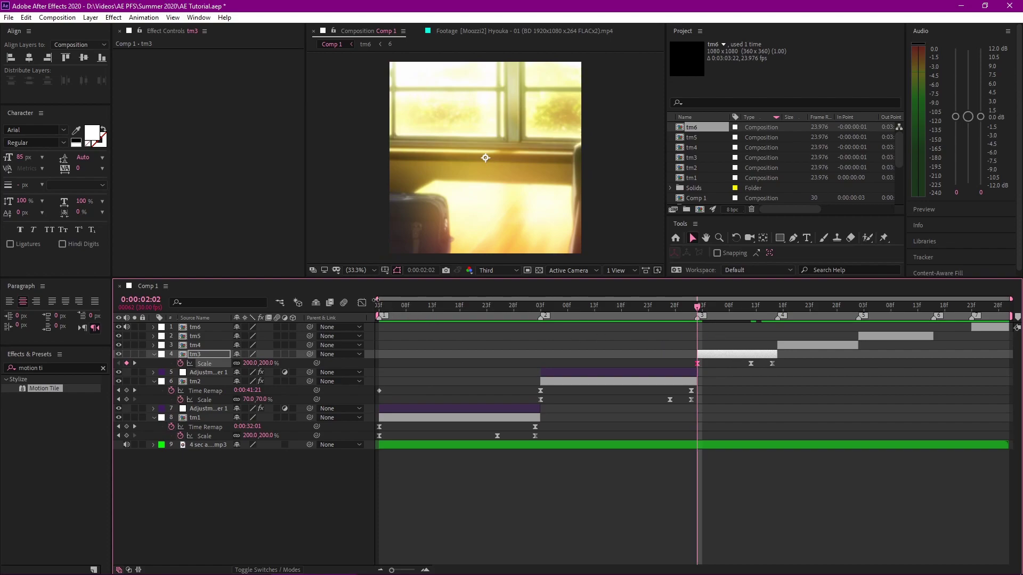
Shape tm3's Scale curve so it levels off at the middle keyframe and drops steeply into the last one
{"action": "key", "text": "shift+F3"}
{"action": "left_click_drag", "start_coordinate": [741, 488], "coordinate": [587, 457]}
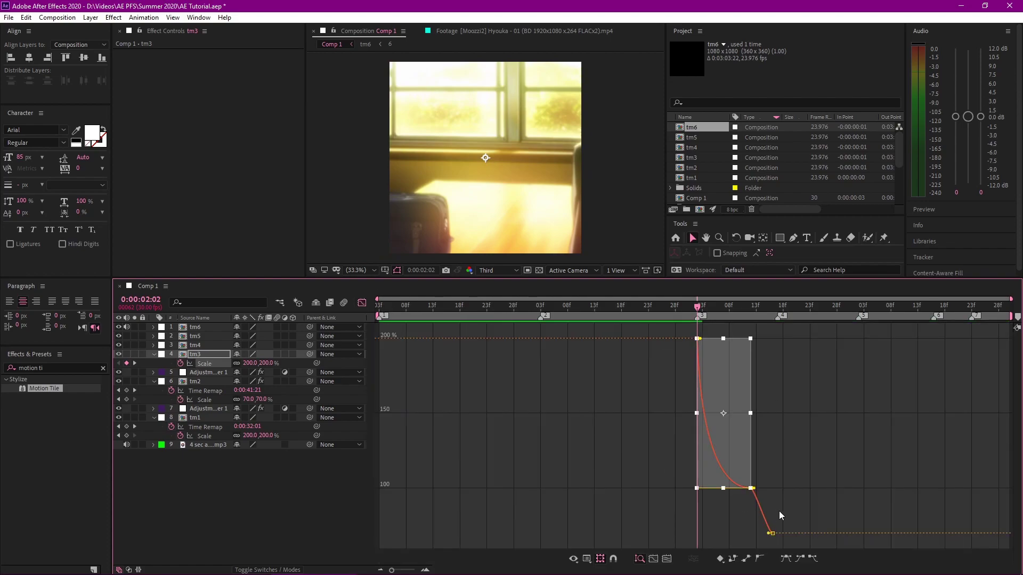
{"action": "left_click", "coordinate": [794, 474]}
{"action": "left_click", "coordinate": [755, 498]}
{"action": "key", "text": "F9"}
{"action": "left_click", "coordinate": [830, 425]}
{"action": "left_click_drag", "start_coordinate": [750, 309], "coordinate": [765, 309]}
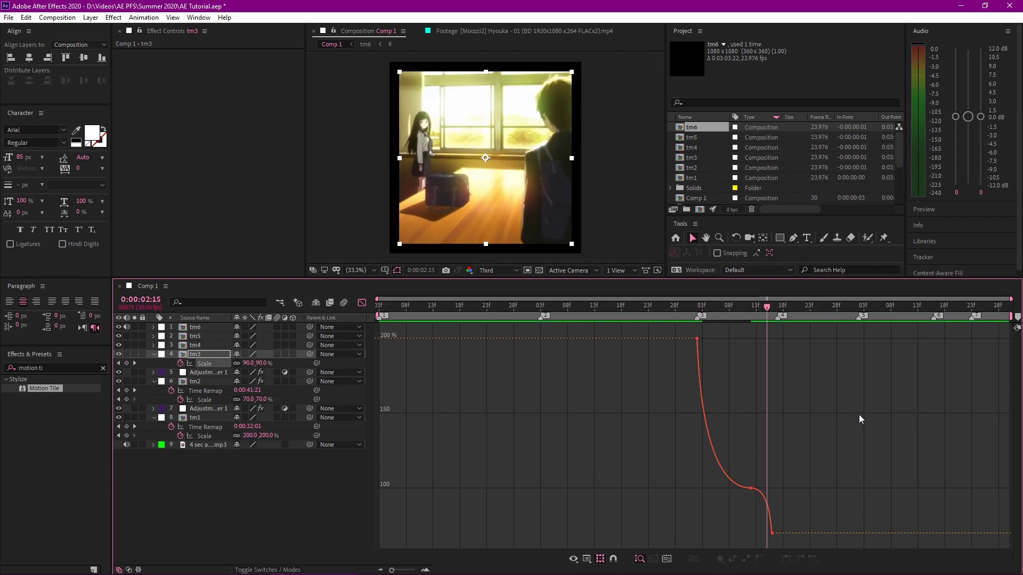
Extend the first Scale keyframe's handle of tm3 steeply down to about 150% and preview from 0:00:02:02
{"action": "left_click_drag", "start_coordinate": [783, 540], "coordinate": [748, 505]}
{"action": "left_click", "coordinate": [697, 338]}
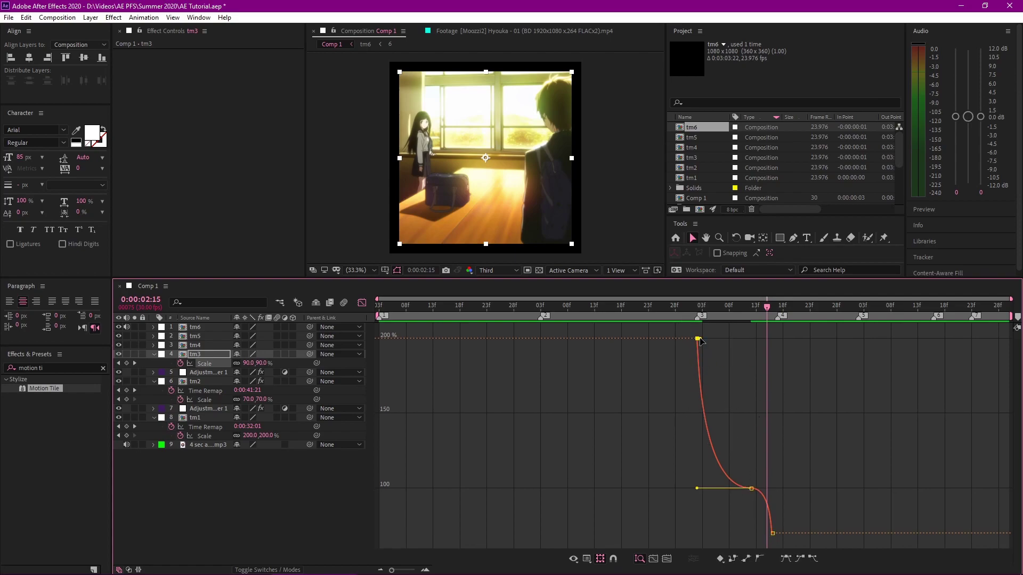
{"action": "left_click_drag", "start_coordinate": [699, 340], "coordinate": [698, 396]}
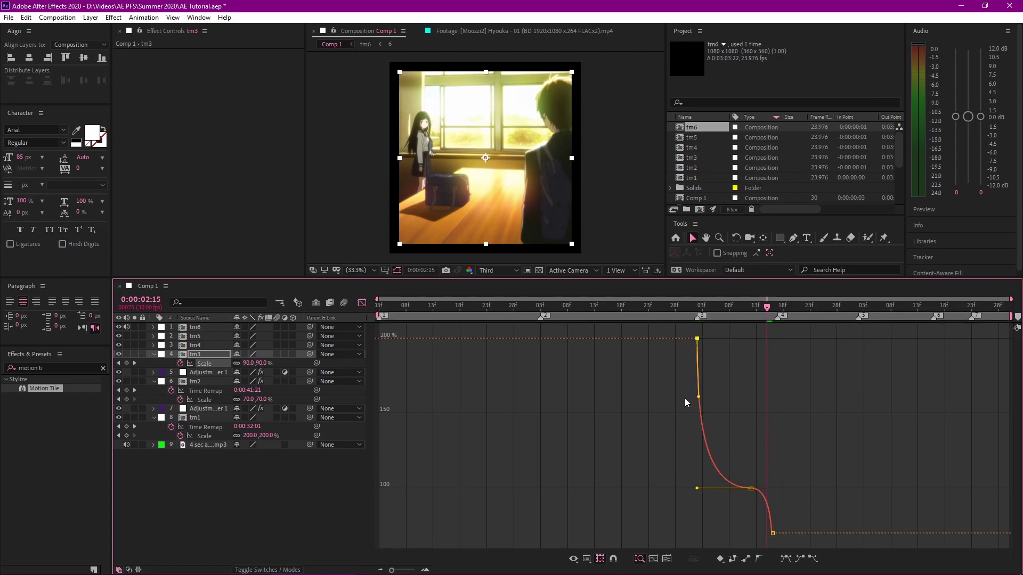
{"action": "mouse_move", "coordinate": [687, 335]}
{"action": "left_mouse_down"}
{"action": "mouse_move", "coordinate": [713, 359]}
{"action": "mouse_move", "coordinate": [702, 356]}
{"action": "mouse_move", "coordinate": [702, 335]}
{"action": "left_mouse_up"}
{"action": "mouse_move", "coordinate": [700, 404]}
{"action": "left_mouse_down"}
{"action": "mouse_move", "coordinate": [670, 425]}
{"action": "mouse_move", "coordinate": [698, 421]}
{"action": "mouse_move", "coordinate": [697, 410]}
{"action": "left_mouse_up"}
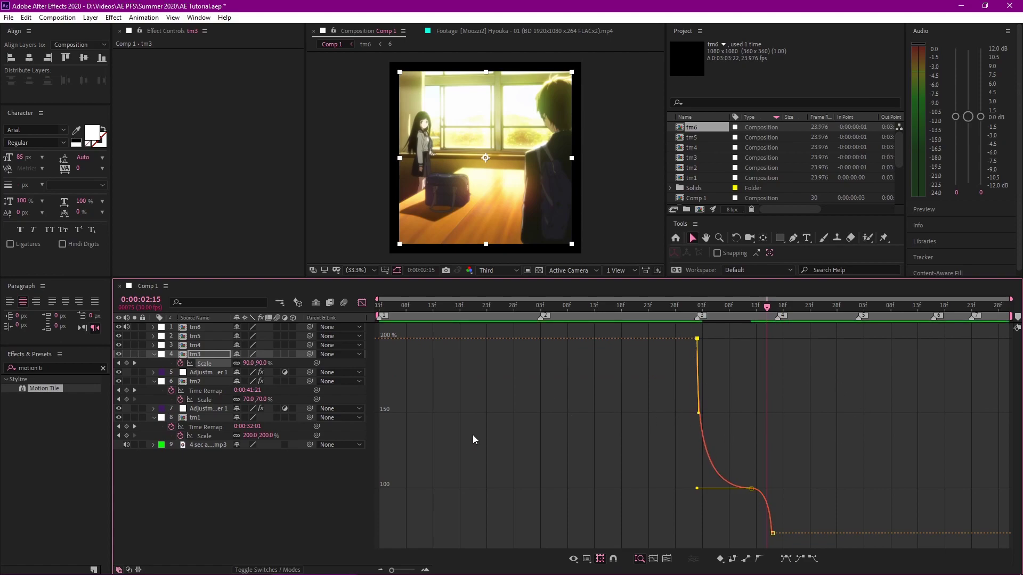
{"action": "left_click_drag", "start_coordinate": [715, 307], "coordinate": [697, 307]}
{"action": "left_click", "coordinate": [361, 302]}
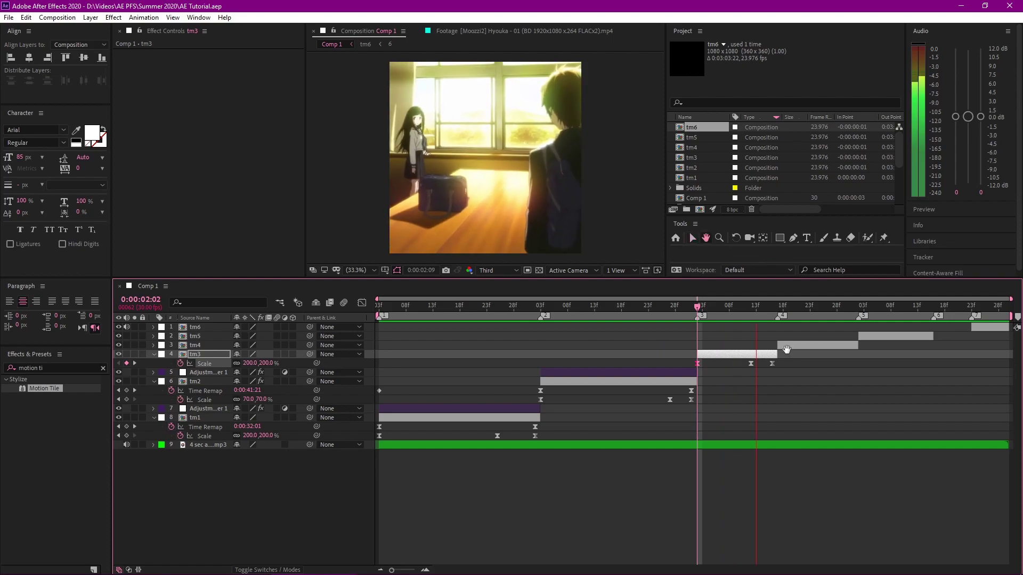
{"action": "key", "text": "space"}
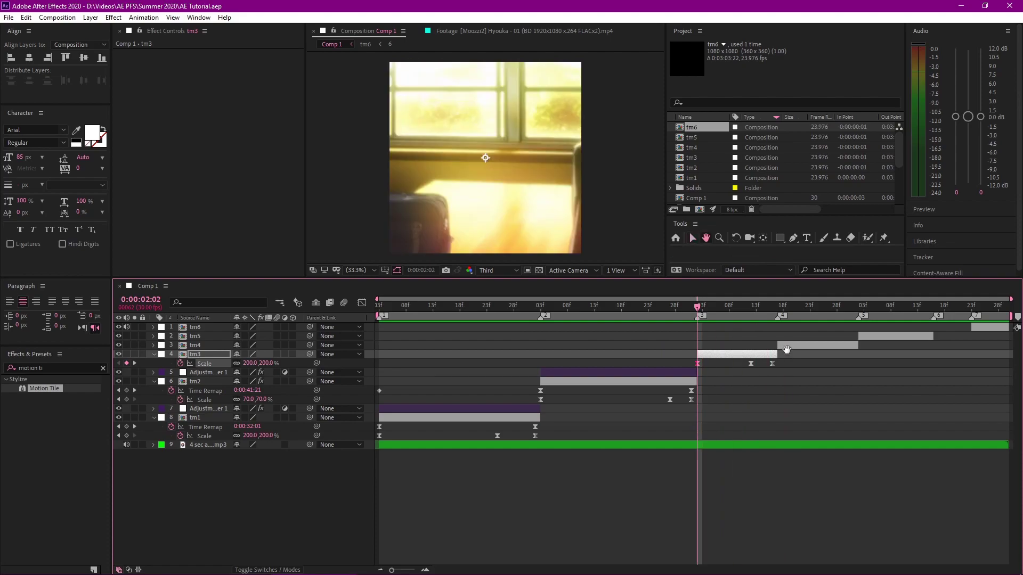
Try a softer tm3 Scale curve by raising the middle keyframe's incoming handle and retracting the first keyframe's handle, and save the project
{"action": "left_click", "coordinate": [361, 302]}
{"action": "left_click_drag", "start_coordinate": [697, 489], "coordinate": [677, 458]}
{"action": "left_click_drag", "start_coordinate": [698, 412], "coordinate": [700, 339]}
{"action": "left_click", "coordinate": [362, 303]}
{"action": "key", "text": "space"}
{"action": "key", "text": "ctrl+s"}
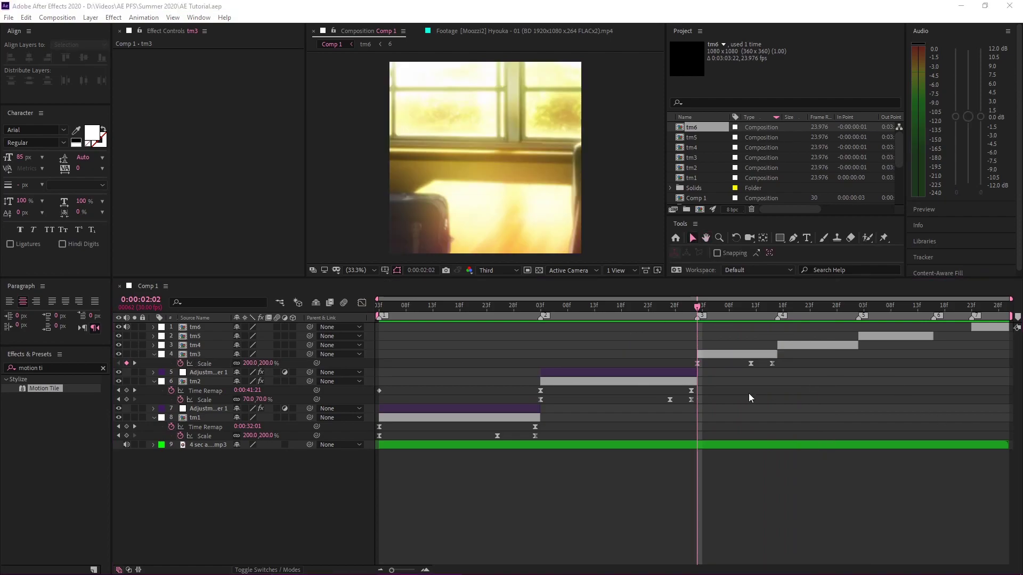
Rework tm3's Scale curve with a long downward handle on the first keyframe and a slightly raised incoming handle on the middle one
{"action": "left_click", "coordinate": [697, 363]}
{"action": "left_click", "coordinate": [362, 303]}
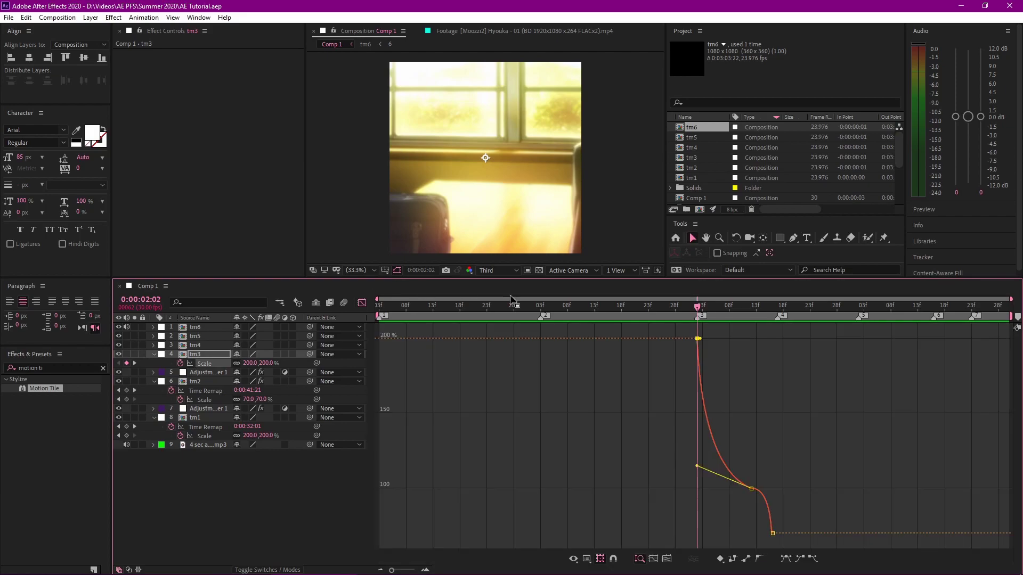
{"action": "left_click_drag", "start_coordinate": [697, 467], "coordinate": [641, 454]}
{"action": "left_click_drag", "start_coordinate": [686, 327], "coordinate": [698, 393]}
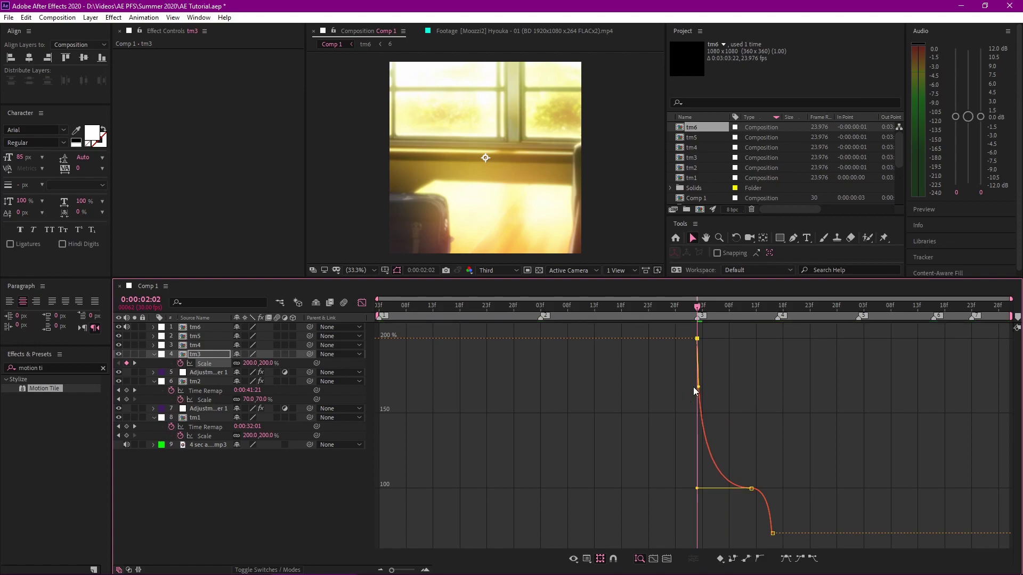
{"action": "left_click_drag", "start_coordinate": [698, 490], "coordinate": [679, 469]}
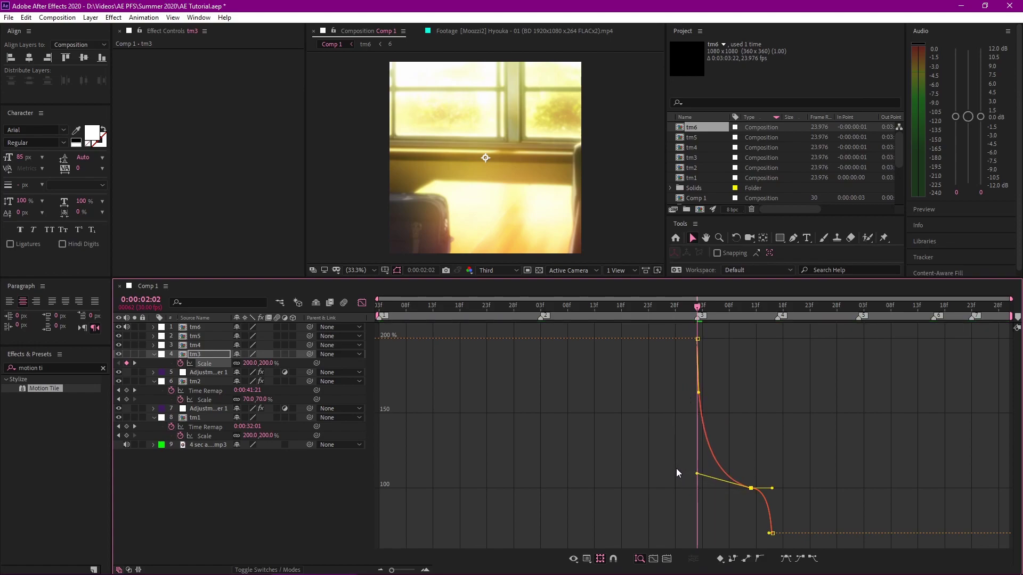
{"action": "left_click", "coordinate": [361, 303]}
Copy the Motion Tile effect from tm2 to tm3 and save the project
{"action": "left_click_drag", "start_coordinate": [755, 318], "coordinate": [772, 312]}
{"action": "left_click", "coordinate": [634, 385]}
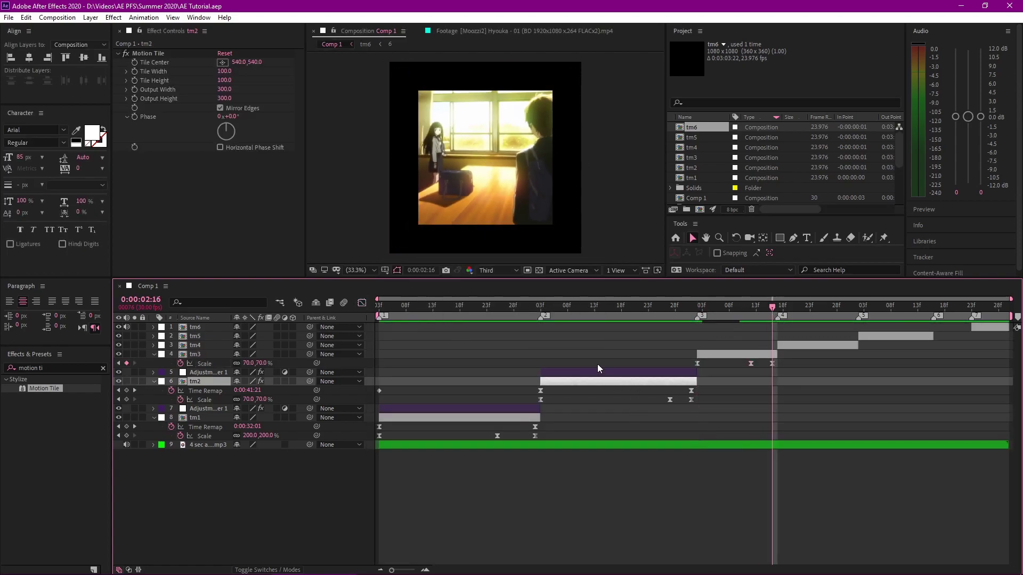
{"action": "left_click", "coordinate": [131, 54]}
{"action": "left_click", "coordinate": [764, 354]}
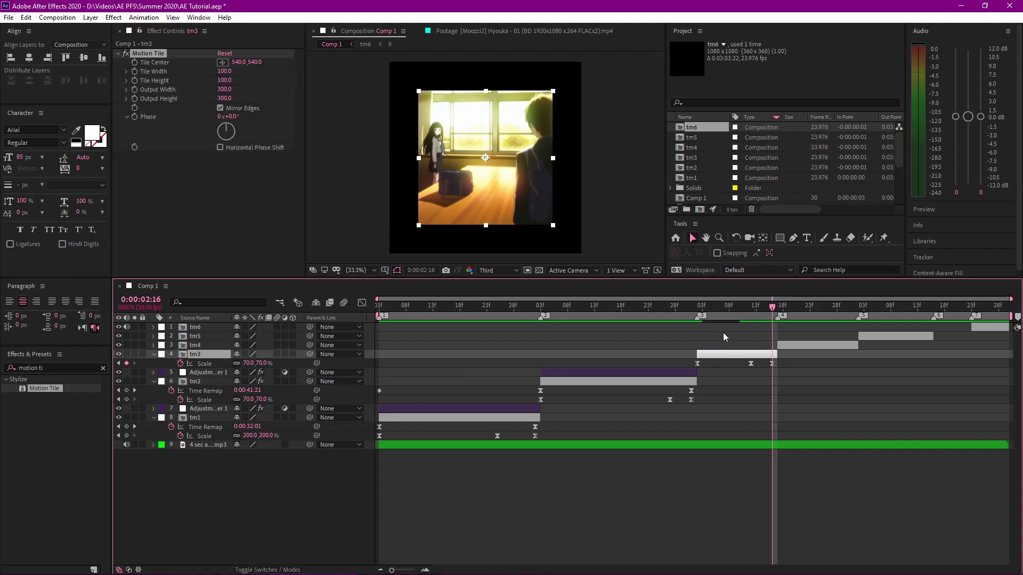
{"action": "left_click", "coordinate": [841, 509]}
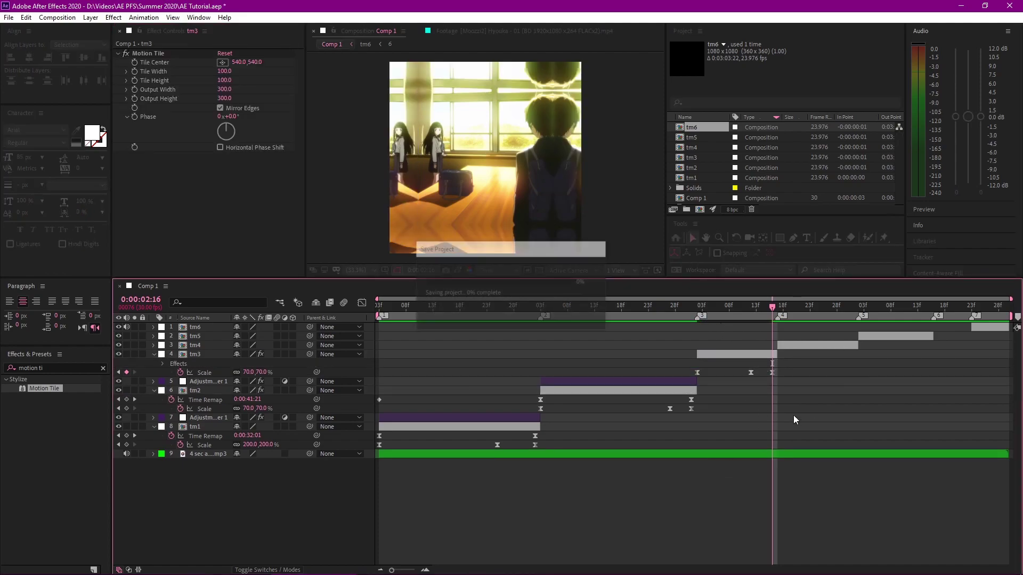
Copy the adjustment layer above tm2 and paste it above tm3, starting at 0:00:02:02
{"action": "left_click", "coordinate": [679, 381]}
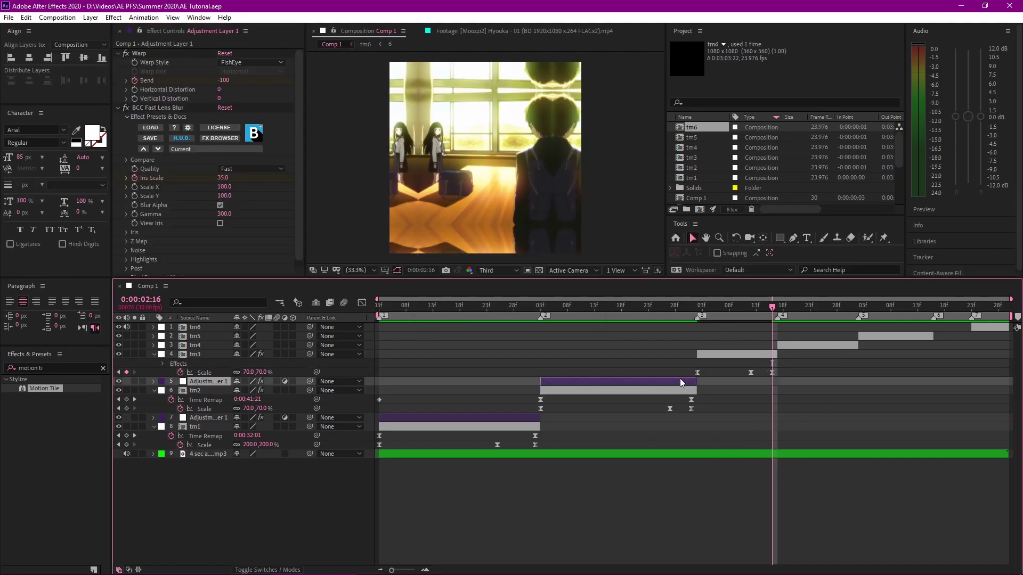
{"action": "left_click", "coordinate": [727, 354]}
{"action": "key", "text": "i"}
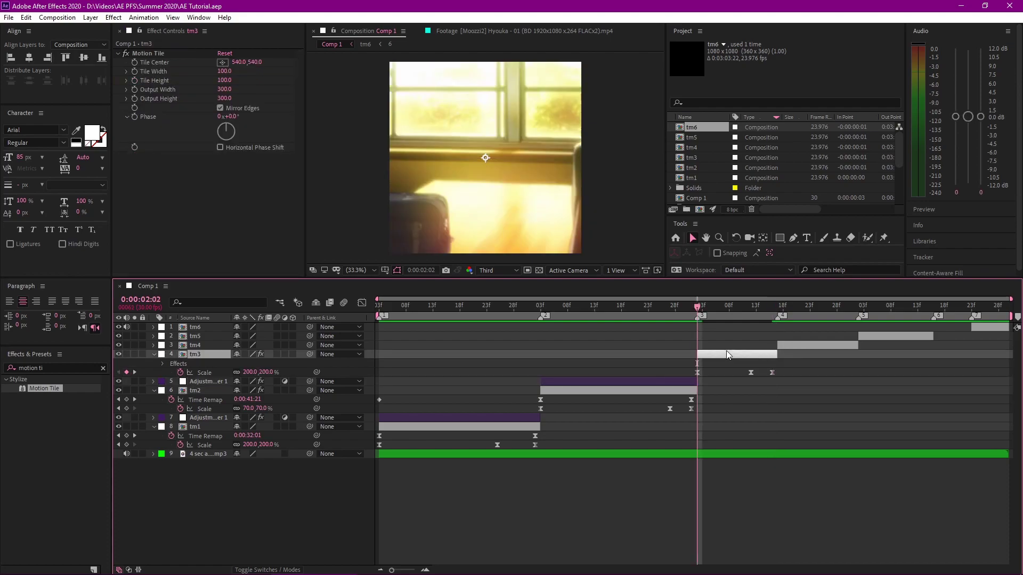
{"action": "key", "text": "ctrl+alt+v"}
Align the pasted layer's later Bend and Iris Scale keyframes with tm3's at 0:00:02:12 and 0:00:02:16, and trim the layer to tm3's end
{"action": "left_click_drag", "start_coordinate": [810, 367], "coordinate": [772, 409]}
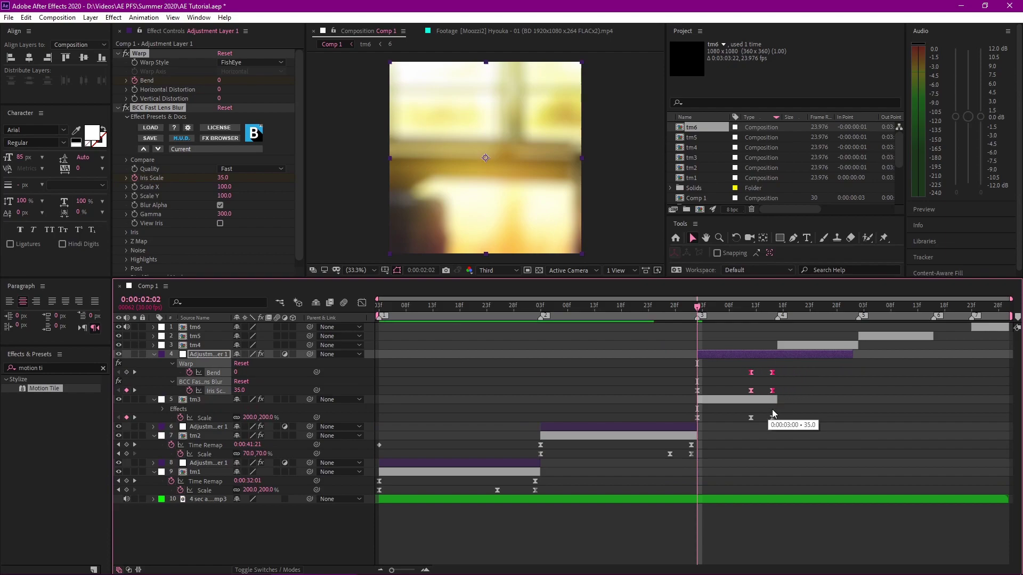
{"action": "left_click_drag", "start_coordinate": [851, 353], "coordinate": [778, 354]}
{"action": "key", "text": "u"}
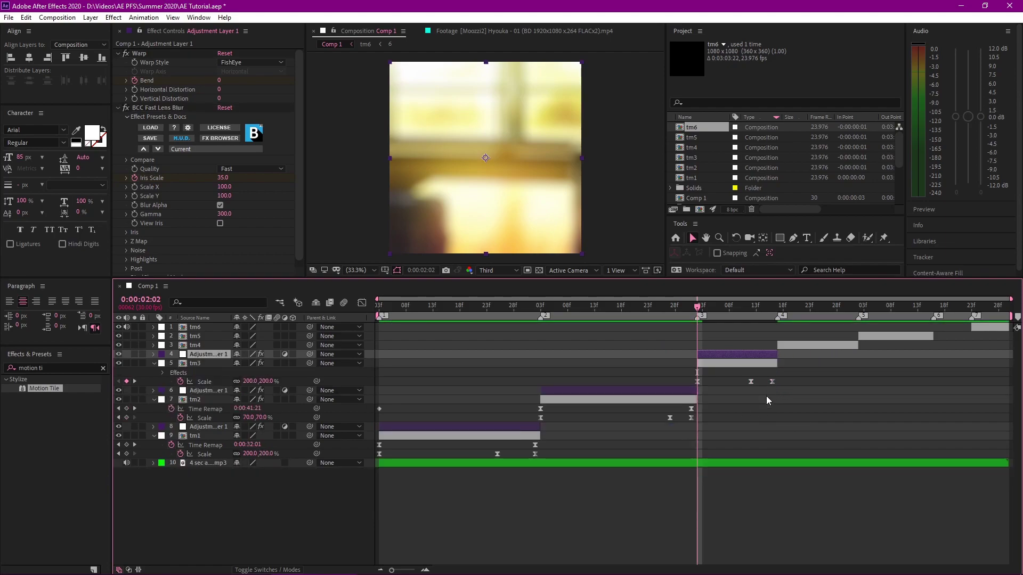
{"action": "left_click", "coordinate": [751, 381]}
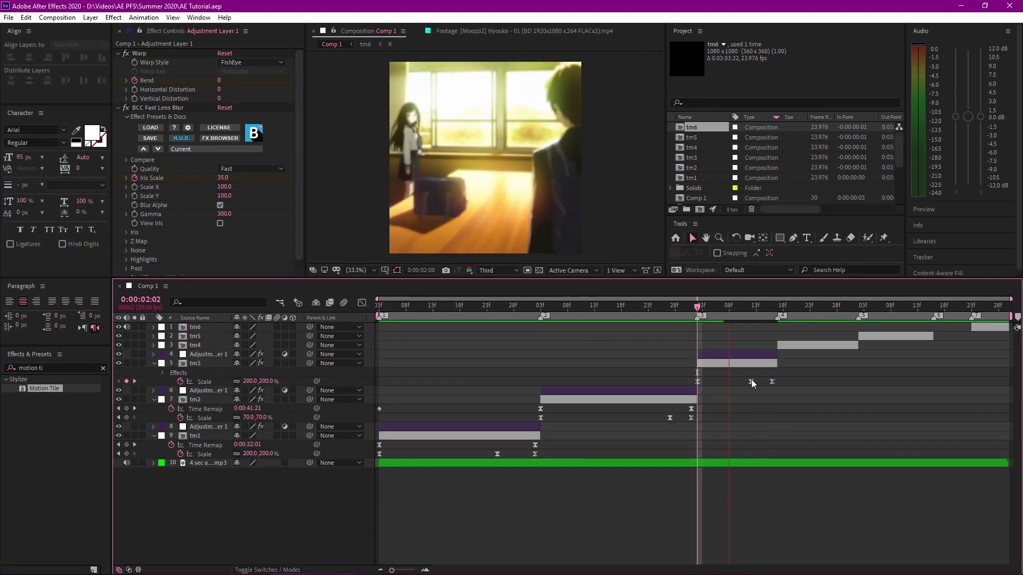
Play back the end of tm2 and the blurred zoom into tm3 to check the transition
{"action": "key", "text": "space"}
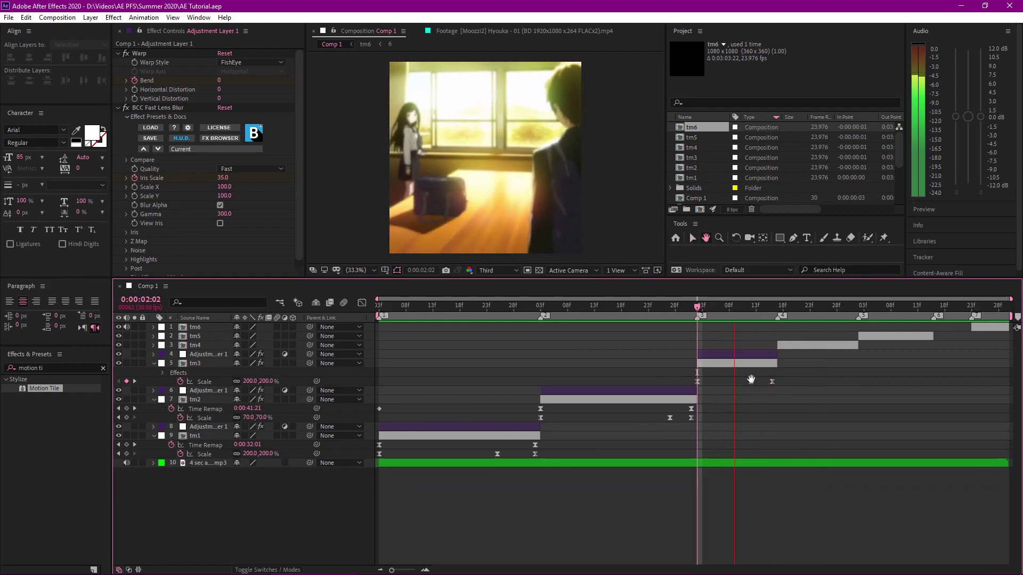
{"action": "left_click", "coordinate": [648, 310]}
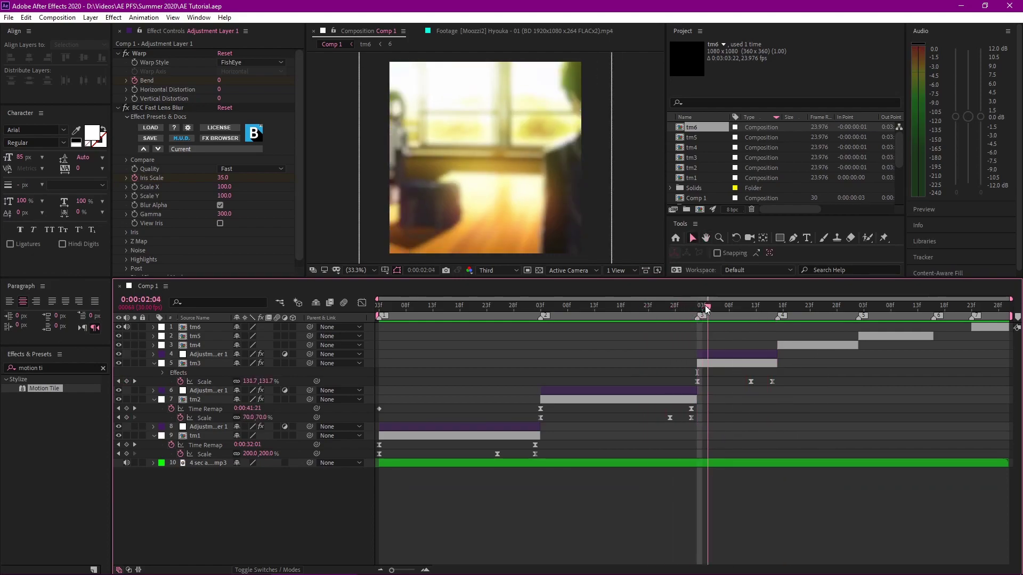
{"action": "key", "text": "space"}
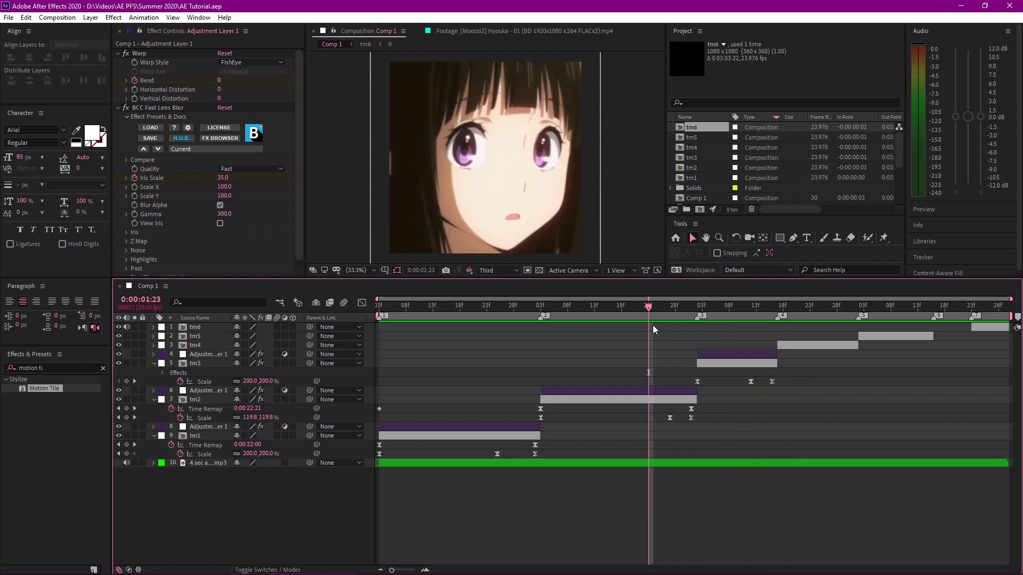
{"action": "key", "text": "space"}
{"action": "left_click_drag", "start_coordinate": [753, 307], "coordinate": [750, 356]}
{"action": "key", "text": "v"}
{"action": "key", "text": "space"}
Keyframe tm4's Scale at its first frame and set it to 70% 14 frames further on
{"action": "left_click_drag", "start_coordinate": [517, 380], "coordinate": [781, 362]}
{"action": "left_click", "coordinate": [775, 363]}
{"action": "key", "text": "u"}
{"action": "left_click", "coordinate": [195, 345]}
{"action": "key", "text": "alt+shift+s"}
{"action": "key", "text": "Page_Down"}
{"action": "key", "text": "Page_Down"}
{"action": "key", "text": "Page_Down"}
{"action": "key", "text": "Page_Down"}
{"action": "key", "text": "Page_Down"}
{"action": "key", "text": "Page_Down"}
{"action": "key", "text": "Page_Down"}
{"action": "key", "text": "Page_Down"}
{"action": "key", "text": "Page_Down"}
{"action": "key", "text": "Page_Down"}
{"action": "key", "text": "Page_Down"}
{"action": "key", "text": "Page_Down"}
{"action": "key", "text": "Page_Down"}
{"action": "key", "text": "Page_Down"}
{"action": "left_click", "coordinate": [262, 354]}
{"action": "type", "text": "70"}
{"action": "key", "text": "Return"}
{"action": "key", "text": "shift+F3"}
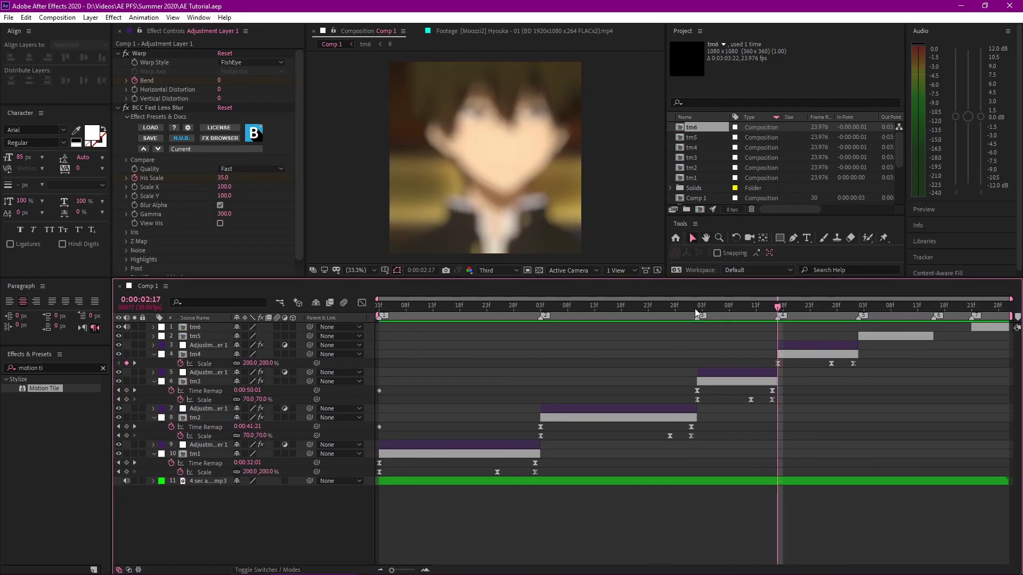
Play back the composition around tm5 to check its timing against the audio beats
{"action": "left_click", "coordinate": [695, 308]}
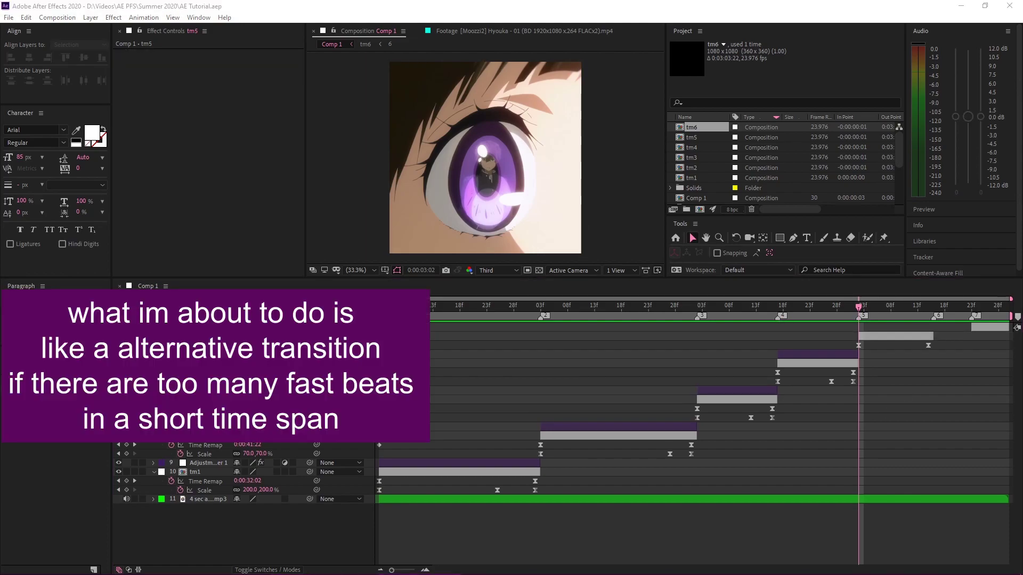
{"action": "left_click", "coordinate": [912, 338]}
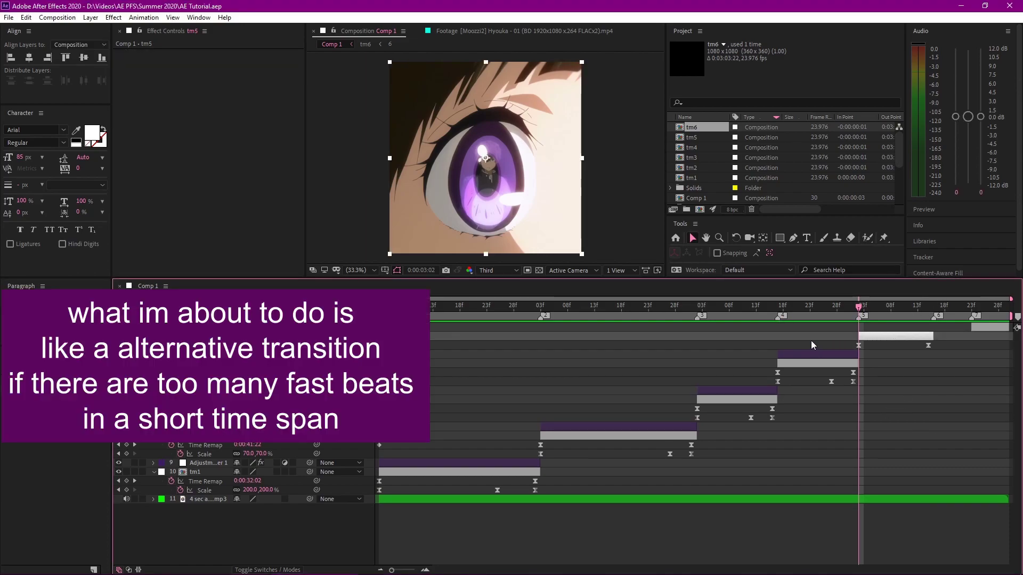
{"action": "scroll", "coordinate": [899, 337], "scroll_direction": "down", "scroll_amount": 1}
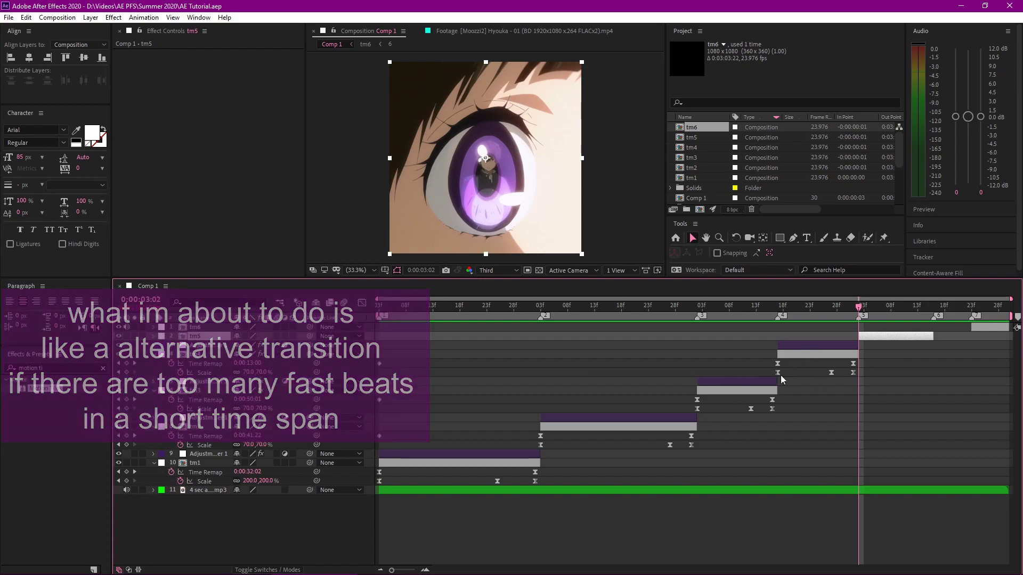
{"action": "key", "text": "space"}
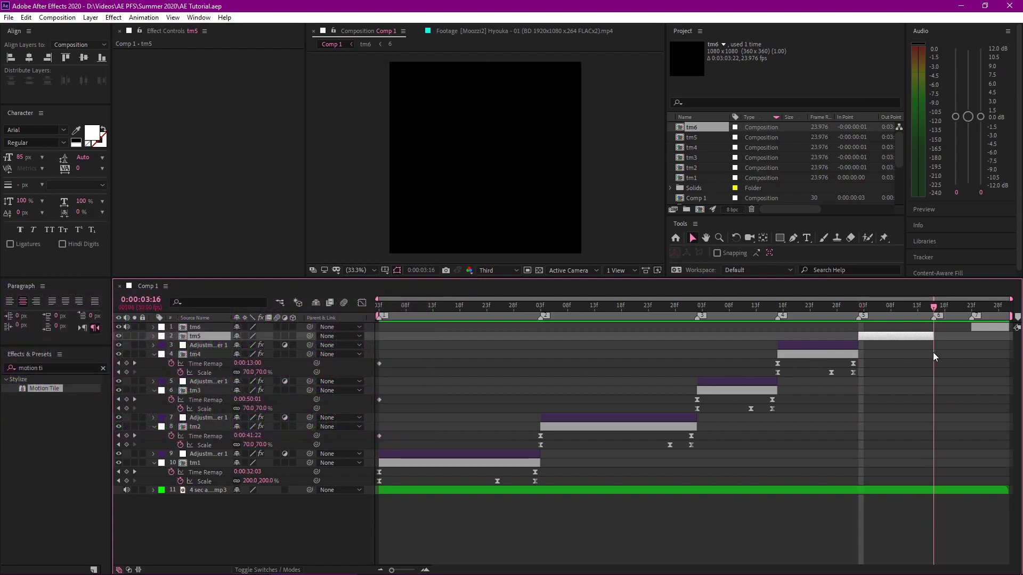
{"action": "key", "text": "space"}
{"action": "key", "text": "Page_Up"}
{"action": "key", "text": "space"}
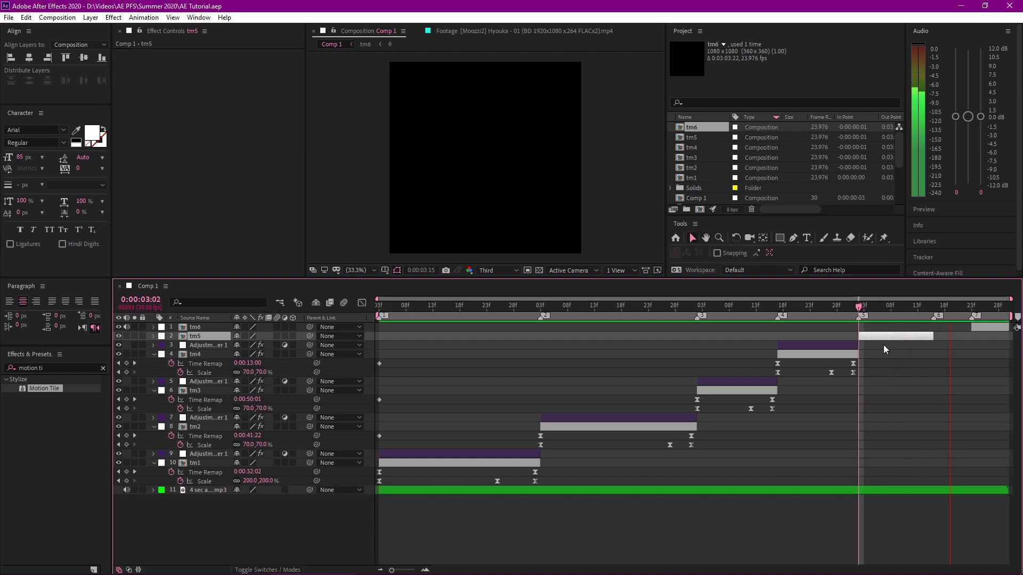
{"action": "key", "text": "space"}
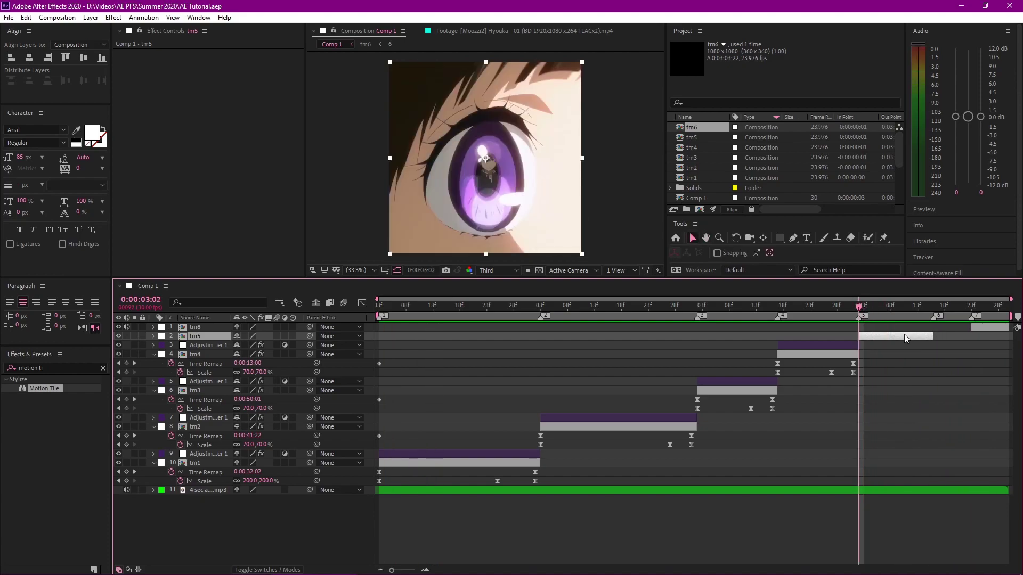
{"action": "left_click", "coordinate": [928, 309]}
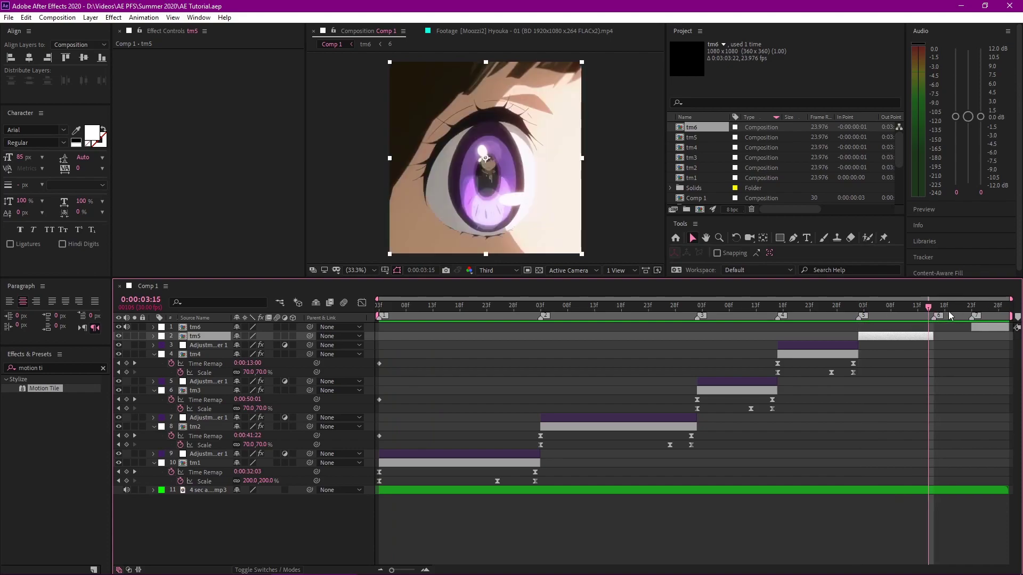
Keyframe tm5's Scale from 175% at 0:00:03:02 to 100% at 0:00:03:15
{"action": "key", "text": "i"}
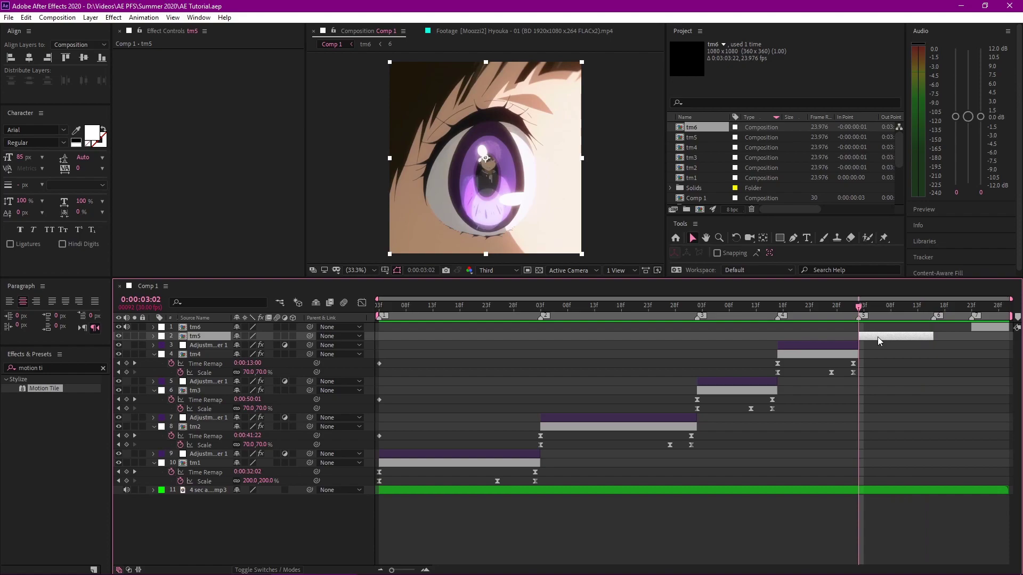
{"action": "key", "text": "alt+shift+s"}
{"action": "left_click", "coordinate": [181, 346]}
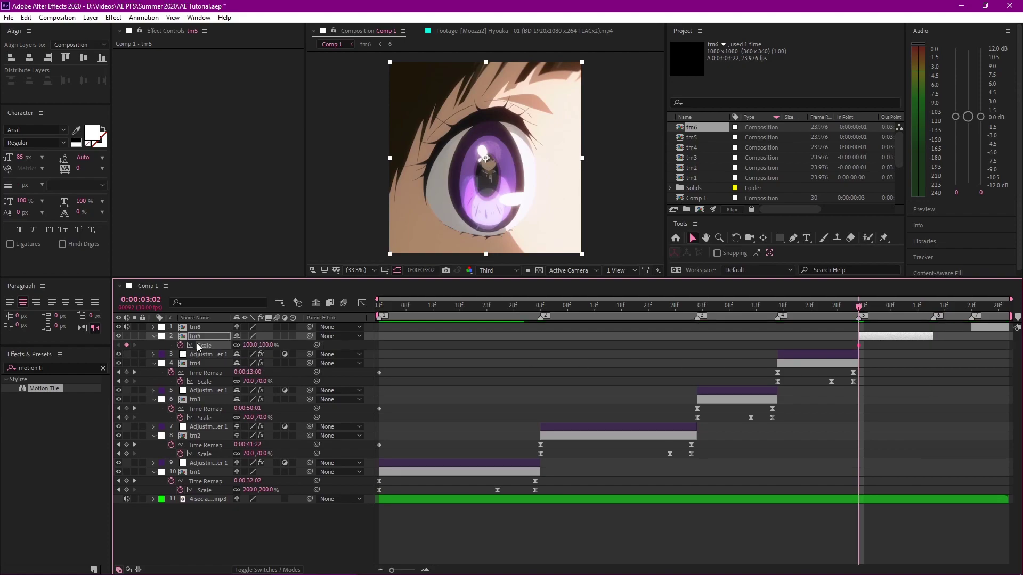
{"action": "left_click", "coordinate": [252, 345]}
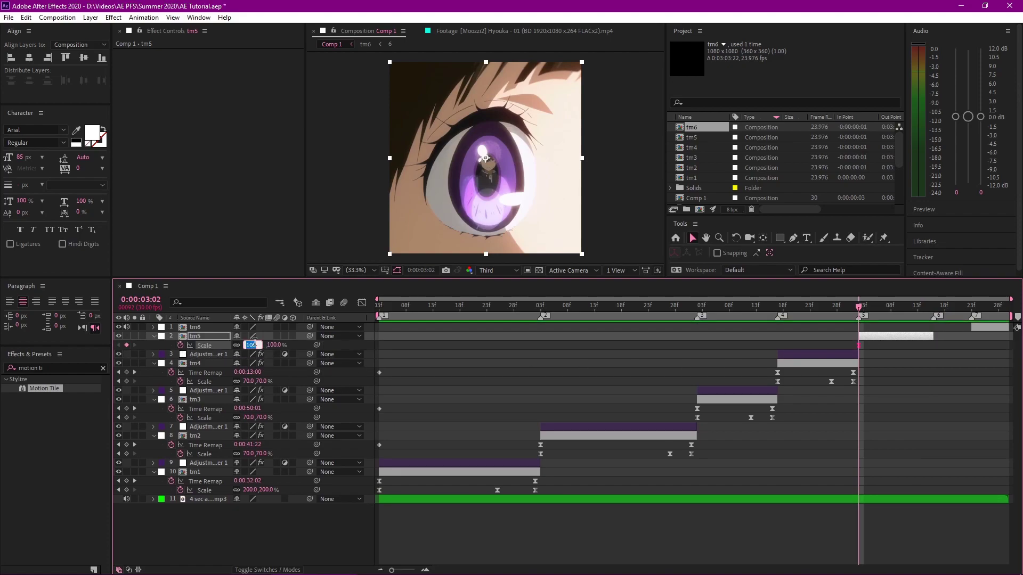
{"action": "type", "text": "175"}
{"action": "key", "text": "Return"}
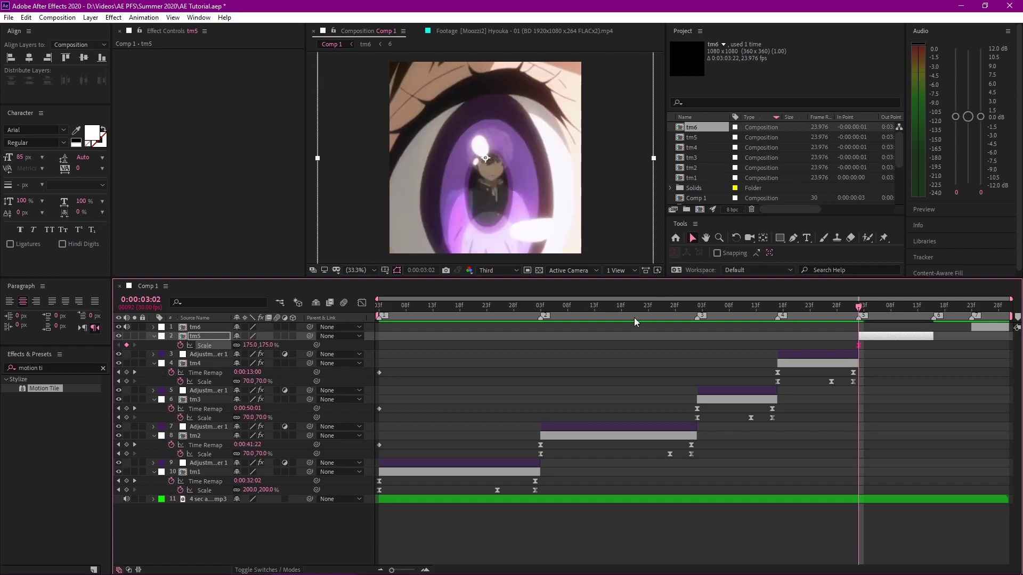
{"action": "key", "text": "o"}
{"action": "left_click", "coordinate": [256, 345]}
{"action": "type", "text": "100"}
{"action": "key", "text": "Return"}
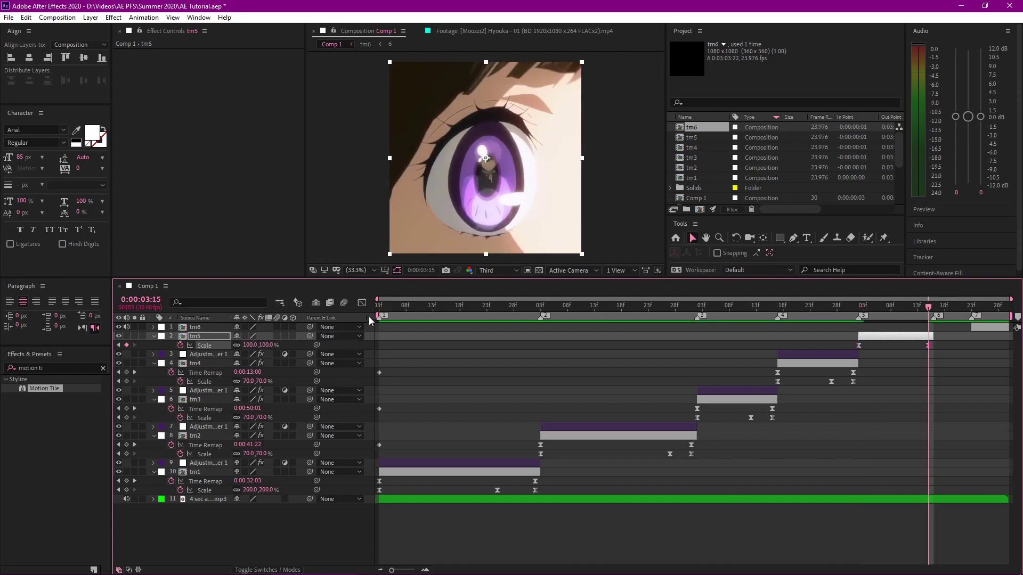
Shape tm5's Scale curve with a steep initial drop and a long ease into the last keyframe
{"action": "key", "text": "shift+F3"}
{"action": "left_click_drag", "start_coordinate": [893, 424], "coordinate": [785, 447]}
{"action": "left_click", "coordinate": [785, 389]}
{"action": "left_click_drag", "start_coordinate": [847, 327], "coordinate": [854, 380]}
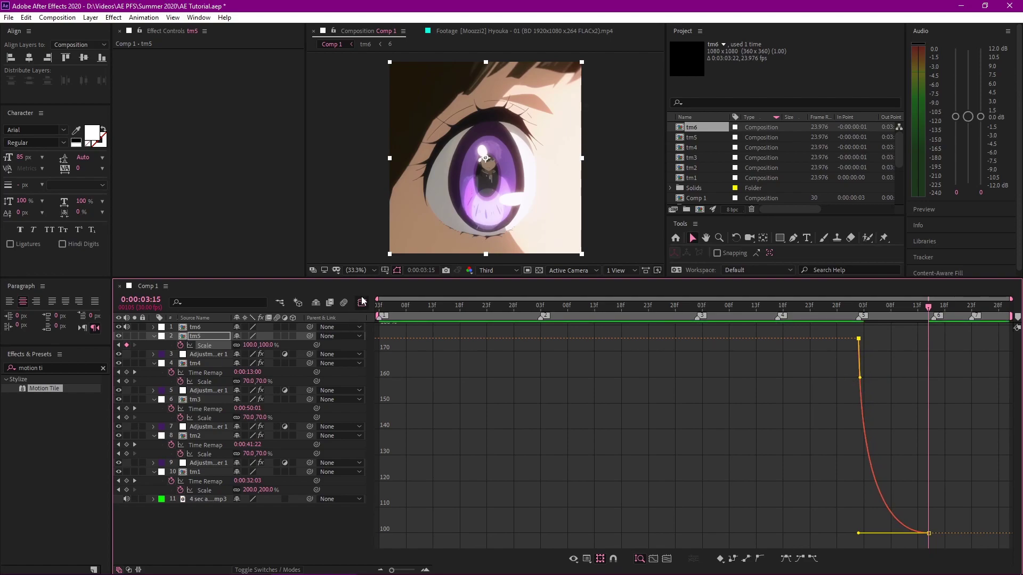
{"action": "key", "text": "shift+F3"}
Copy the adjustment layer above tm4 and paste it above tm5, starting at 0:00:03:02
{"action": "key", "text": "i"}
{"action": "left_click", "coordinate": [815, 484]}
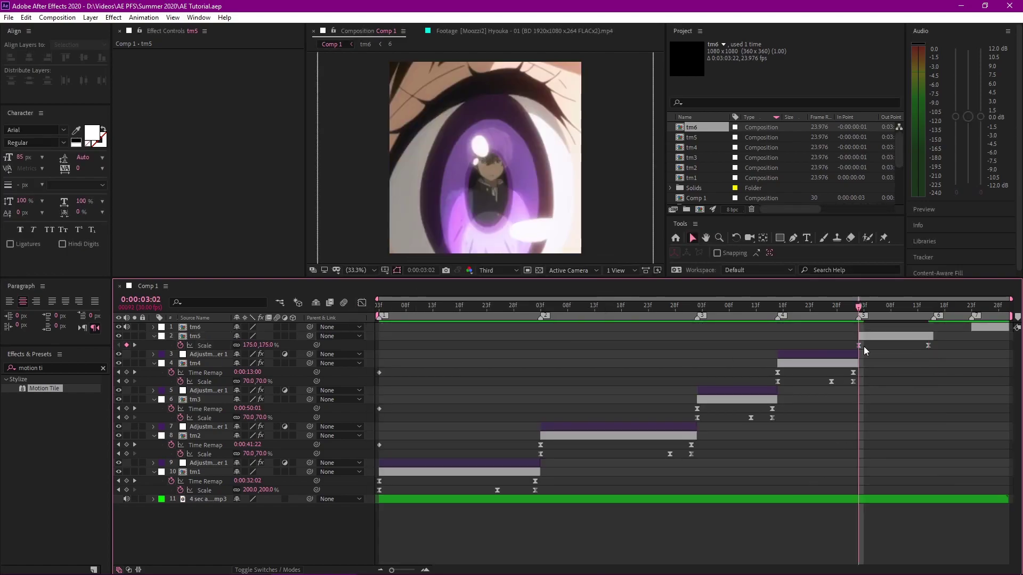
{"action": "left_click", "coordinate": [817, 355]}
{"action": "left_click", "coordinate": [889, 335]}
{"action": "key", "text": "ctrl+alt+v"}
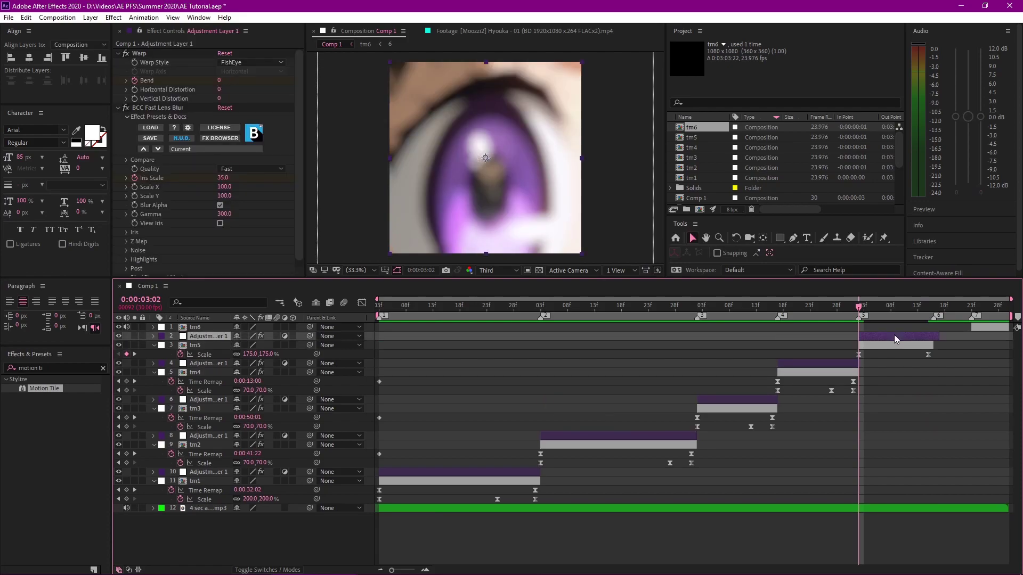
Remove Warp from the adjustment layer above tm5, and fit its length and Iris Scale keyframes to tm5, with the last keyframe at 0:00:03:15
{"action": "left_click", "coordinate": [903, 346]}
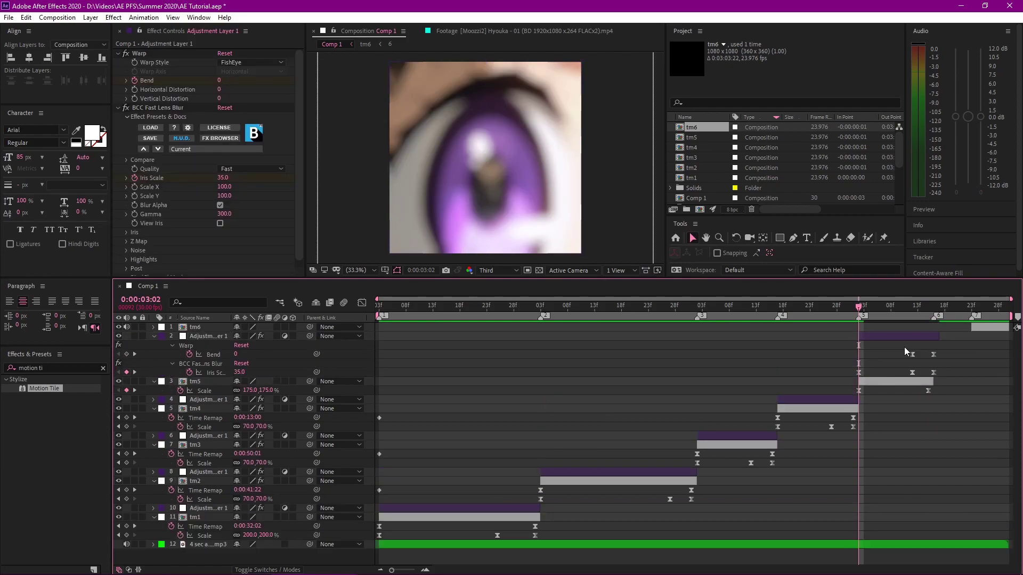
{"action": "left_click", "coordinate": [917, 308]}
{"action": "left_click_drag", "start_coordinate": [919, 313], "coordinate": [929, 314]}
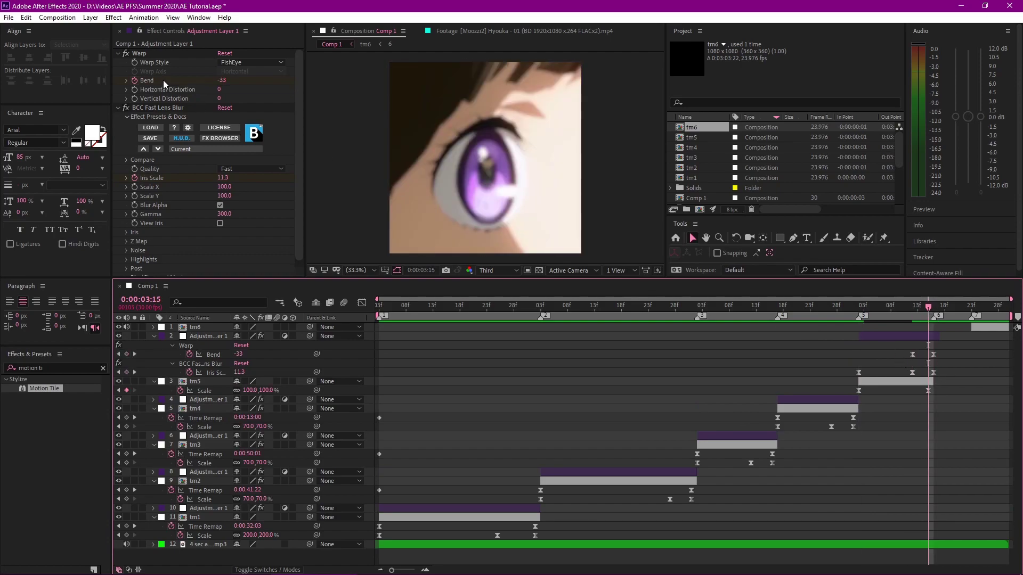
{"action": "left_click", "coordinate": [140, 54]}
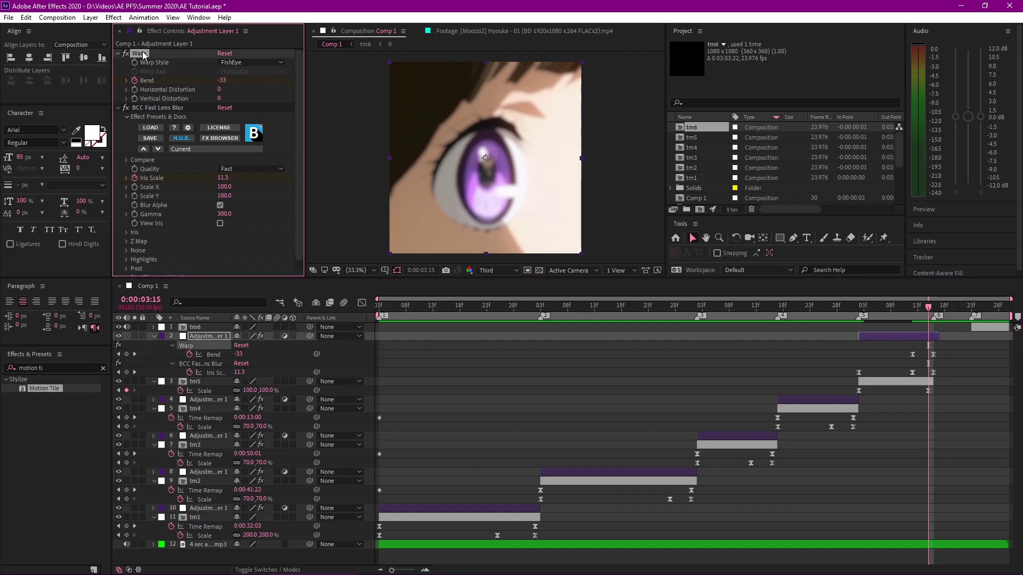
{"action": "key", "text": "Delete"}
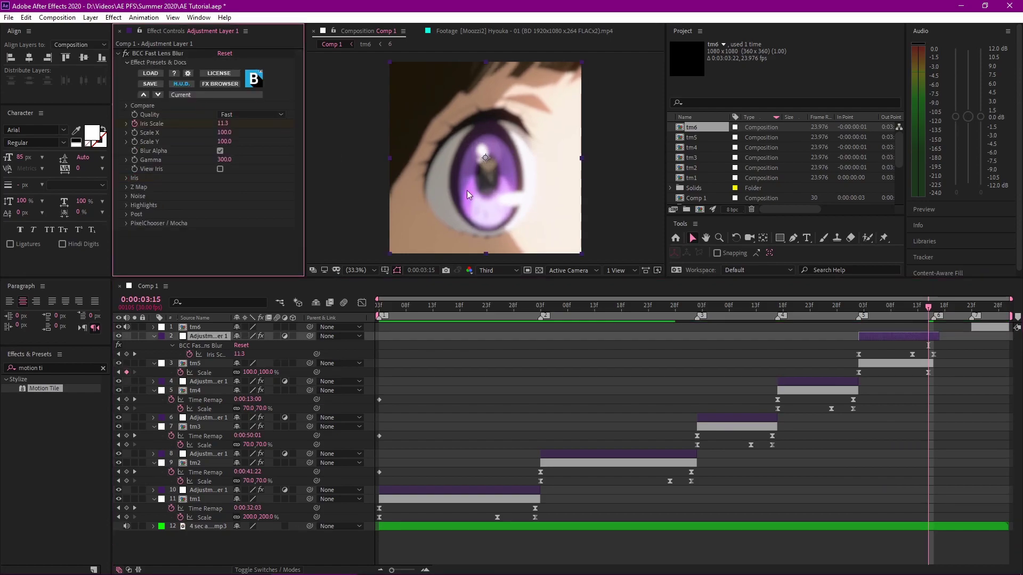
{"action": "left_click_drag", "start_coordinate": [912, 354], "coordinate": [936, 340]}
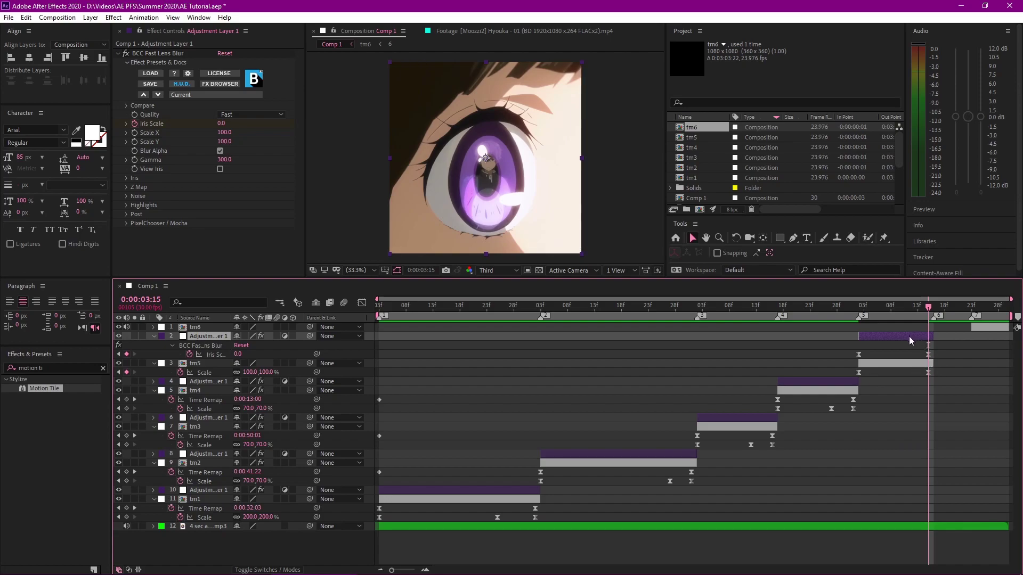
{"action": "key", "text": "u"}
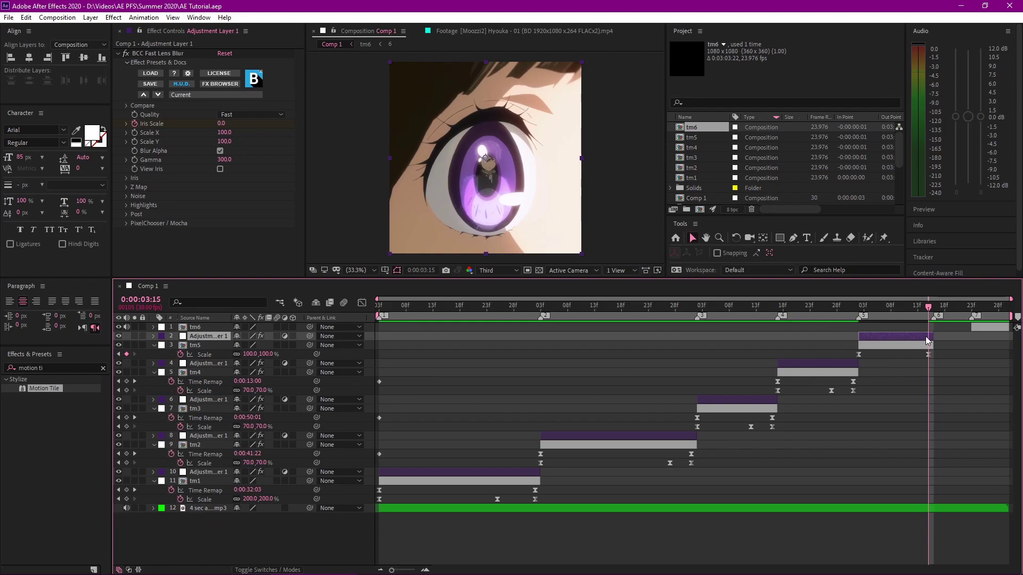
Add a new adjustment layer above tm5's and trim it to the single frame at 0:00:03:15
{"action": "key", "text": "ctrl+alt+y"}
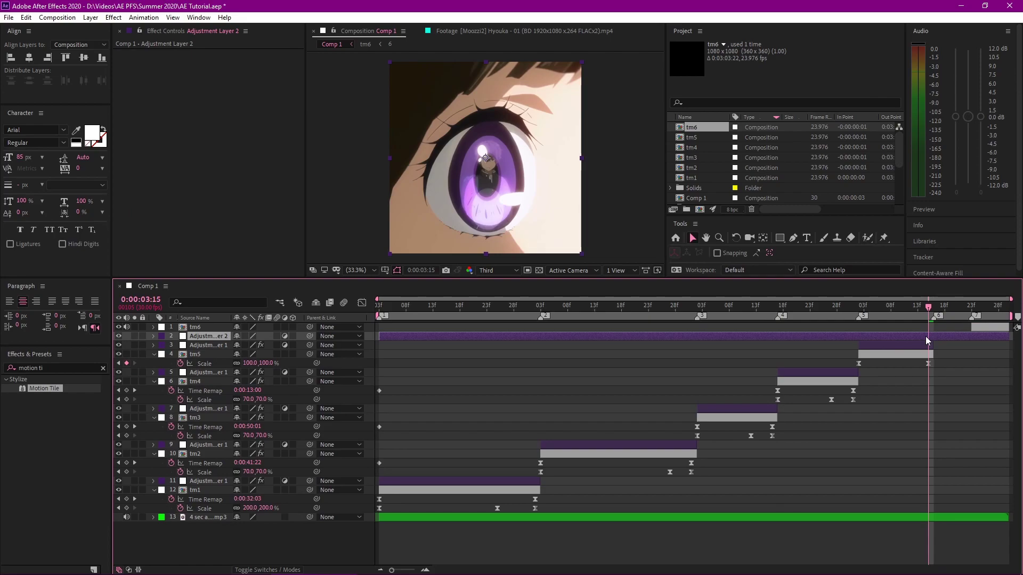
{"action": "key", "text": "alt+bracketleft"}
{"action": "key", "text": "alt+bracketright"}
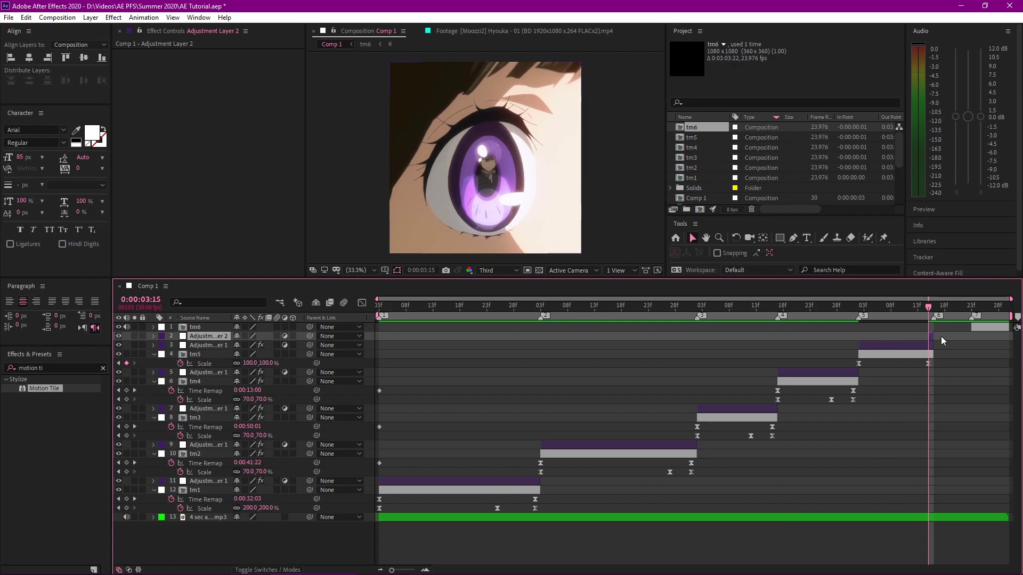
{"action": "left_click", "coordinate": [942, 339]}
{"action": "left_click", "coordinate": [928, 338]}
{"action": "right_click", "coordinate": [931, 336]}
{"action": "left_click", "coordinate": [935, 344]}
{"action": "left_click", "coordinate": [931, 337]}
Find the Offset effect and apply it to the new one-frame adjustment layer
{"action": "left_click", "coordinate": [103, 368]}
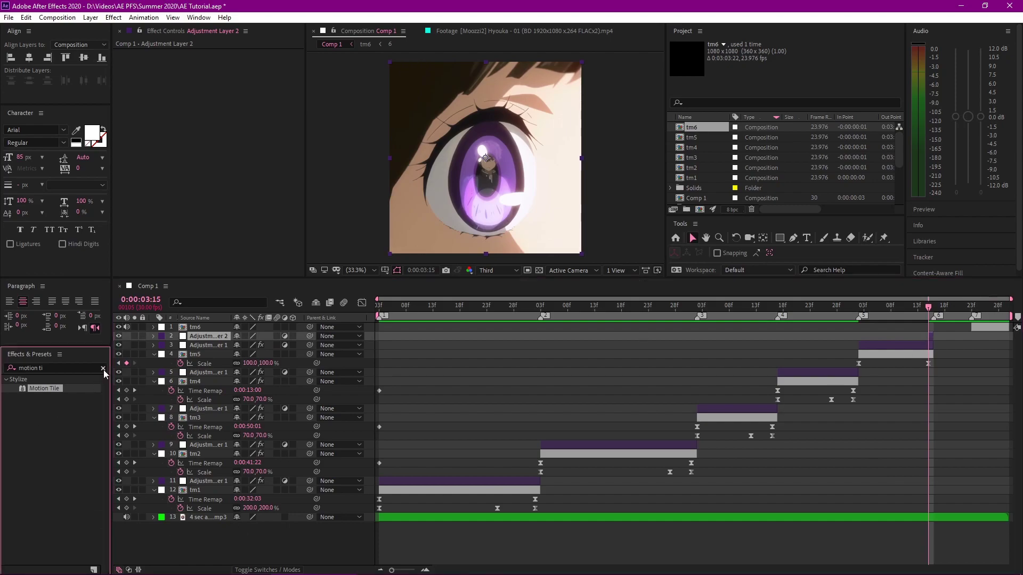
{"action": "type", "text": "offset"}
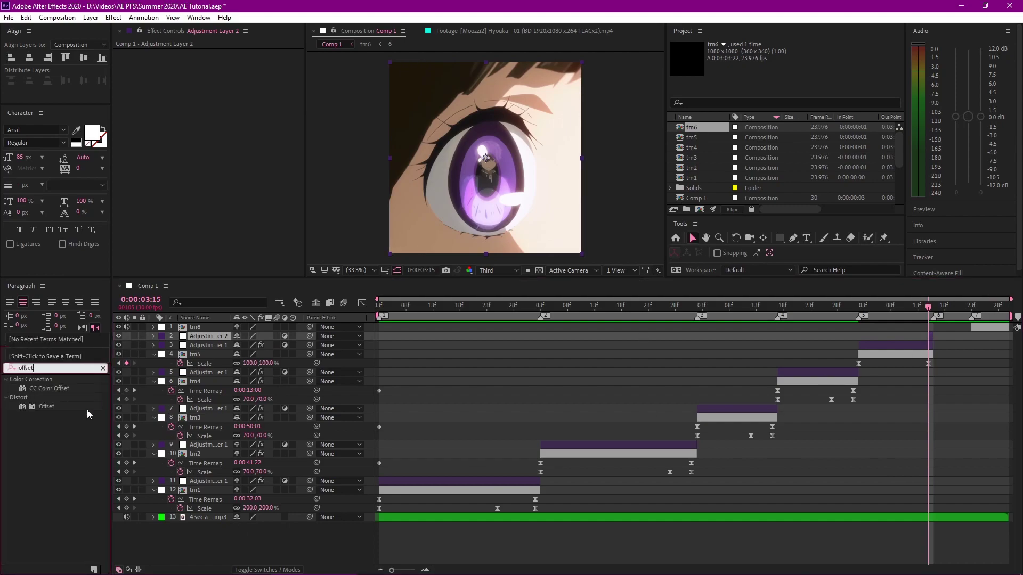
{"action": "left_click_drag", "start_coordinate": [47, 406], "coordinate": [224, 336]}
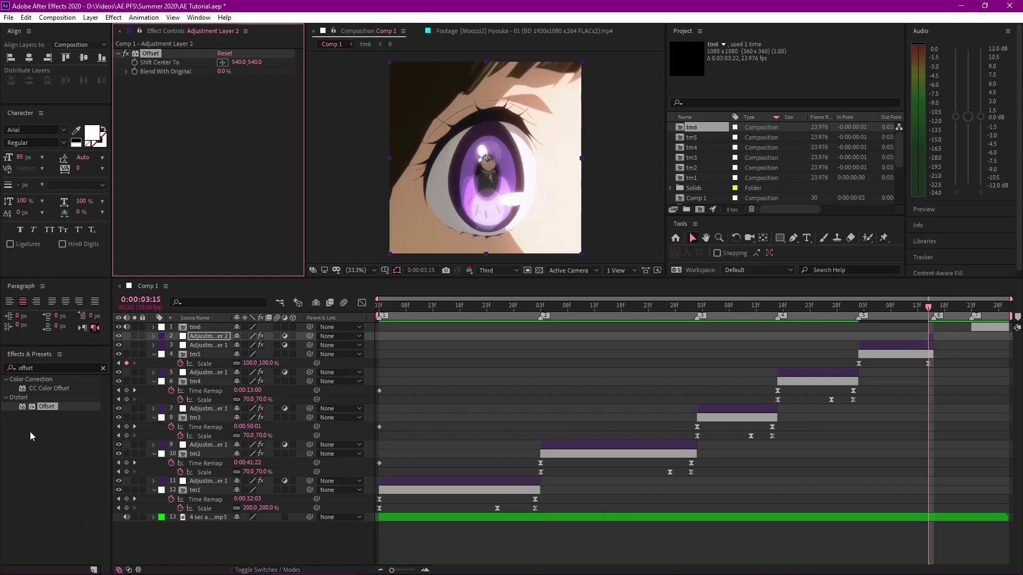
Apply BCC Directional Blur to the one-frame adjustment layer and set its Blur Amount to 80
{"action": "left_click", "coordinate": [102, 368]}
{"action": "type", "text": "bcc"}
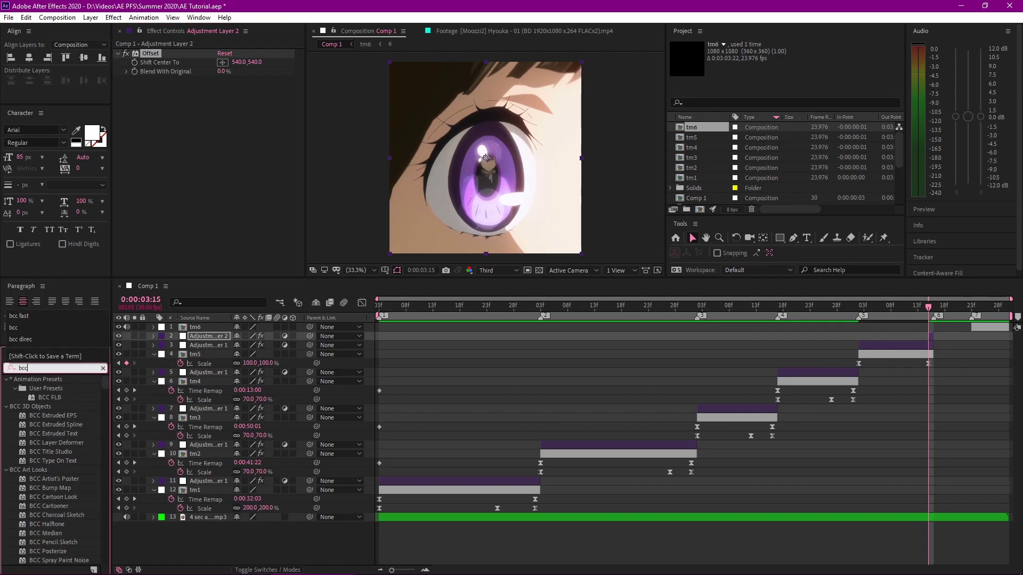
{"action": "type", "text": " direc"}
{"action": "left_click_drag", "start_coordinate": [54, 389], "coordinate": [933, 338]}
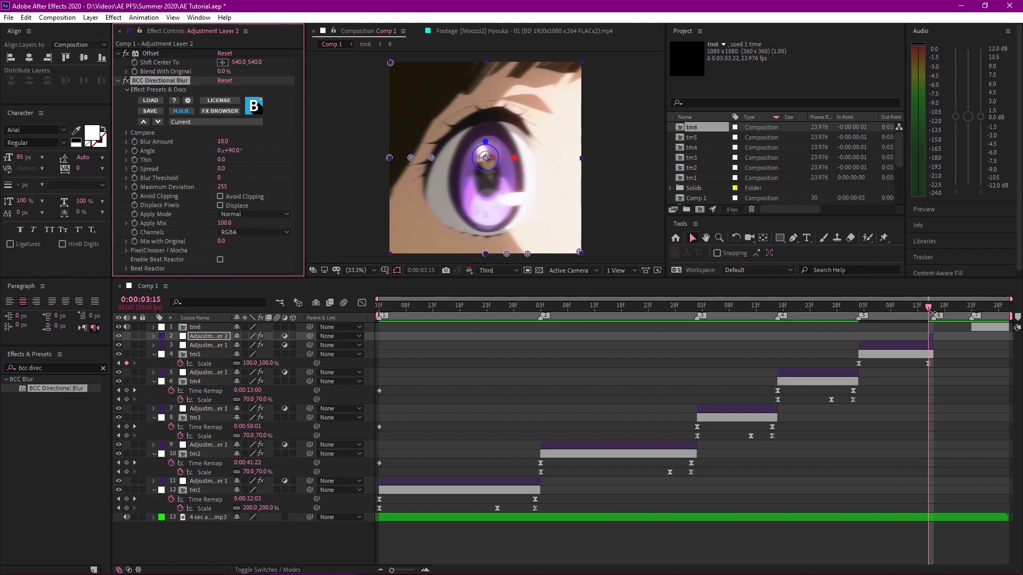
{"action": "mouse_move", "coordinate": [928, 313]}
{"action": "left_mouse_down"}
{"action": "mouse_move", "coordinate": [917, 316]}
{"action": "mouse_move", "coordinate": [930, 319]}
{"action": "left_mouse_up"}
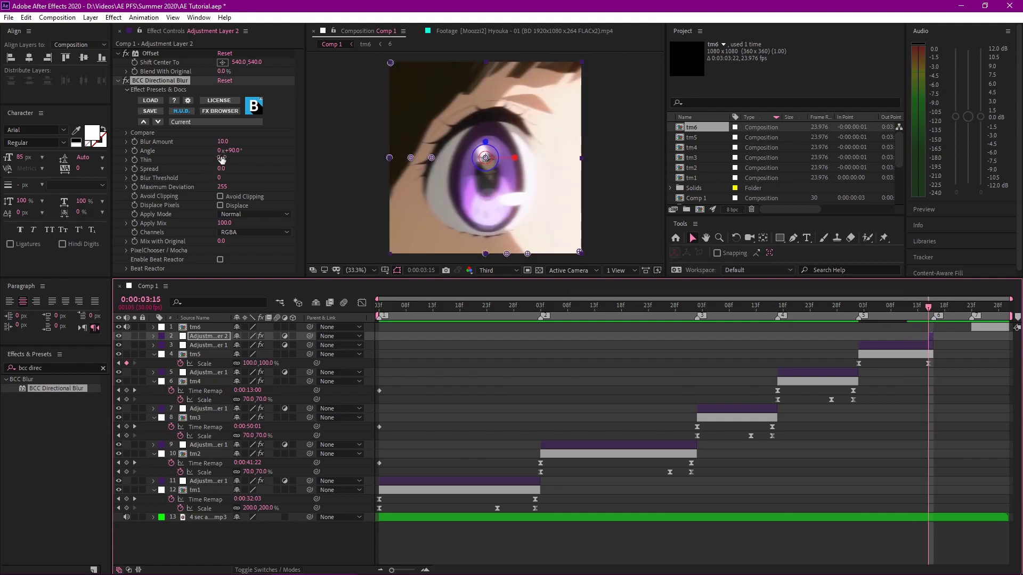
{"action": "left_click_drag", "start_coordinate": [223, 142], "coordinate": [268, 150]}
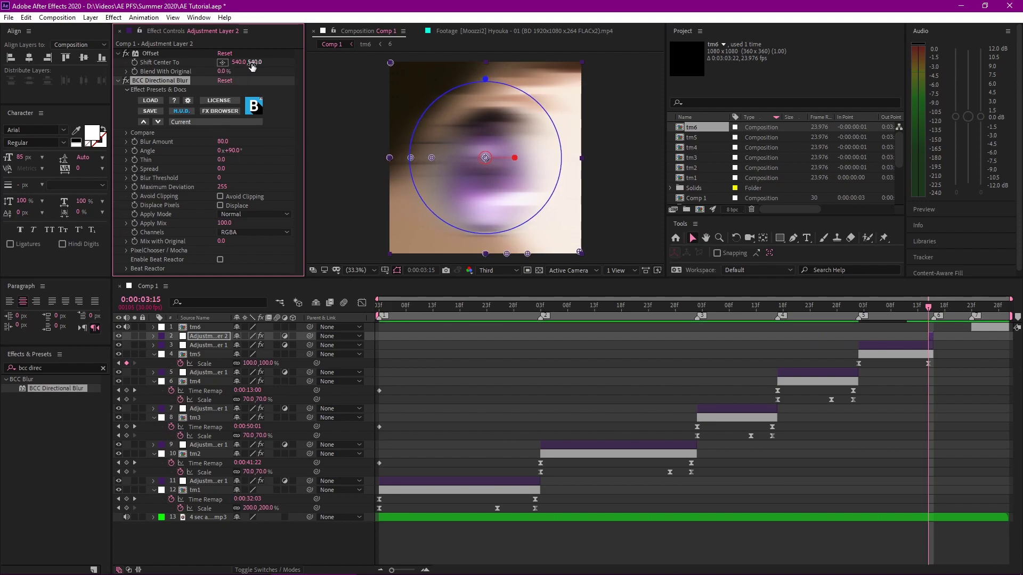
Set the Offset effect's Shift Center To to 0.0, 540.0, save the project and preview the transition
{"action": "mouse_move", "coordinate": [246, 65]}
{"action": "left_mouse_down"}
{"action": "mouse_move", "coordinate": [578, 112]}
{"action": "mouse_move", "coordinate": [52, 159]}
{"action": "mouse_move", "coordinate": [234, 71]}
{"action": "left_mouse_up"}
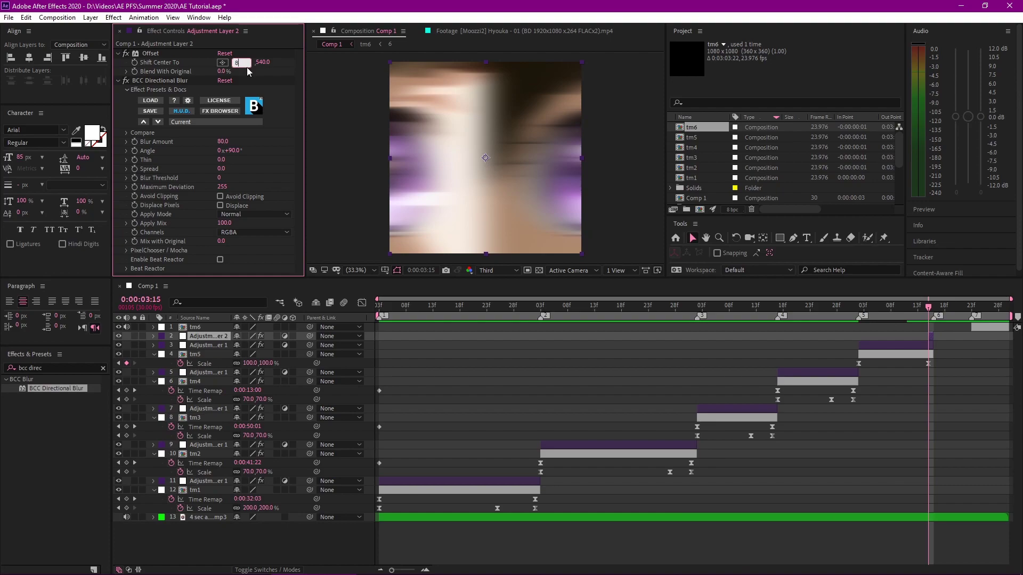
{"action": "key", "text": "Return"}
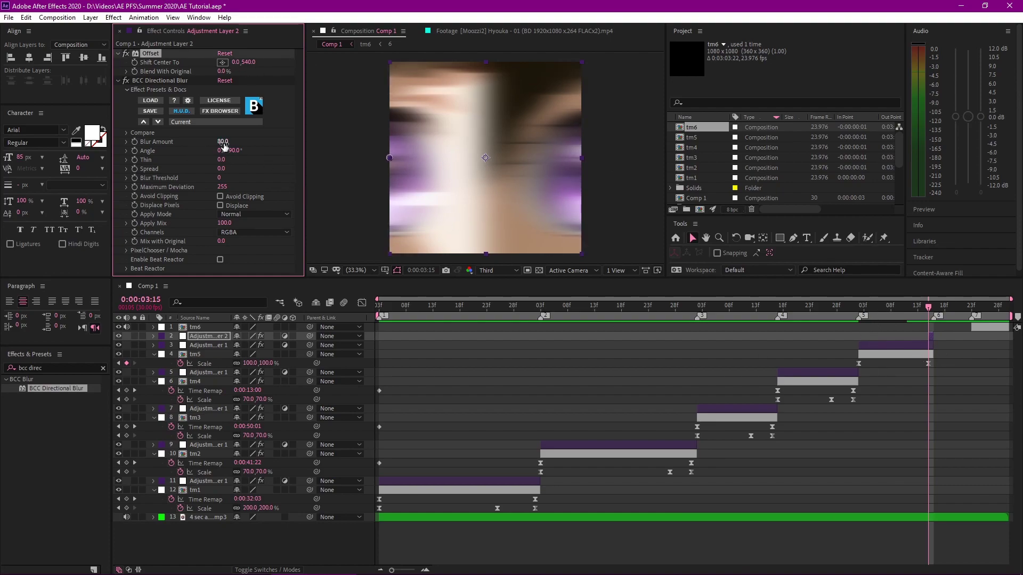
{"action": "left_click_drag", "start_coordinate": [222, 142], "coordinate": [305, 142]}
{"action": "key", "text": "ctrl+z"}
{"action": "left_click", "coordinate": [926, 407]}
{"action": "key", "text": "ctrl+s"}
{"action": "mouse_move", "coordinate": [852, 308]}
{"action": "left_mouse_down"}
{"action": "mouse_move", "coordinate": [886, 317]}
{"action": "mouse_move", "coordinate": [849, 317]}
{"action": "left_mouse_up"}
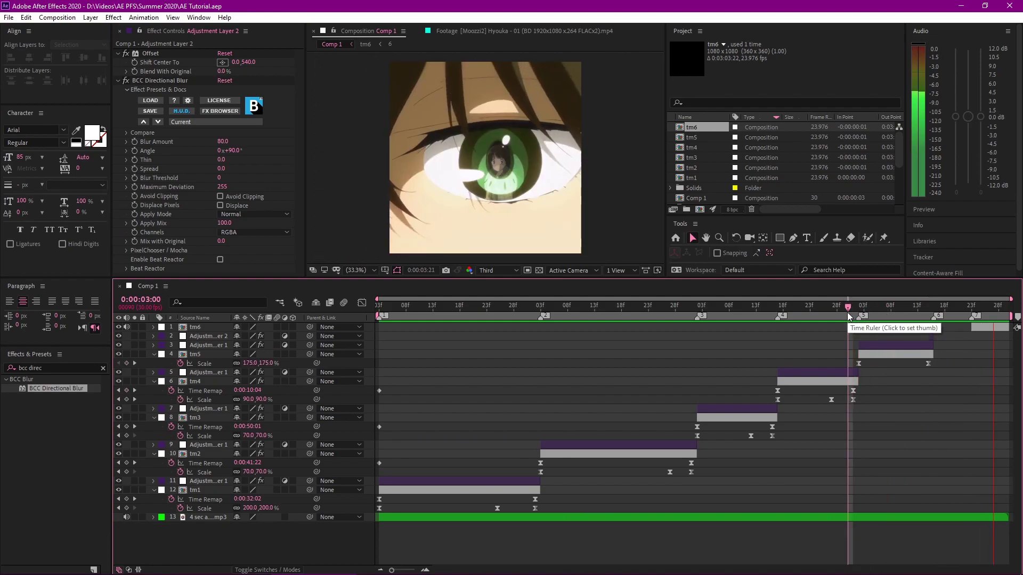
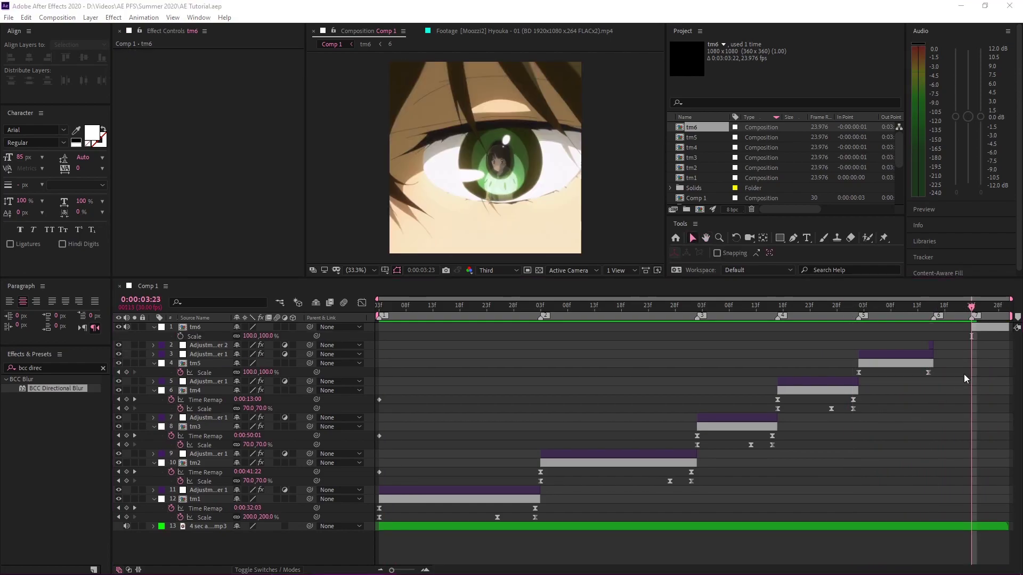
Copy the one-frame Offset and Directional Blur adjustment layer to 0:00:03:23 and place it above tm6
{"action": "left_click", "coordinate": [965, 381]}
{"action": "left_click", "coordinate": [990, 328]}
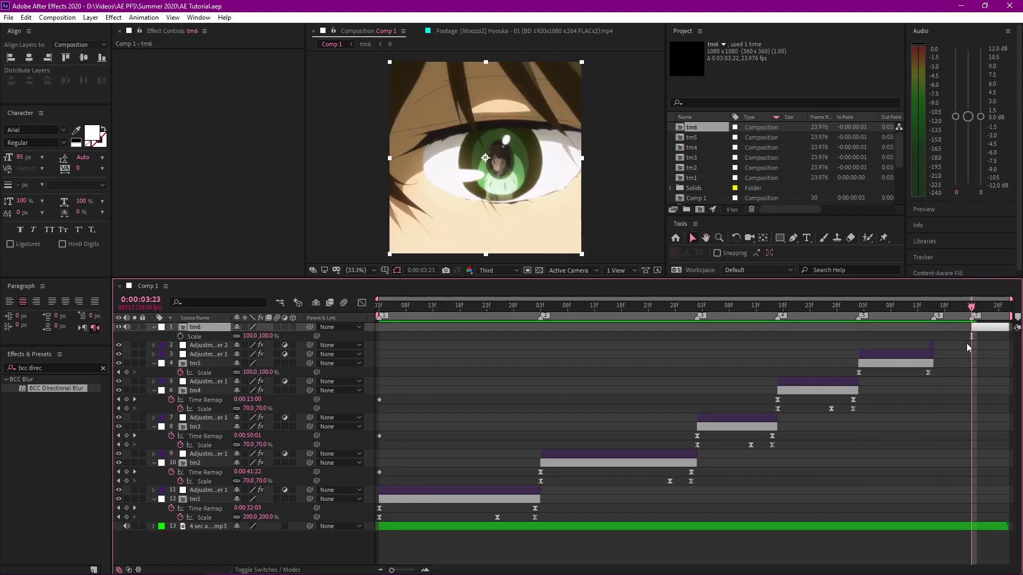
{"action": "left_click", "coordinate": [930, 346]}
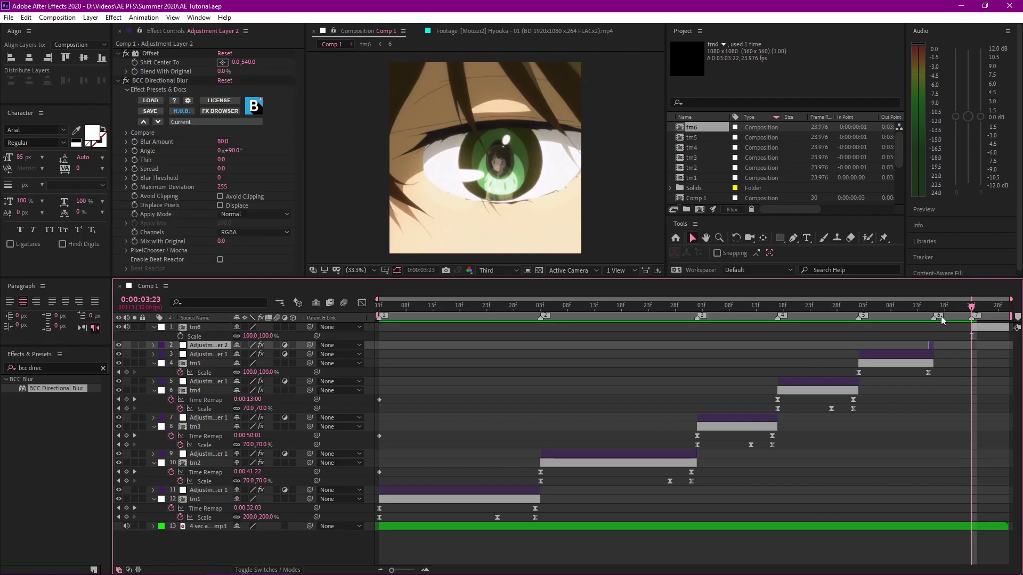
{"action": "left_click", "coordinate": [984, 329]}
{"action": "mouse_move", "coordinate": [971, 308]}
{"action": "left_mouse_down"}
{"action": "mouse_move", "coordinate": [959, 308]}
{"action": "mouse_move", "coordinate": [975, 310]}
{"action": "left_mouse_up"}
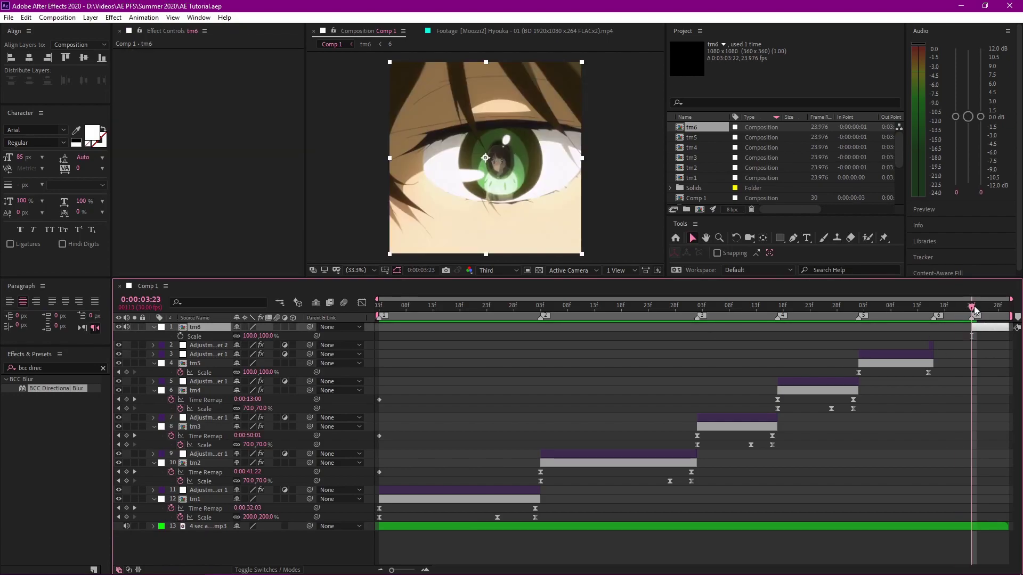
{"action": "key", "text": "ctrl+v"}
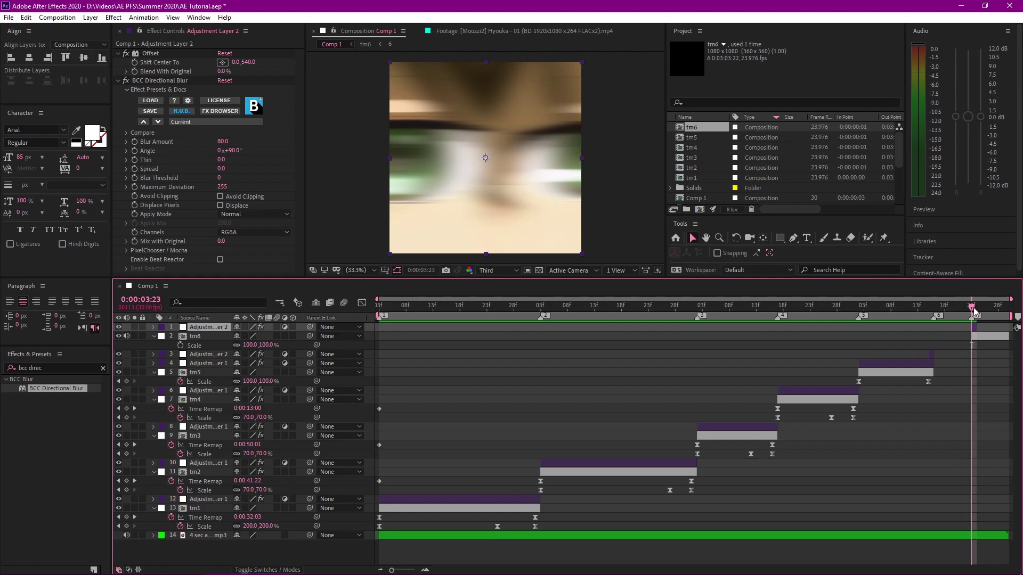
Start a Scale animation on tm6 at 0:00:03:23 with a value of 120%
{"action": "left_click", "coordinate": [970, 359]}
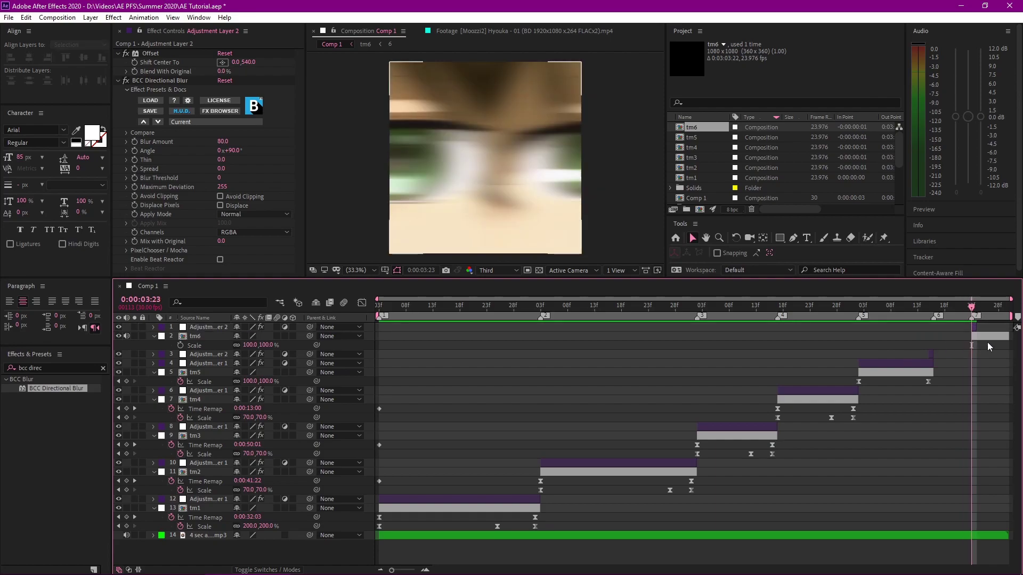
{"action": "left_click", "coordinate": [983, 338]}
{"action": "left_click", "coordinate": [182, 345]}
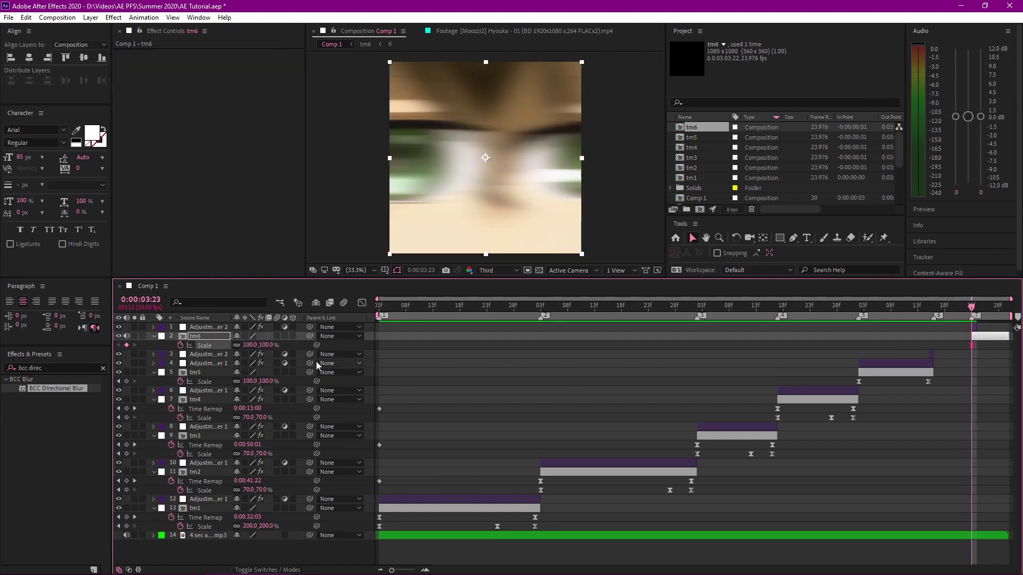
{"action": "left_click", "coordinate": [249, 345]}
{"action": "type", "text": "120"}
{"action": "key", "text": "Return"}
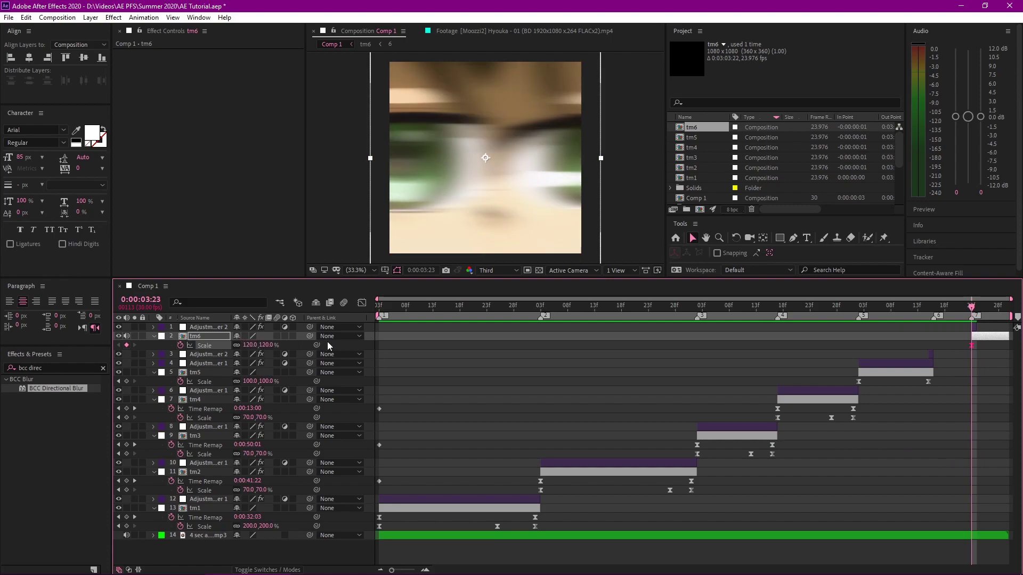
Keyframe tm6's Scale to 100% at 0:00:03:26 and 70% at 0:00:03:29
{"action": "key", "text": "Page_Down"}
{"action": "key", "text": "Page_Down"}
{"action": "key", "text": "Page_Down"}
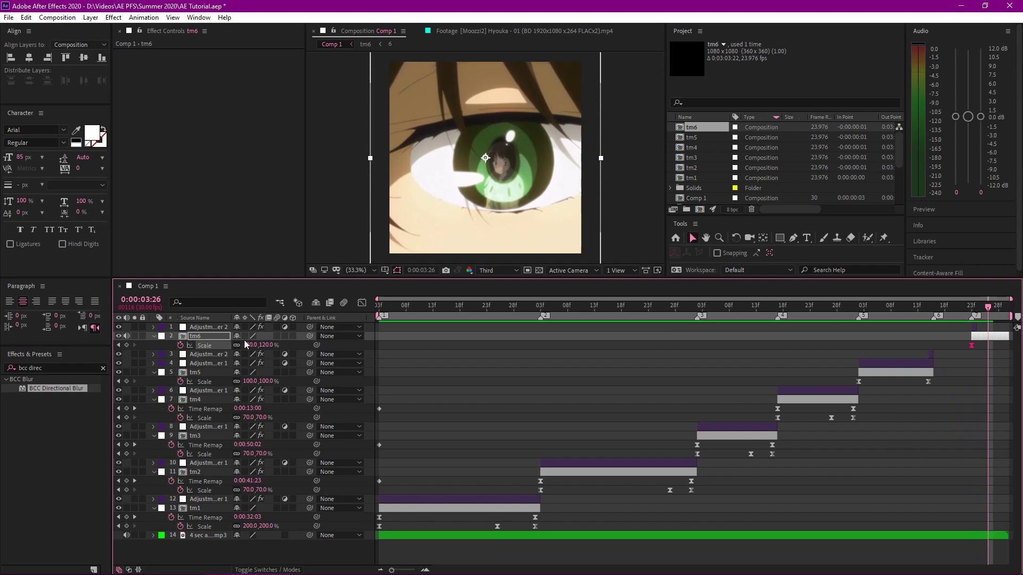
{"action": "left_click", "coordinate": [249, 344]}
{"action": "type", "text": "100"}
{"action": "key", "text": "Return"}
{"action": "key", "text": "Page_Down"}
{"action": "key", "text": "Page_Down"}
{"action": "key", "text": "Page_Down"}
{"action": "left_click", "coordinate": [248, 344]}
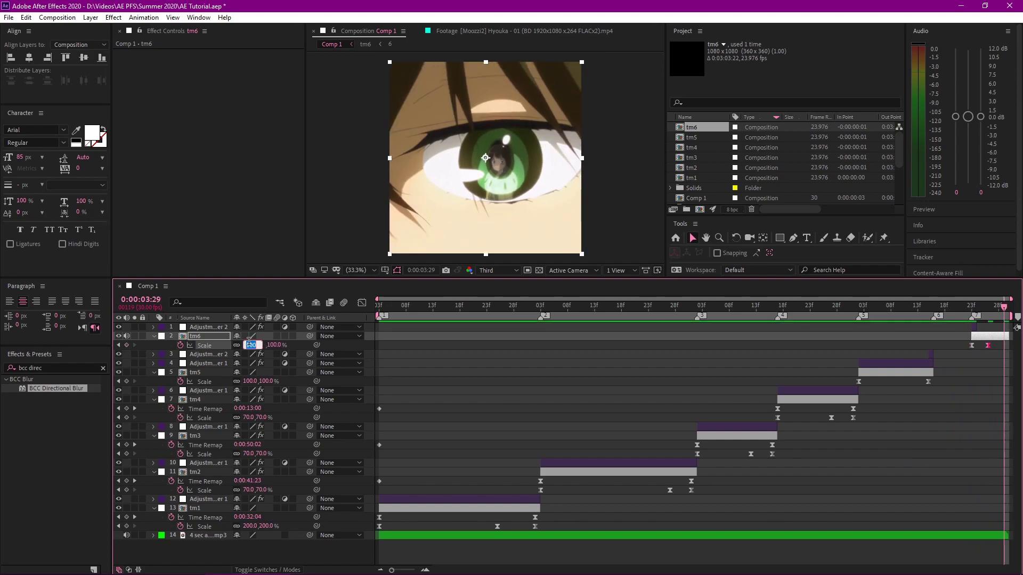
{"action": "key", "text": "Return"}
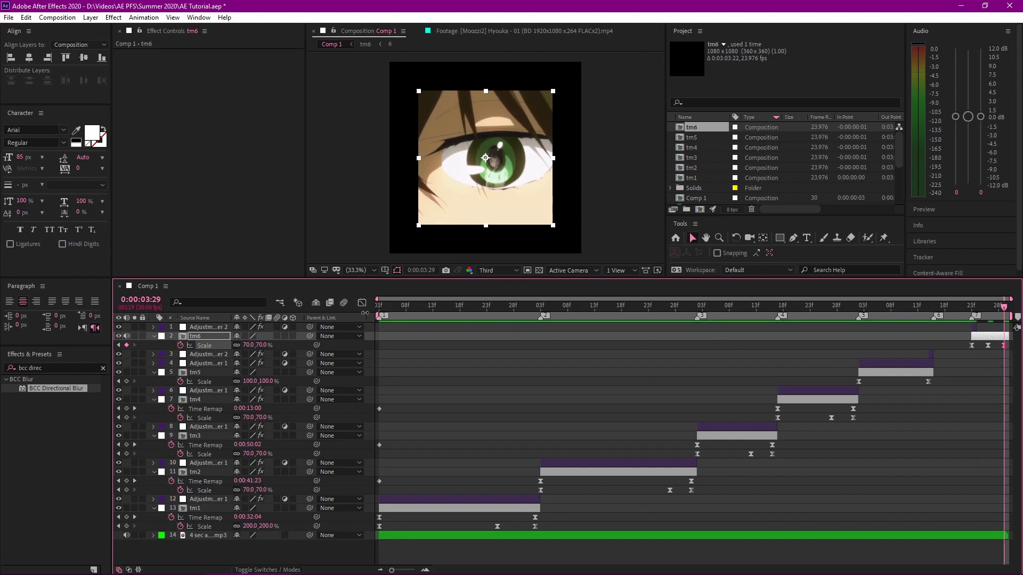
Apply Easy Ease to tm6's Scale keyframes and check the curve in the graph editor
{"action": "left_click", "coordinate": [362, 302]}
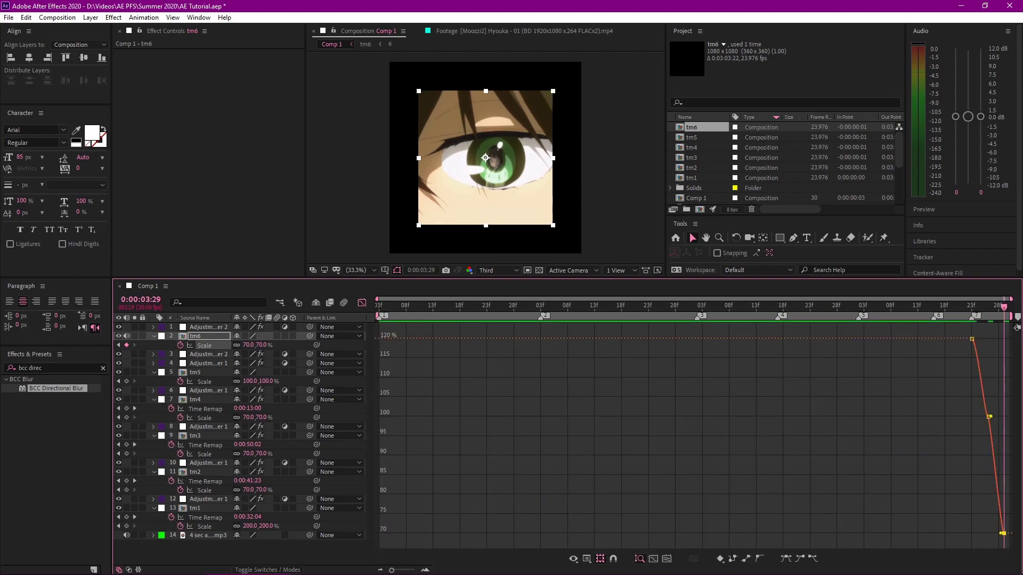
{"action": "left_click", "coordinate": [990, 427]}
{"action": "left_click", "coordinate": [978, 367]}
{"action": "key", "text": "F9"}
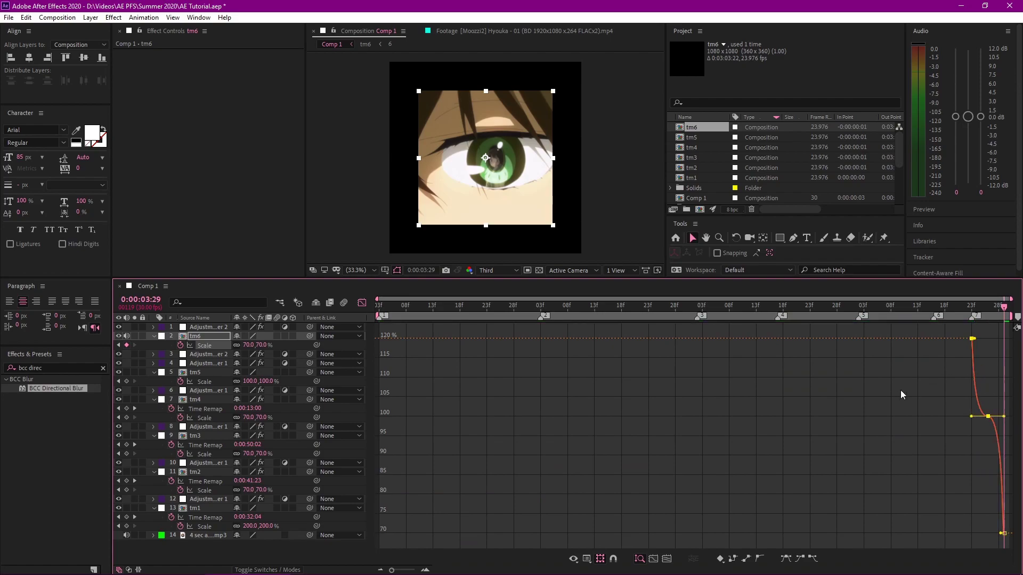
{"action": "left_click", "coordinate": [362, 302]}
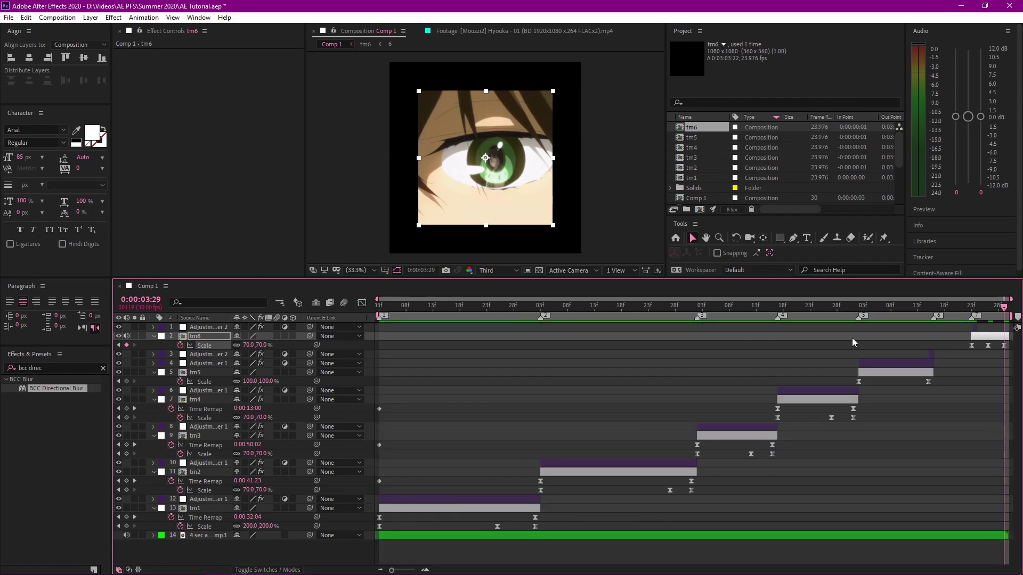
Copy tm4's adjustment layer with Warp and BCC Fast Lens Blur and paste it directly above tm6 at 0:00:03:23
{"action": "left_click", "coordinate": [973, 307]}
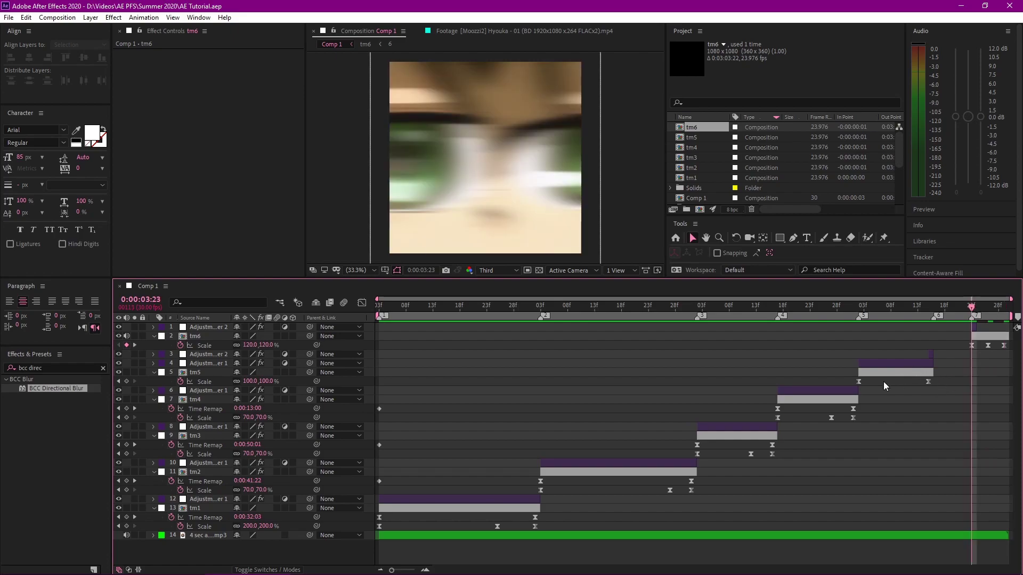
{"action": "left_click", "coordinate": [824, 391]}
{"action": "left_click", "coordinate": [979, 337]}
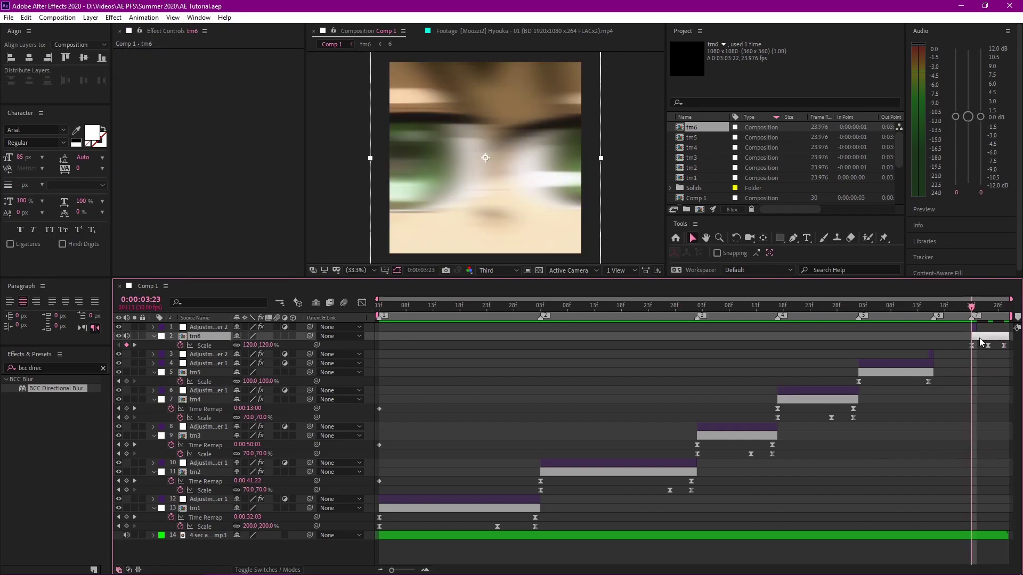
{"action": "key", "text": "ctrl+v"}
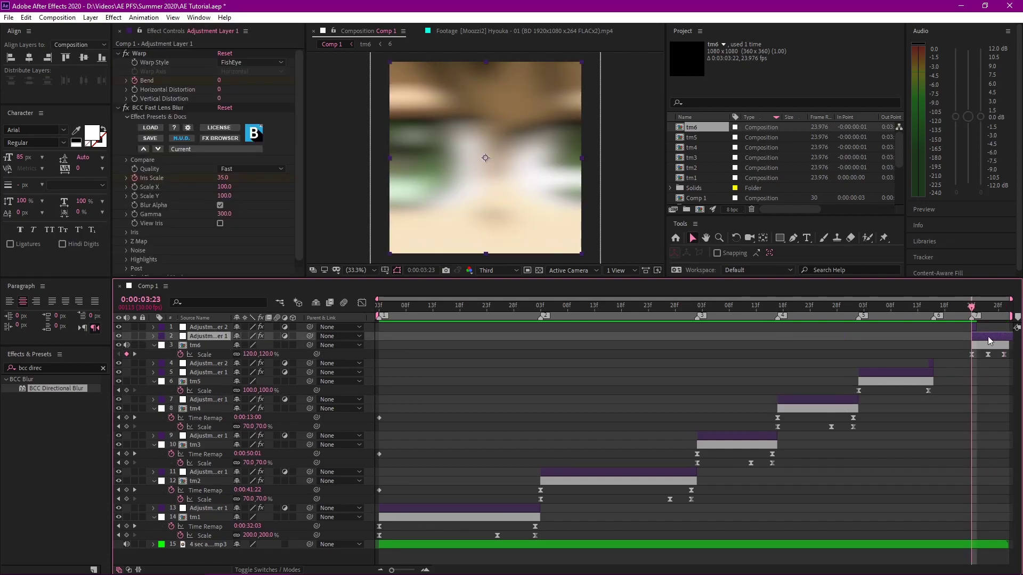
Line up the pasted layer's Bend and Iris Scale keyframes with tm6's Scale keyframes and trim the layer to tm6's length
{"action": "left_click_drag", "start_coordinate": [985, 341], "coordinate": [1004, 374]}
{"action": "key", "text": "u"}
{"action": "left_click_drag", "start_coordinate": [918, 373], "coordinate": [969, 389]}
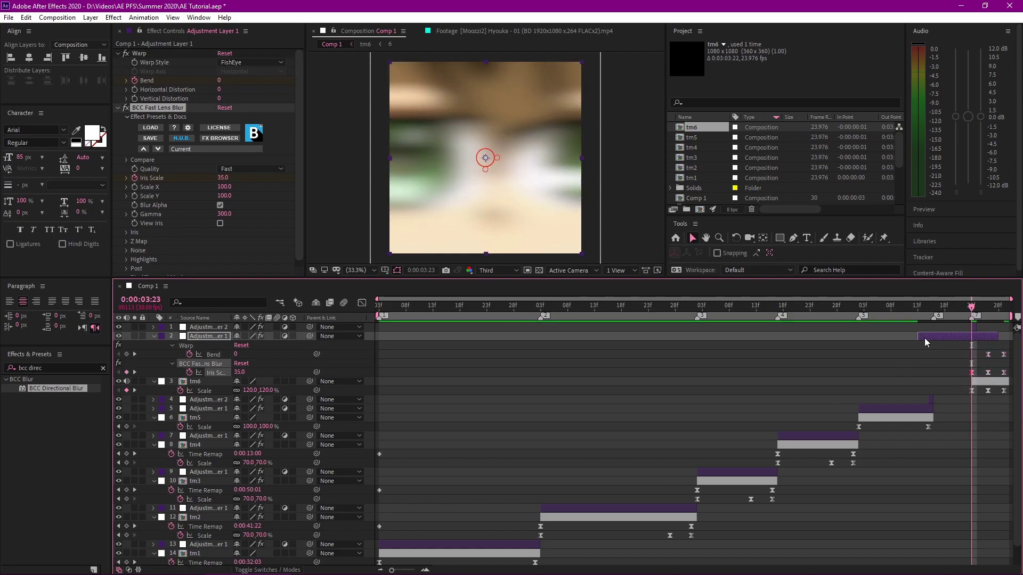
{"action": "left_click_drag", "start_coordinate": [985, 341], "coordinate": [992, 338]}
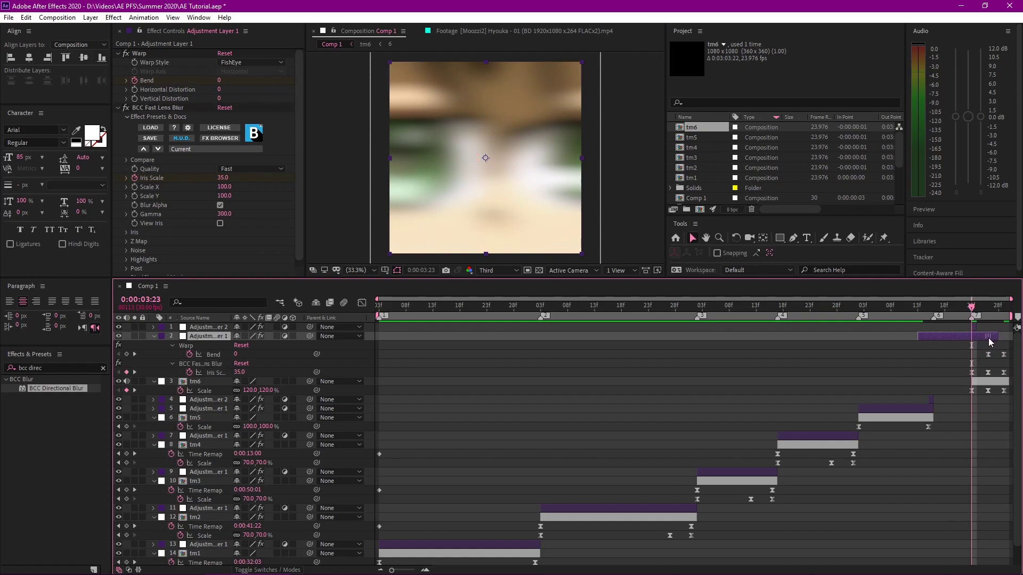
{"action": "key", "text": "ctrl+z"}
{"action": "left_click_drag", "start_coordinate": [918, 342], "coordinate": [971, 339]}
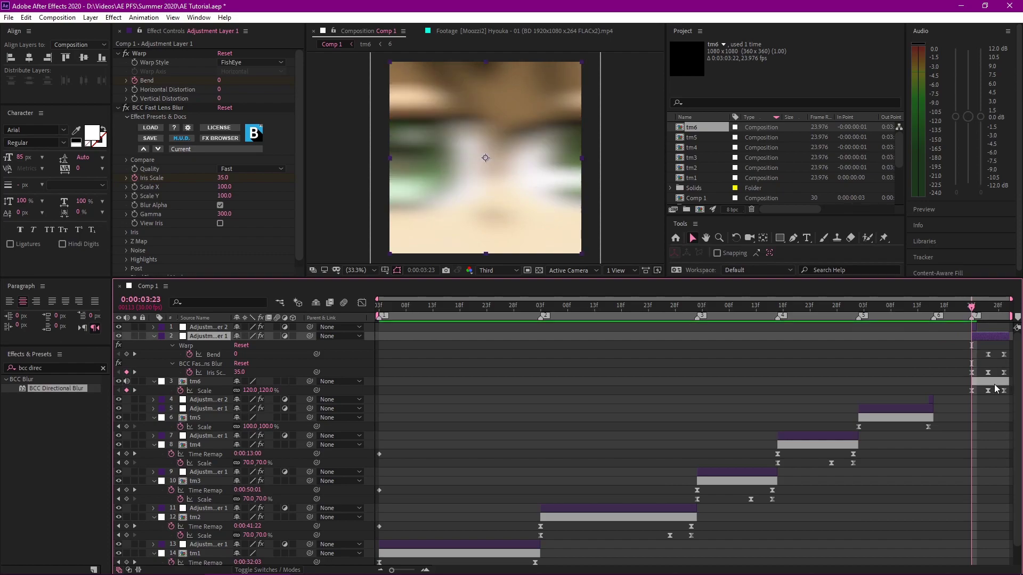
{"action": "key", "text": "u"}
Preview the edit, check the frame at 0:00:03:29, and copy the Motion Tile effect from tm4 onto tm6
{"action": "key", "text": "space"}
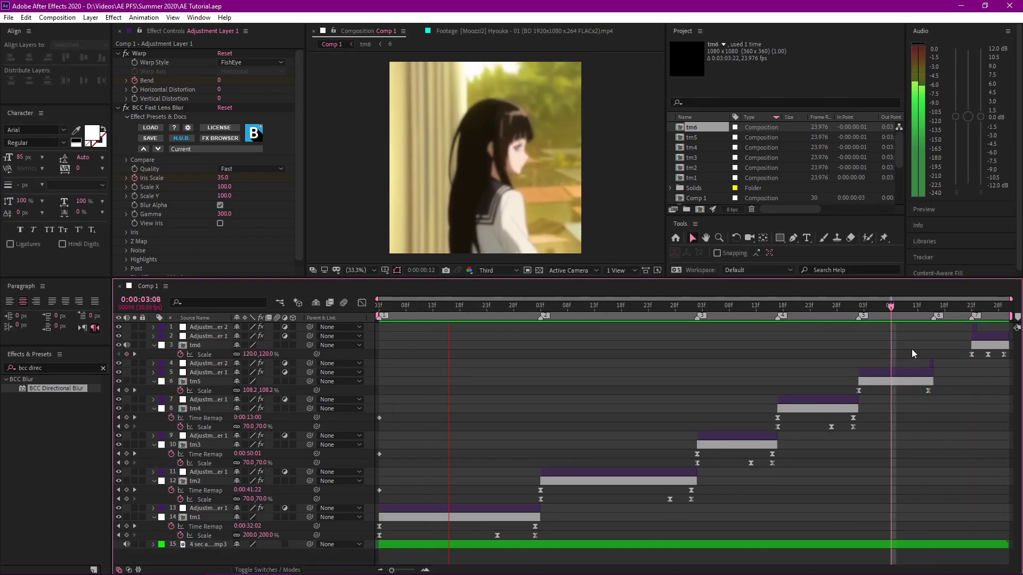
{"action": "key", "text": "space"}
{"action": "left_click_drag", "start_coordinate": [986, 307], "coordinate": [1003, 308]}
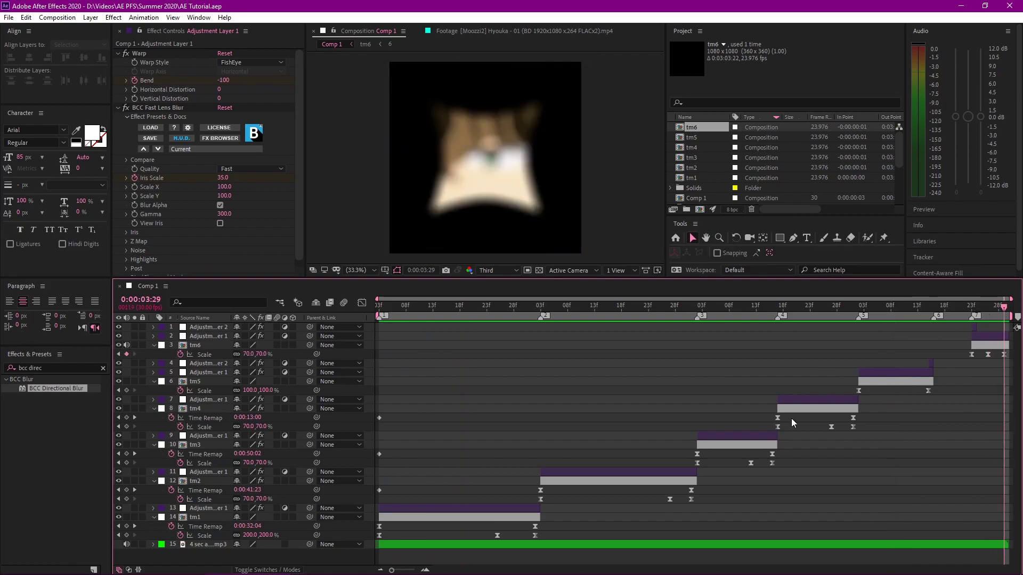
{"action": "left_click", "coordinate": [895, 381]}
{"action": "left_click", "coordinate": [818, 408]}
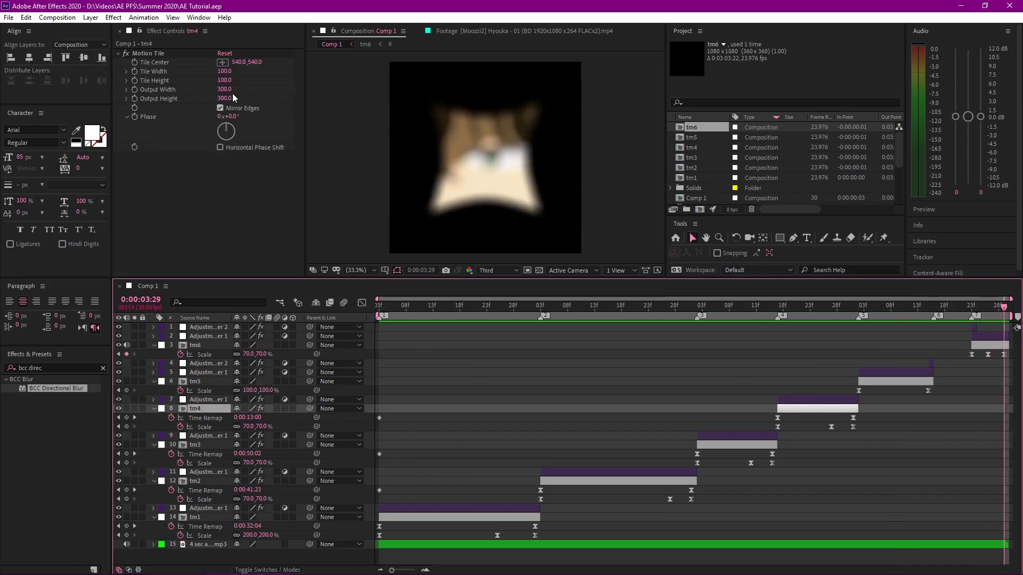
{"action": "left_click", "coordinate": [979, 346]}
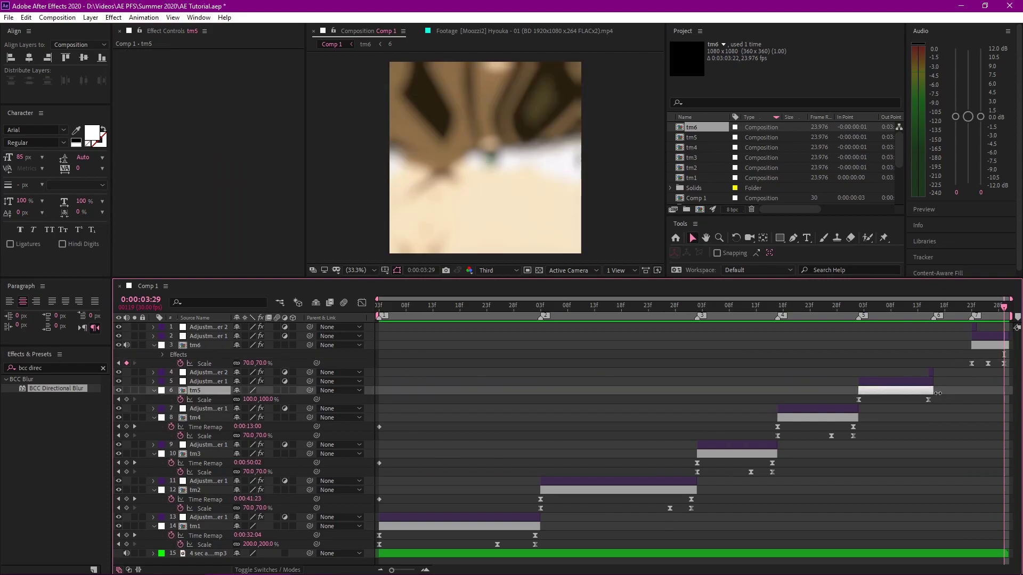
Play back the whole edit to check all the transitions
{"action": "left_click", "coordinate": [945, 307]}
{"action": "key", "text": "space"}
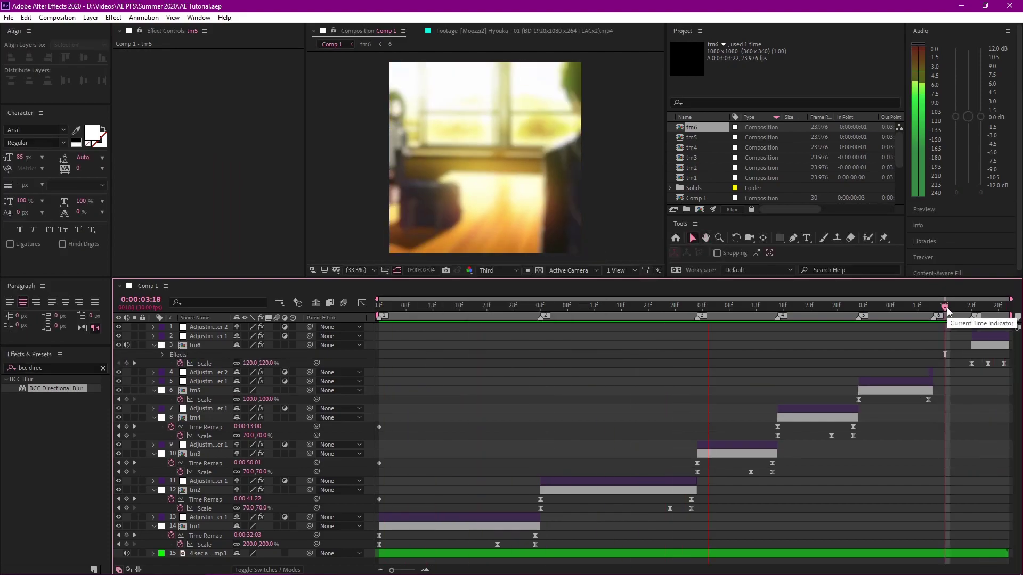
{"action": "key", "text": "space"}
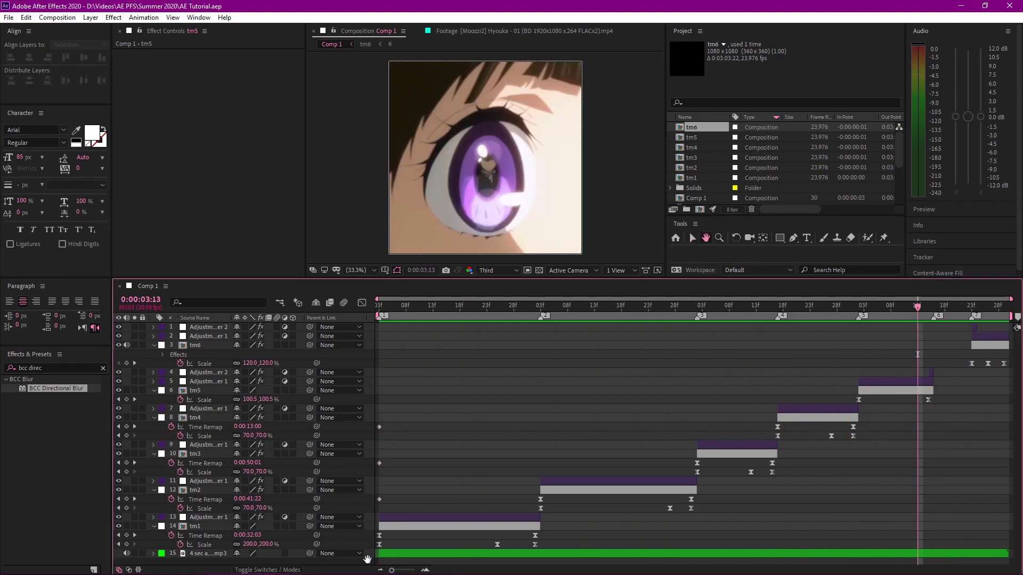
Pre-compose all layers as Pre-comp 1 with its duration adjusted to the selected layers' time span, and preview it from the start
{"action": "left_click_drag", "start_coordinate": [371, 558], "coordinate": [369, 315]}
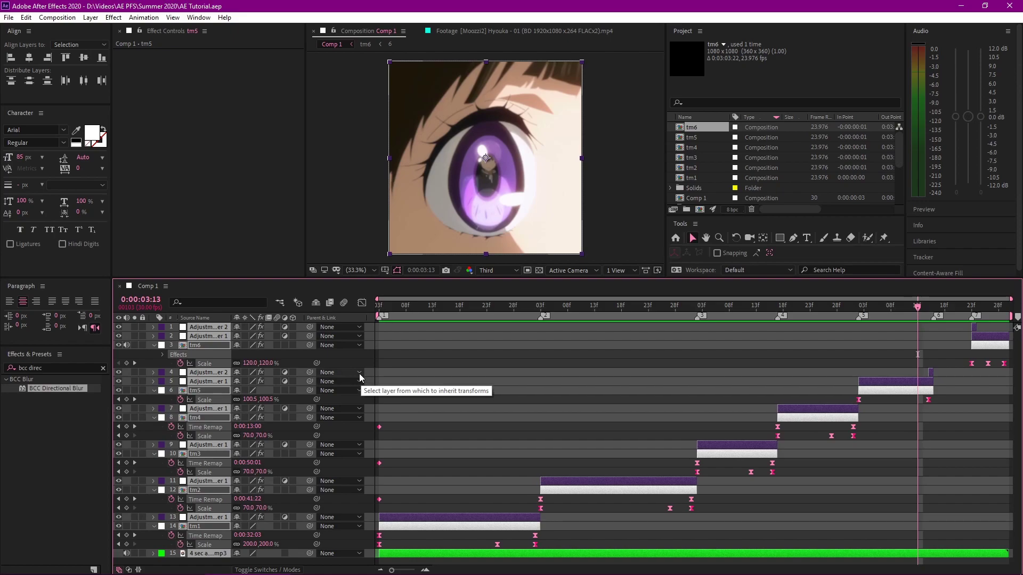
{"action": "key", "text": "ctrl+shift+c"}
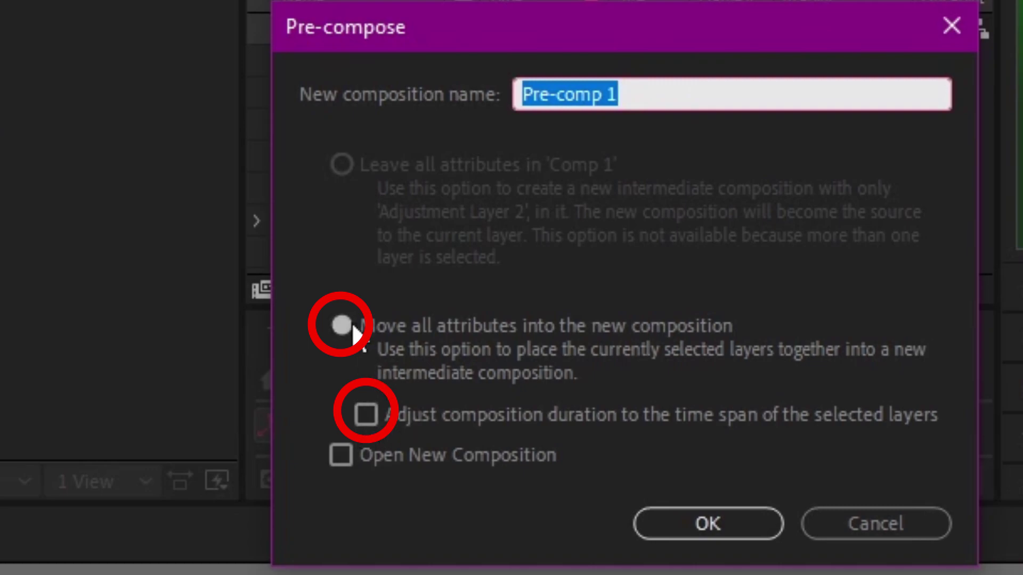
{"action": "left_click", "coordinate": [366, 415]}
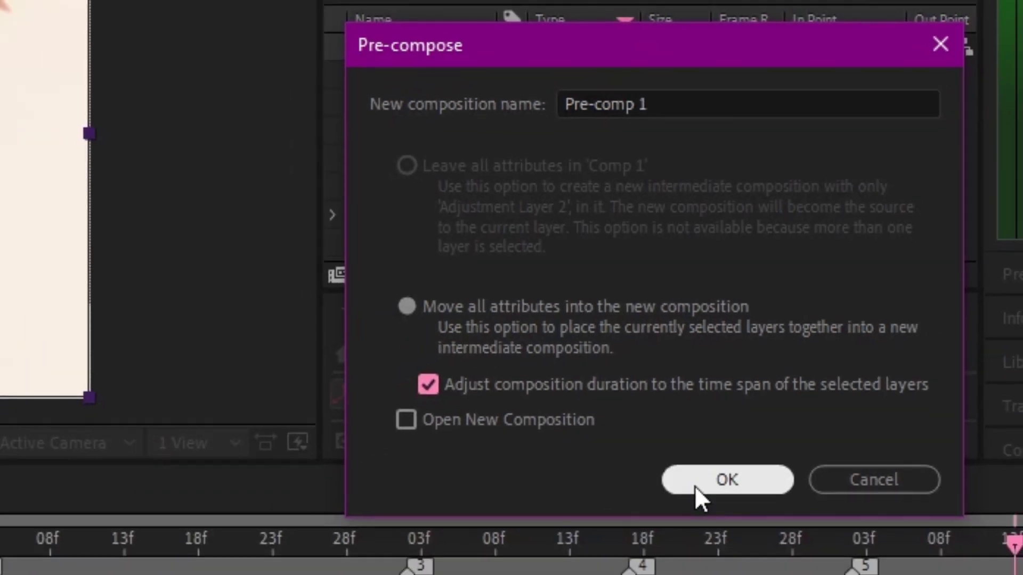
{"action": "left_click", "coordinate": [662, 530]}
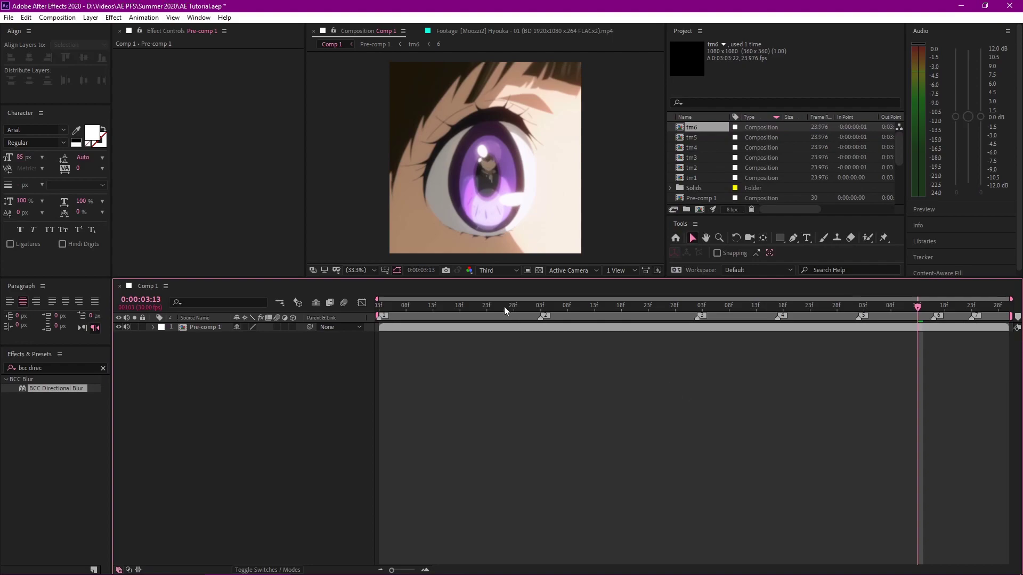
{"action": "left_click_drag", "start_coordinate": [495, 307], "coordinate": [285, 325]}
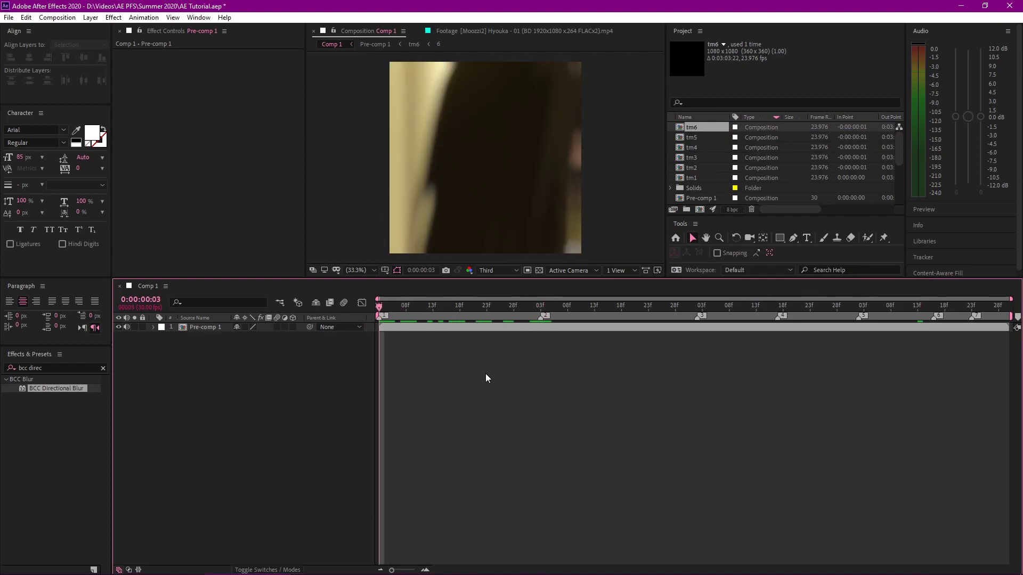
{"action": "key", "text": "space"}
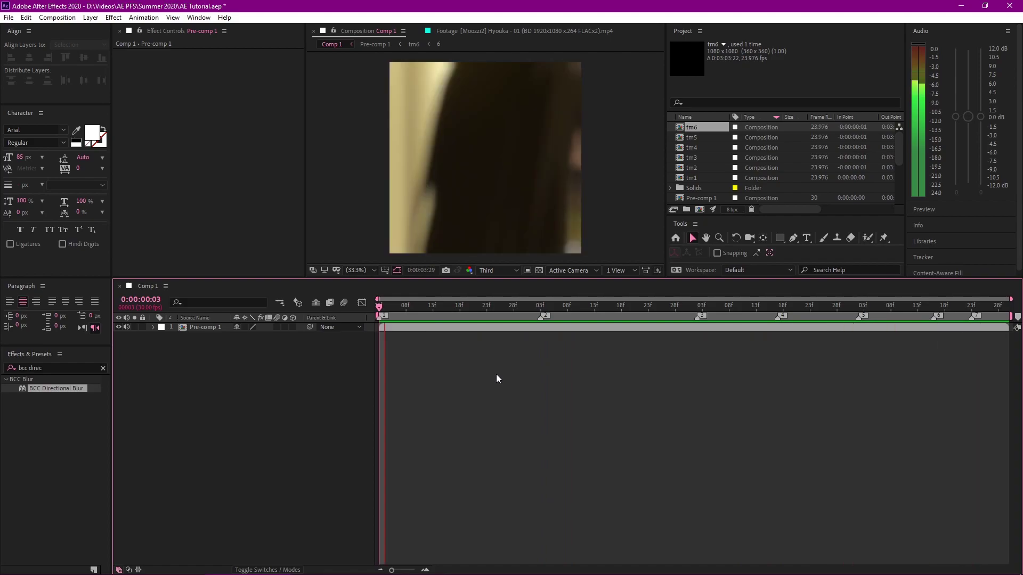
Apply the RSMB effect to Pre-comp 1 and set its Blur Amount to 0.75
{"action": "key", "text": "space"}
{"action": "left_click", "coordinate": [456, 314]}
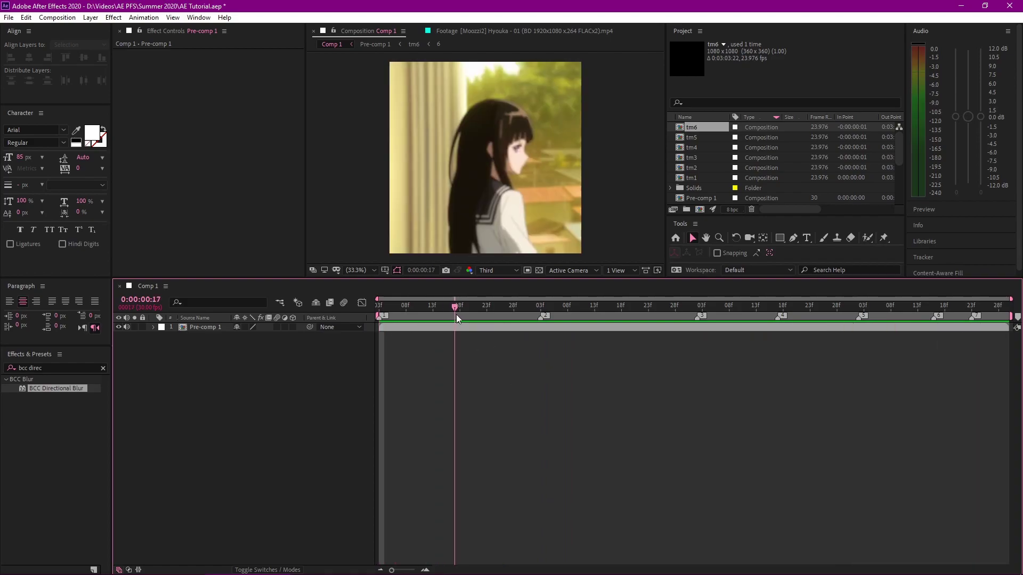
{"action": "left_click", "coordinate": [493, 323]}
{"action": "key", "text": "ctrl+space"}
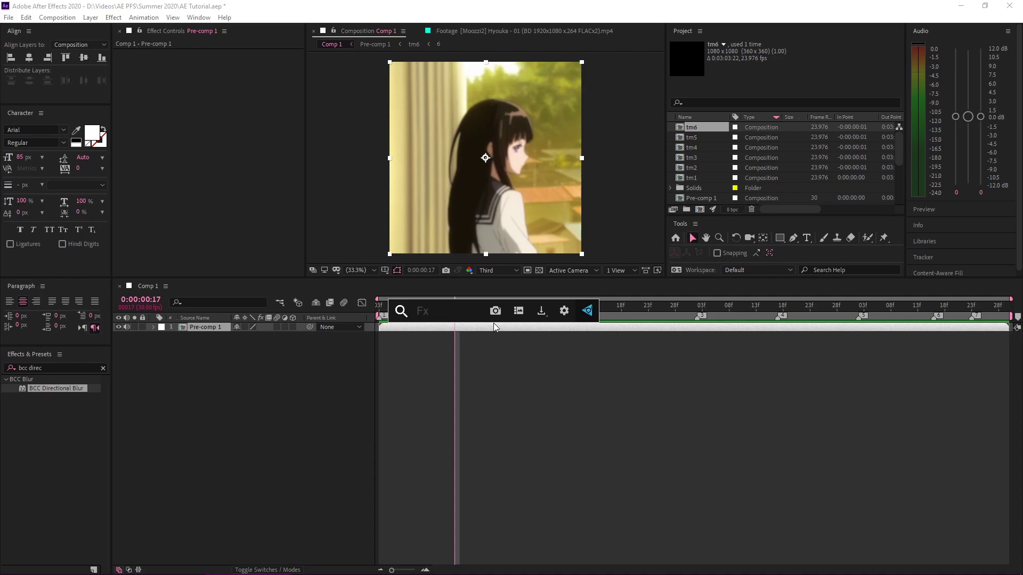
{"action": "type", "text": "rsmb"}
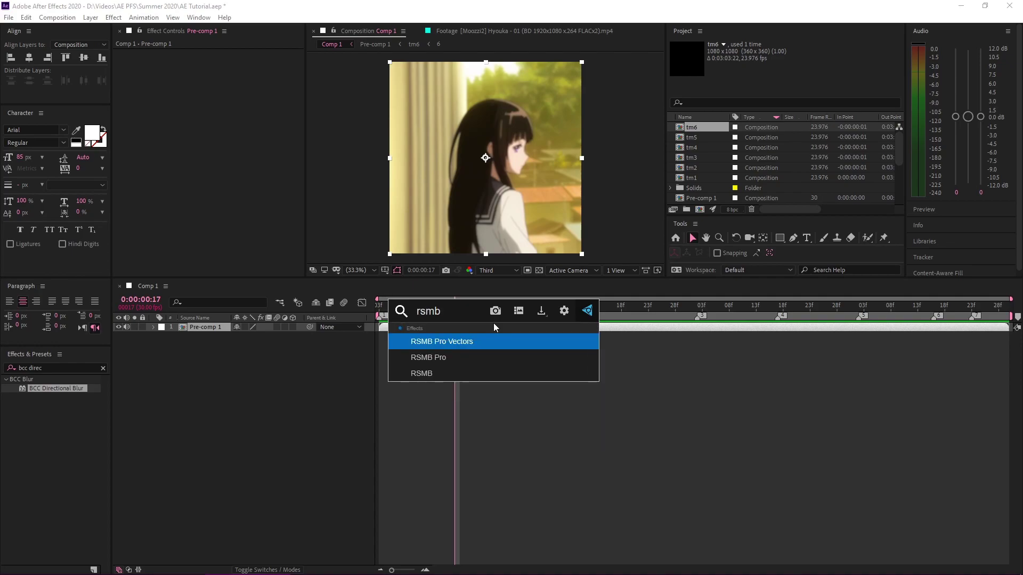
{"action": "left_click", "coordinate": [445, 373]}
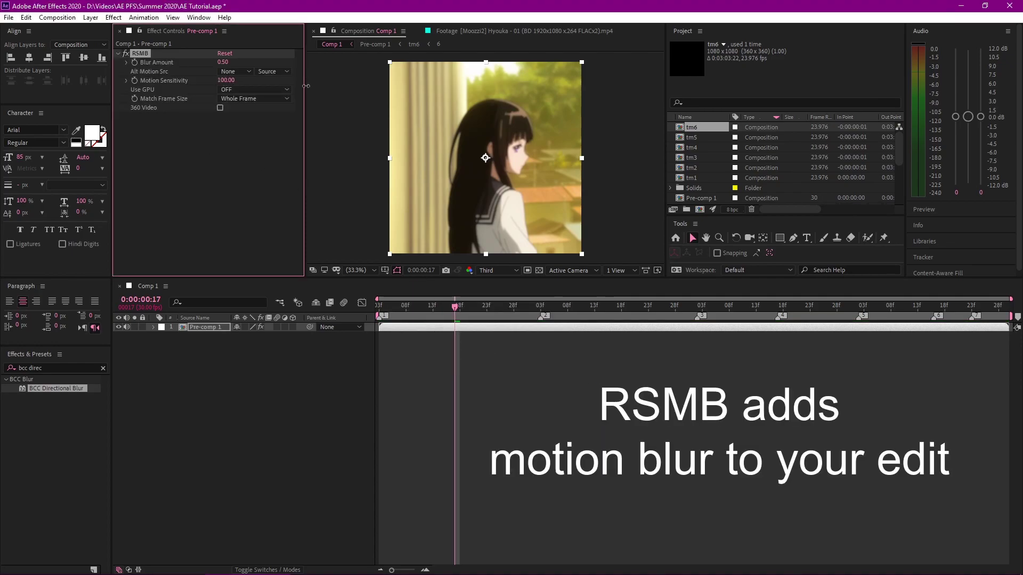
{"action": "left_click", "coordinate": [222, 61]}
{"action": "type", "text": "0.75"}
{"action": "key", "text": "Return"}
{"action": "left_click", "coordinate": [572, 447]}
Preview the edit from its start and scrub through the first scene to check the motion blur
{"action": "left_click_drag", "start_coordinate": [454, 307], "coordinate": [379, 310]}
{"action": "key", "text": "space"}
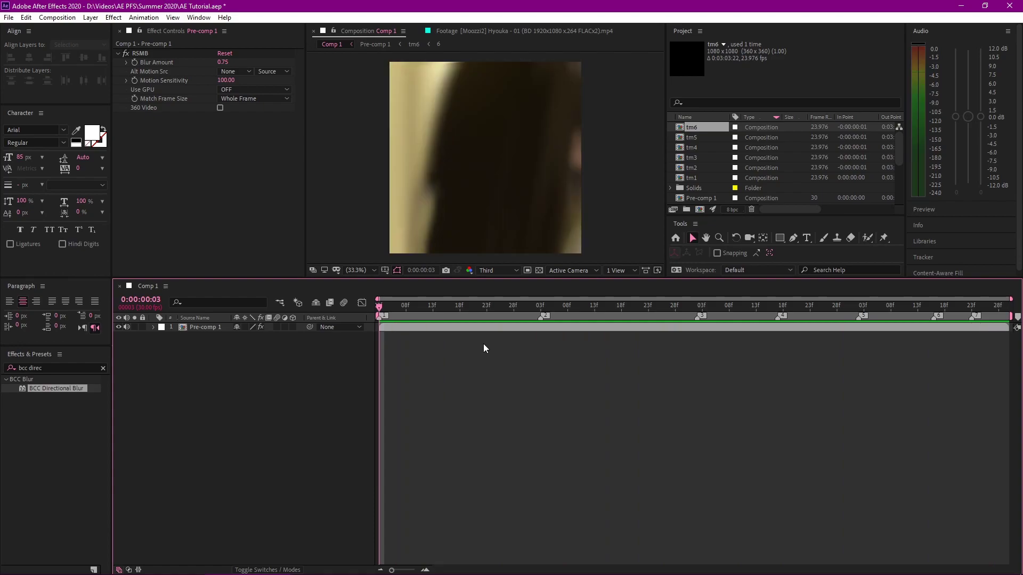
{"action": "left_click_drag", "start_coordinate": [481, 308], "coordinate": [593, 338]}
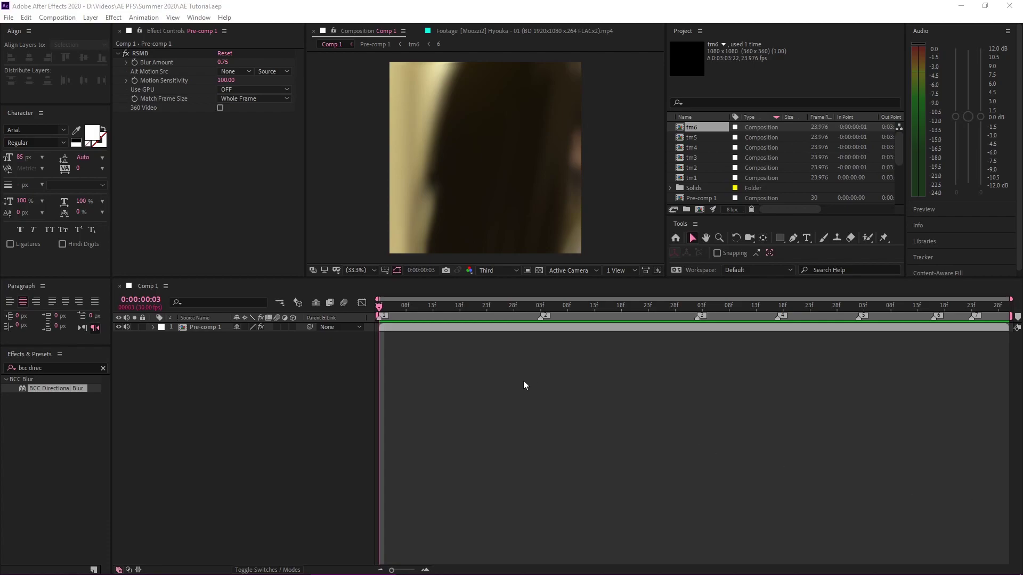
{"action": "left_click", "coordinate": [524, 380]}
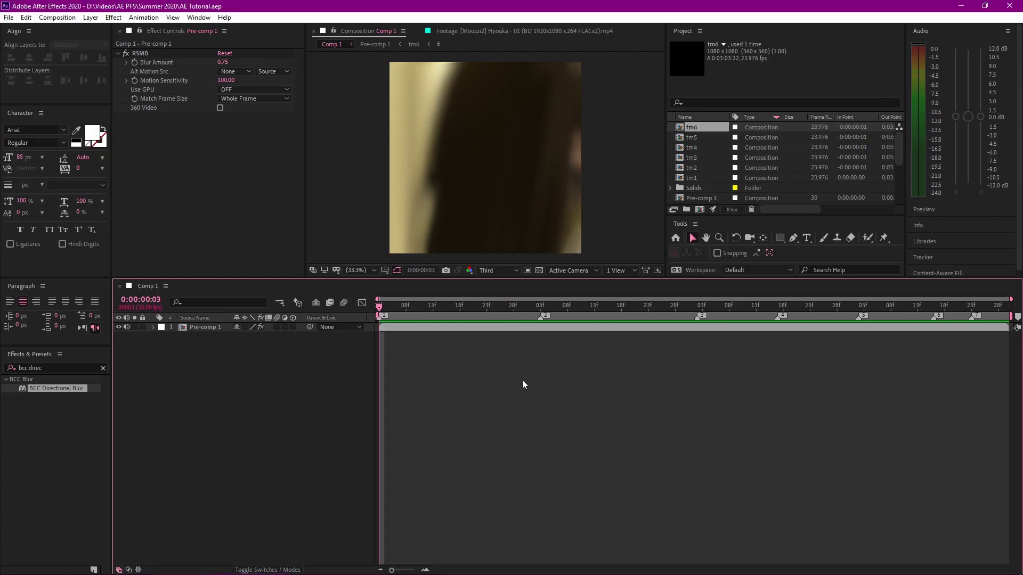
{"action": "left_click", "coordinate": [493, 309]}
{"action": "left_click_drag", "start_coordinate": [494, 309], "coordinate": [375, 327]}
Set the composition preview resolution to Full and check the frame at 0:00:00:25
{"action": "left_click", "coordinate": [503, 272]}
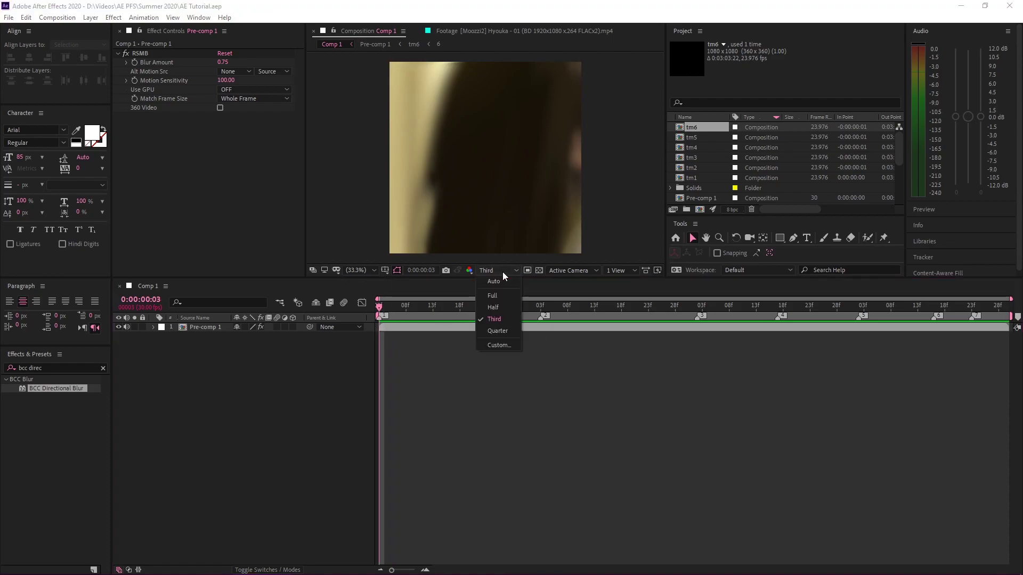
{"action": "left_click", "coordinate": [499, 295]}
{"action": "left_click_drag", "start_coordinate": [477, 304], "coordinate": [497, 306]}
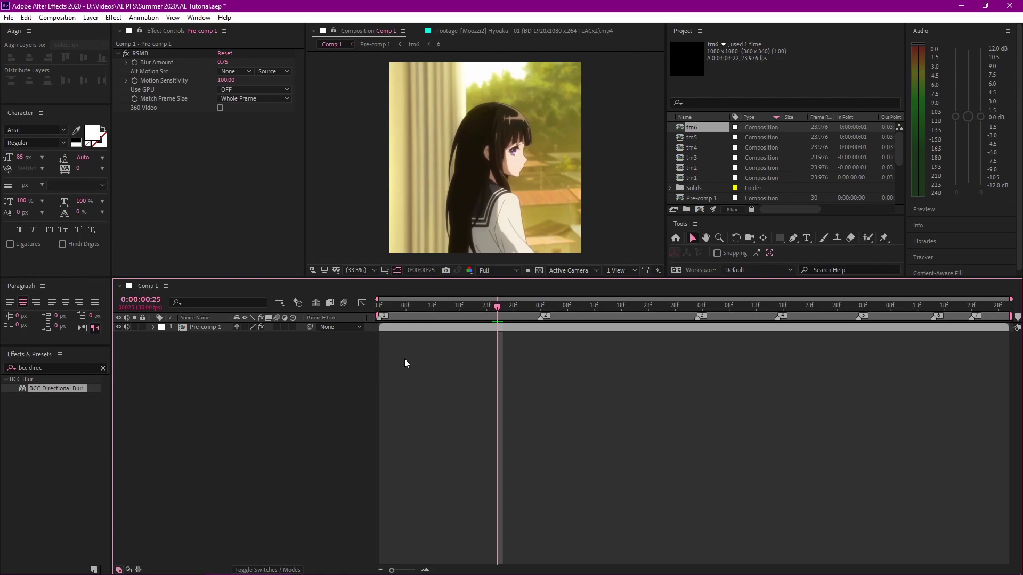
Add Comp 1 to the render queue and set its output module format to QuickTime
{"action": "key", "text": "ctrl+m"}
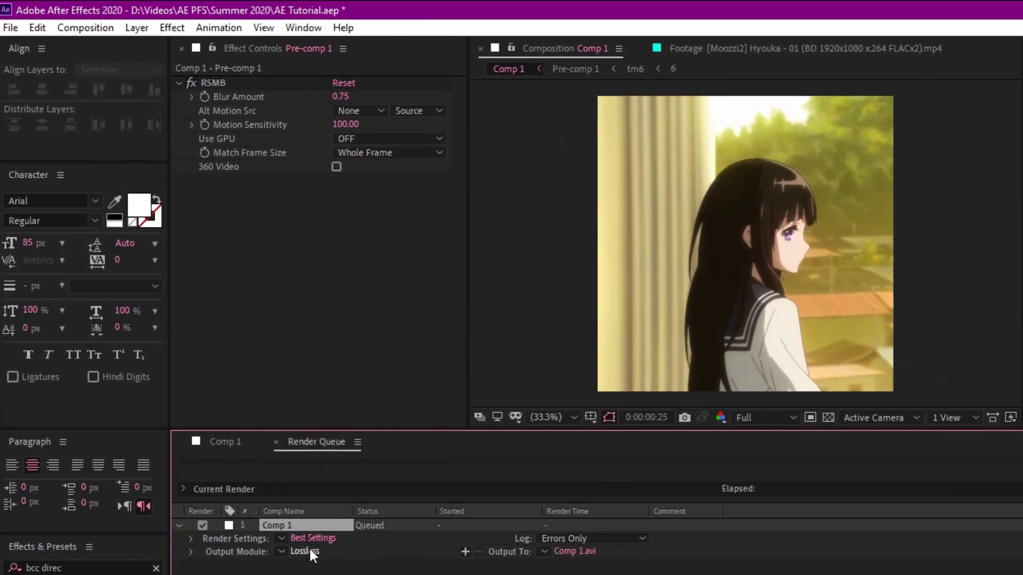
{"action": "left_click", "coordinate": [199, 357]}
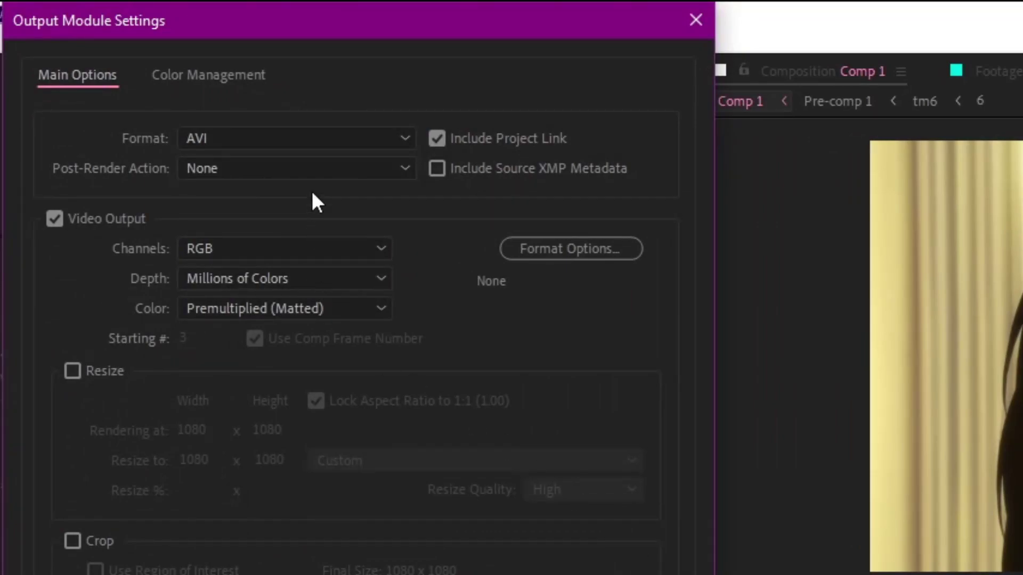
{"action": "left_click", "coordinate": [321, 138]}
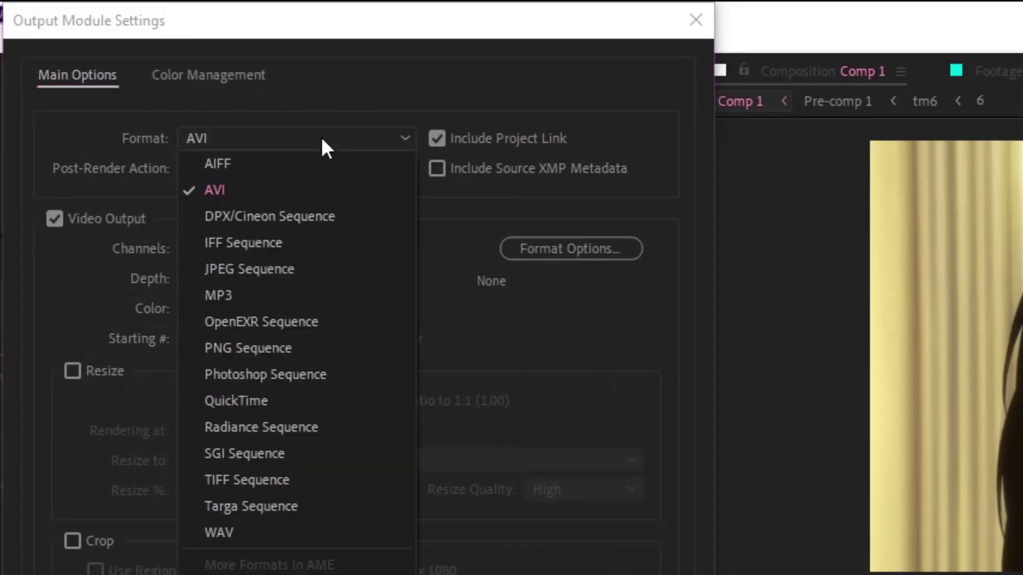
{"action": "left_click", "coordinate": [271, 407]}
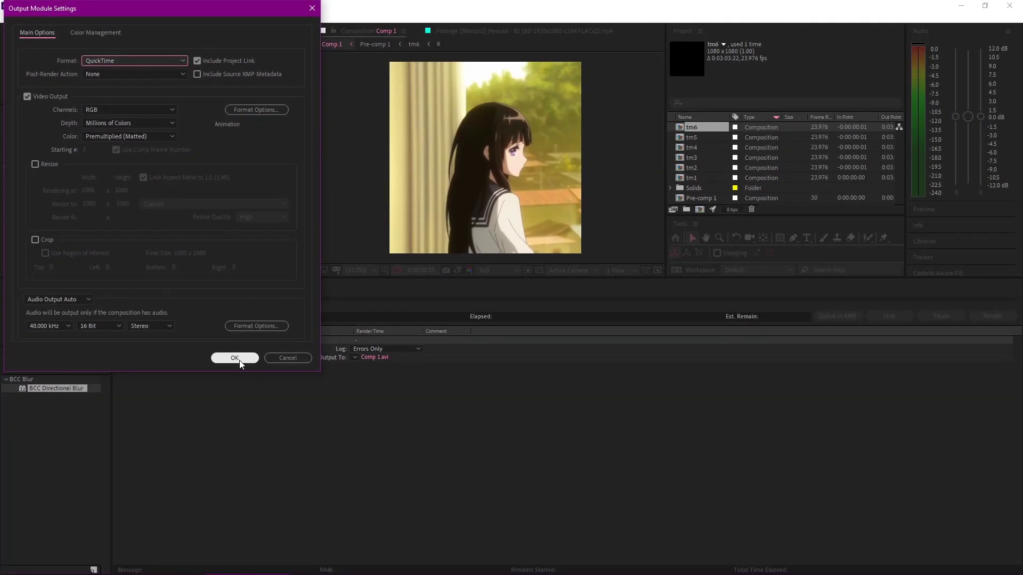
{"action": "left_click", "coordinate": [237, 356]}
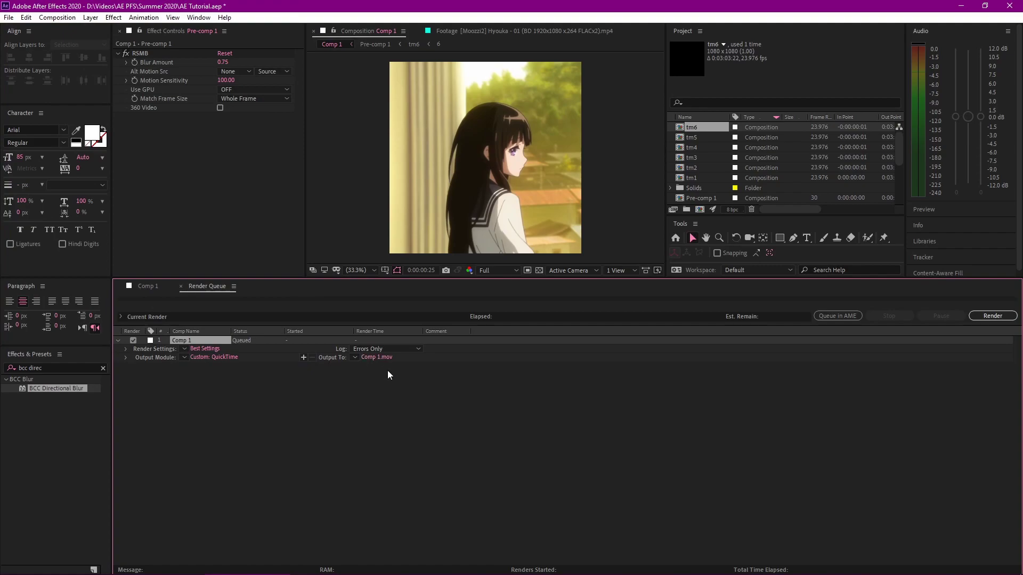
Name the output movie AE Tutorial Edit in the AE RENDERS 2 folder and start rendering Comp 1
{"action": "left_click", "coordinate": [377, 357]}
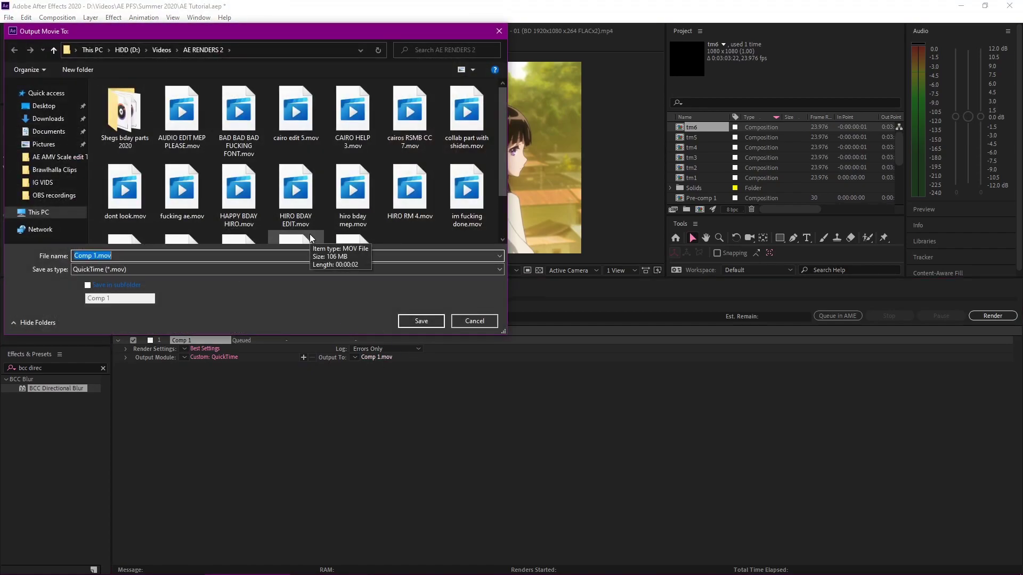
{"action": "type", "text": "AE T"}
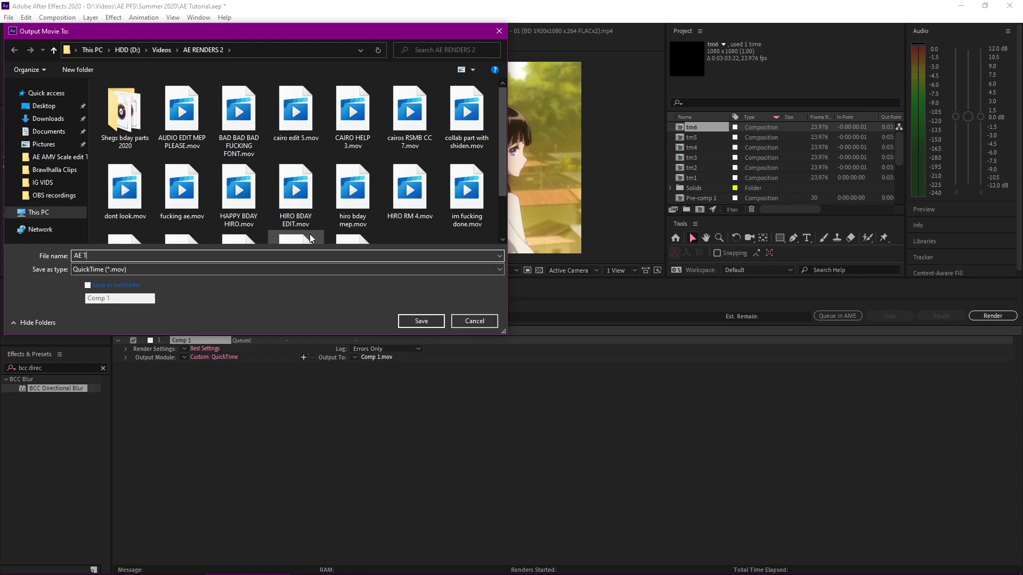
{"action": "type", "text": "utorial Edit"}
{"action": "left_click", "coordinate": [421, 319]}
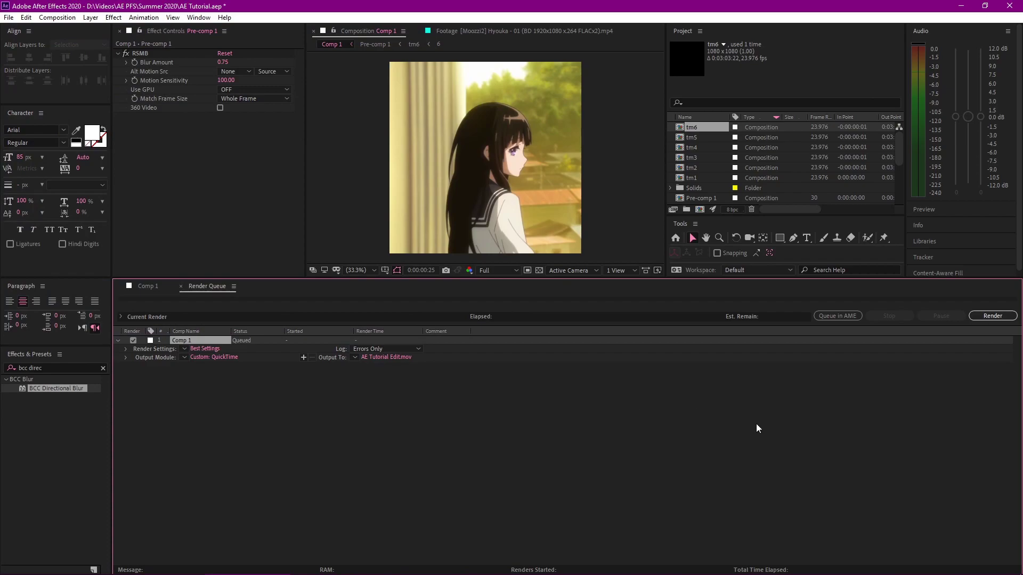
{"action": "left_click", "coordinate": [990, 316]}
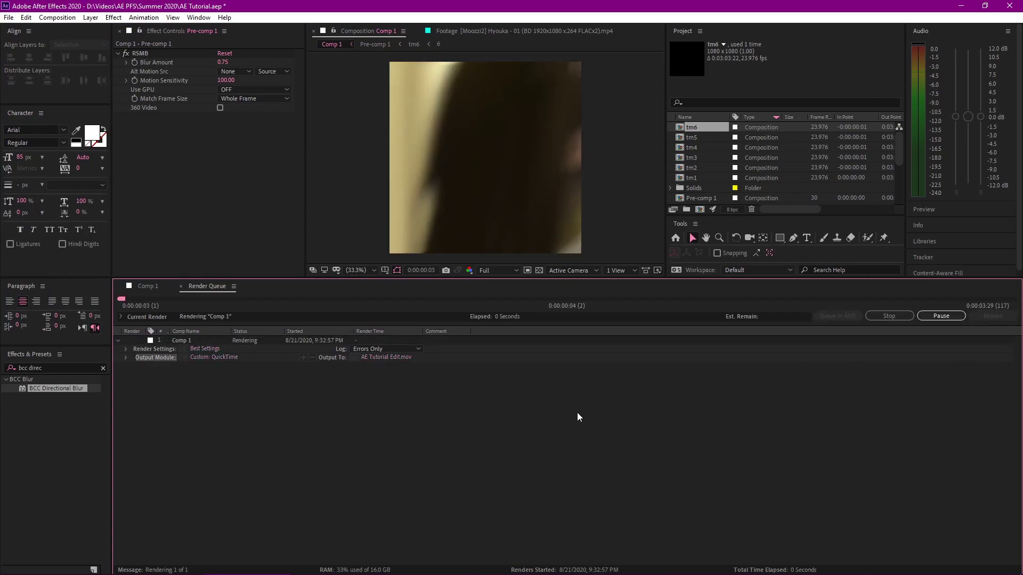